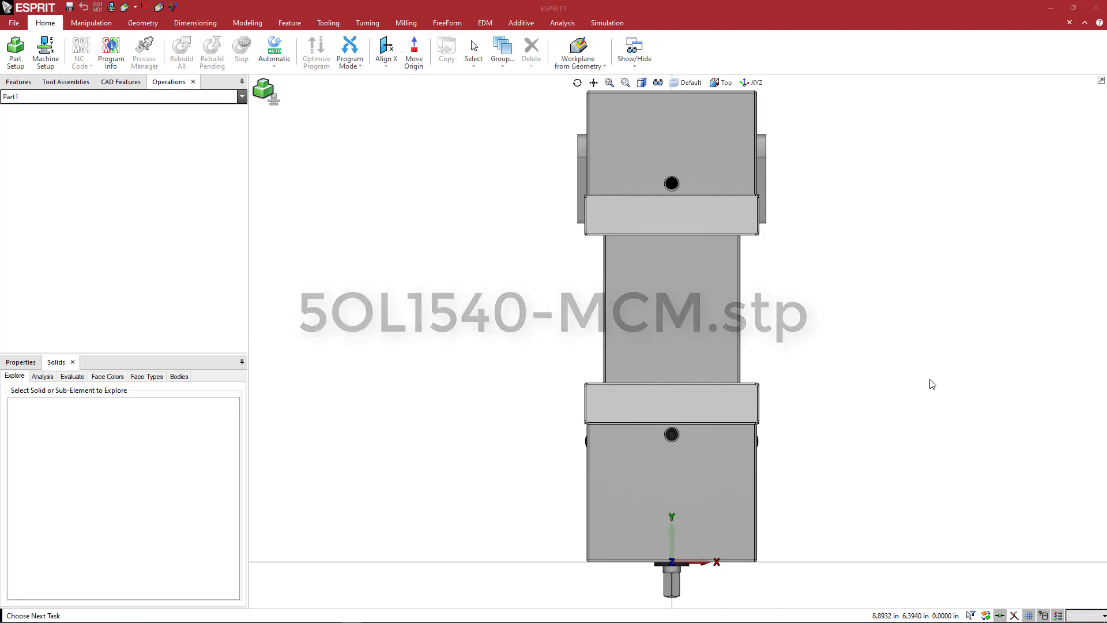
Examine the vise model from above, from the side and from underneath.
middle_click_drag(902, 427, 824, 380)
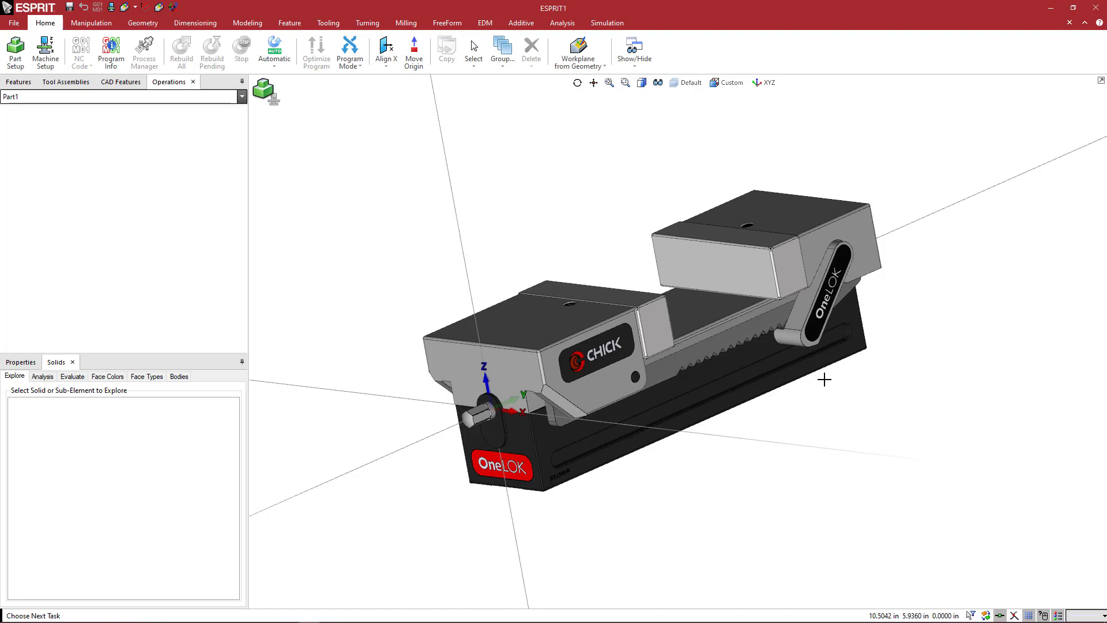
middle_click_drag(759, 410, 779, 448)
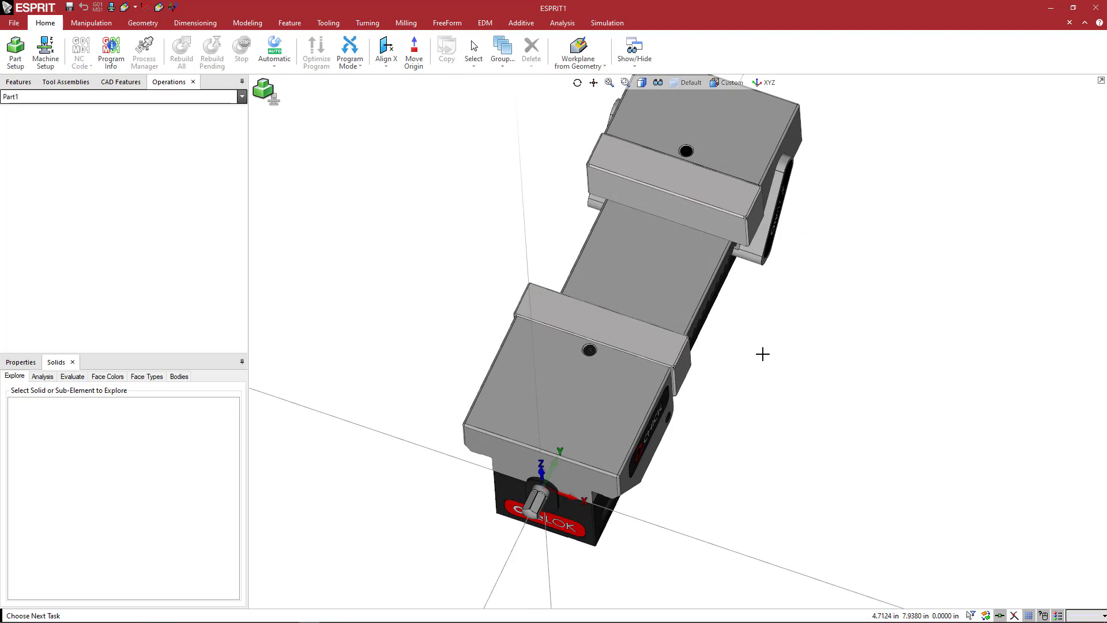
middle_click_drag(764, 353, 759, 333)
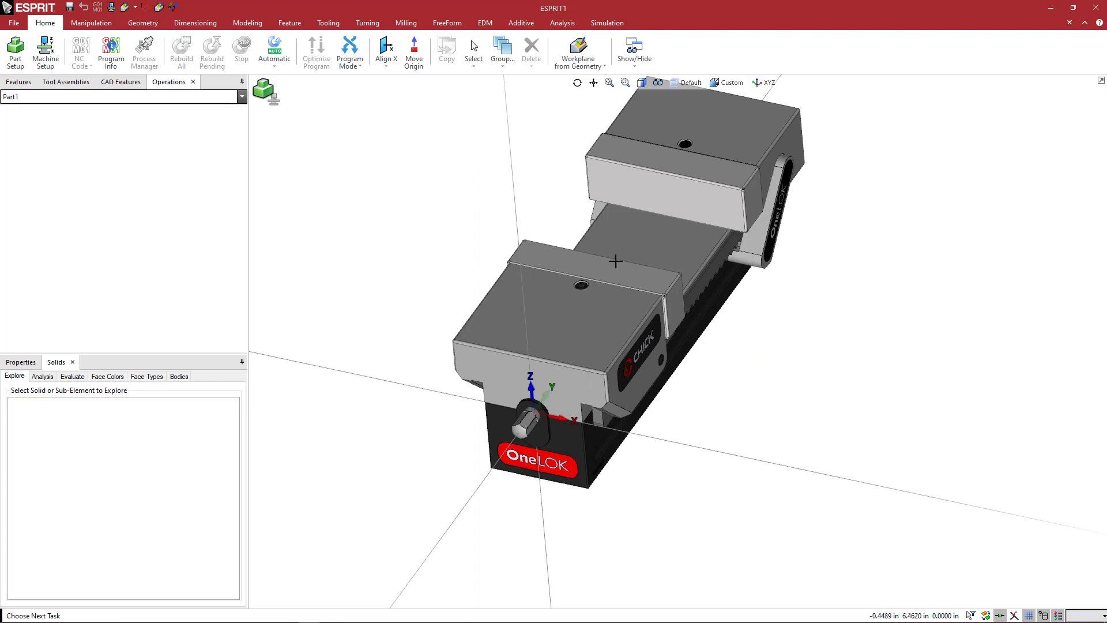
middle_click_drag(684, 362, 683, 375)
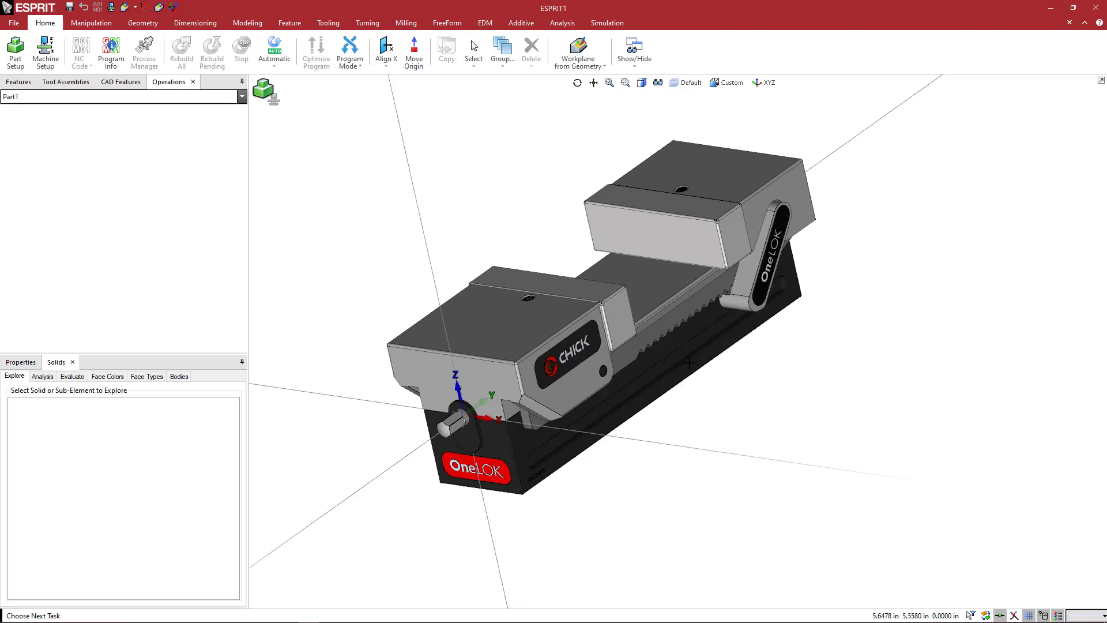
mouse_move(672, 362)
middle_mouse_down()
mouse_move(690, 366)
mouse_move(675, 373)
middle_mouse_up()
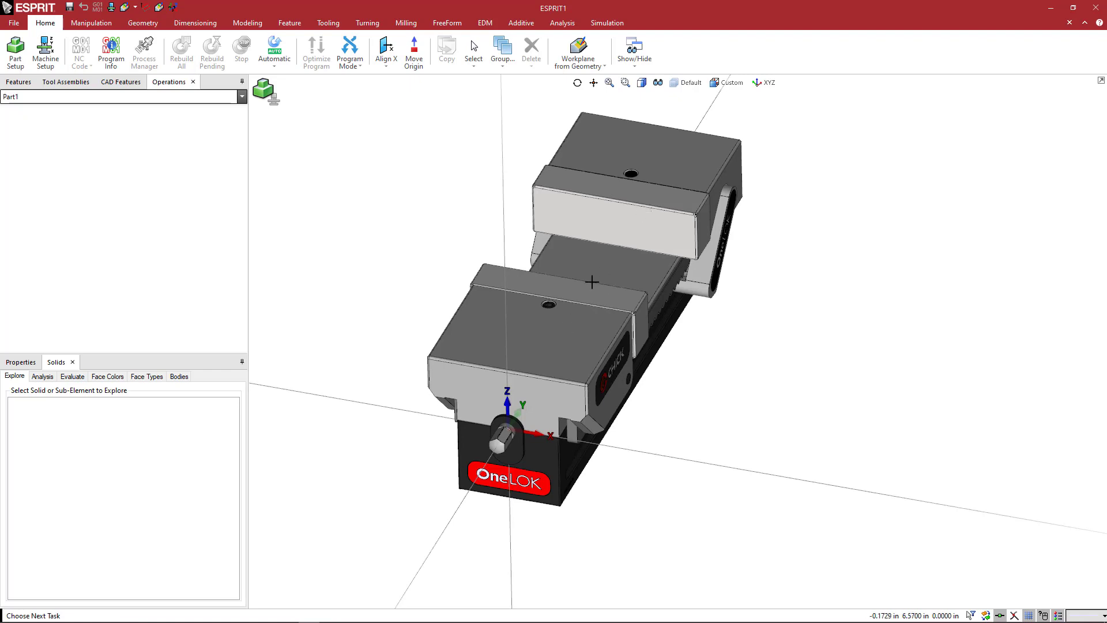
middle_click_drag(714, 329, 694, 319)
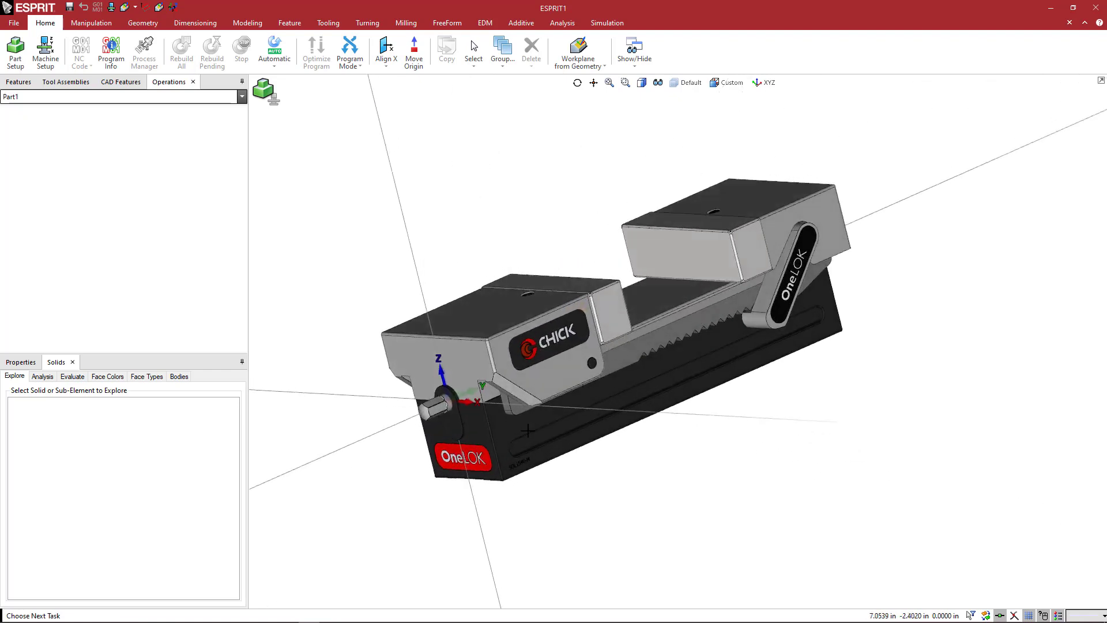
scroll(576, 409, "up", 3)
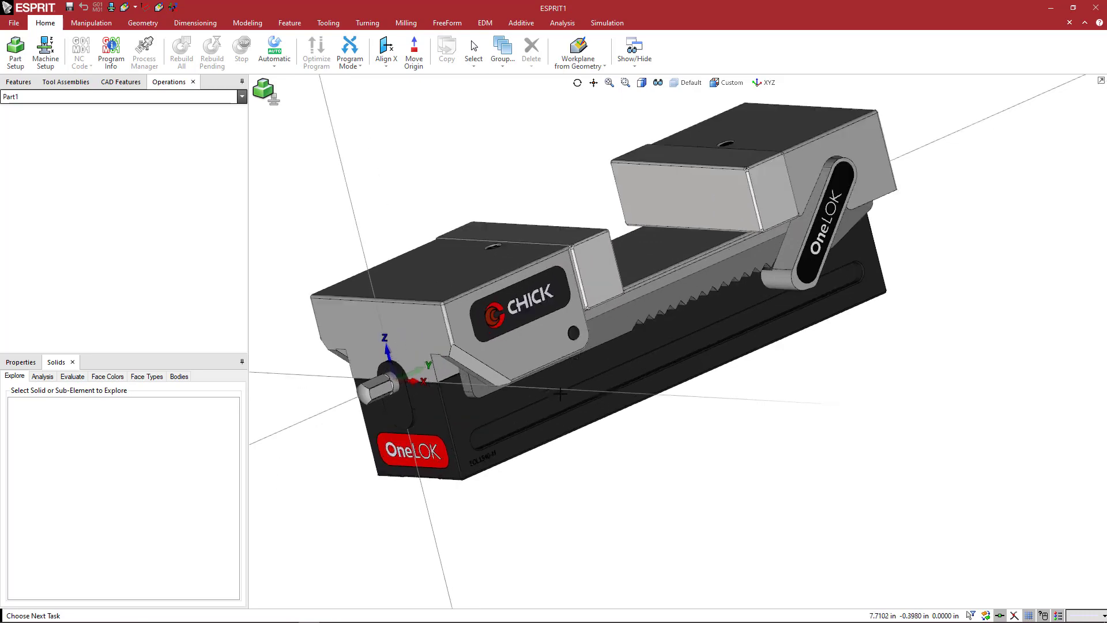
middle_click_drag(547, 393, 472, 391)
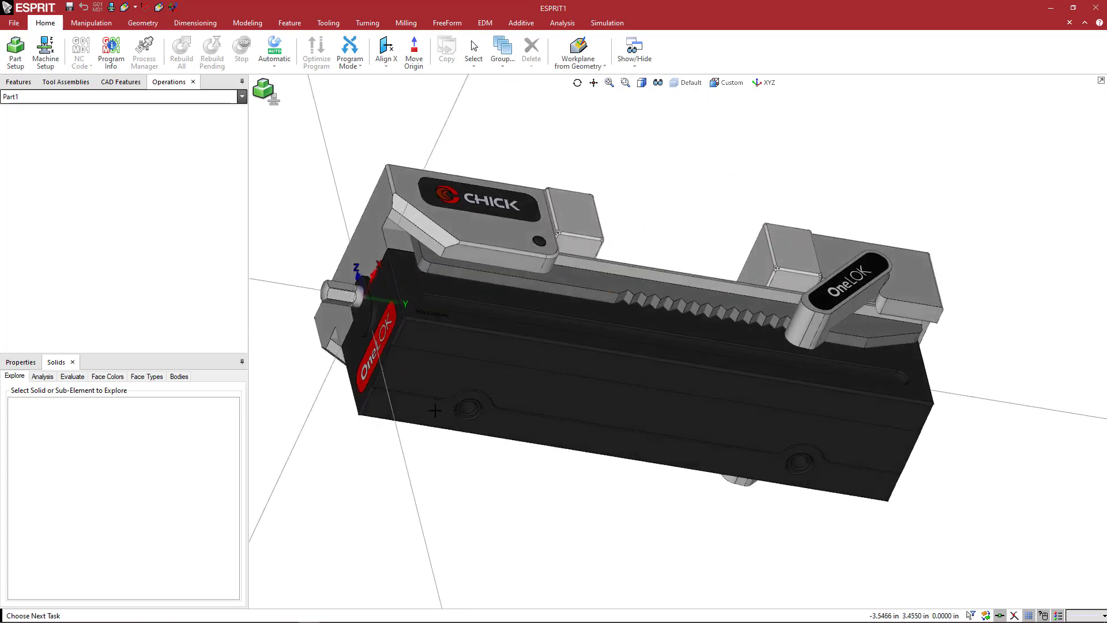
Select the flat face on the underside of the vise base and examine its mounting holes.
left_click(440, 410)
middle_click_drag(502, 424, 471, 405)
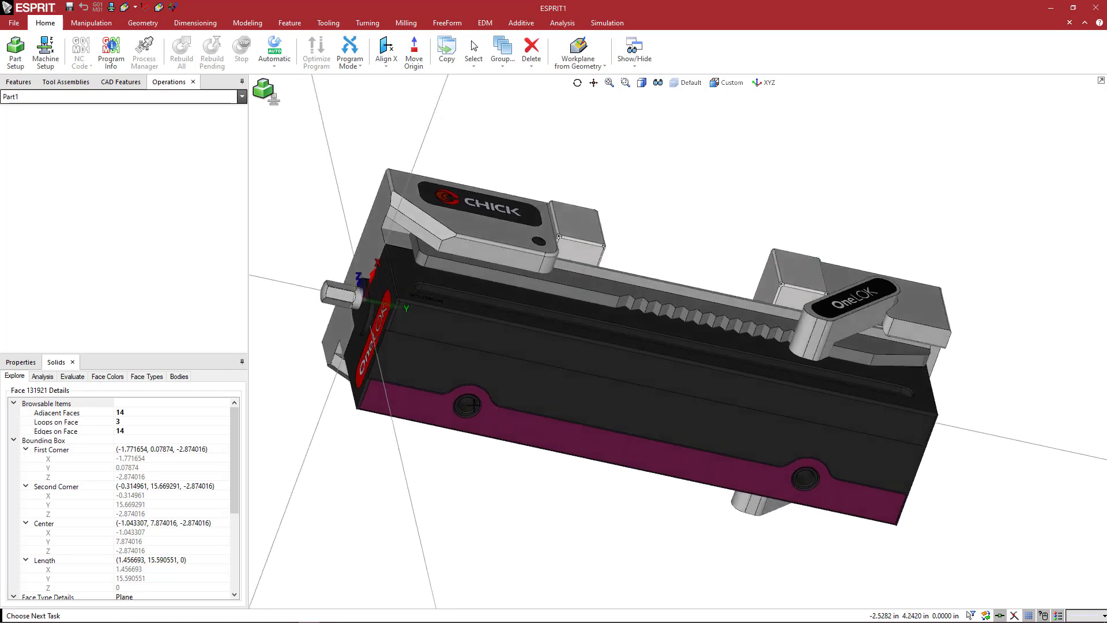
scroll(472, 406, "up", 2)
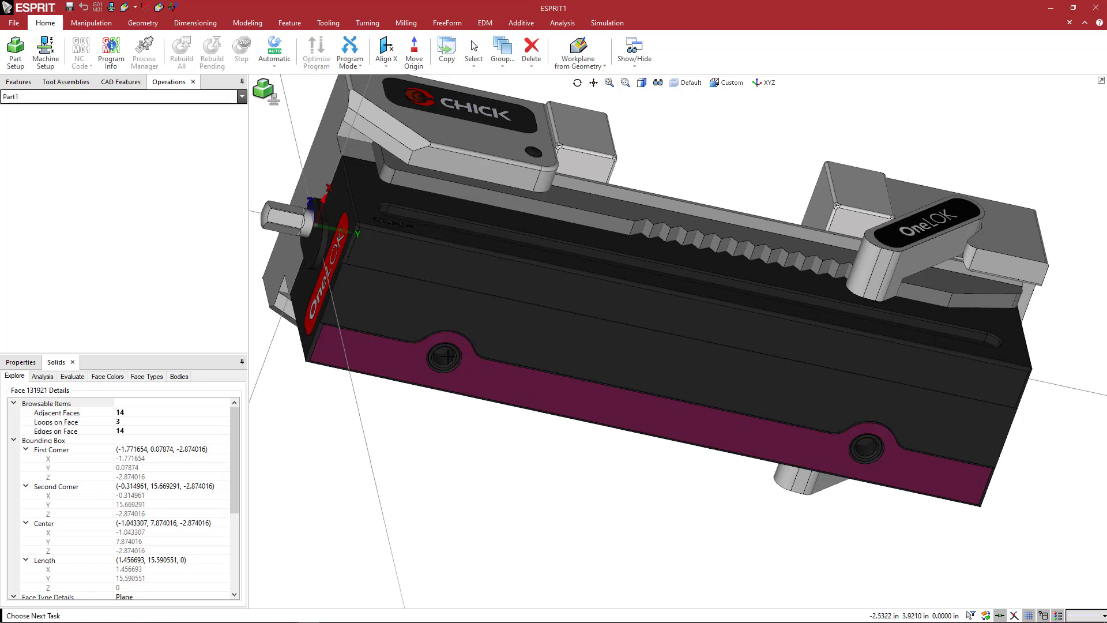
scroll(493, 358, "down", 2)
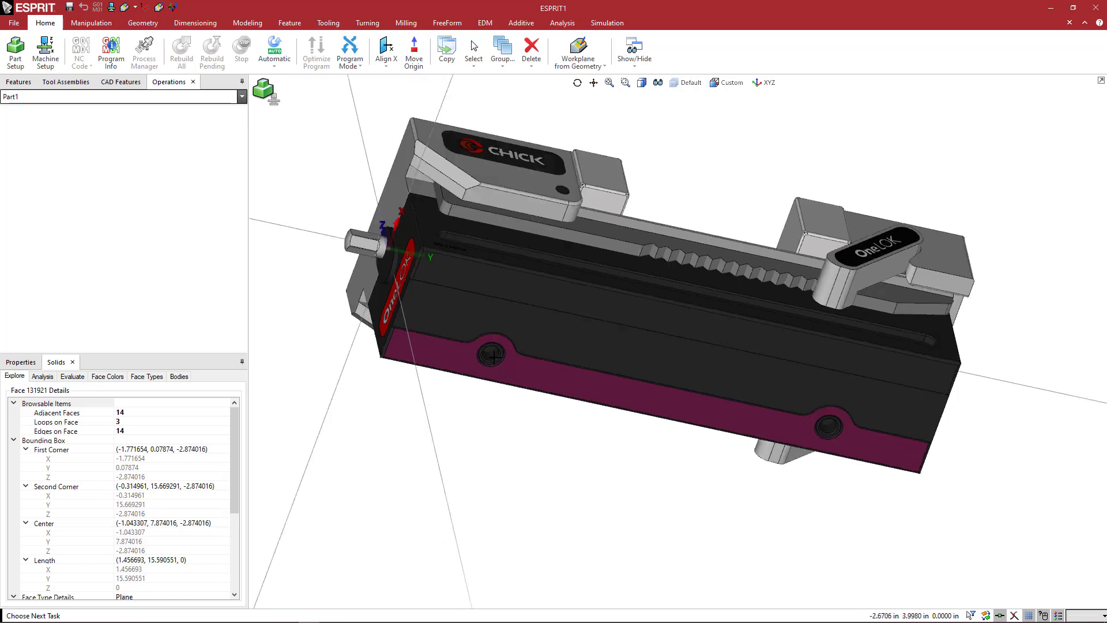
middle_click_drag(494, 355, 532, 410)
scroll(477, 378, "up", 3)
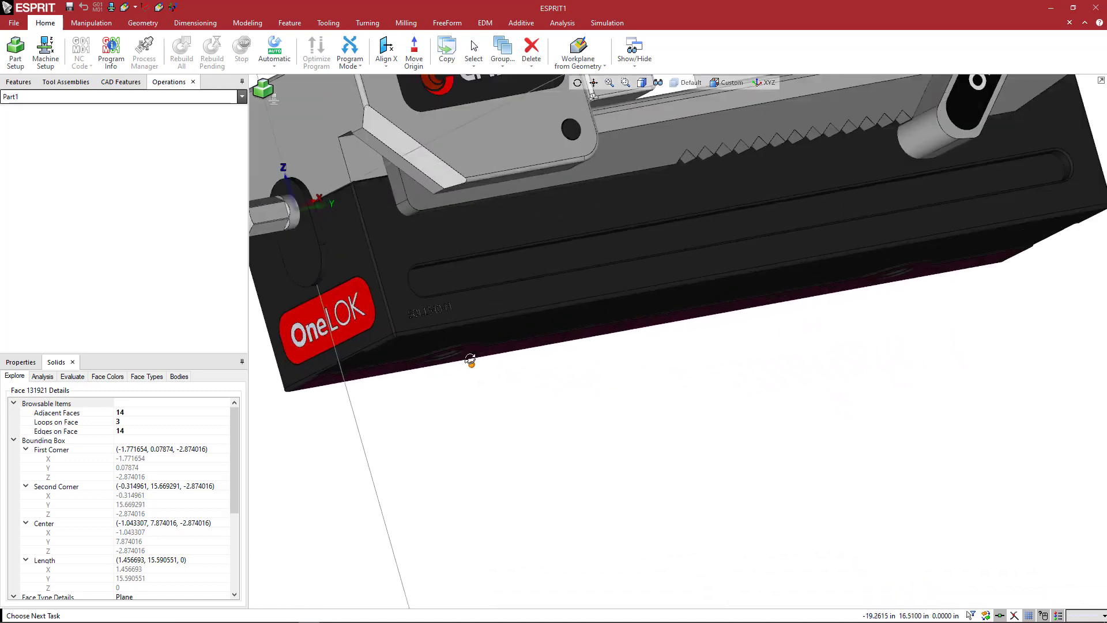
scroll(470, 361, "up", 2)
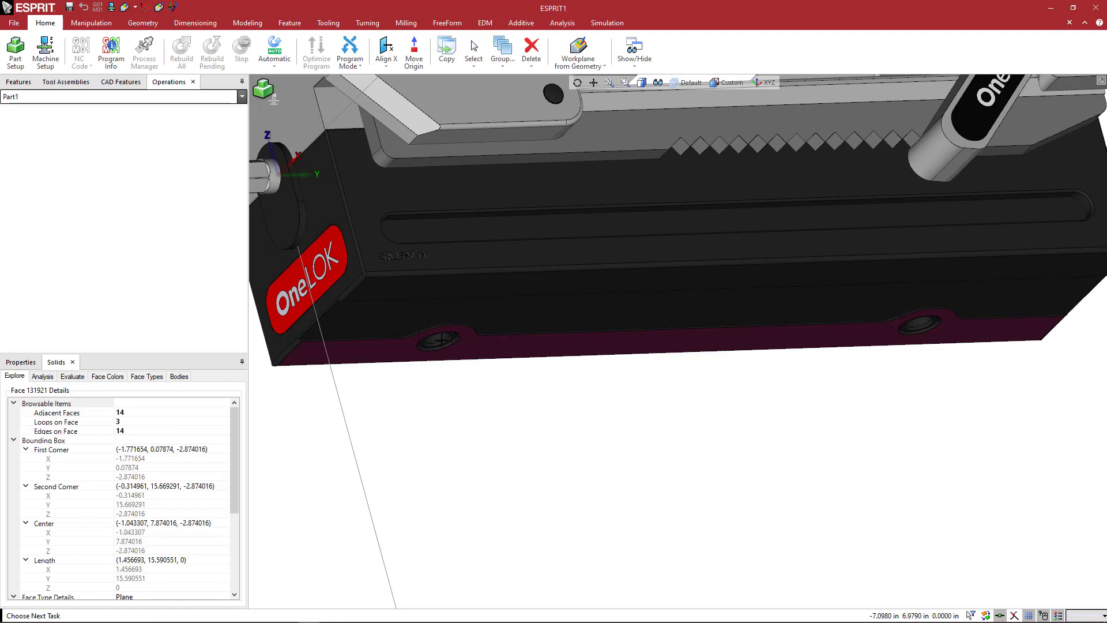
scroll(444, 340, "up", 1)
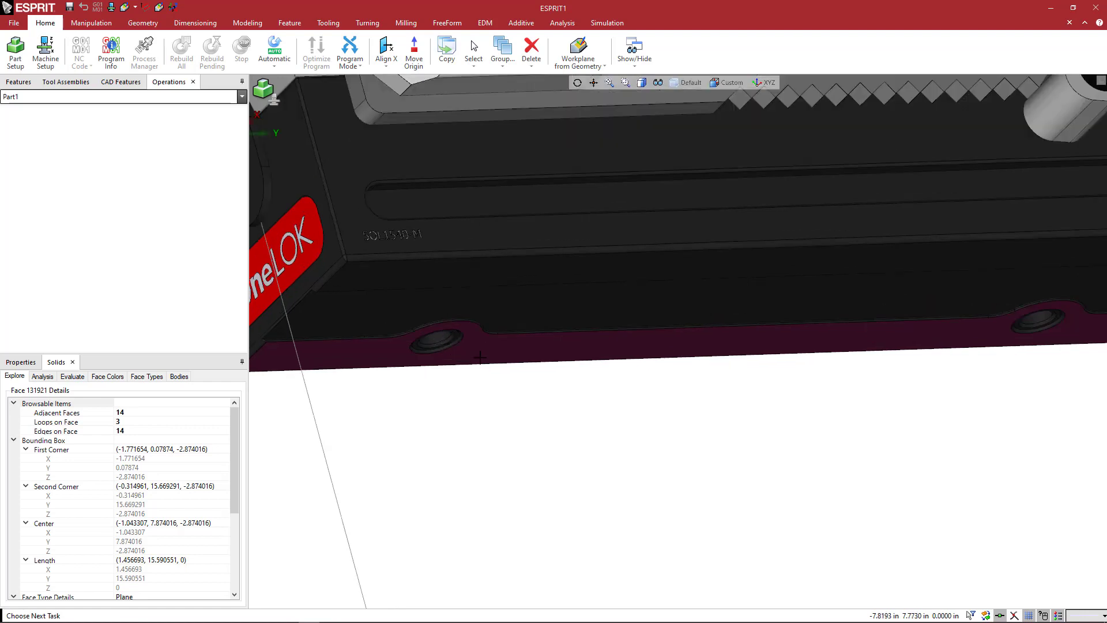
scroll(479, 358, "down", 1)
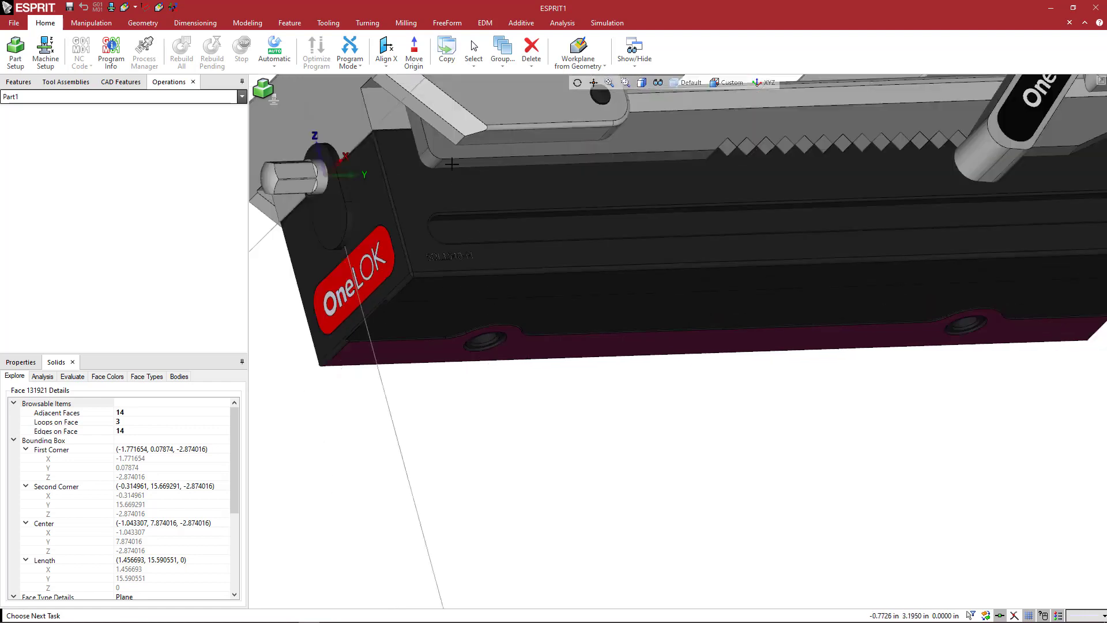
Move the origin to the centre of the underside mounting hole nearest the OneLOK front end.
left_click(414, 53)
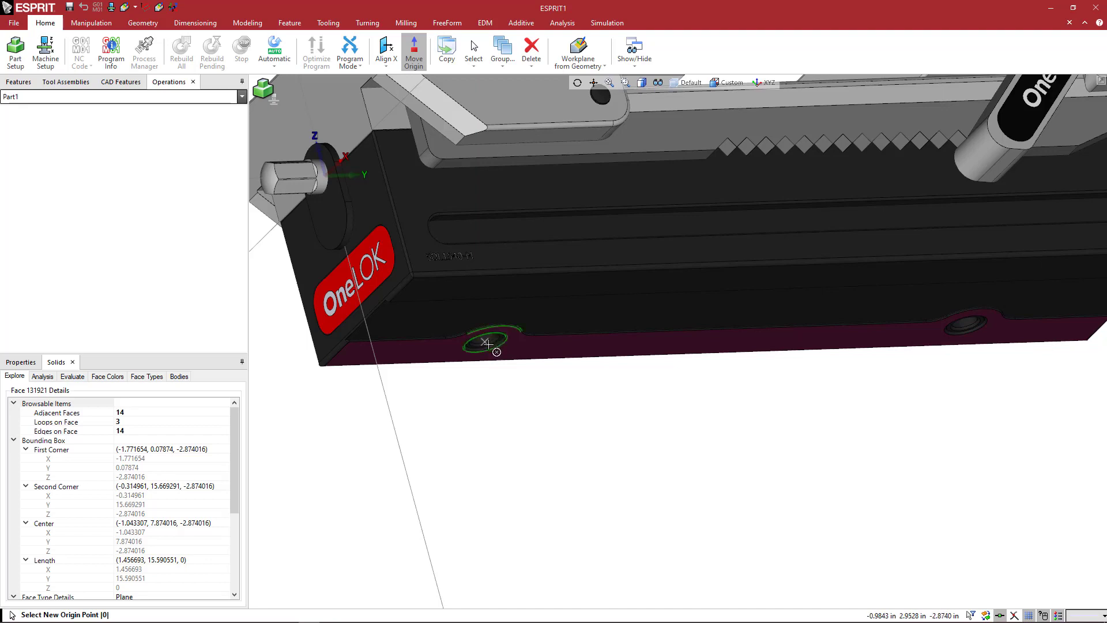
scroll(487, 342, "up", 2)
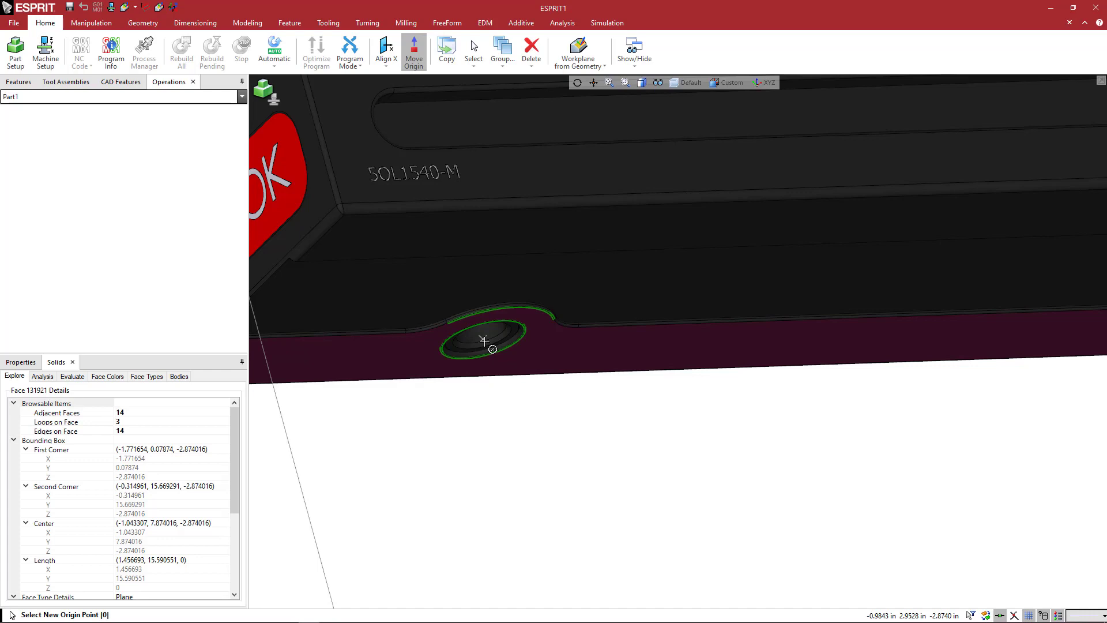
scroll(484, 341, "up", 2)
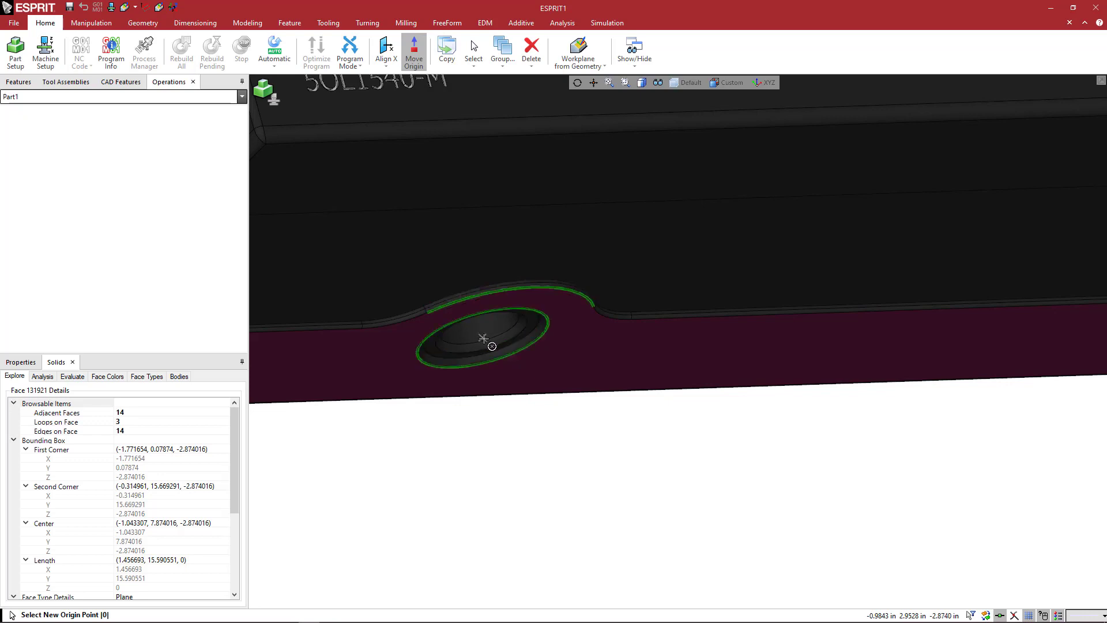
left_click(483, 338)
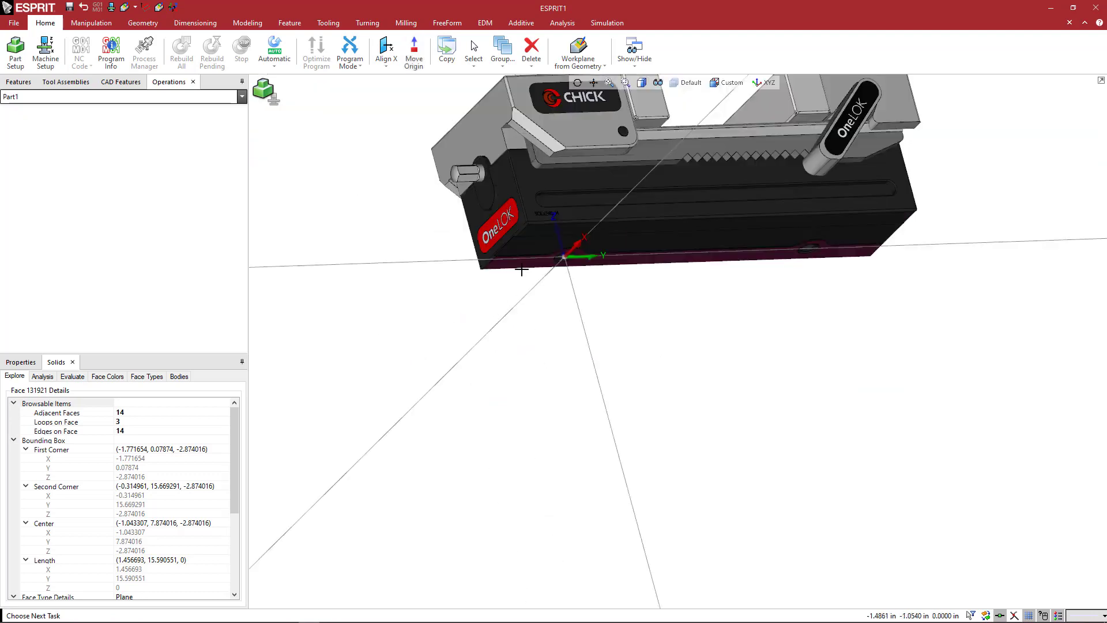
Inspect the origin's position at the mounting hole in wireframe display and return to the shaded display with edges.
scroll(521, 269, "up", 5)
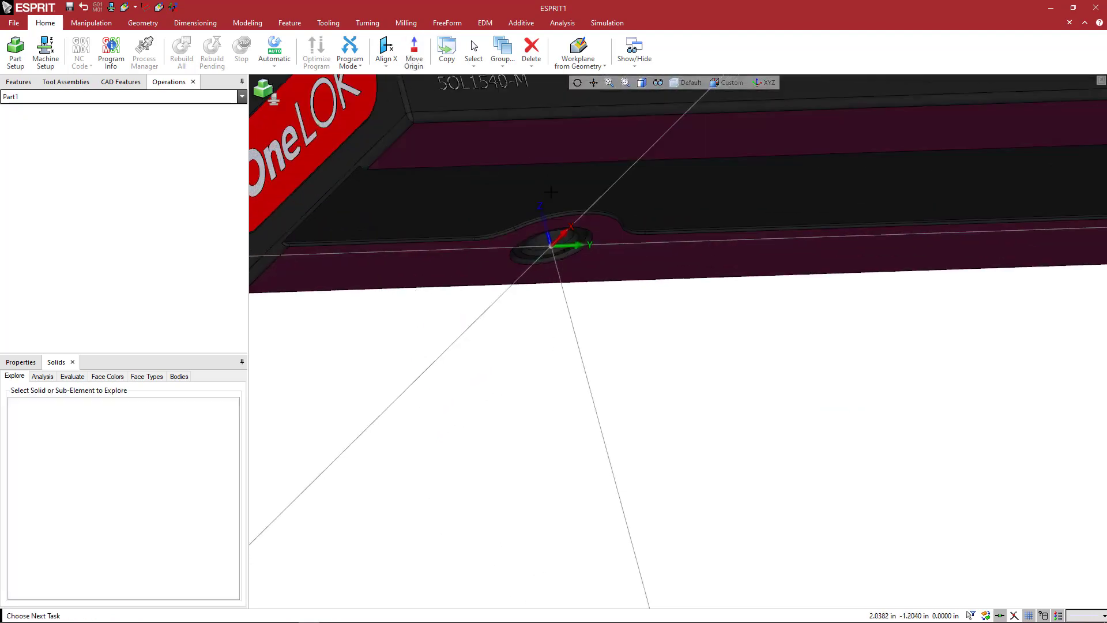
middle_click_drag(600, 358, 619, 348)
left_click(643, 85)
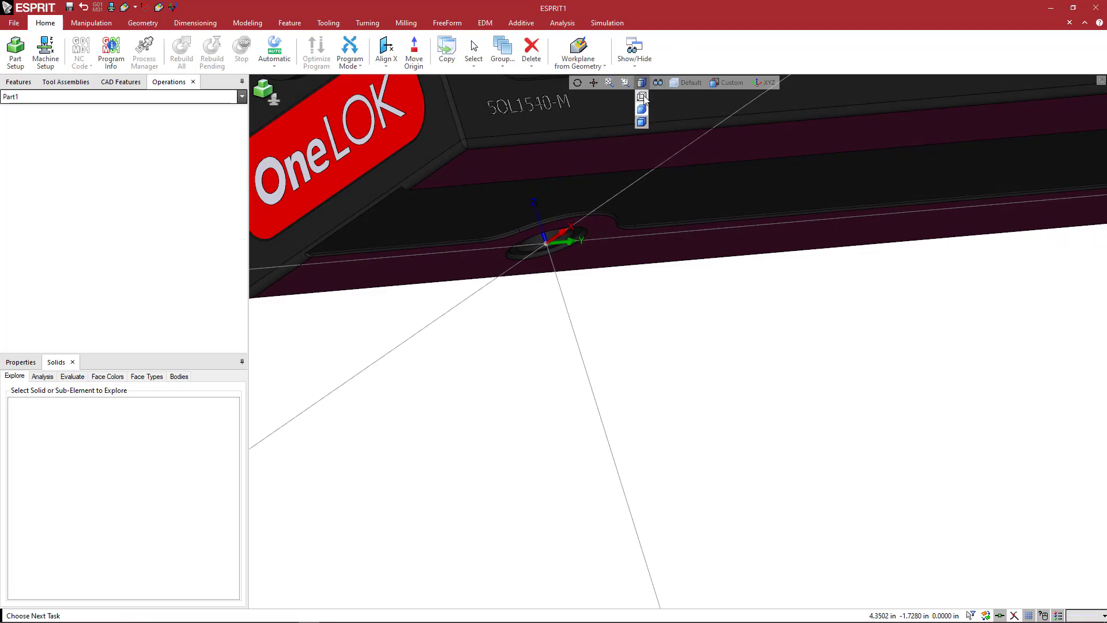
left_click(642, 97)
mouse_move(642, 279)
middle_mouse_down()
mouse_move(655, 302)
mouse_move(638, 279)
mouse_move(642, 311)
mouse_move(646, 285)
middle_mouse_up()
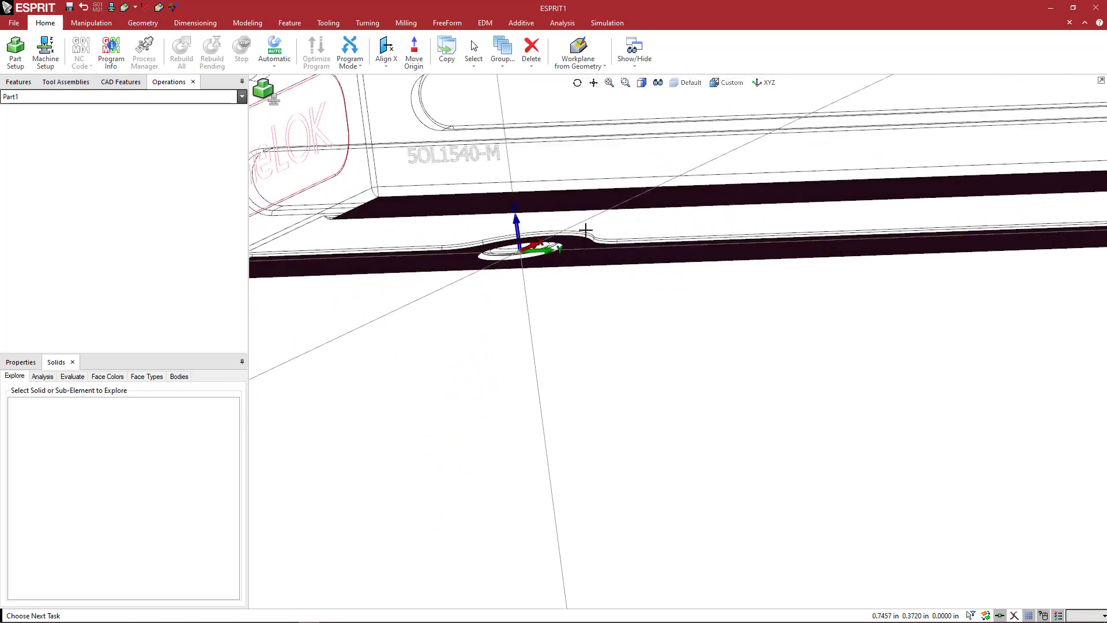
middle_click_drag(586, 230, 595, 286, "ctrl")
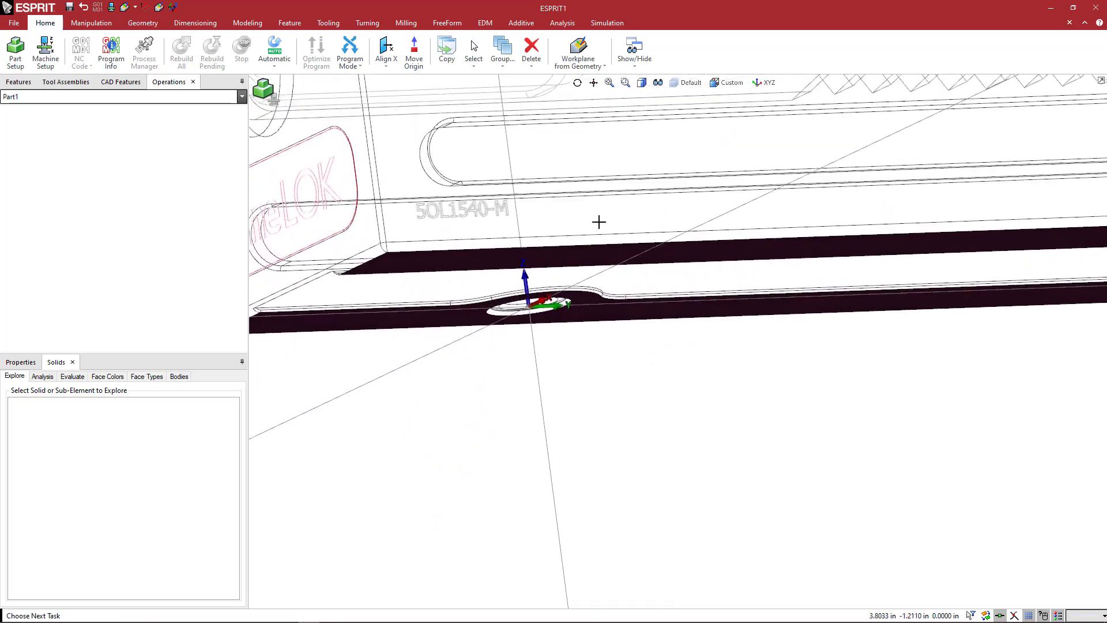
left_click(642, 83)
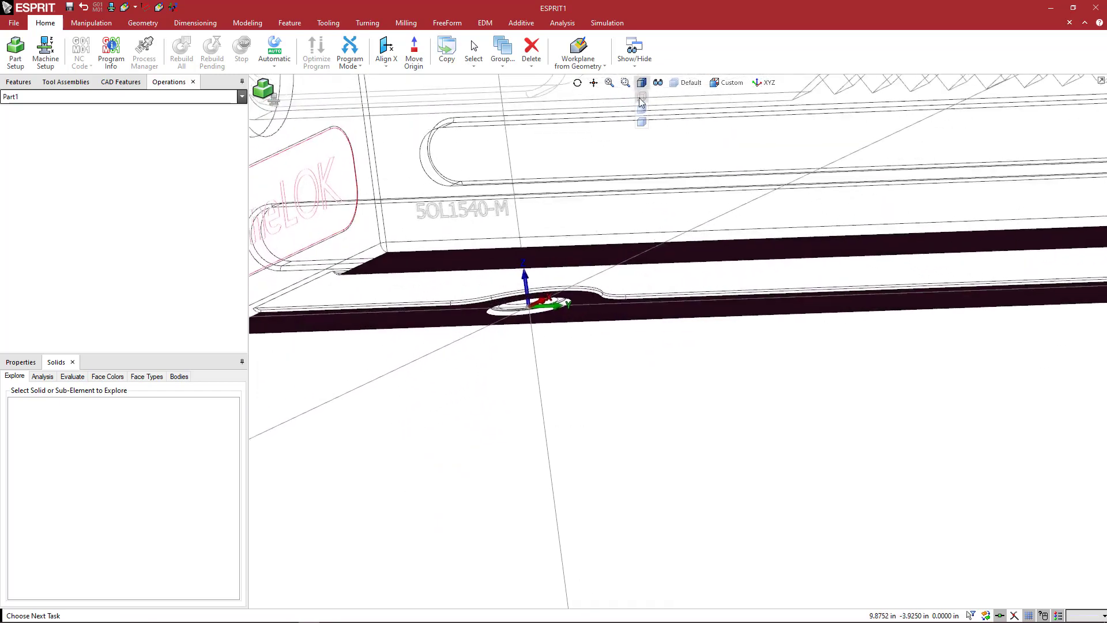
scroll(588, 241, "down", 5)
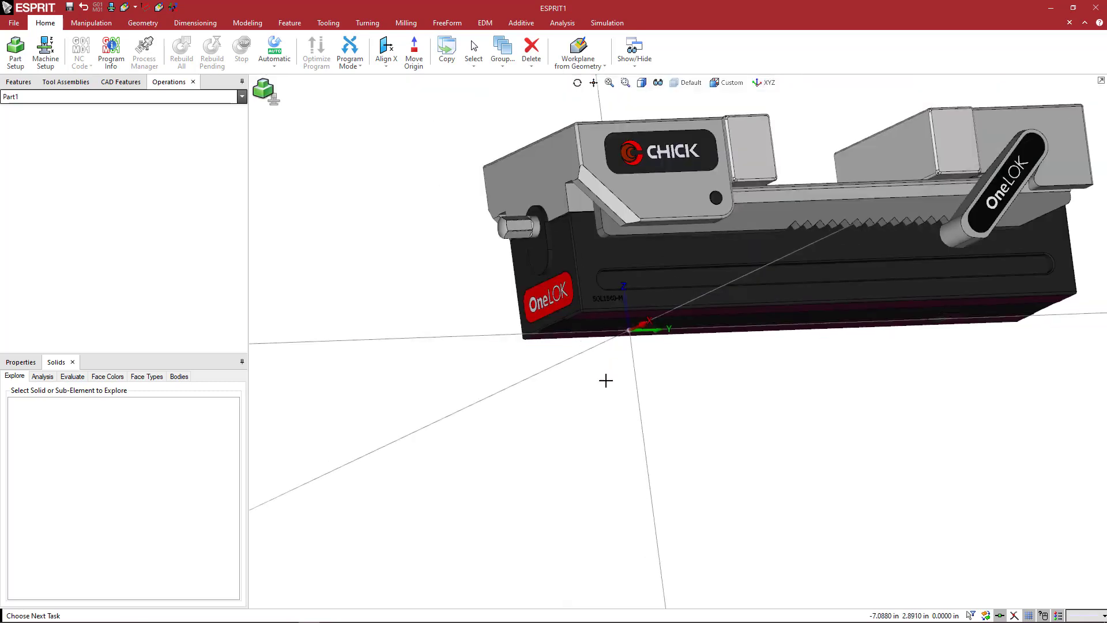
Clear the face selection and examine the origin's location and axis directions relative to the whole vise.
left_click(606, 381)
middle_click_drag(690, 401, 568, 405, "ctrl")
scroll(568, 404, "up", 2)
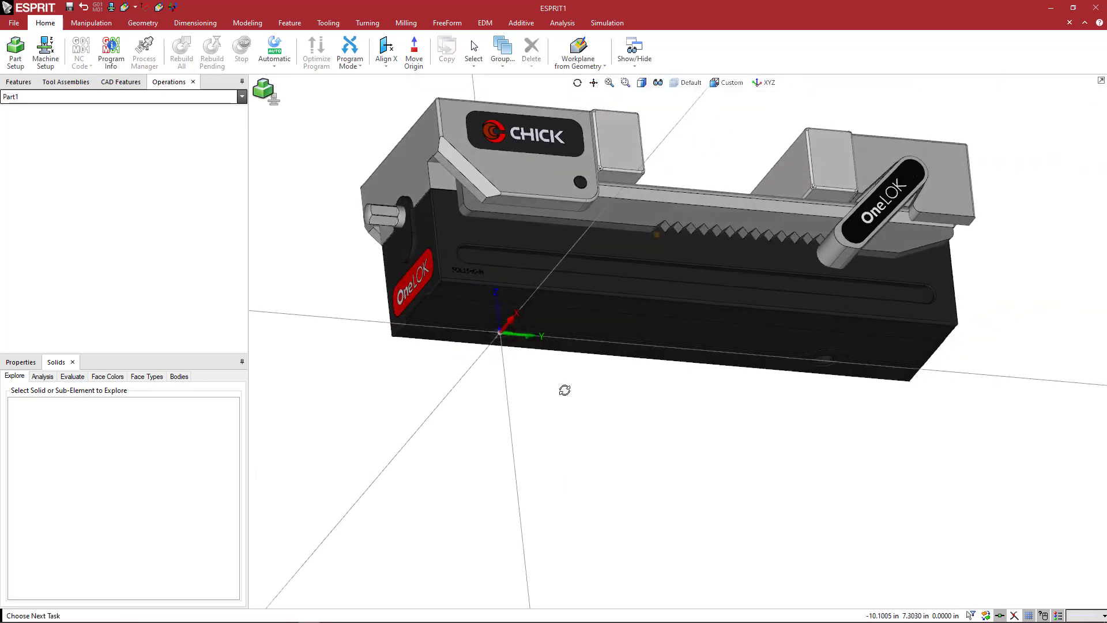
scroll(506, 335, "up", 4)
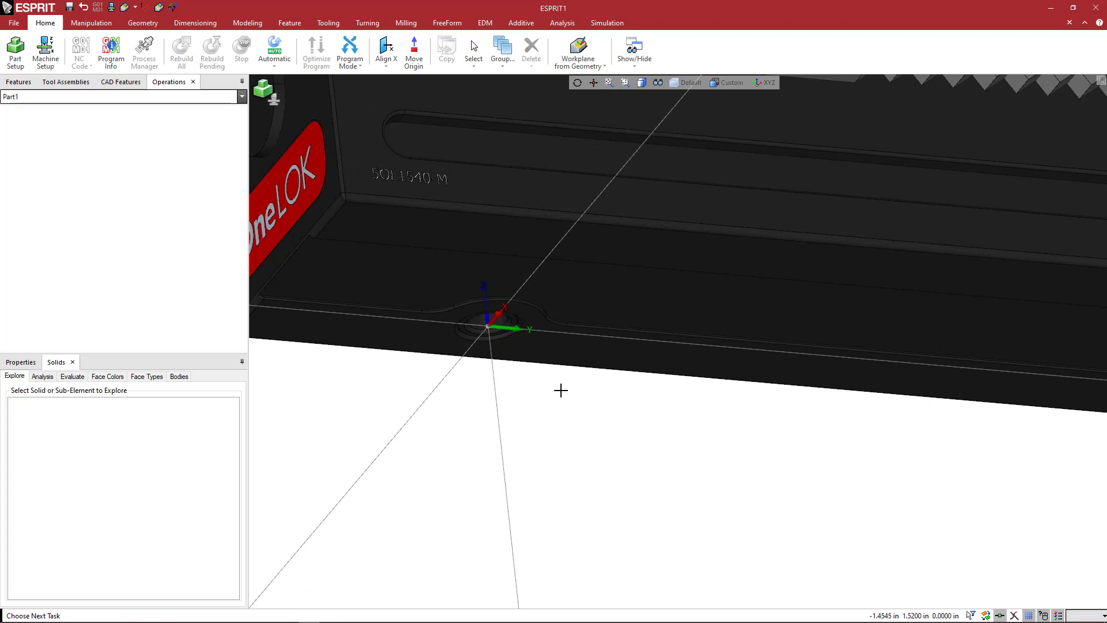
scroll(561, 385, "down", 2)
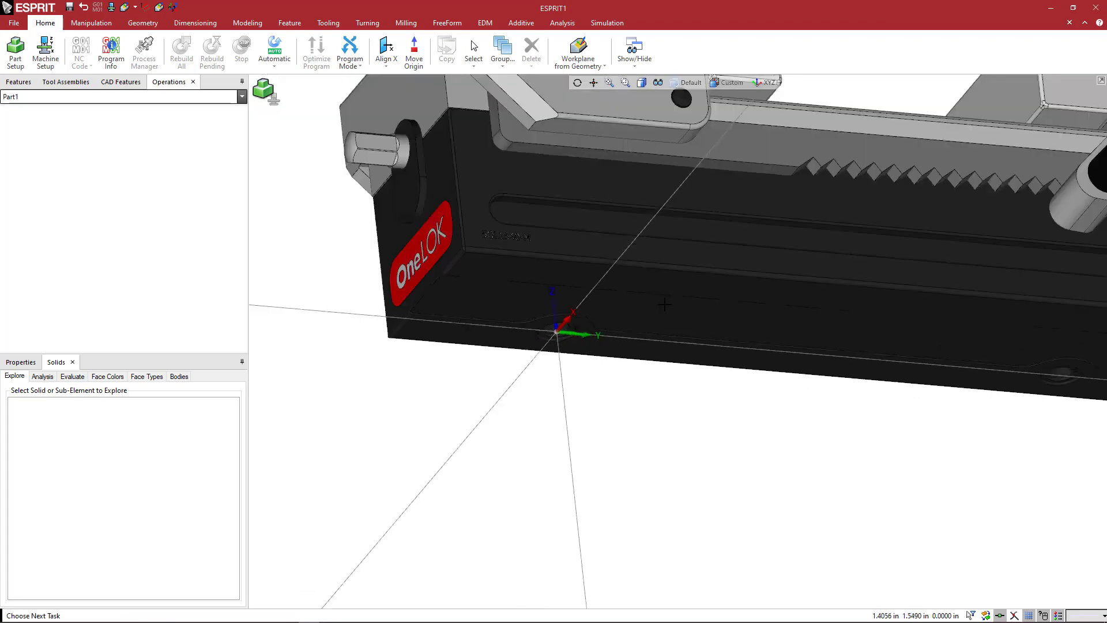
scroll(665, 304, "down", 4)
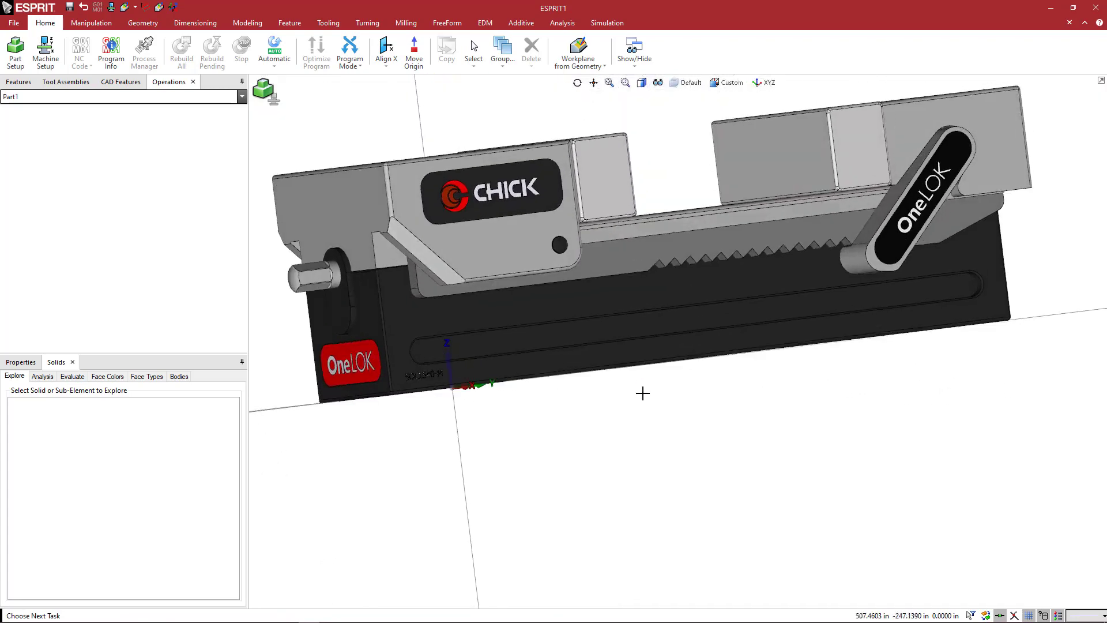
middle_click_drag(638, 396, 578, 393)
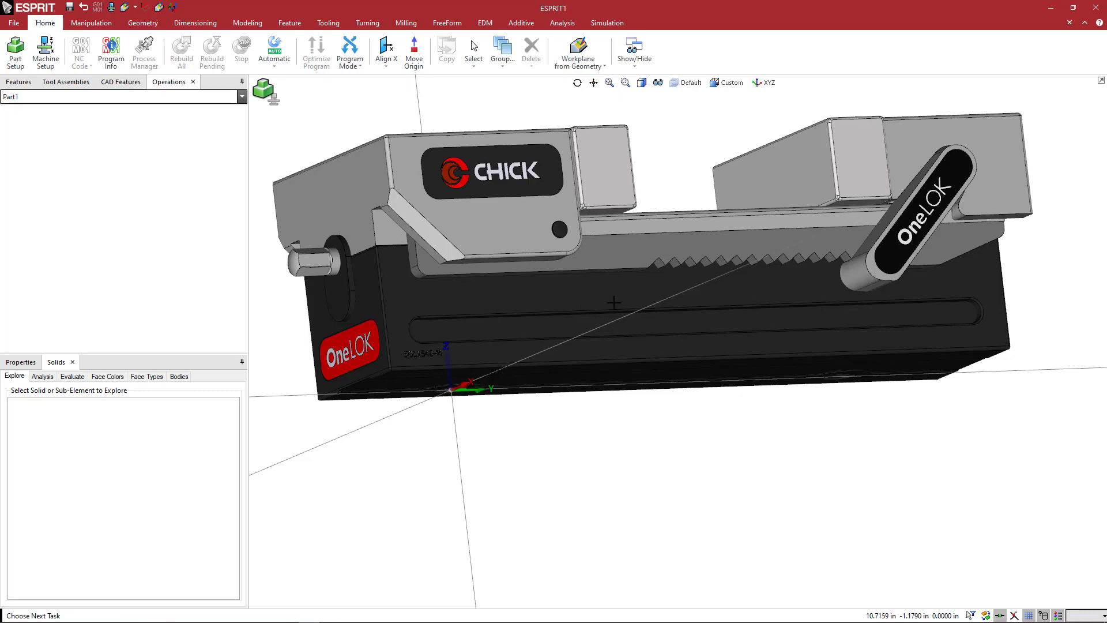
middle_click_drag(509, 415, 515, 439)
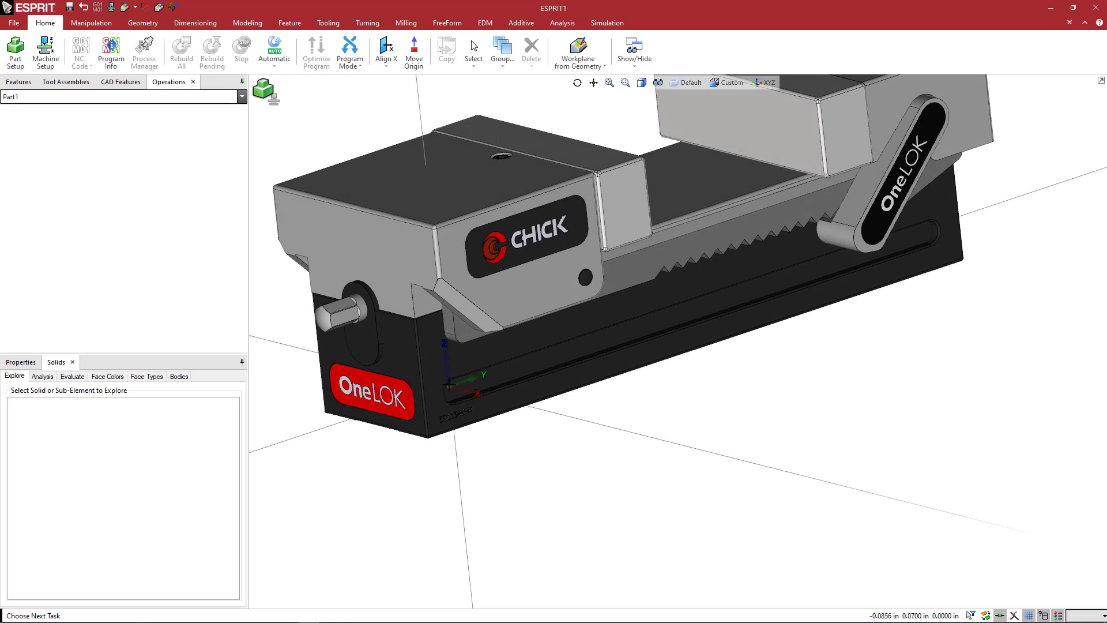
scroll(519, 433, "down", 3)
middle_click_drag(546, 438, 561, 457)
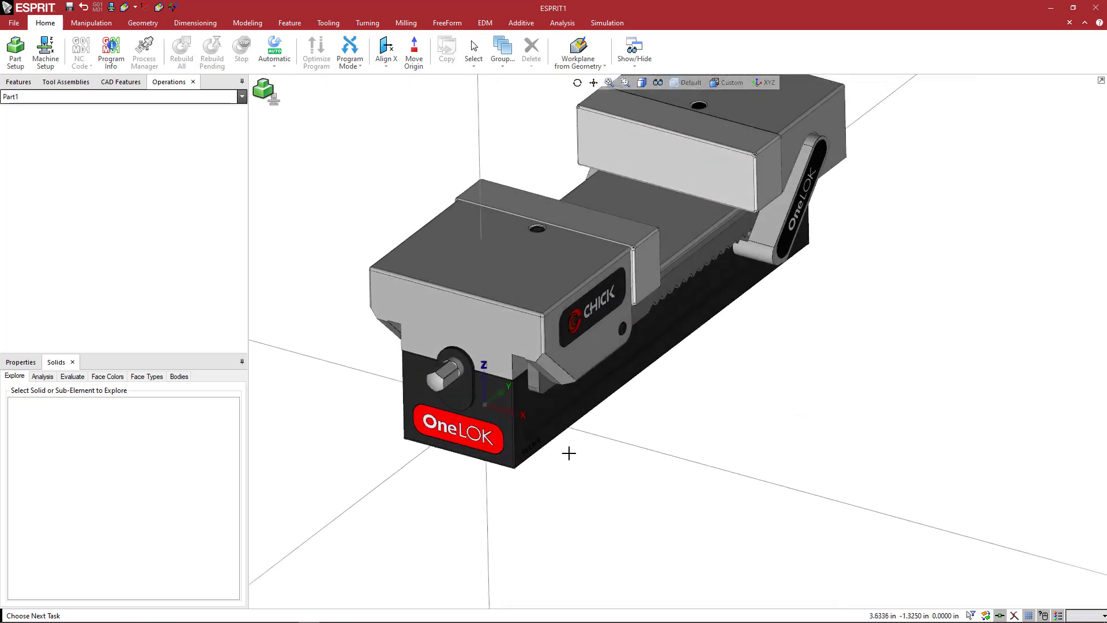
scroll(579, 428, "down", 2)
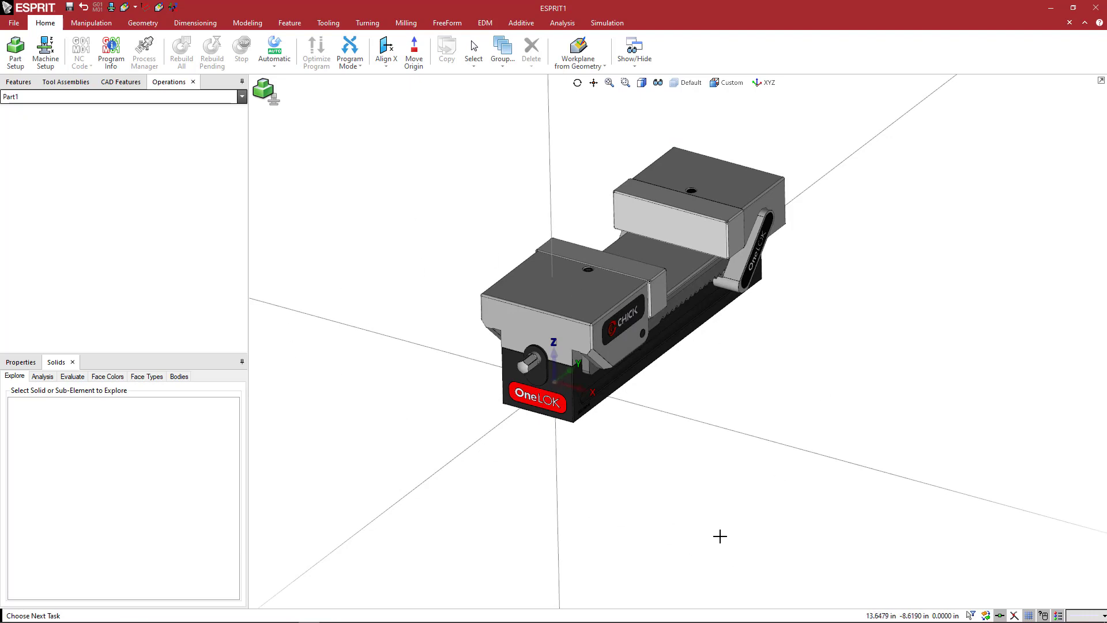
scroll(644, 423, "up", 2)
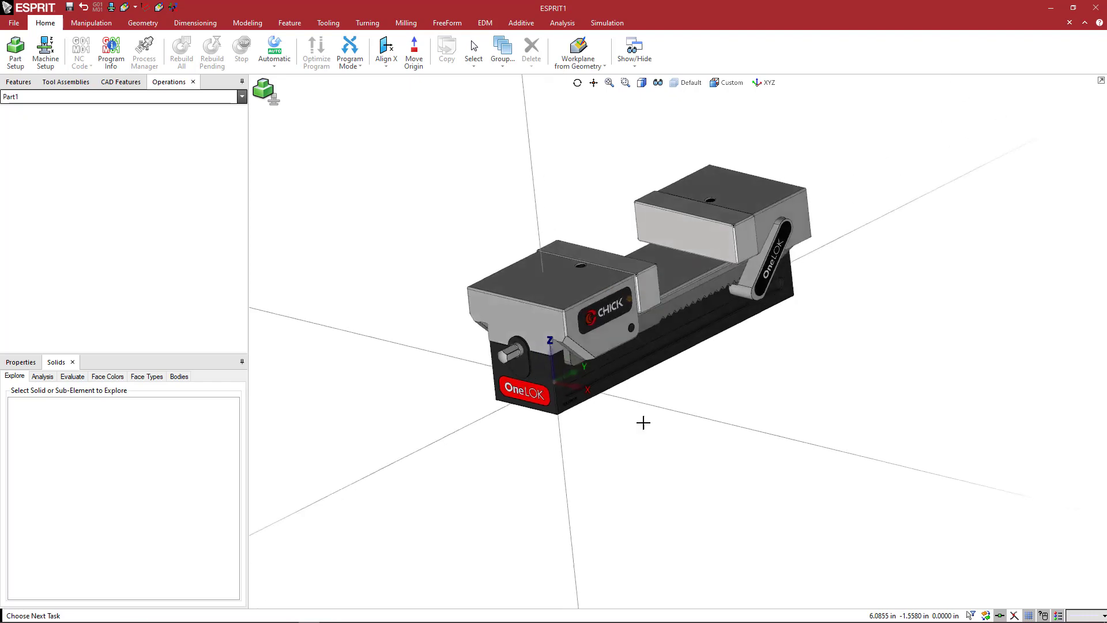
middle_click_drag(658, 393, 657, 434, "ctrl")
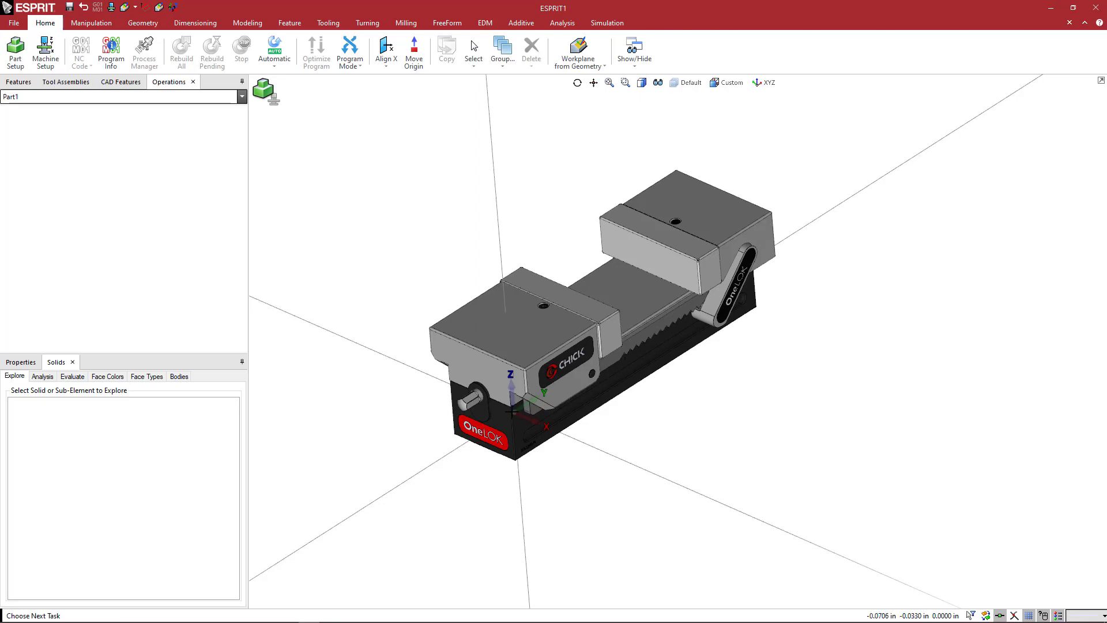
Examine the vise's rear jaw, its locking handle and the serrated rail from several angles.
mouse_move(705, 385)
middle_mouse_down()
mouse_move(724, 403)
mouse_move(719, 421)
mouse_move(716, 385)
mouse_move(704, 388)
mouse_move(715, 398)
middle_mouse_up()
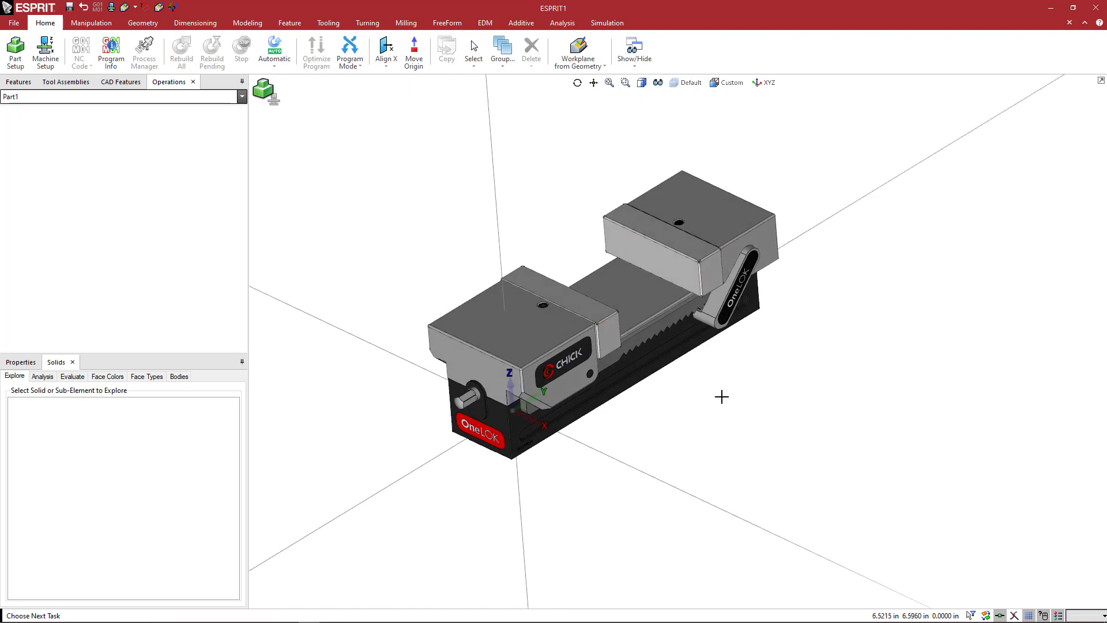
mouse_move(717, 396)
middle_mouse_down()
mouse_move(707, 388)
mouse_move(717, 398)
middle_mouse_up()
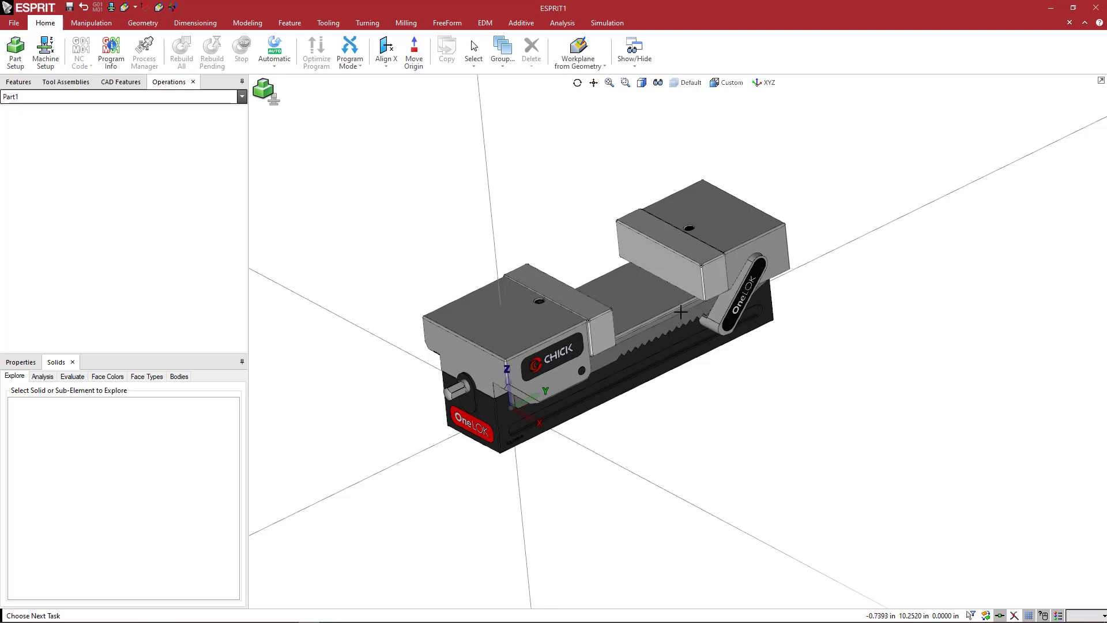
scroll(679, 312, "up", 2)
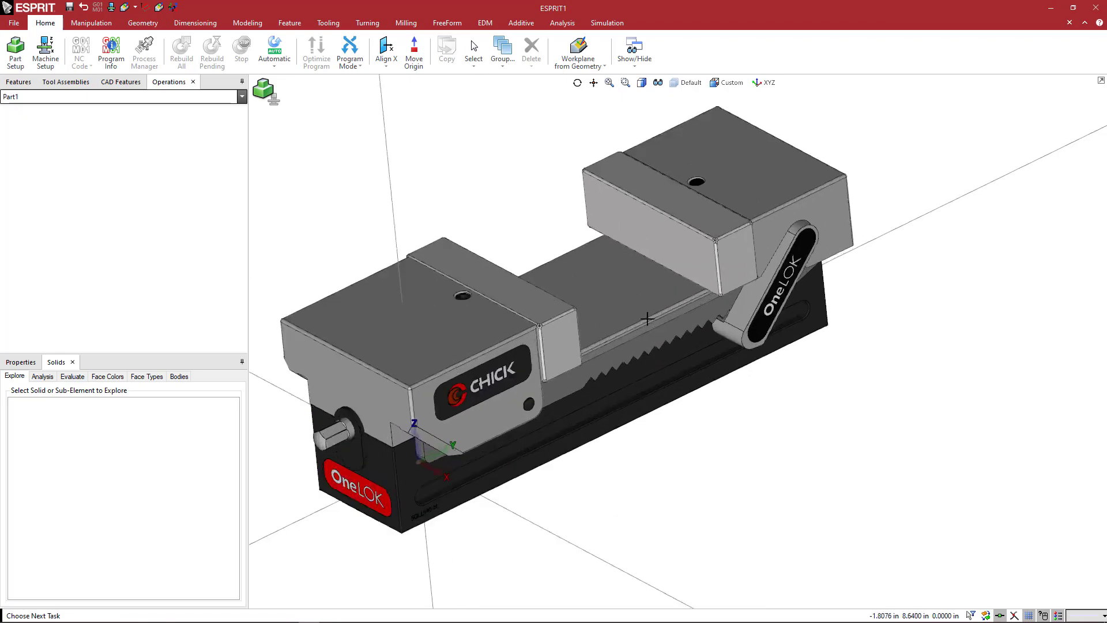
middle_click_drag(636, 319, 620, 307)
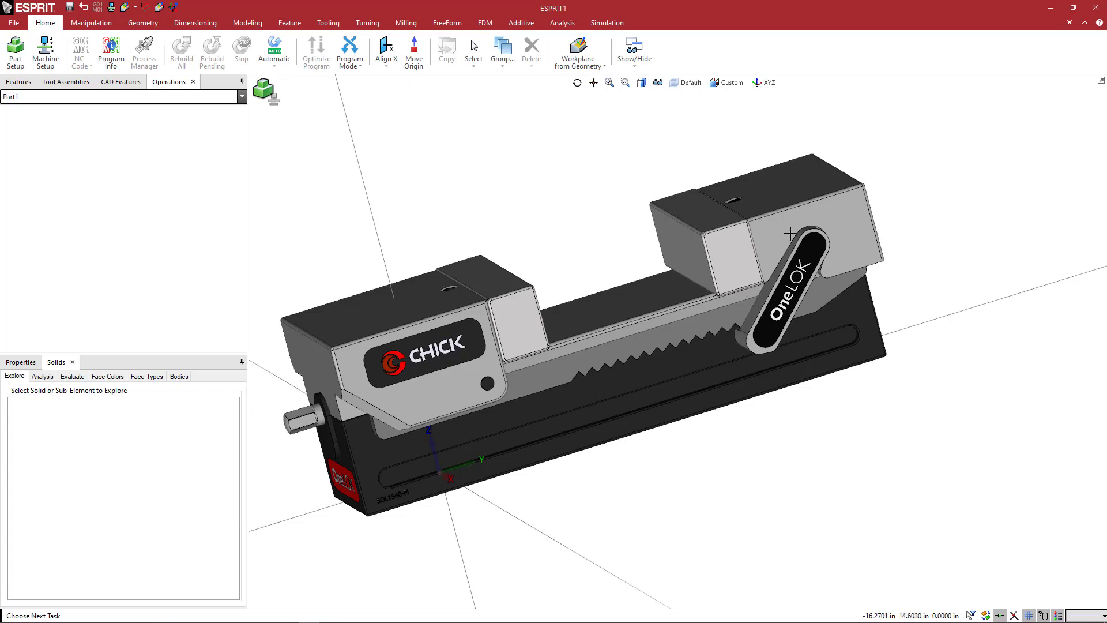
scroll(704, 300, "up", 2)
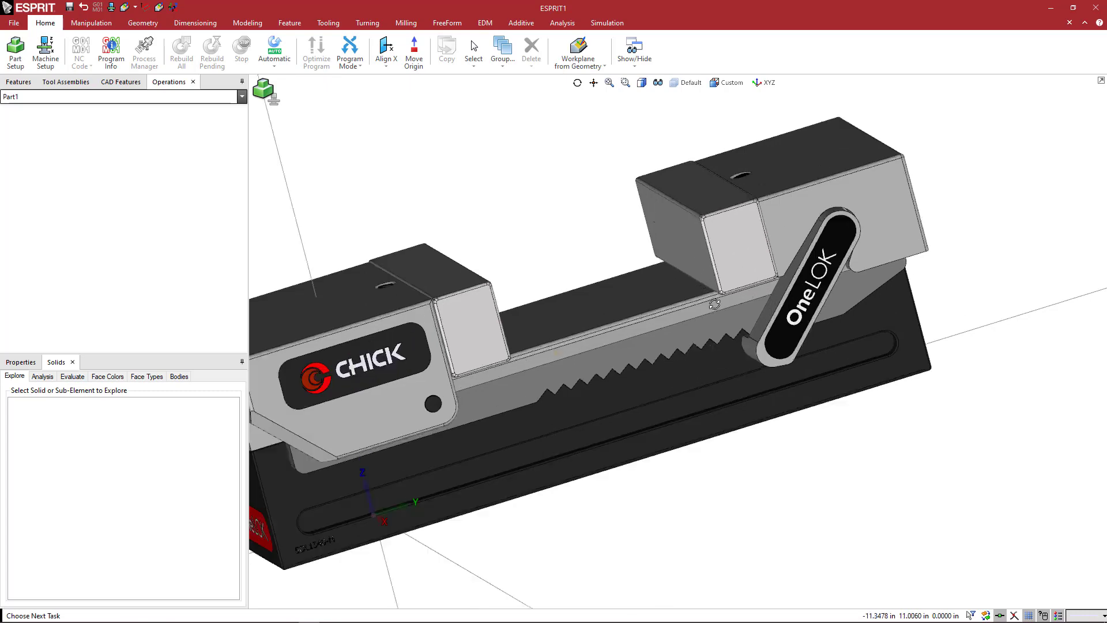
middle_click_drag(715, 304, 725, 308)
scroll(710, 303, "down", 2)
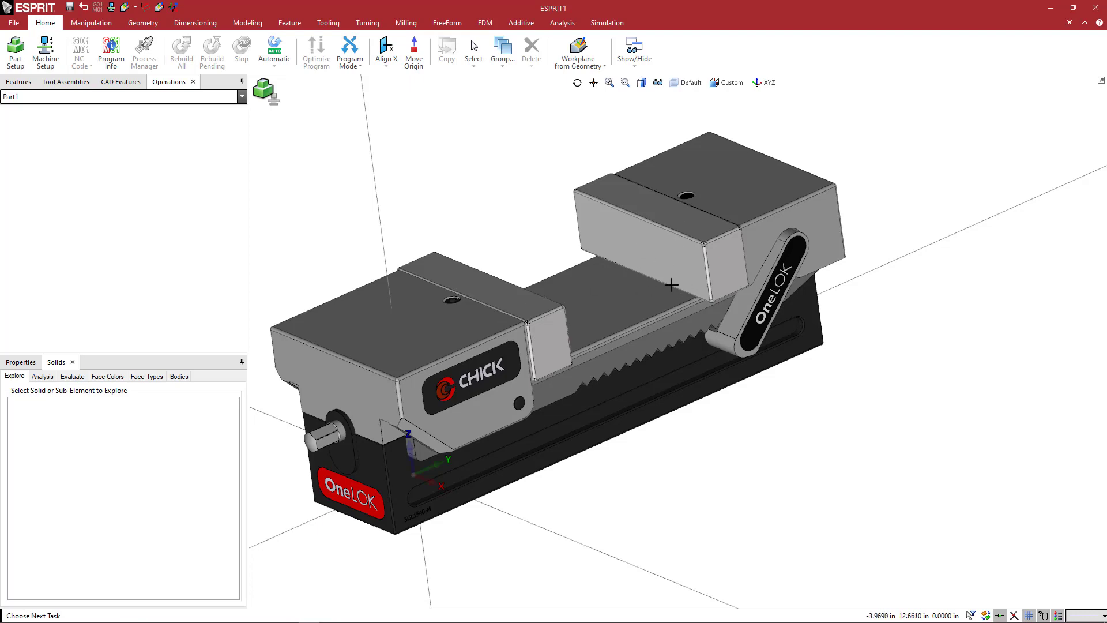
middle_click_drag(649, 291, 621, 293)
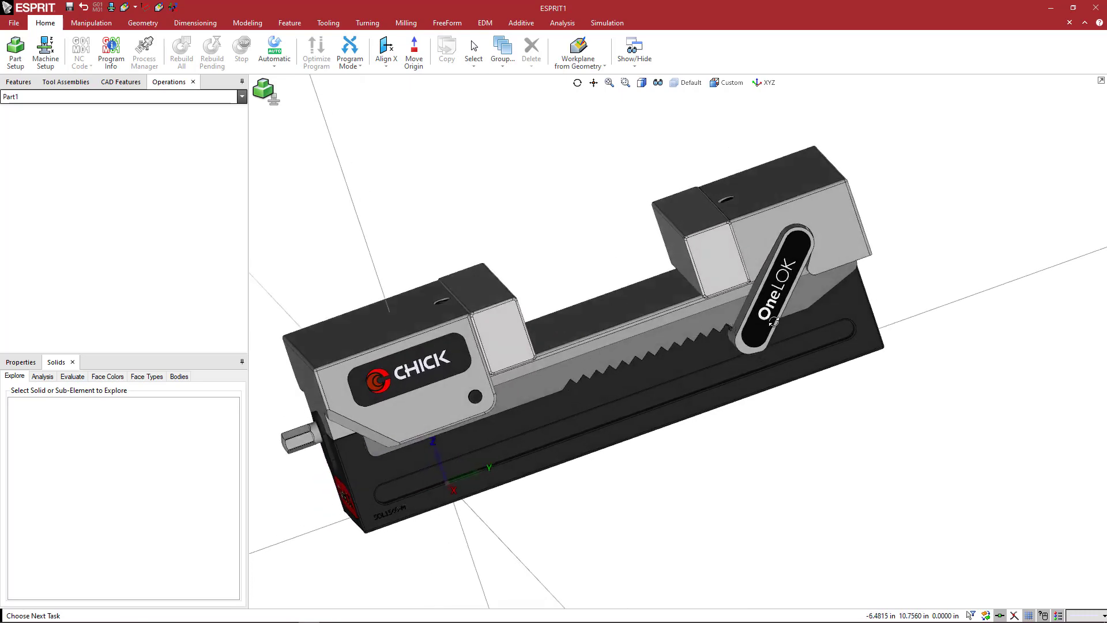
middle_click_drag(774, 322, 732, 327)
scroll(741, 335, "up", 5)
scroll(719, 318, "down", 3)
scroll(732, 329, "down", 5)
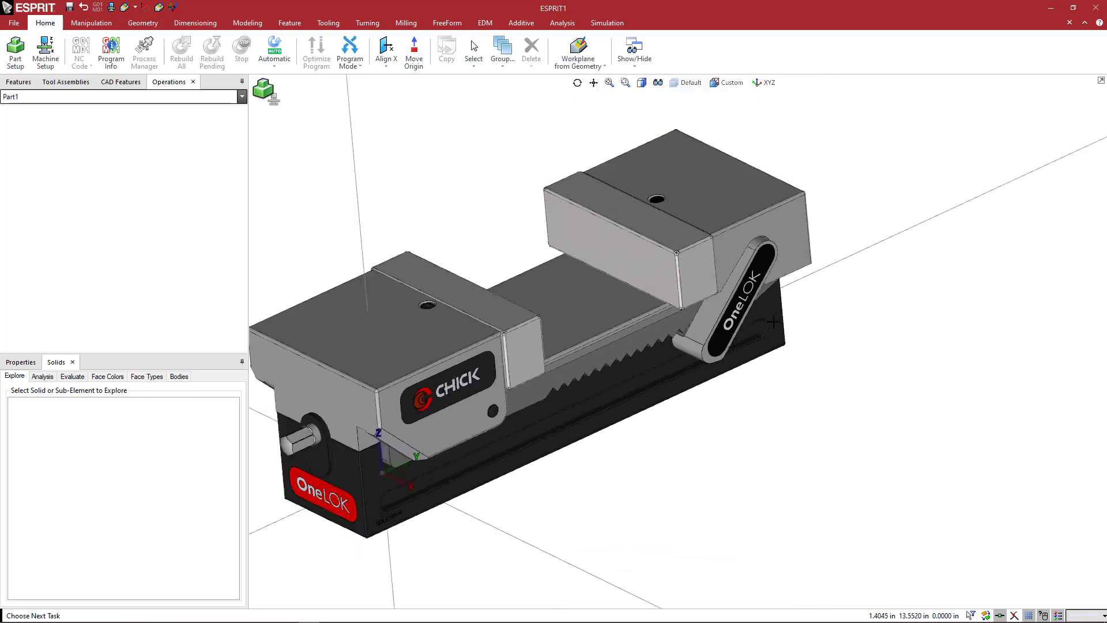
mouse_move(774, 322)
middle_mouse_down()
mouse_move(802, 334)
mouse_move(758, 334)
middle_mouse_up()
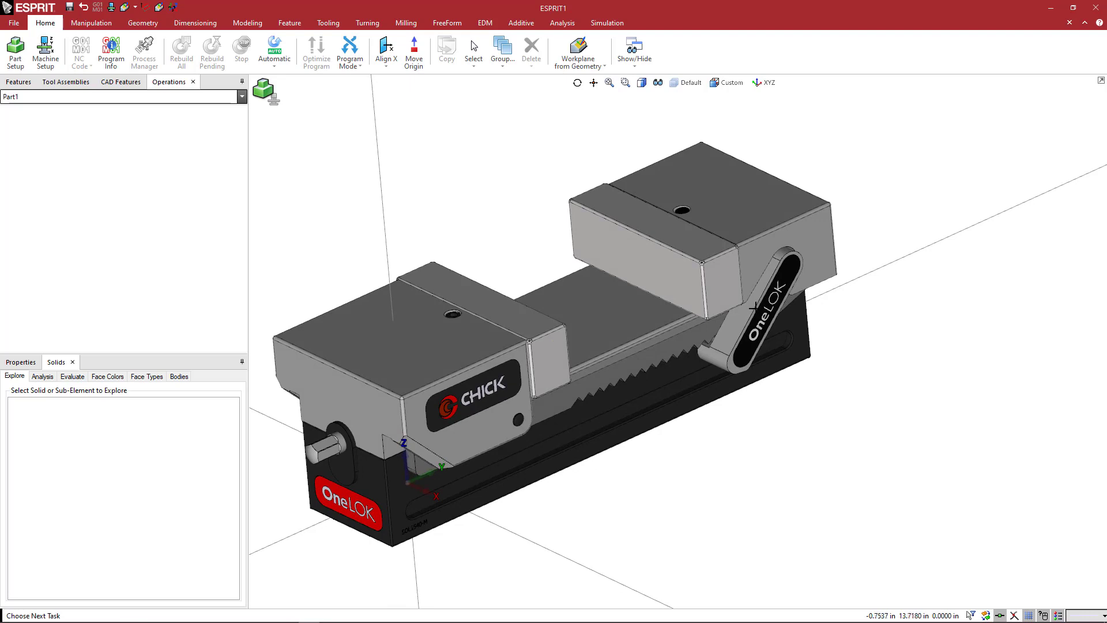
scroll(755, 306, "up", 2)
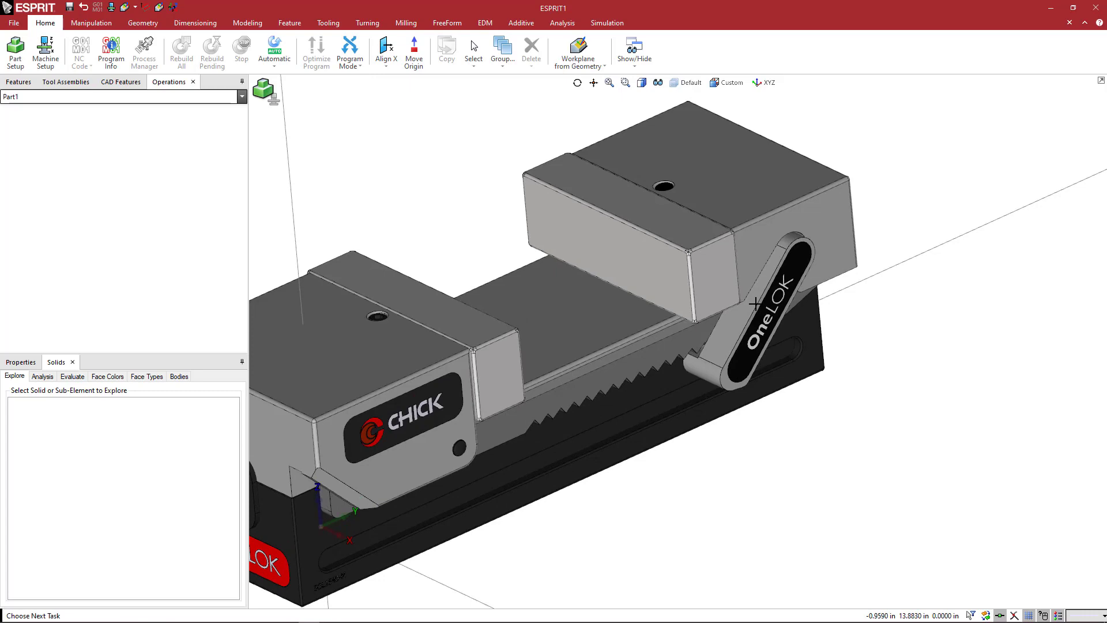
Select the rear jaw plate together with the rear jaw body and its OneLOK handle.
middle_click_drag(902, 286, 899, 279)
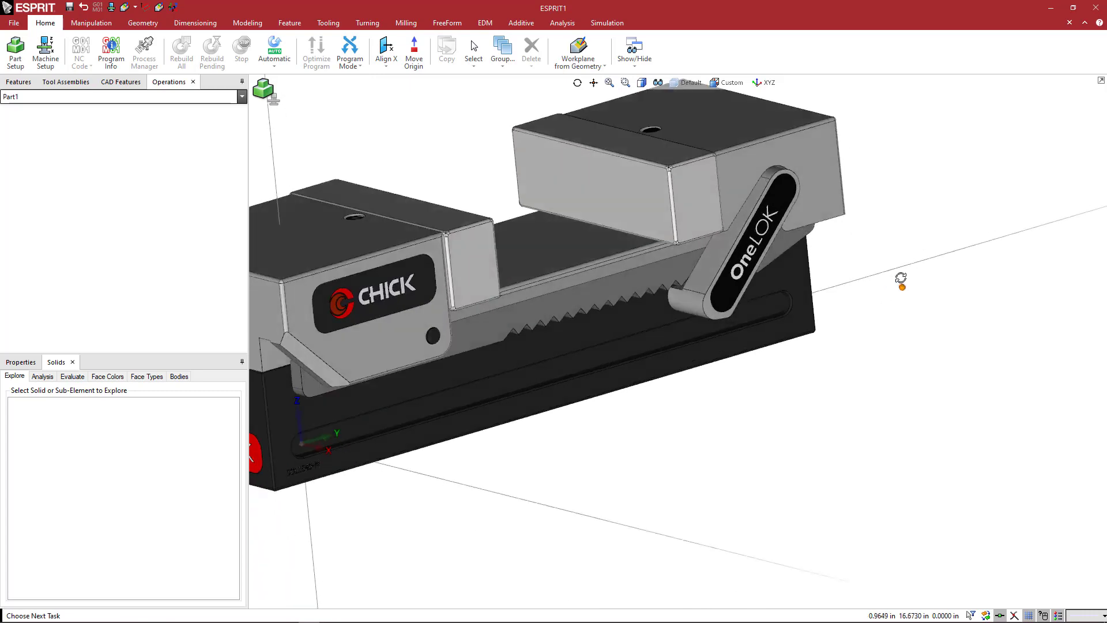
left_click(688, 193)
scroll(700, 192, "down", 4)
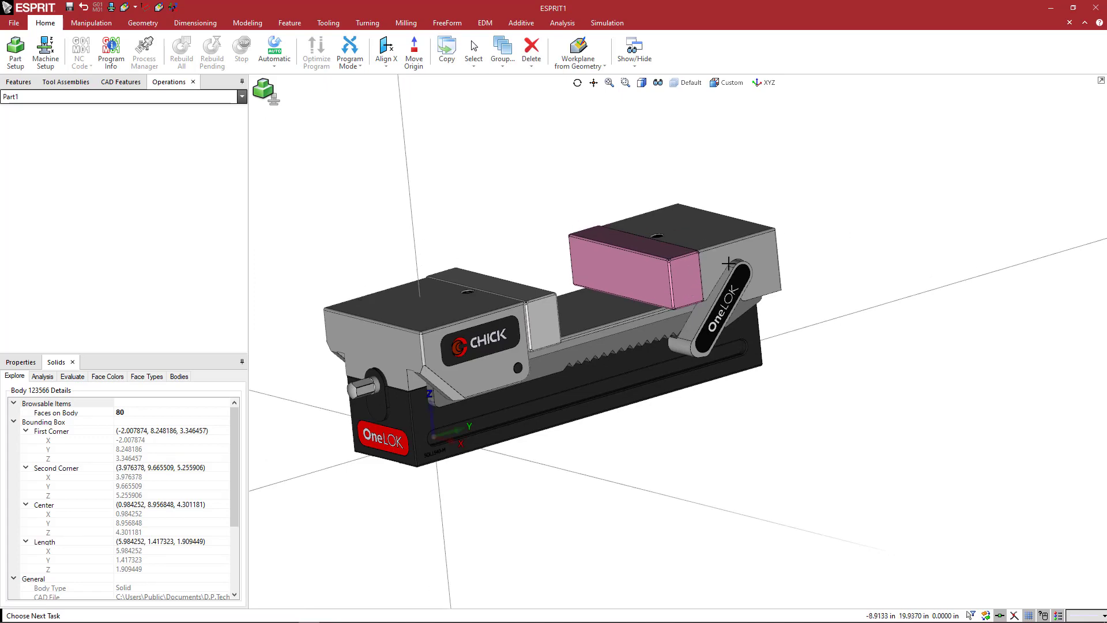
left_click(730, 263, "ctrl+shift")
right_click(729, 262)
left_click(730, 262)
mouse_move(819, 293)
middle_mouse_down()
mouse_move(797, 279)
mouse_move(787, 288)
mouse_move(804, 307)
middle_mouse_up()
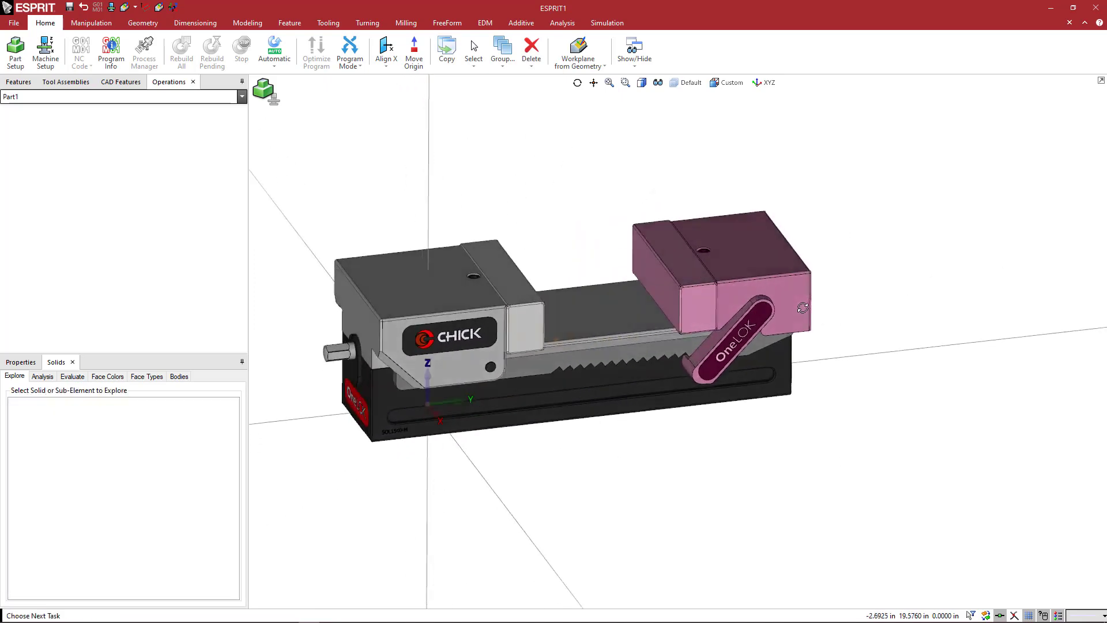
Create a new layer named "moveable".
left_click(681, 86)
left_click(674, 143)
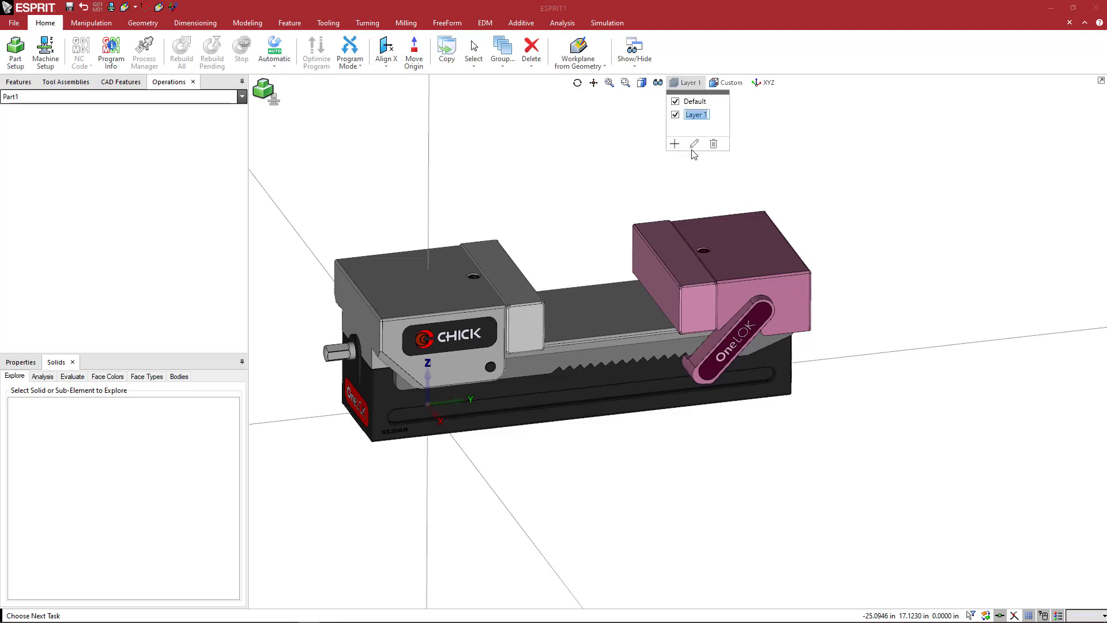
type("moveable")
key("Return")
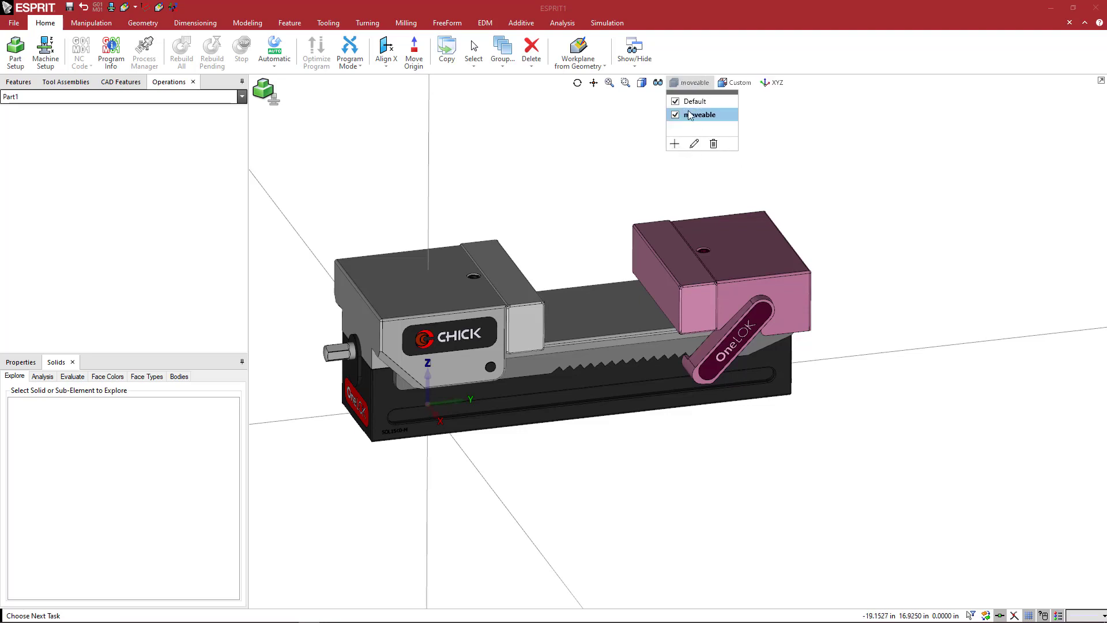
Assign the two selected jaw solids to the moveable layer and clear the selection.
left_click(23, 363)
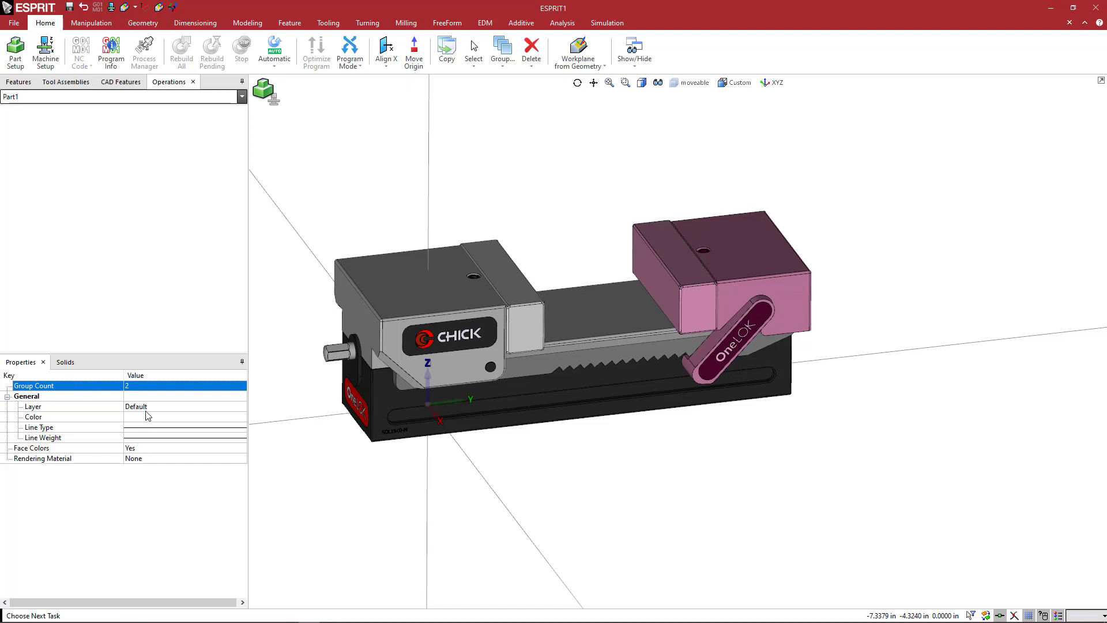
left_click(149, 407)
left_click(231, 407)
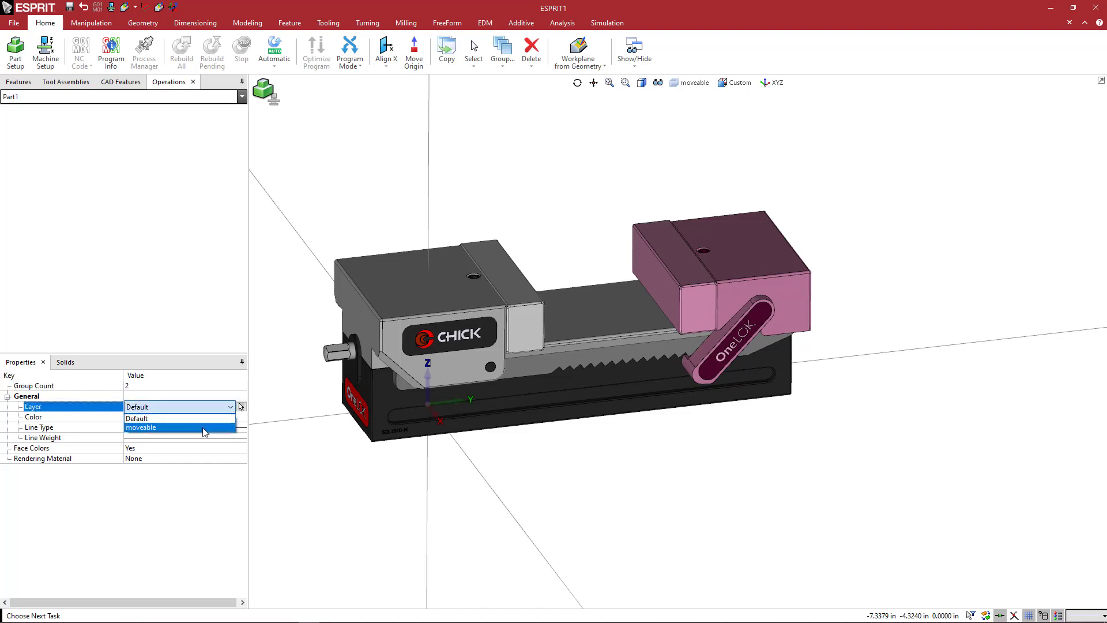
left_click(203, 427)
left_click(324, 490)
Check the layer assignment by hiding the moveable layer and showing it again.
left_click(676, 83)
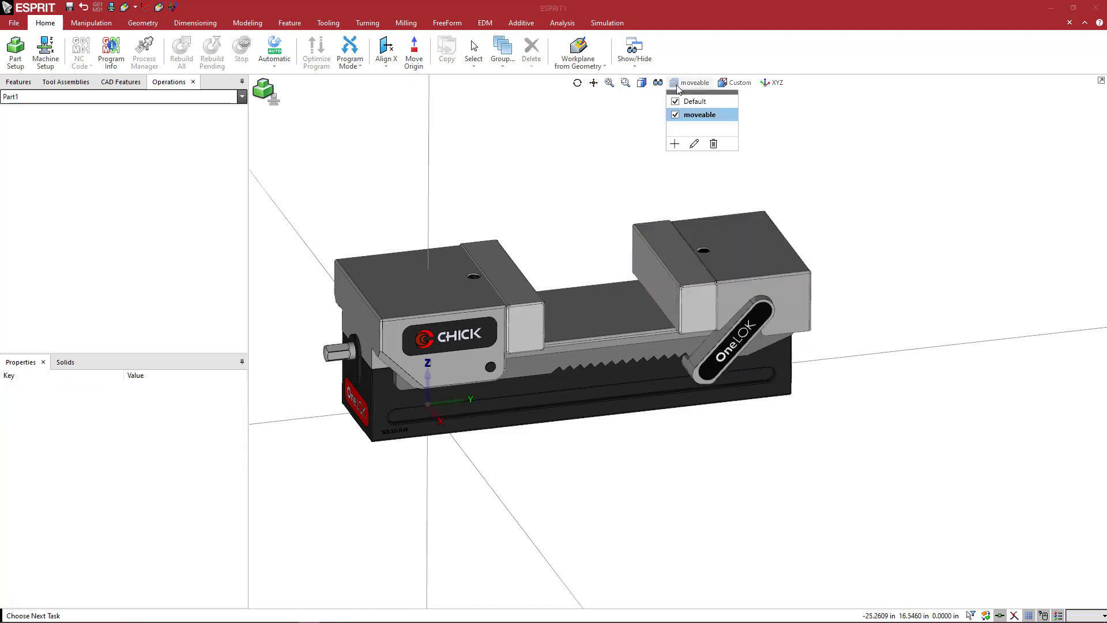
left_click(676, 116)
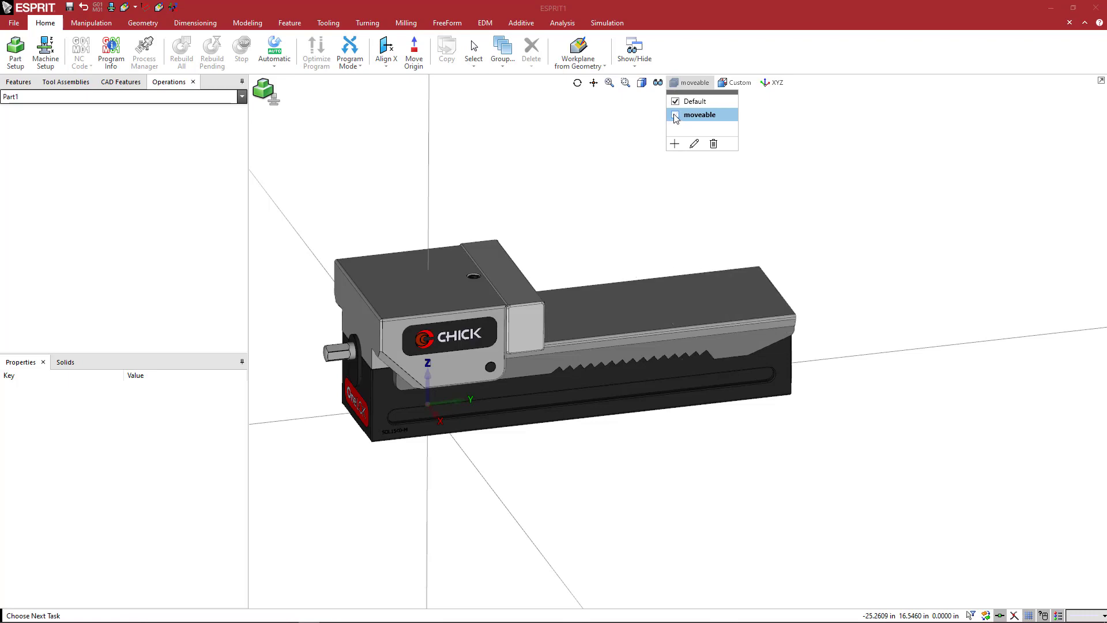
left_click(675, 116)
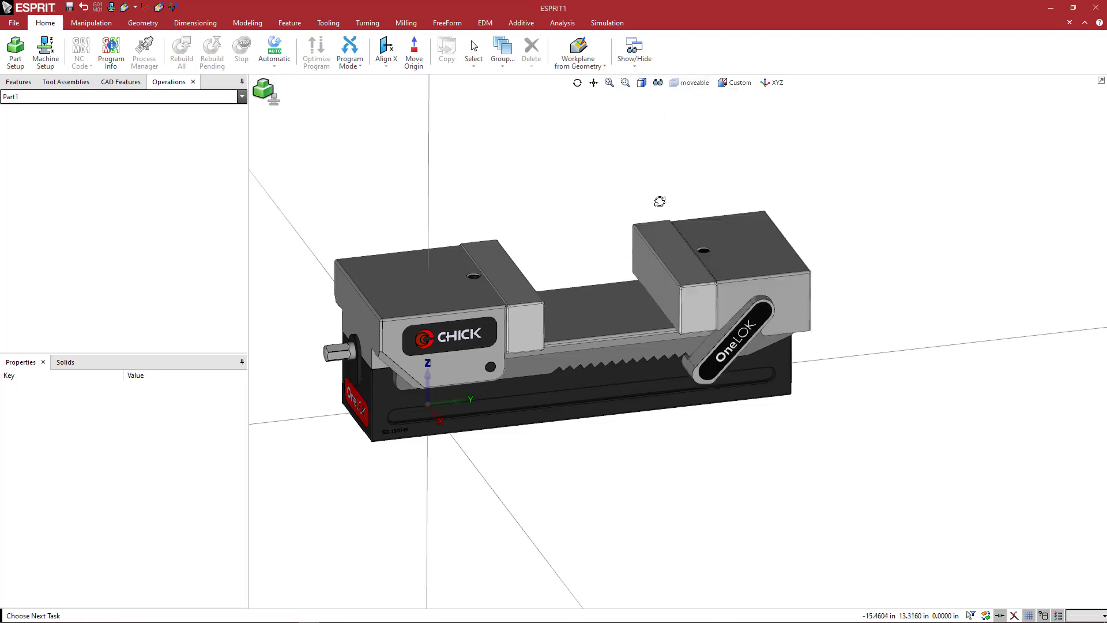
mouse_move(660, 201)
middle_mouse_down()
mouse_move(613, 188)
mouse_move(638, 185)
mouse_move(673, 206)
middle_mouse_up()
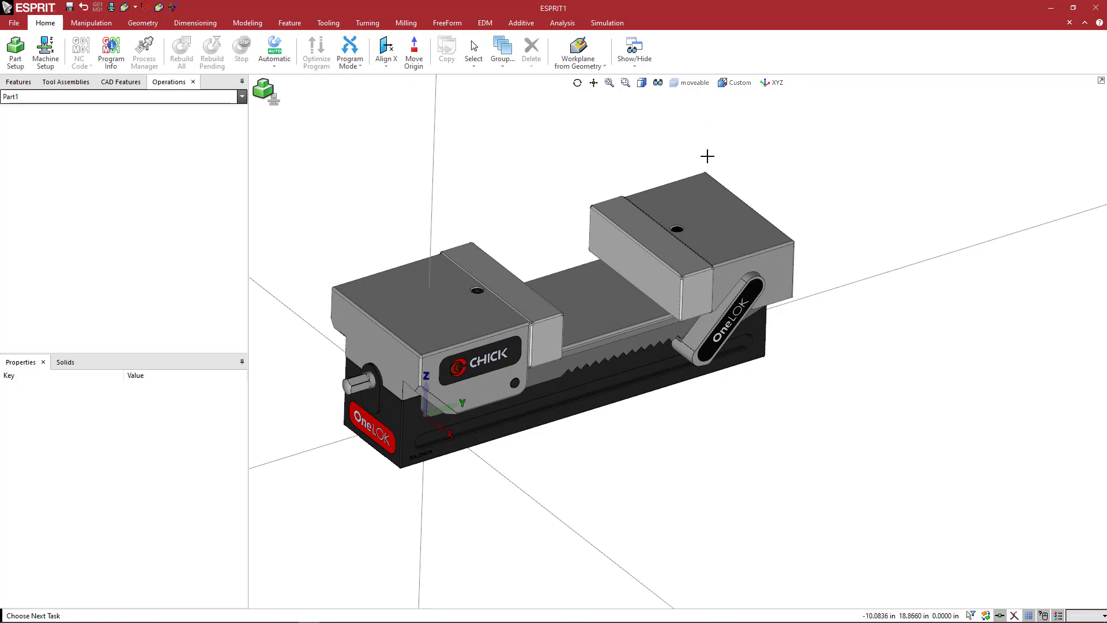
Move the rear jaw plate and the rear jaw body with its handle 0.5 in along Y with a Translate transformation.
left_click(668, 242)
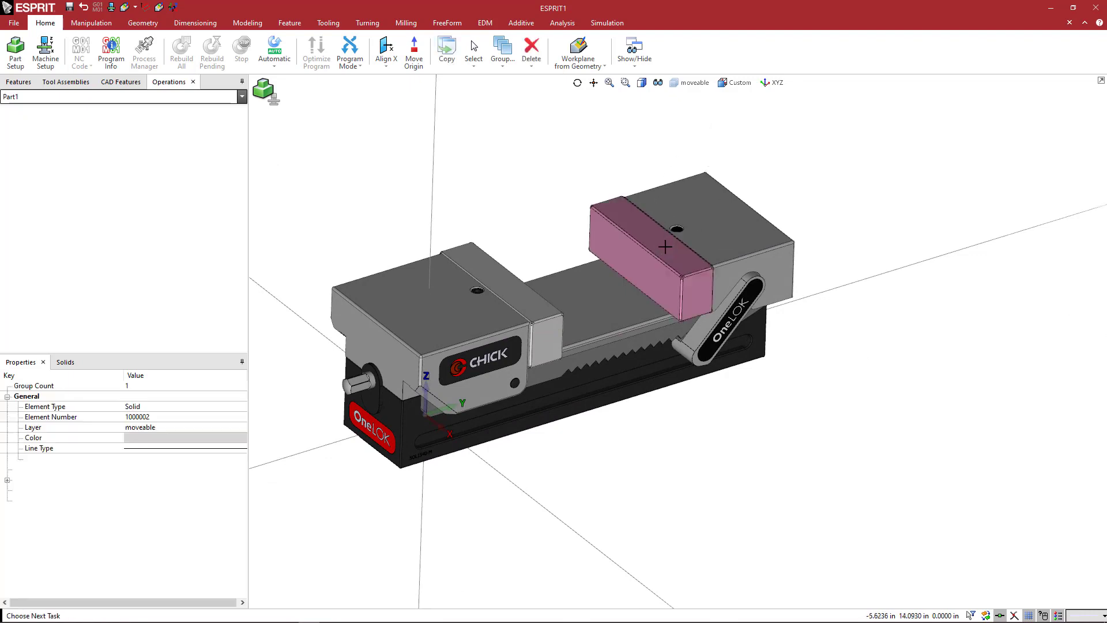
left_click(721, 229)
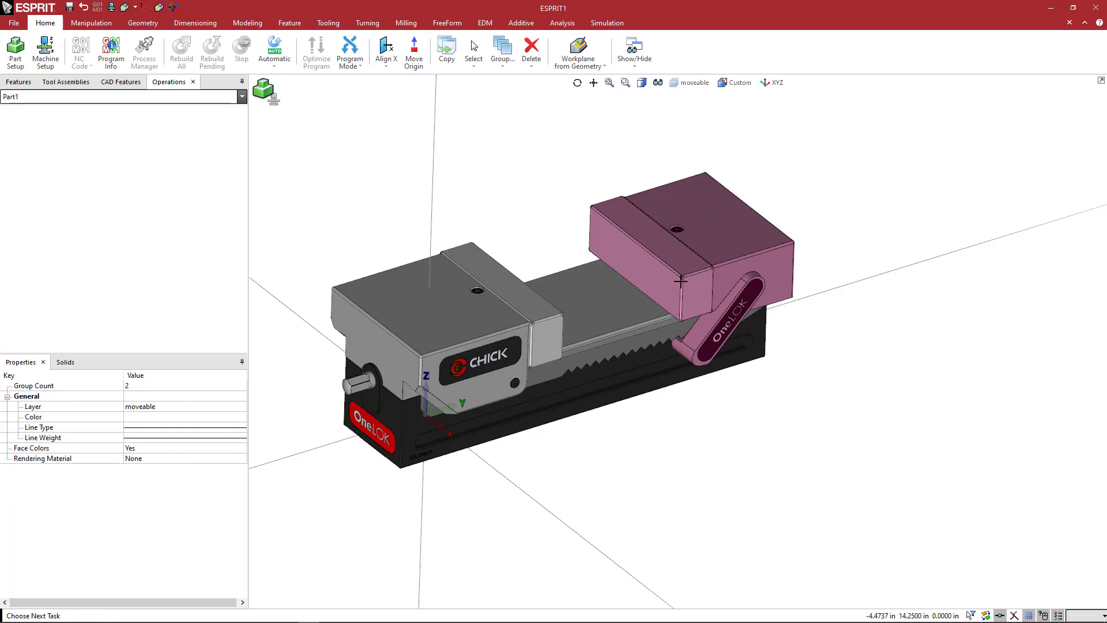
middle_click_drag(640, 247, 594, 232)
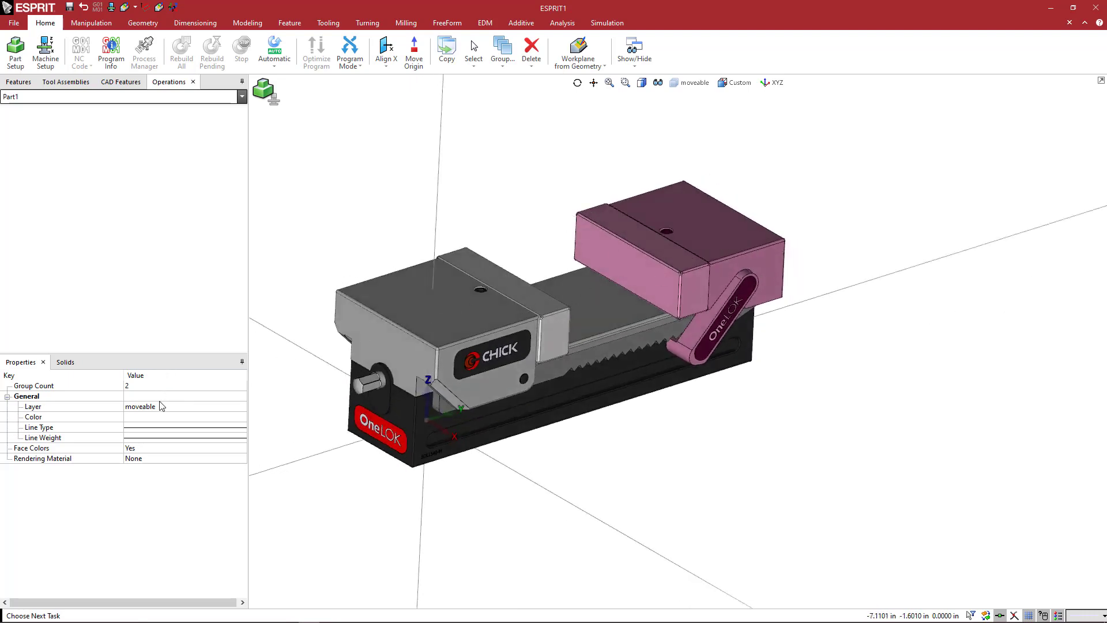
right_click(514, 178)
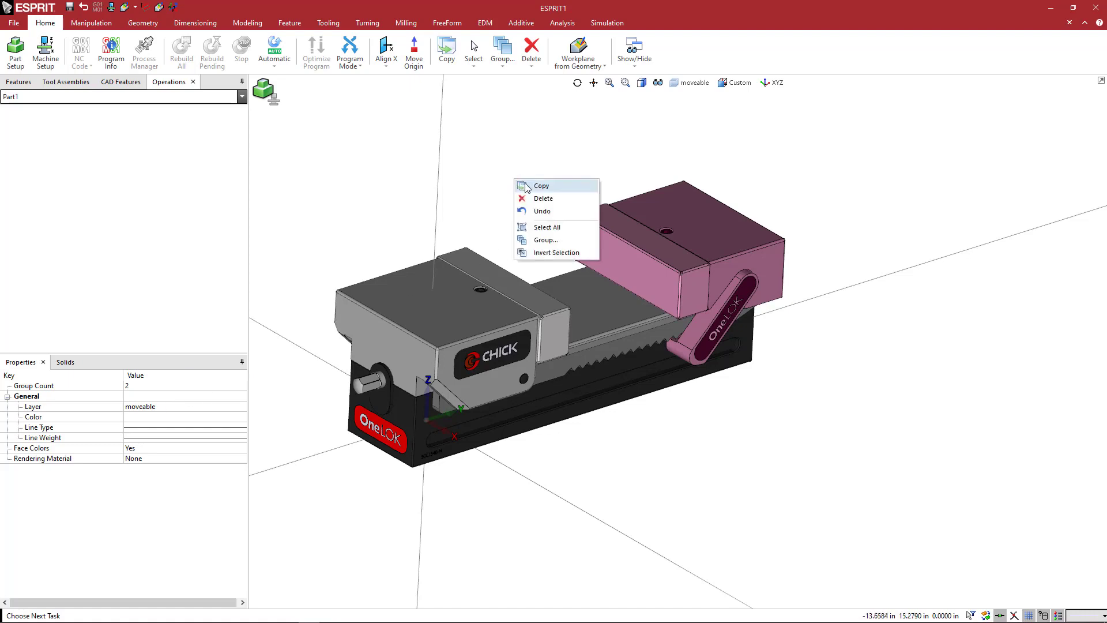
left_click(528, 186)
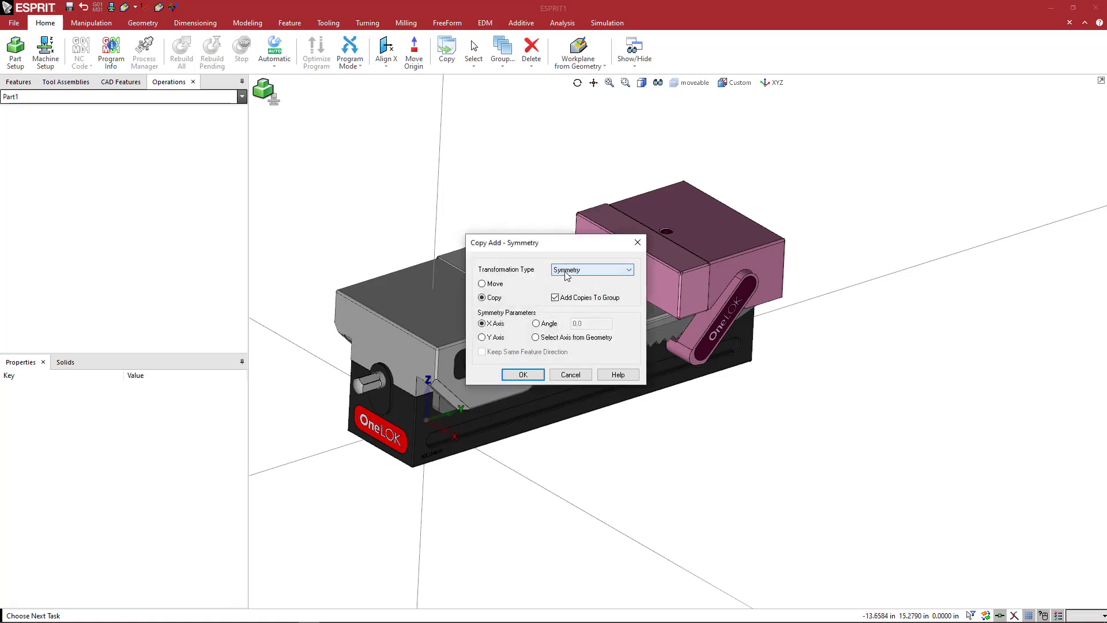
left_click(567, 271)
left_click(567, 340)
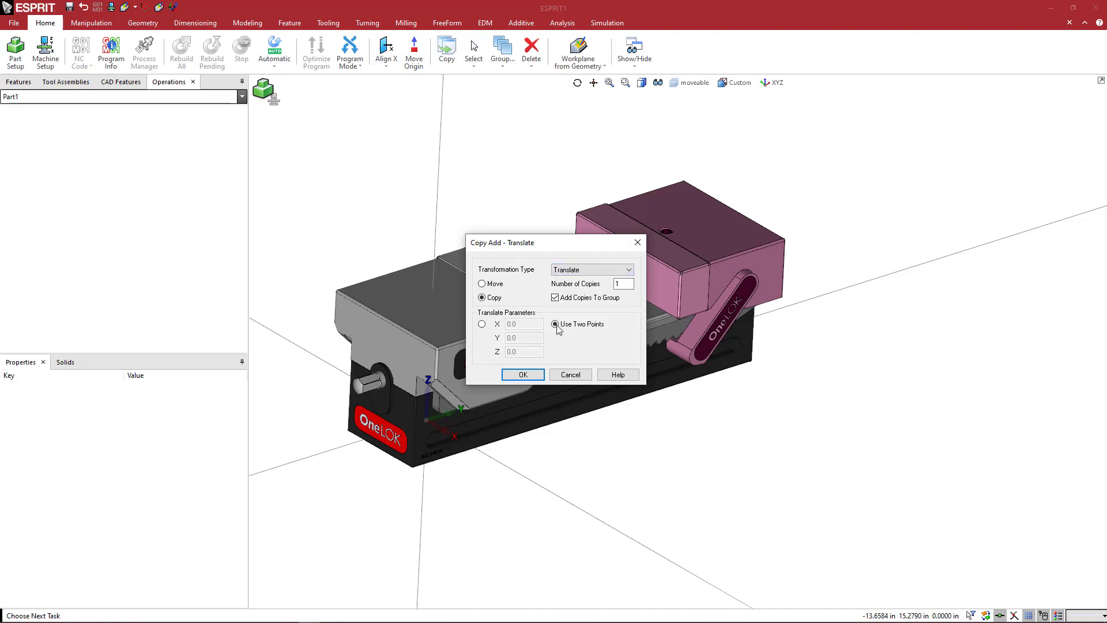
left_click(482, 284)
left_click_drag(540, 243, 432, 118)
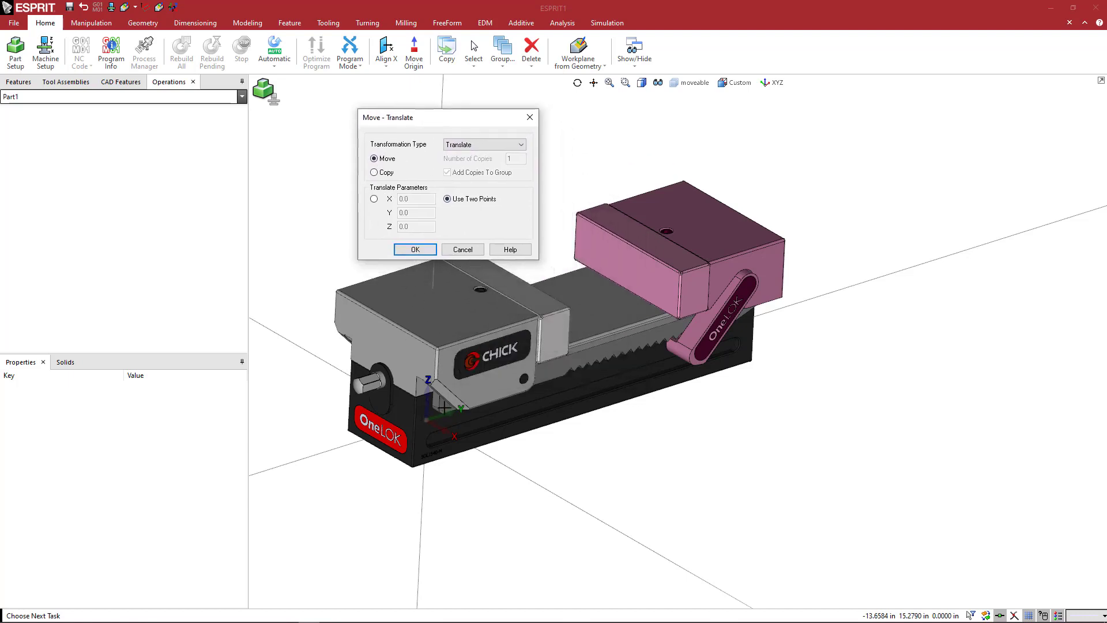
left_click(375, 199)
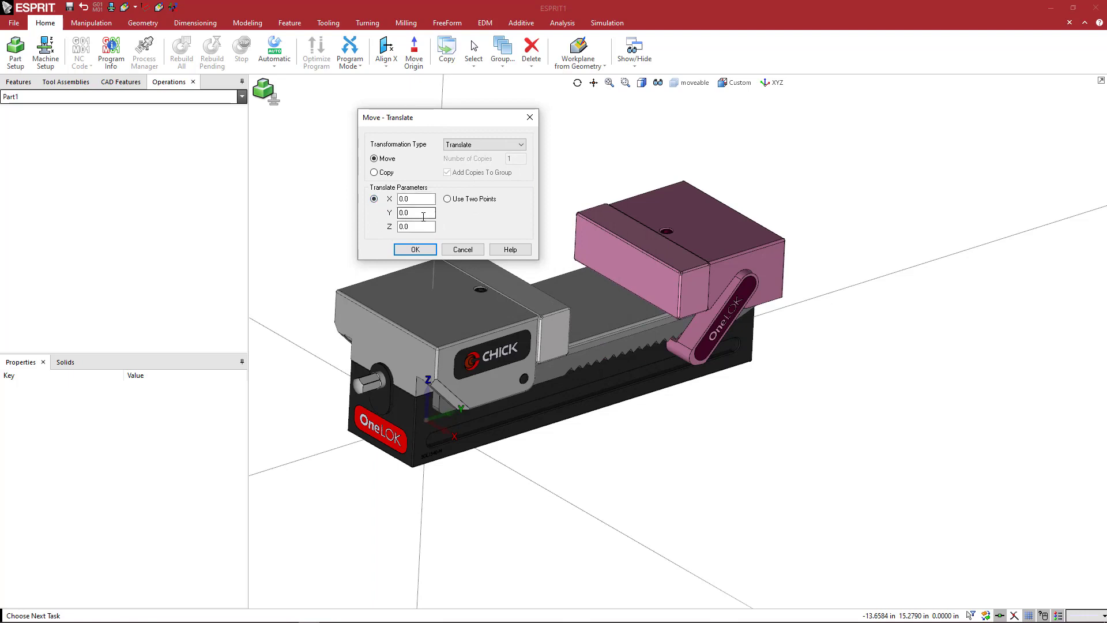
double_click(416, 213)
type(".5")
key("Return")
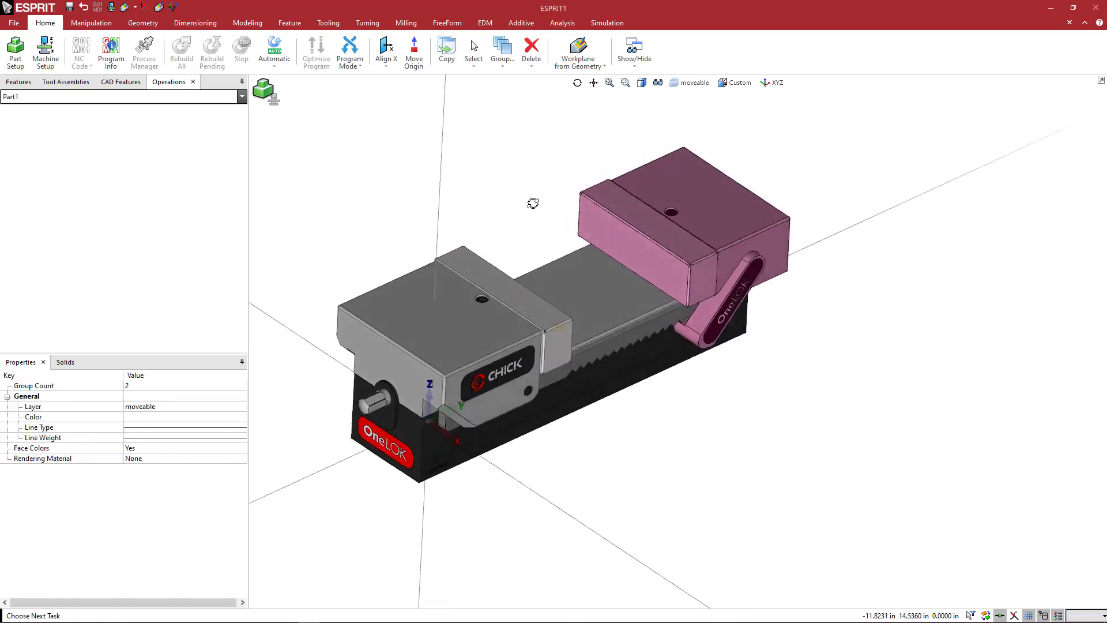
Inspect how the moved jaw's handle sits against the rail serrations, and clear the jaw selection.
scroll(688, 330, "up", 5)
middle_click_drag(688, 330, 719, 328)
scroll(715, 323, "up", 5)
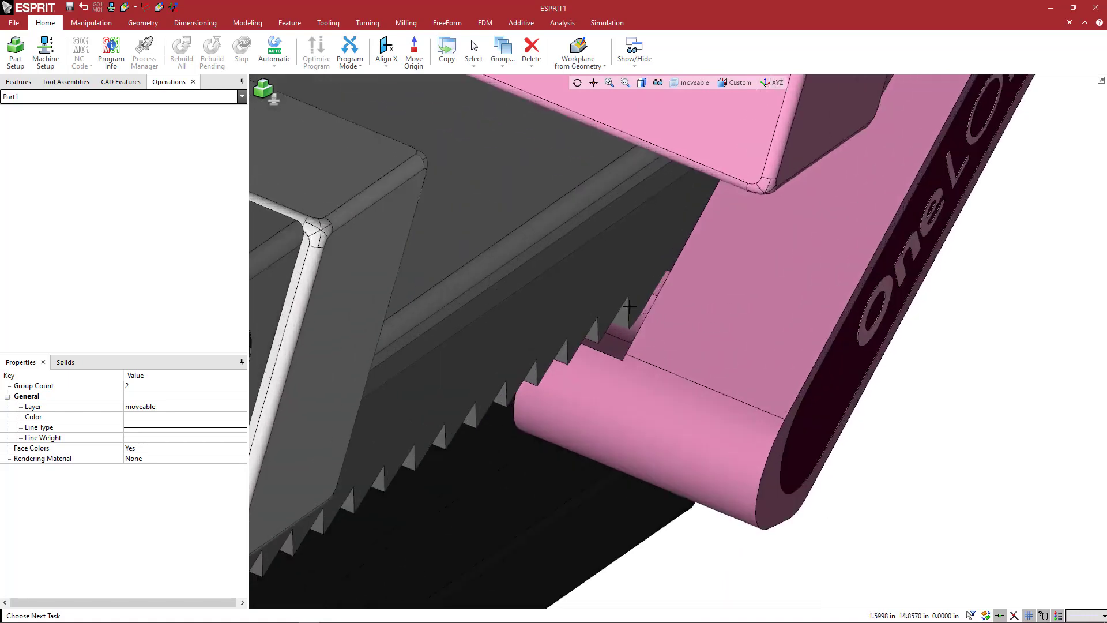
scroll(686, 318, "down", 5)
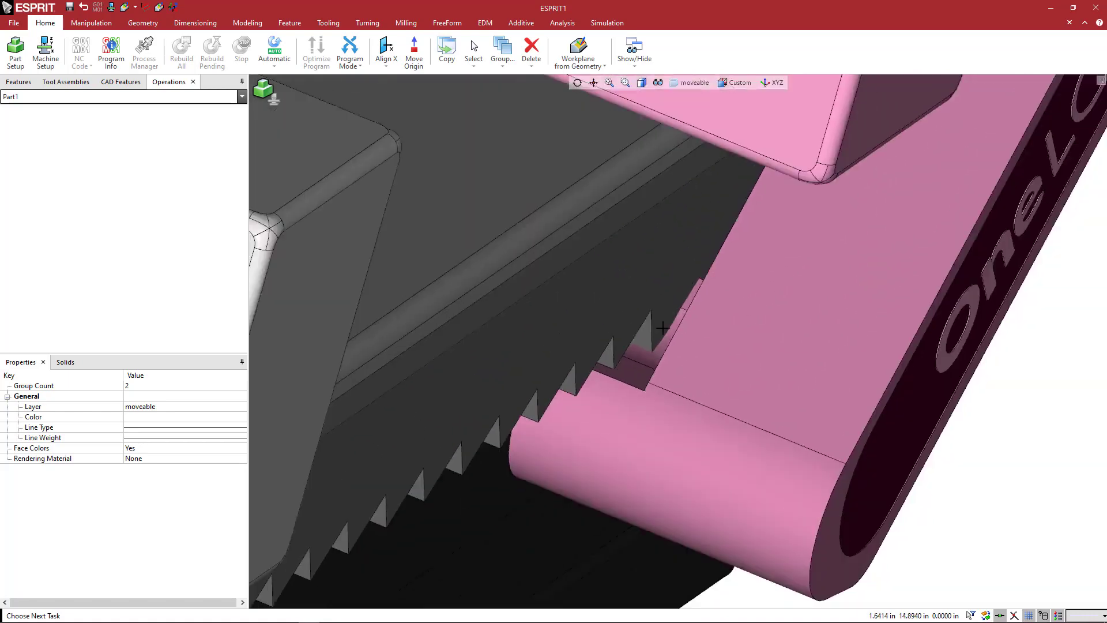
middle_click_drag(682, 320, 638, 321)
scroll(670, 330, "down", 3)
scroll(643, 324, "down", 3)
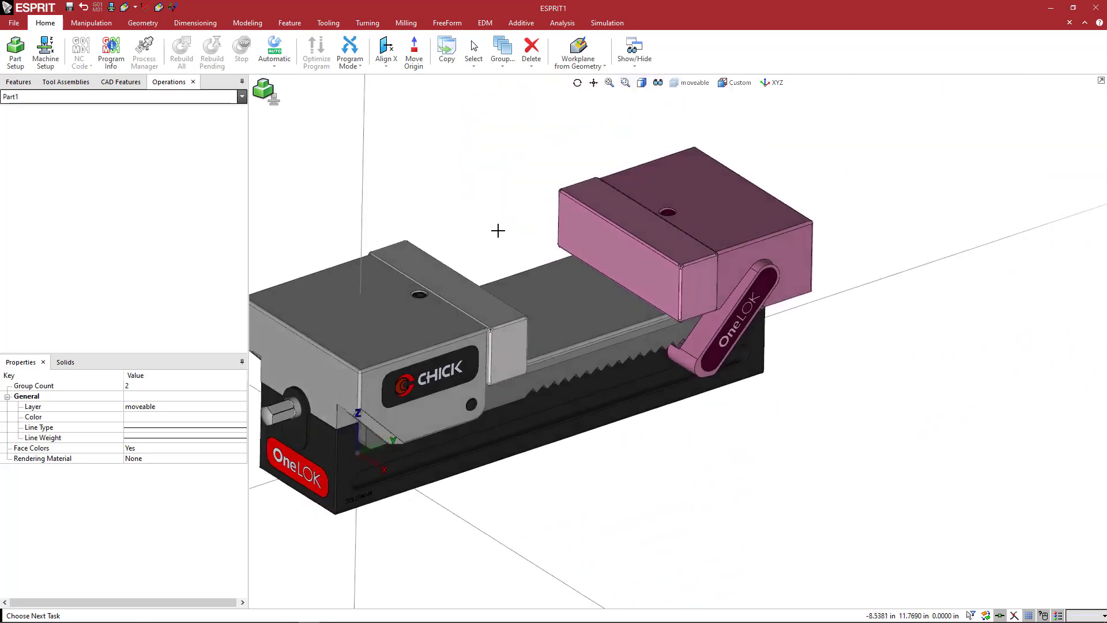
middle_click_drag(503, 219, 545, 246, "ctrl")
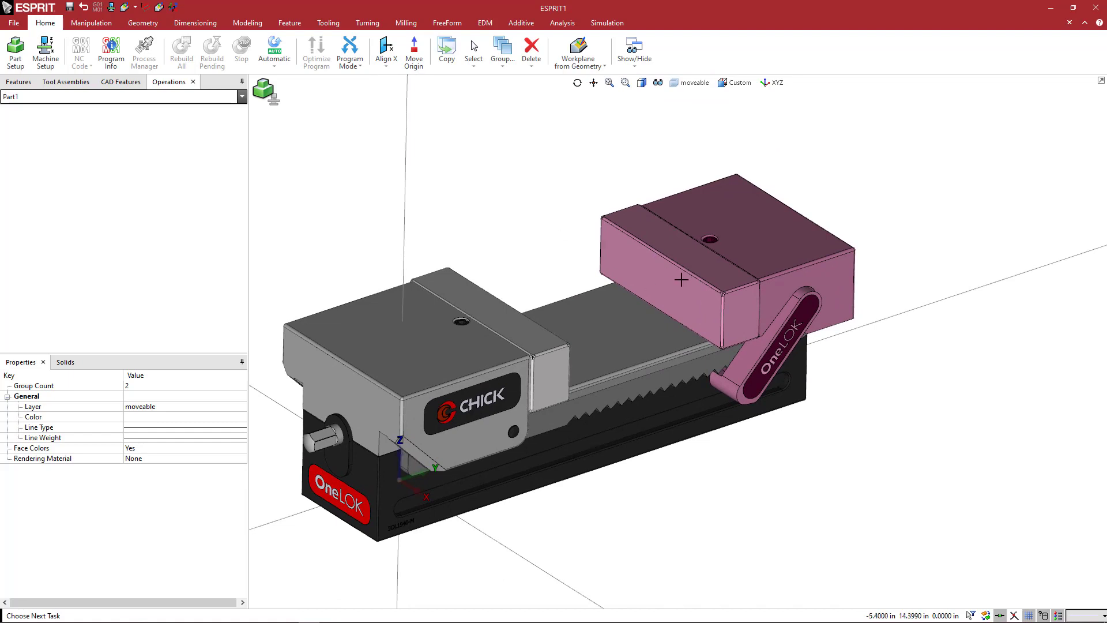
left_click(610, 171)
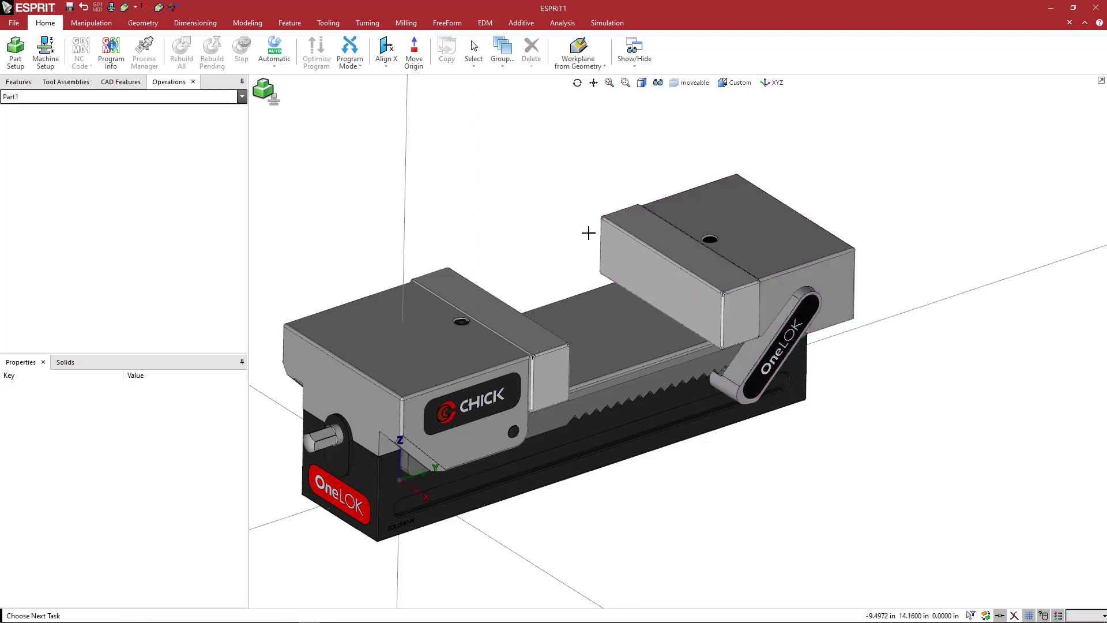
Select the rear and front jaw plates as whole solids.
middle_click_drag(580, 234, 581, 255)
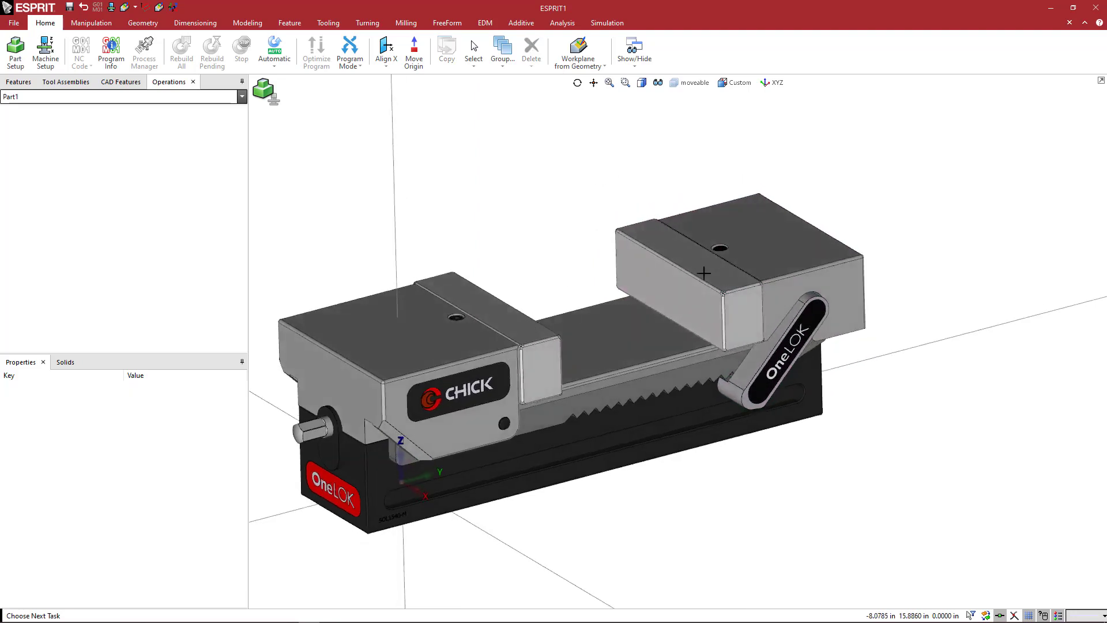
left_click(681, 288)
left_click(681, 287)
left_click(681, 287)
right_click(680, 287)
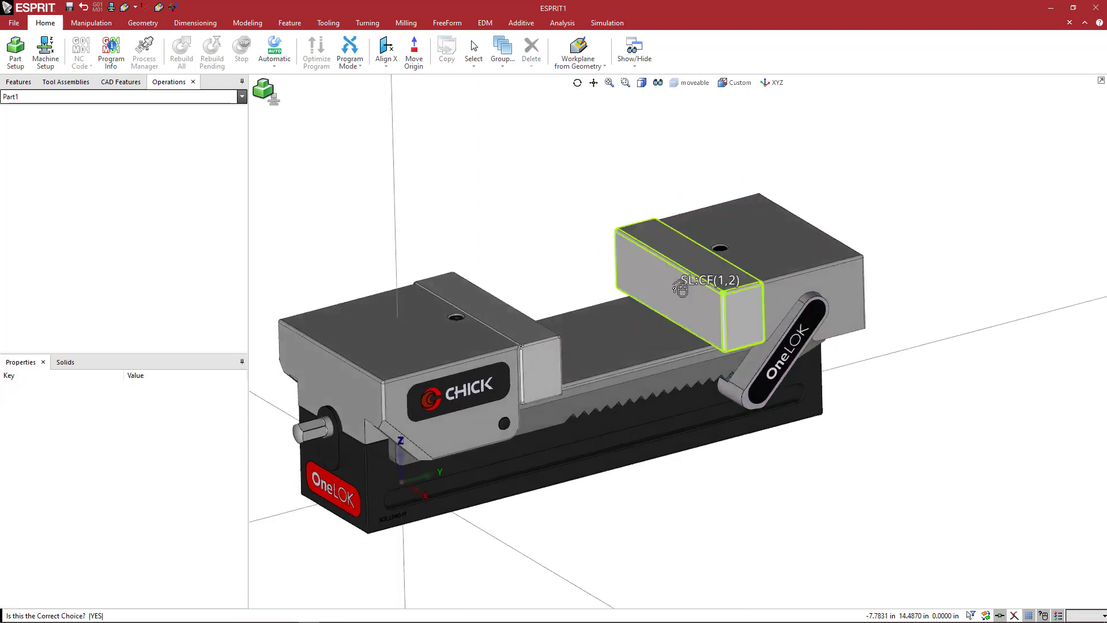
left_click(680, 287)
left_click(534, 365)
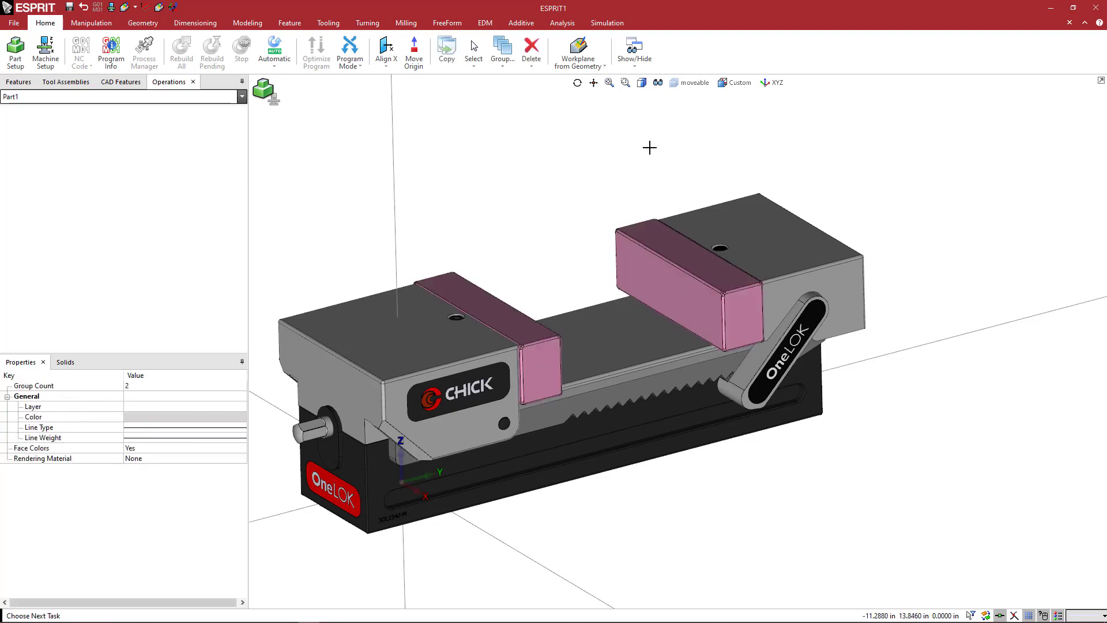
Add a new layer named softjaws.
left_click(684, 90)
left_click(675, 143)
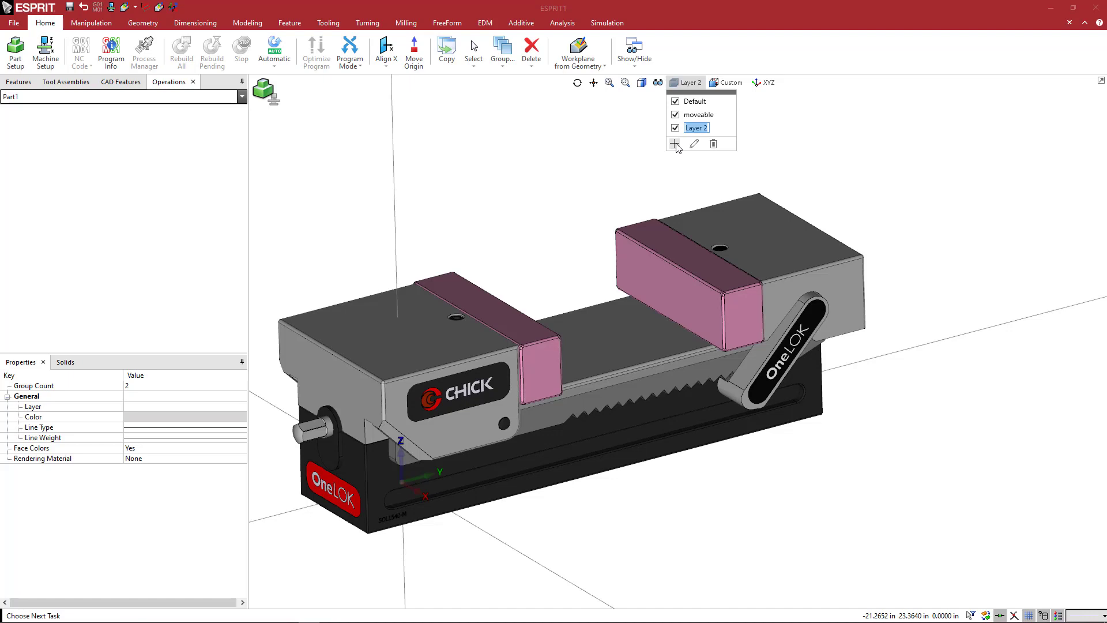
type("softjaws")
key("Return")
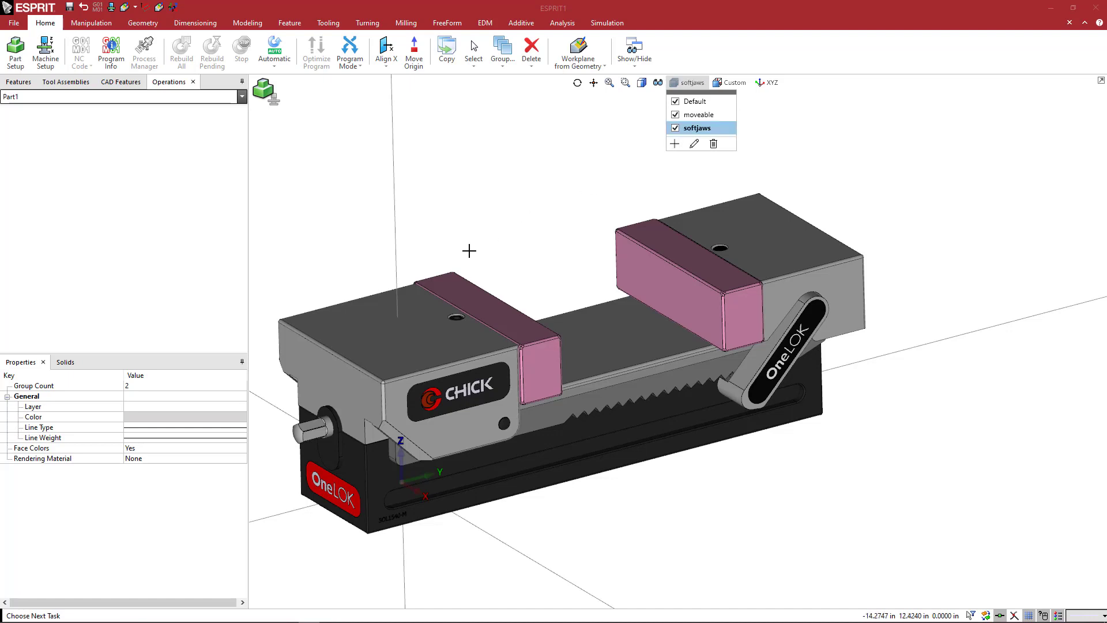
Assign the two selected jaw plates to the softjaws layer and clear the selection.
left_click(181, 407)
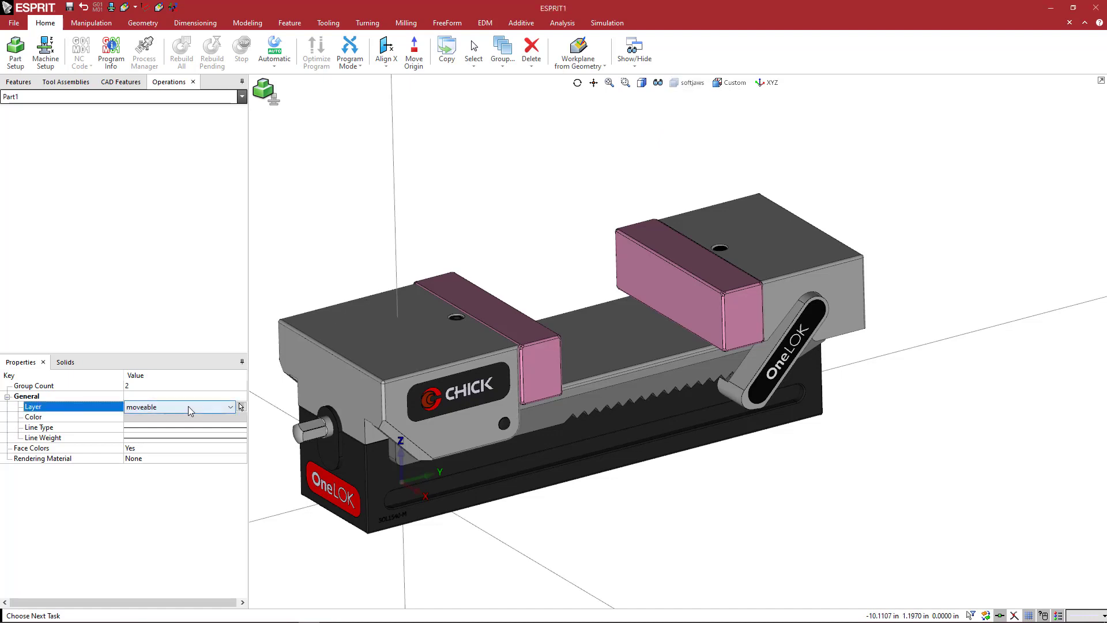
left_click(188, 406)
left_click(183, 433)
left_click(326, 248)
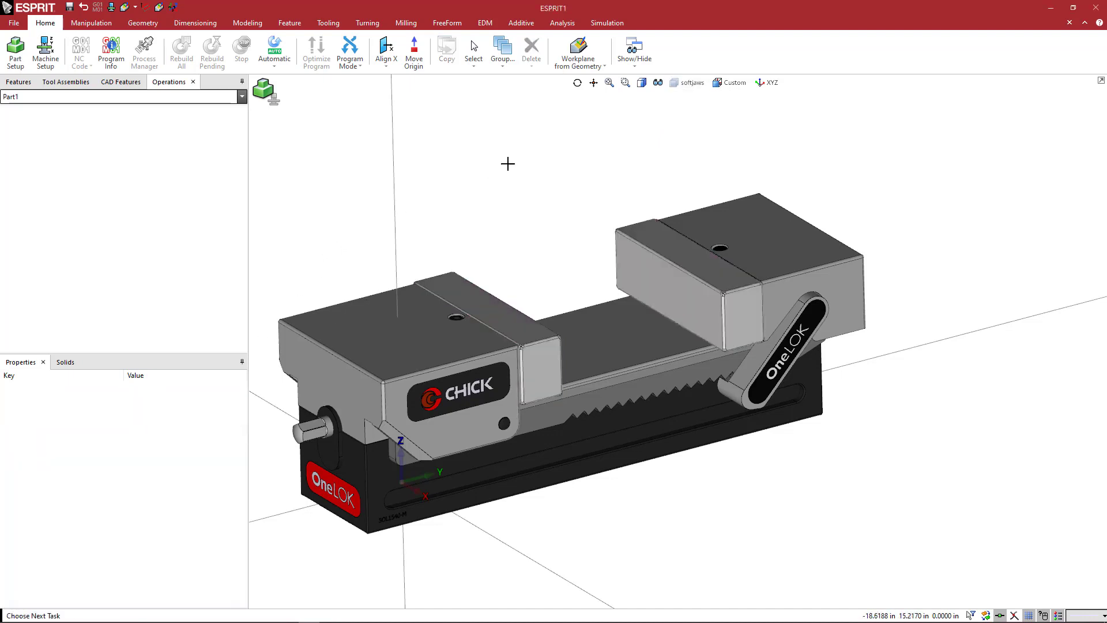
Hide the softjaws layer and make Default the active layer.
left_click(688, 82)
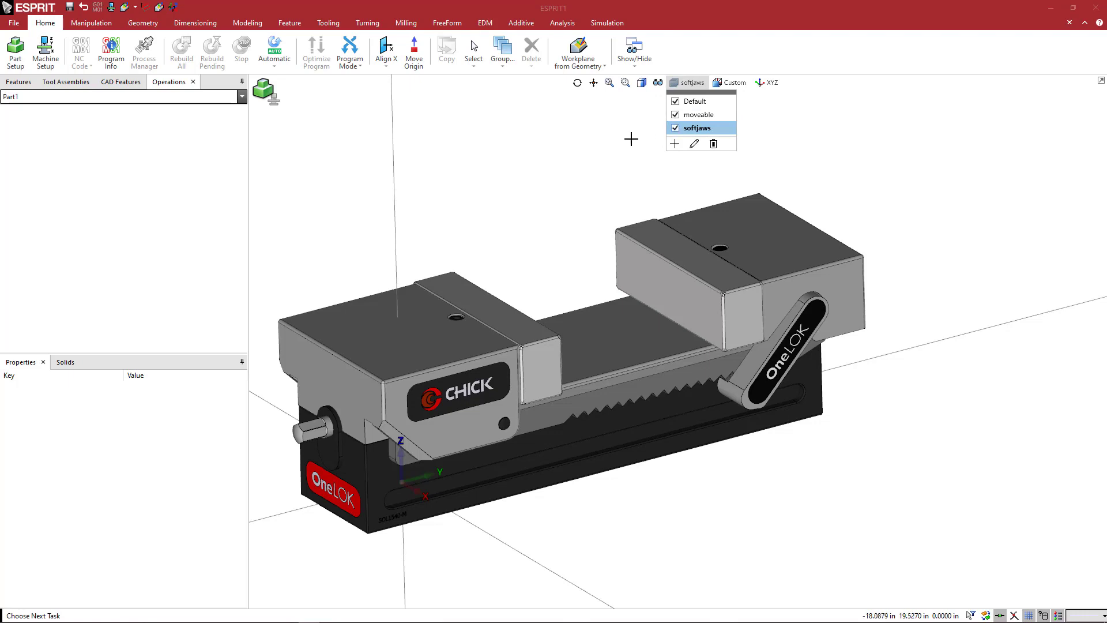
left_click(675, 128)
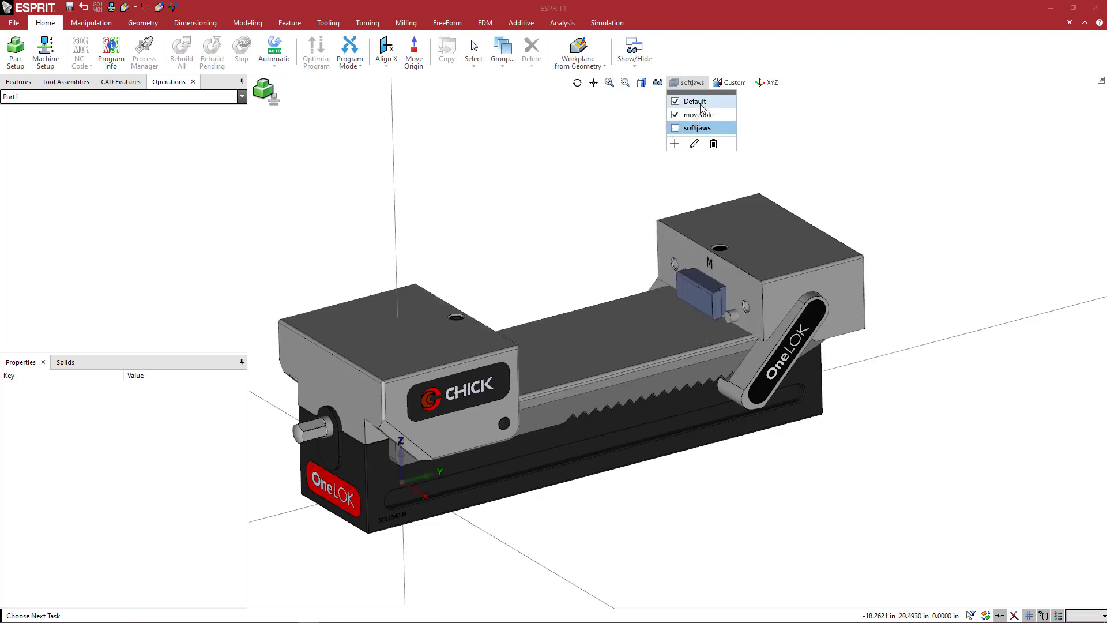
left_click(698, 101)
left_click(574, 230)
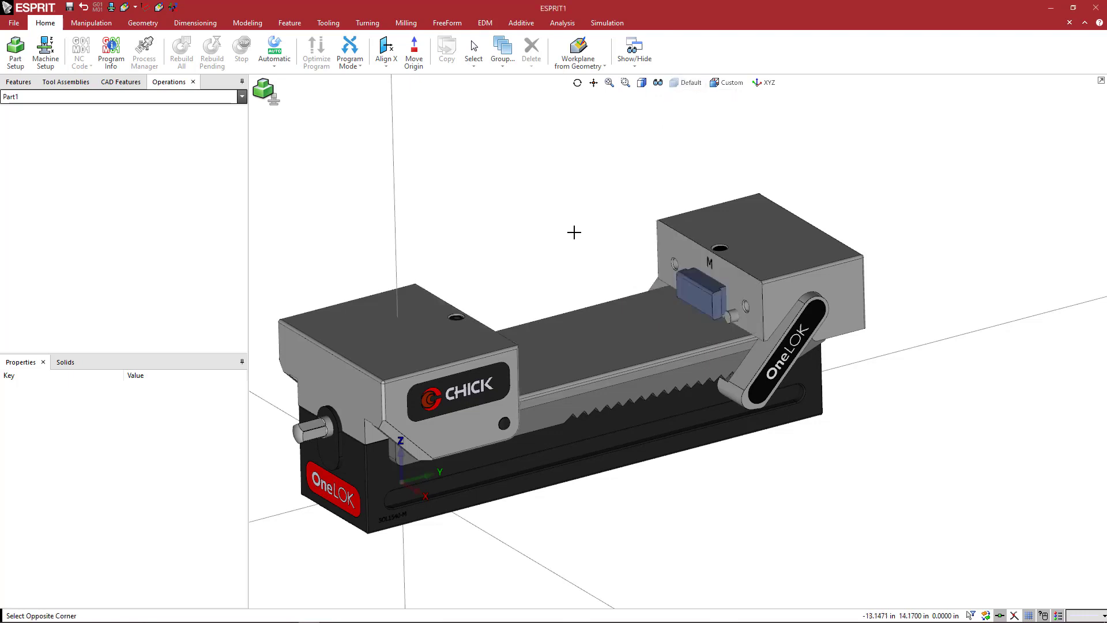
Examine the exposed face of the movable jaw, its lower edge and the surrounding vise geometry from several angles.
mouse_move(599, 245)
middle_mouse_down()
mouse_move(559, 235)
mouse_move(601, 250)
middle_mouse_up()
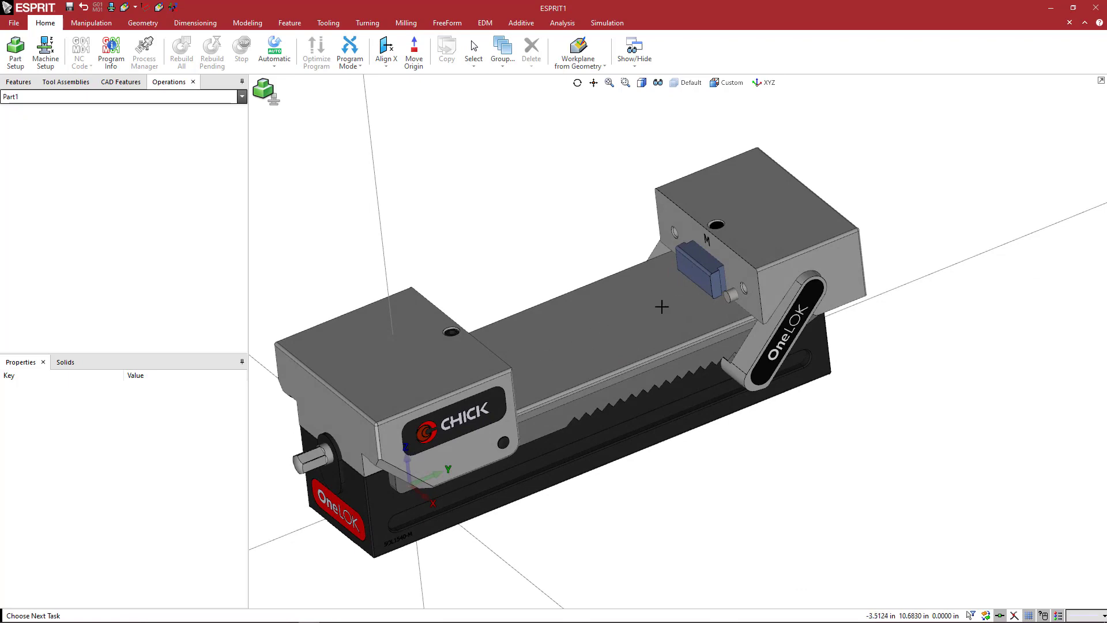
mouse_move(637, 303)
middle_mouse_down()
mouse_move(655, 309)
mouse_move(624, 310)
mouse_move(643, 312)
middle_mouse_up()
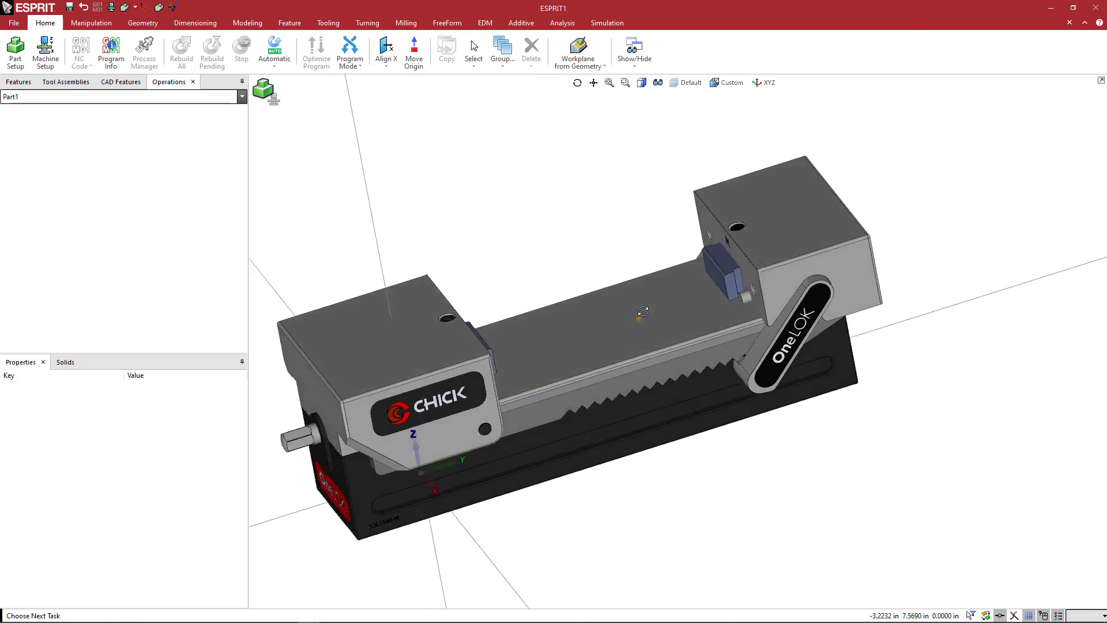
middle_click_drag(714, 301, 724, 302)
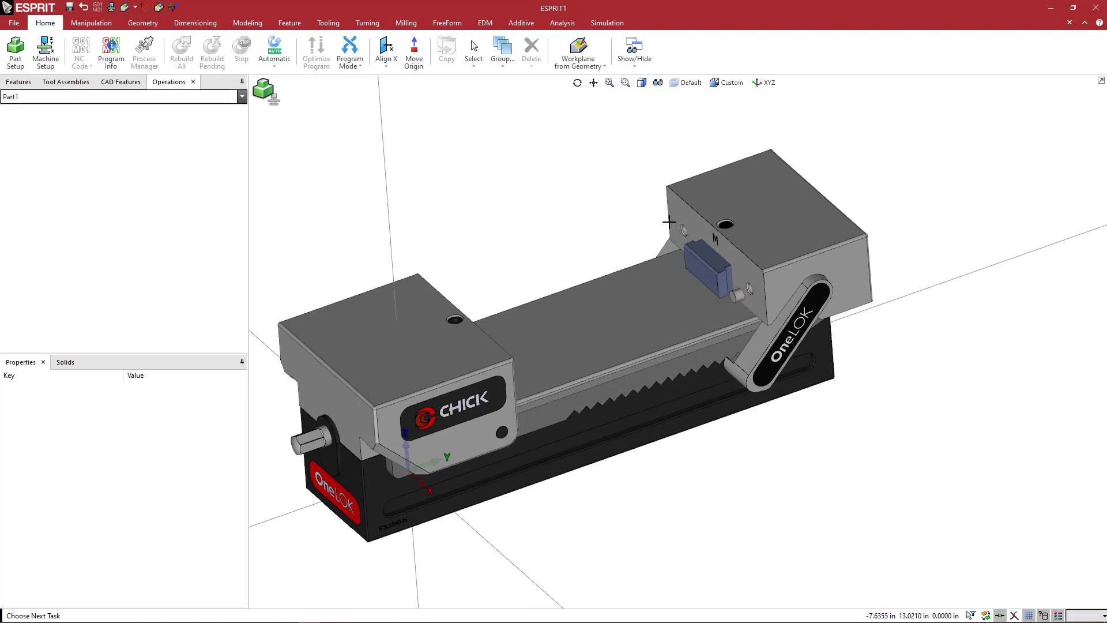
middle_click_drag(682, 261, 699, 267)
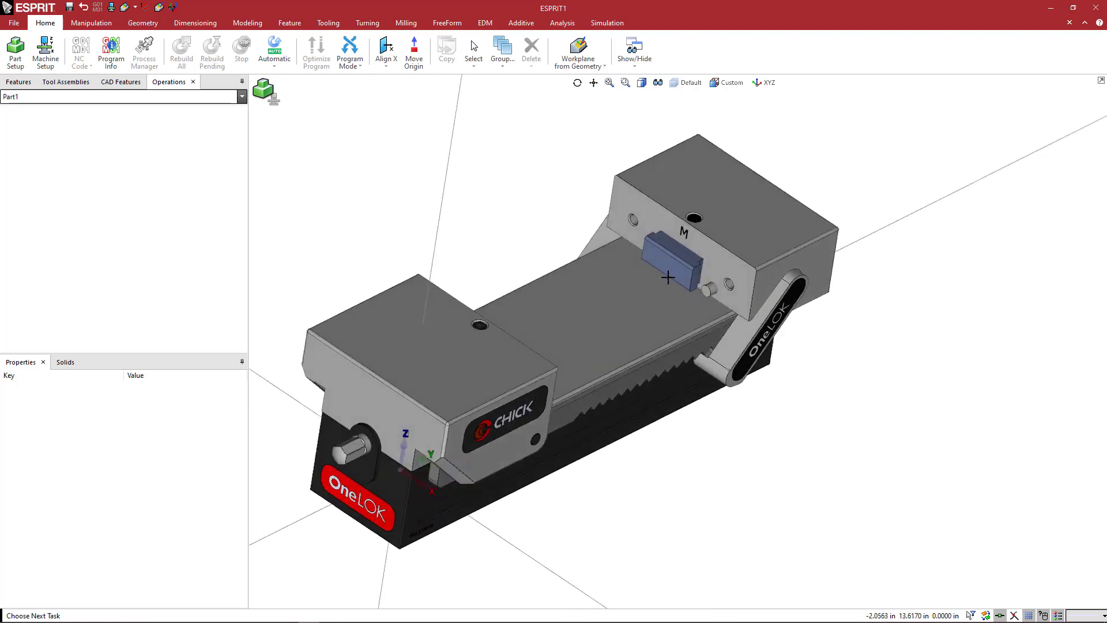
middle_click_drag(666, 299, 674, 306)
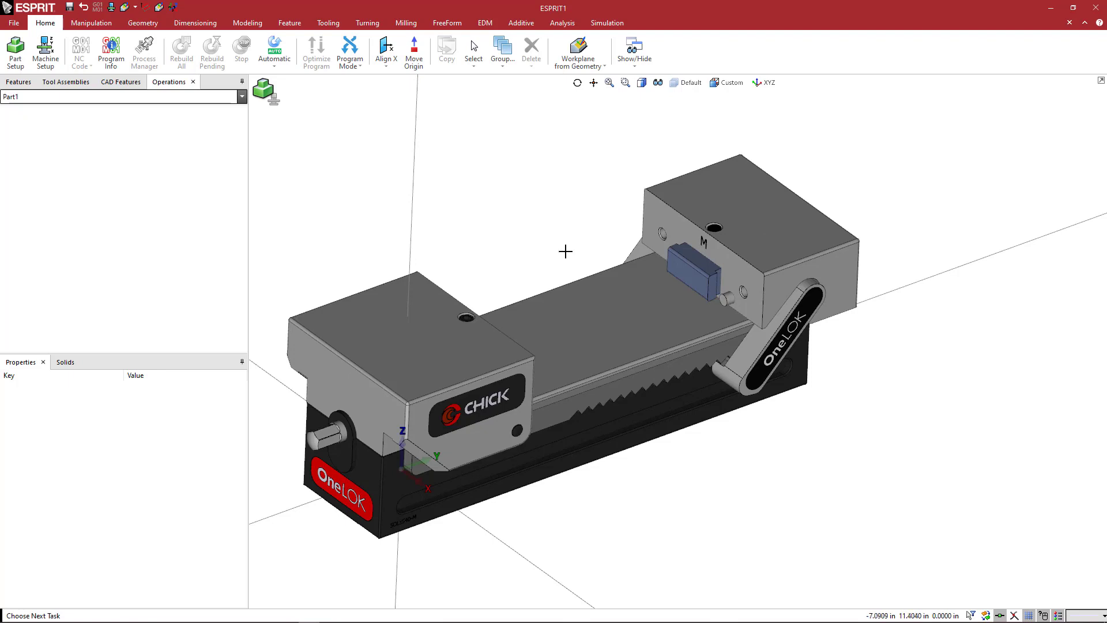
middle_click_drag(583, 252, 583, 225)
scroll(700, 345, "up", 5)
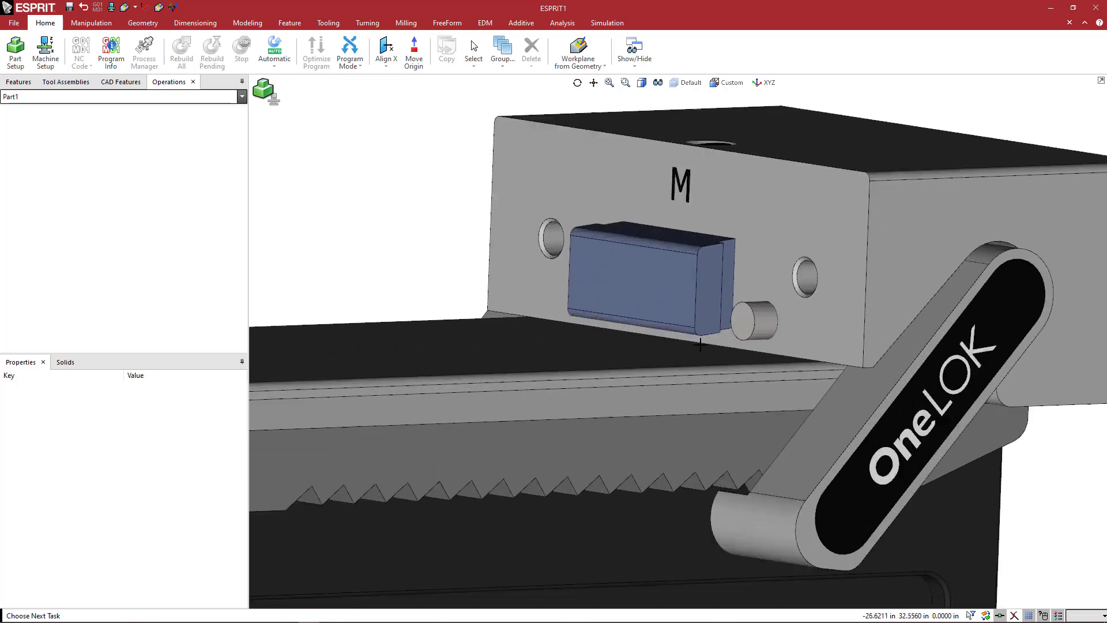
scroll(700, 345, "up", 2)
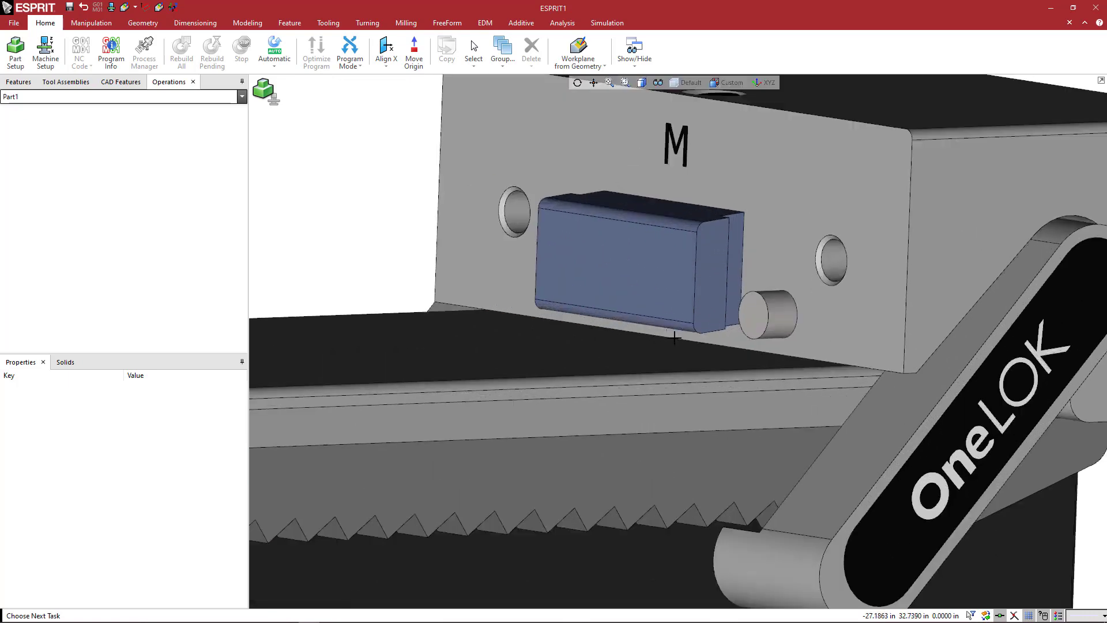
scroll(669, 336, "down", 5)
middle_click_drag(537, 302, 522, 297)
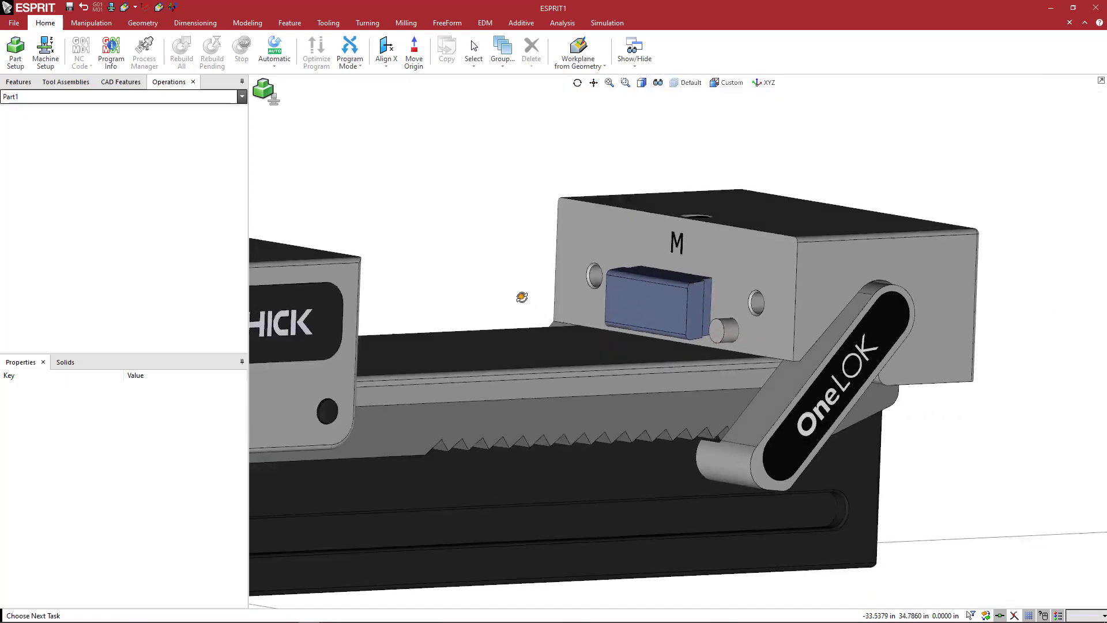
scroll(523, 305, "down", 6)
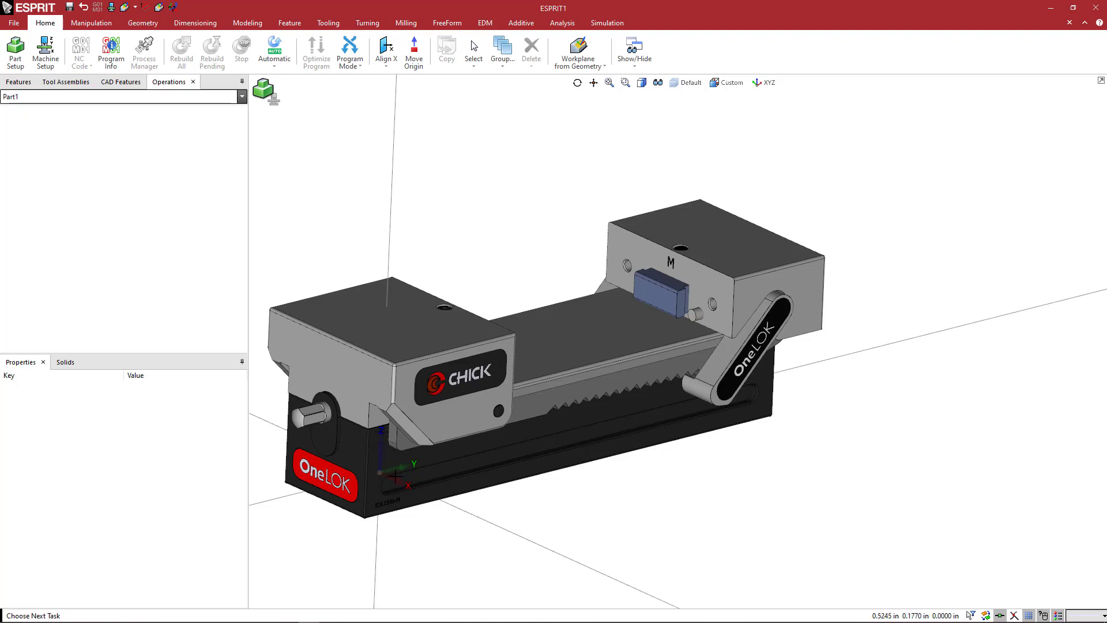
Rotate the workplane with Rotate UVW by 0 about U, 0 about V and 90 degrees about W.
left_click(601, 65)
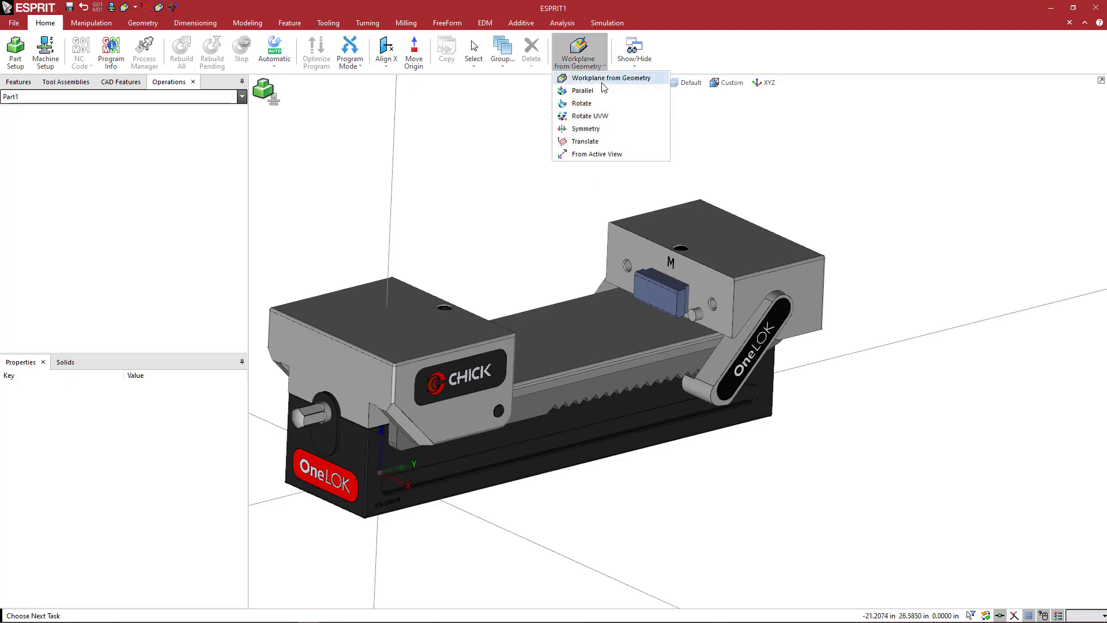
left_click(603, 116)
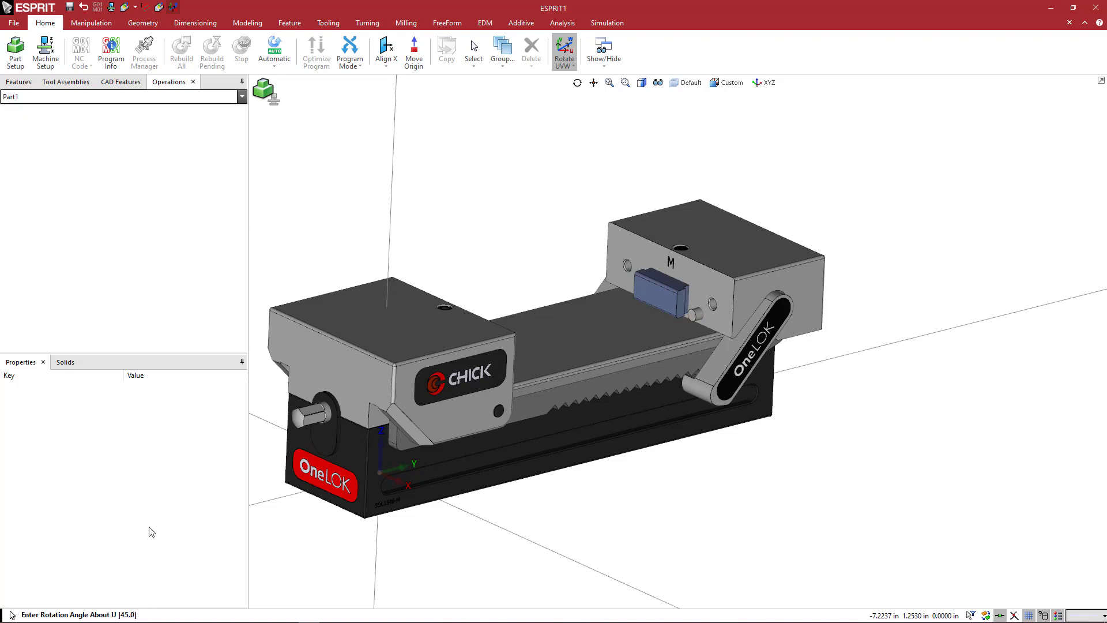
type("0")
key("Return")
type("0")
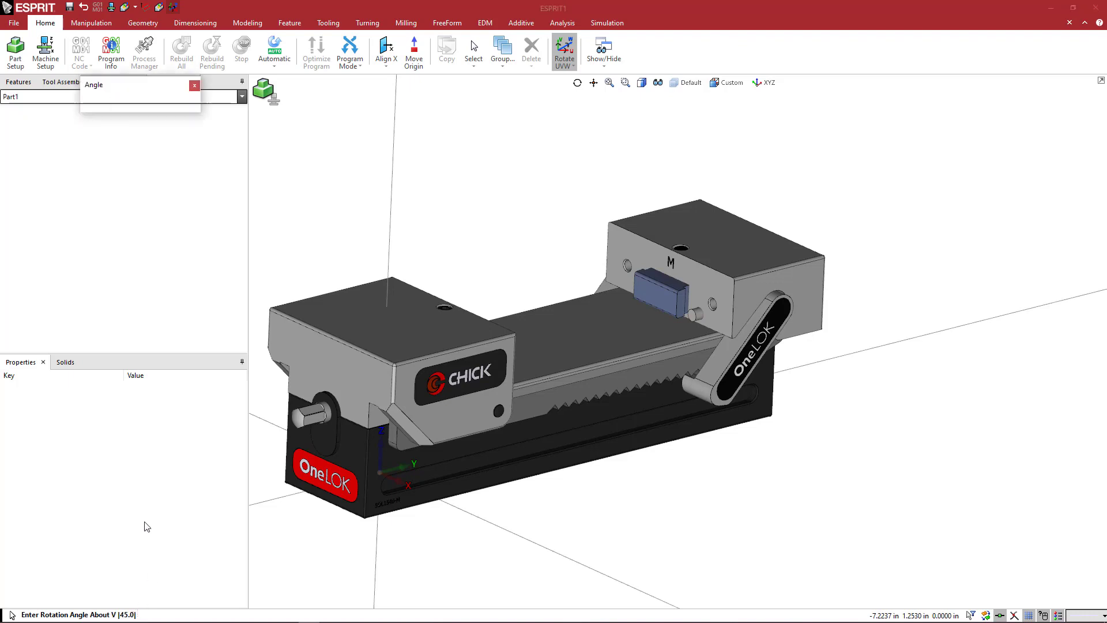
key("Return")
type("90")
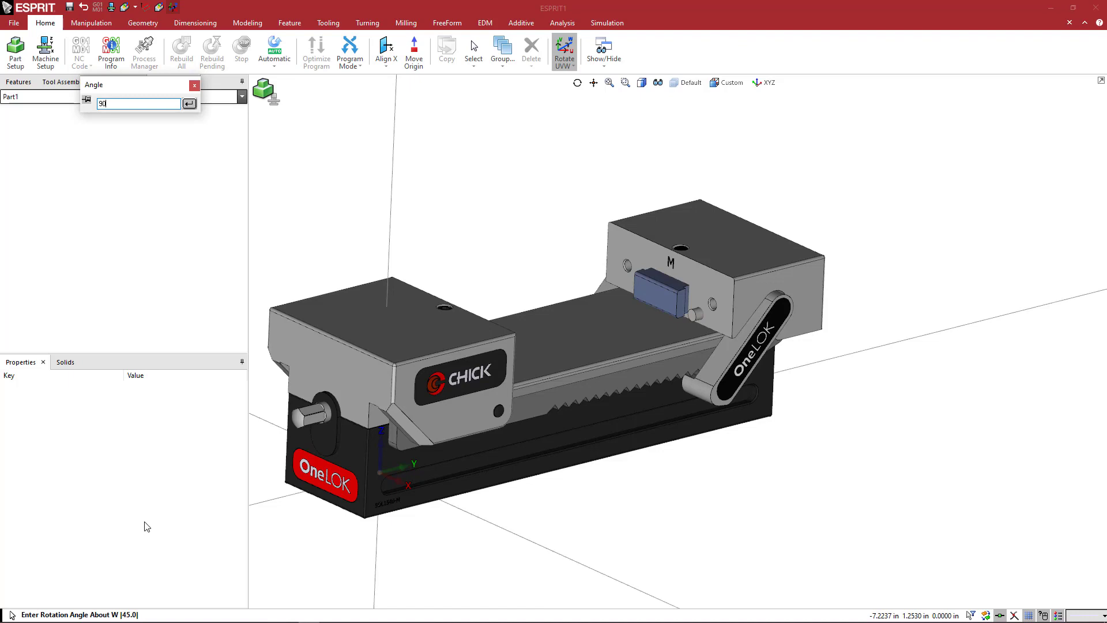
key("Return")
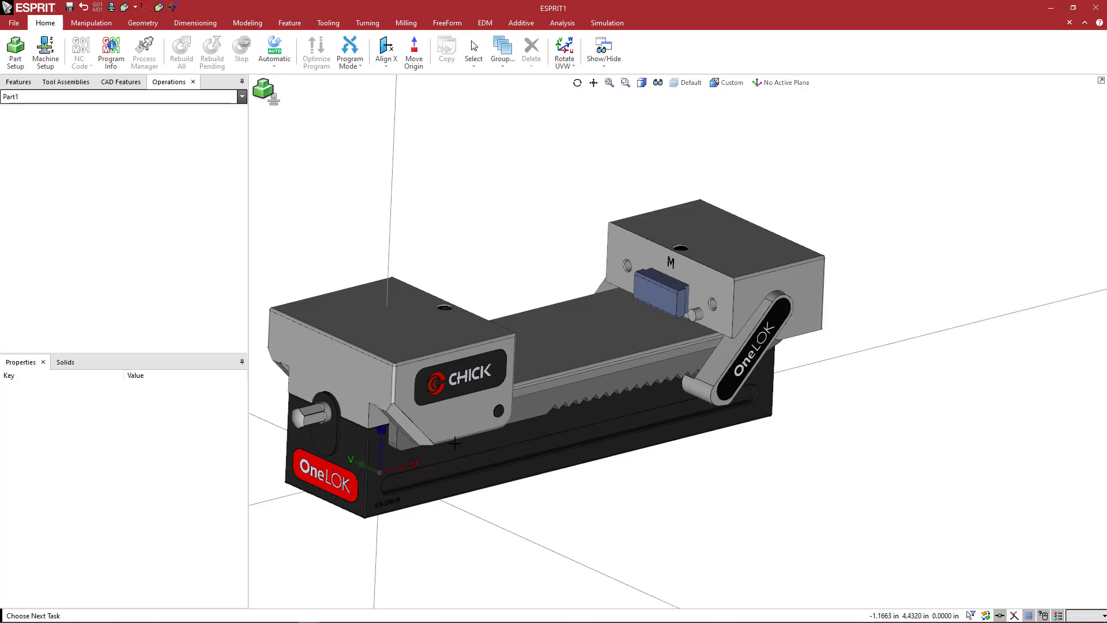
Translate the rotated workplane's origin to the middle of the lower front edge of the movable jaw.
middle_click_drag(579, 365, 391, 472)
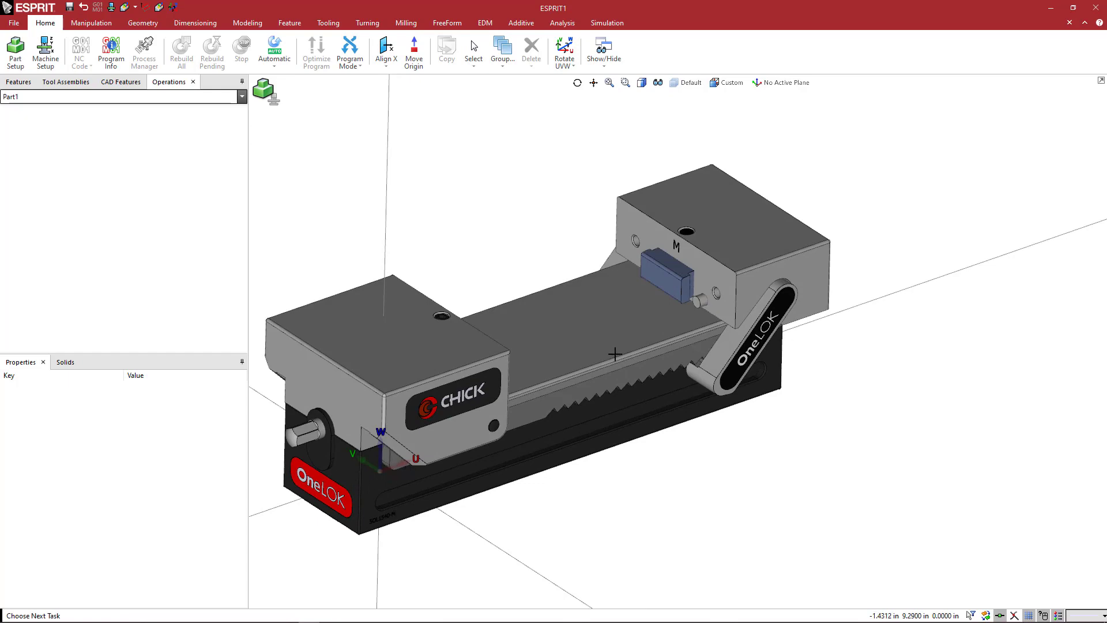
middle_click_drag(651, 321, 713, 328)
scroll(673, 348, "up", 5)
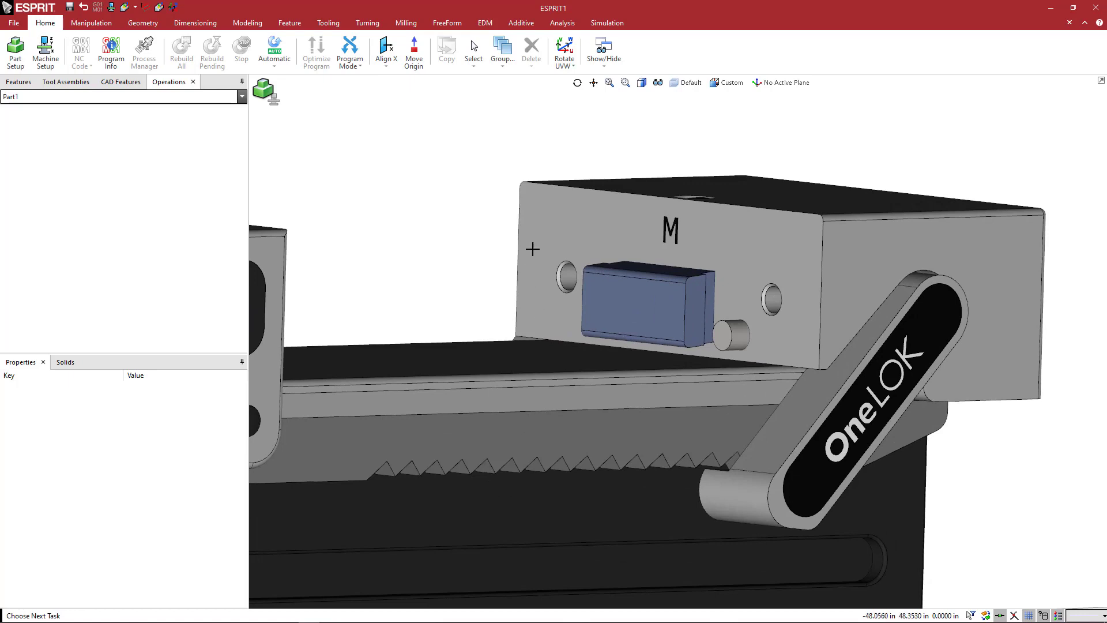
middle_click_drag(502, 220, 504, 221)
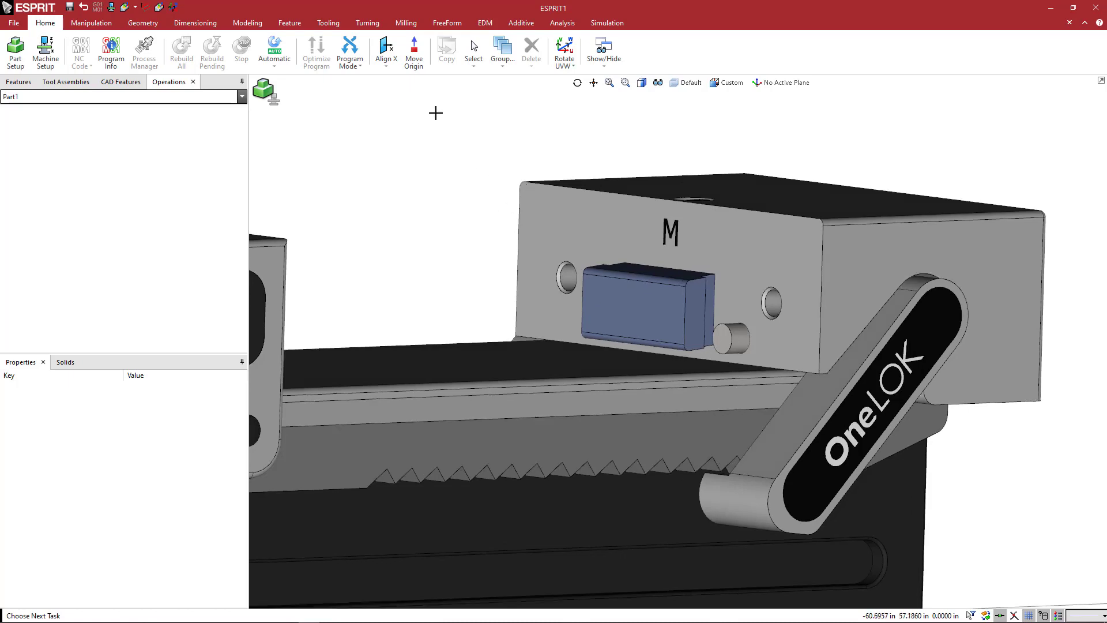
left_click(565, 64)
left_click(585, 142)
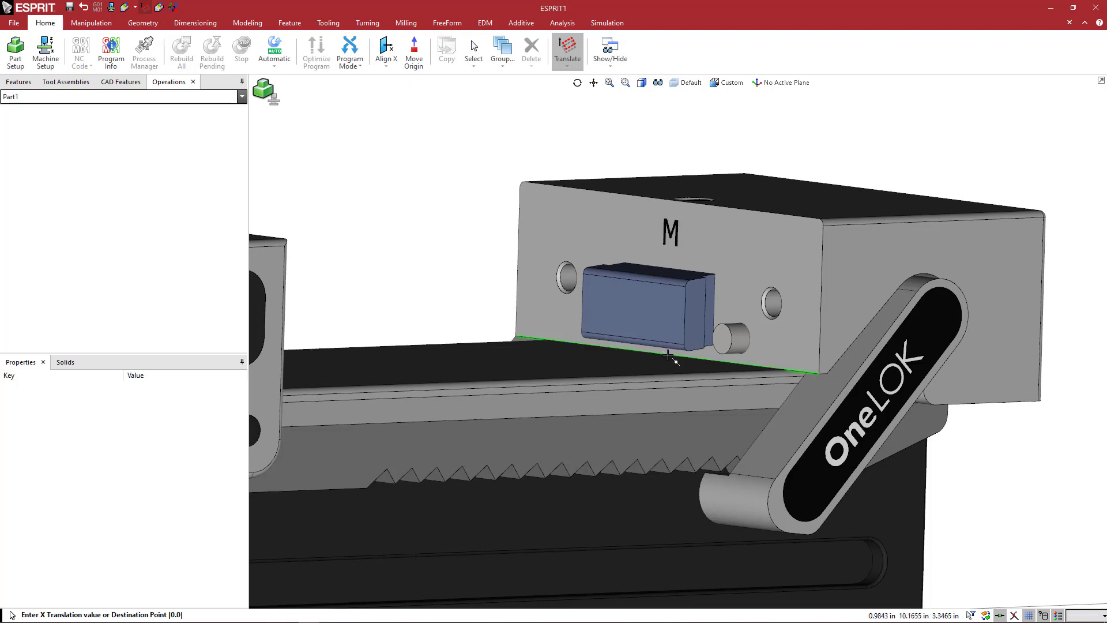
left_click(669, 356)
middle_click_drag(766, 267, 750, 304)
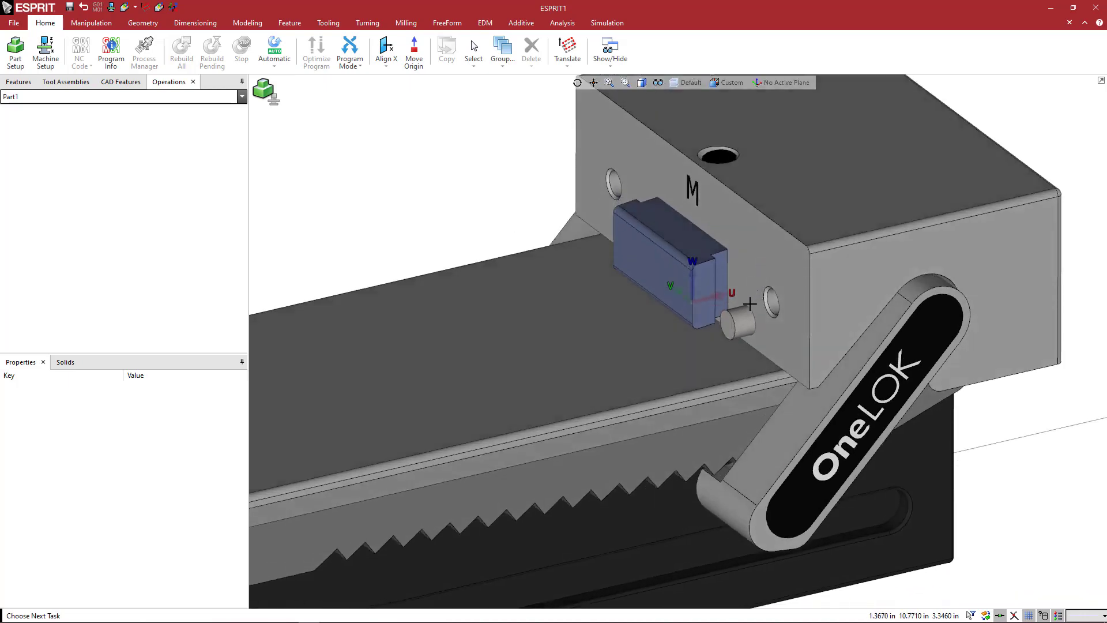
scroll(724, 328, "down", 1)
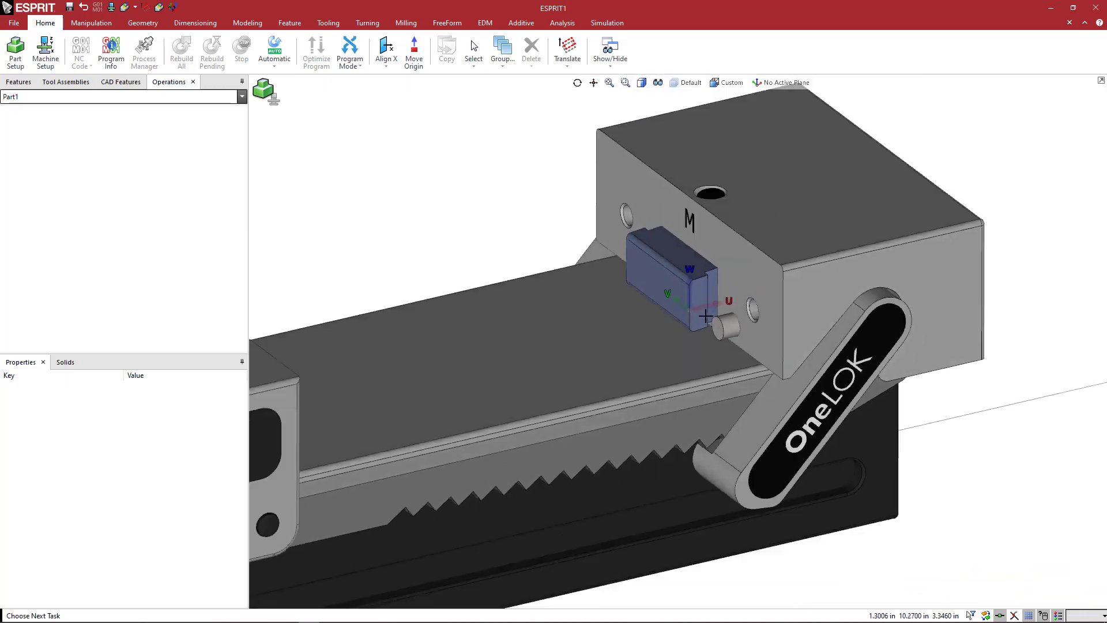
scroll(705, 316, "down", 1)
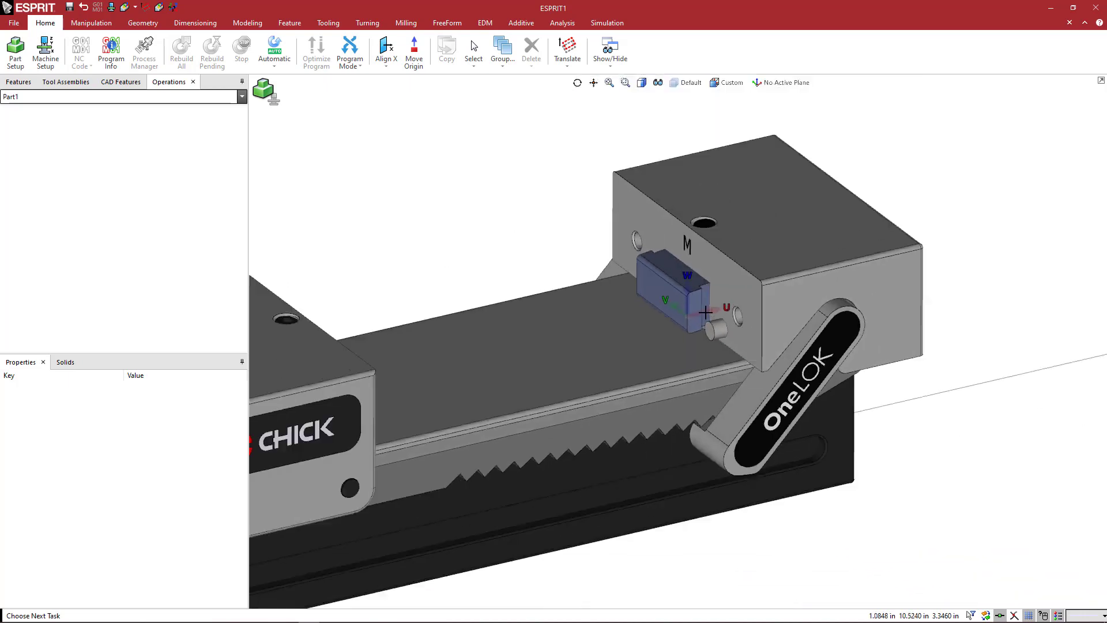
Save the current workplane under the name JA_1.
left_click(762, 86)
left_click(758, 142)
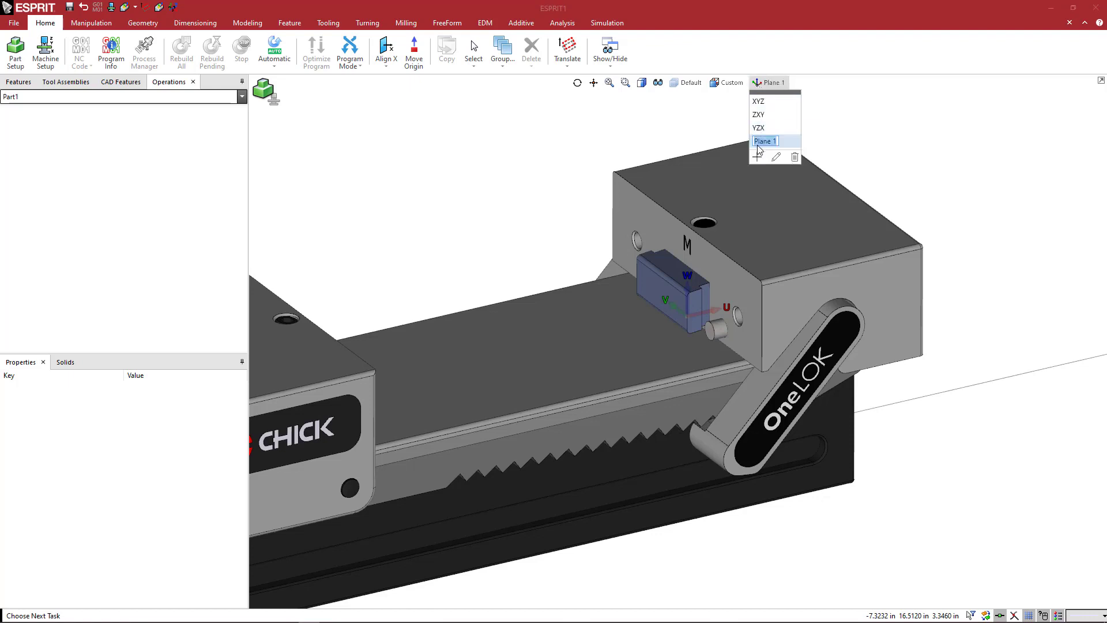
type("JA_1")
key("Return")
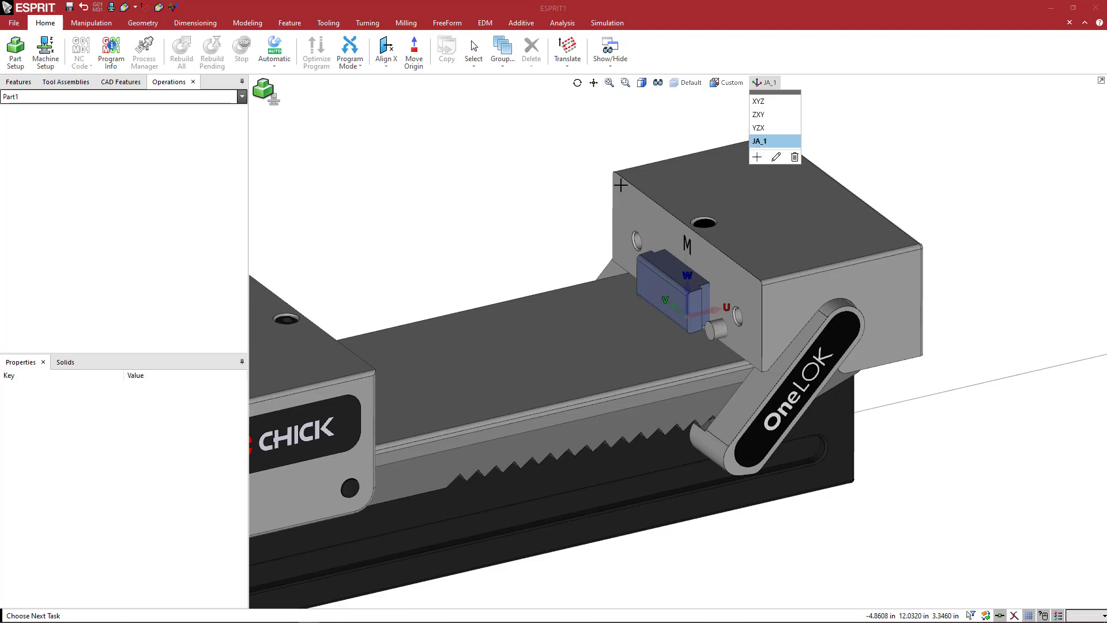
left_click(581, 188)
middle_click_drag(596, 215, 664, 230)
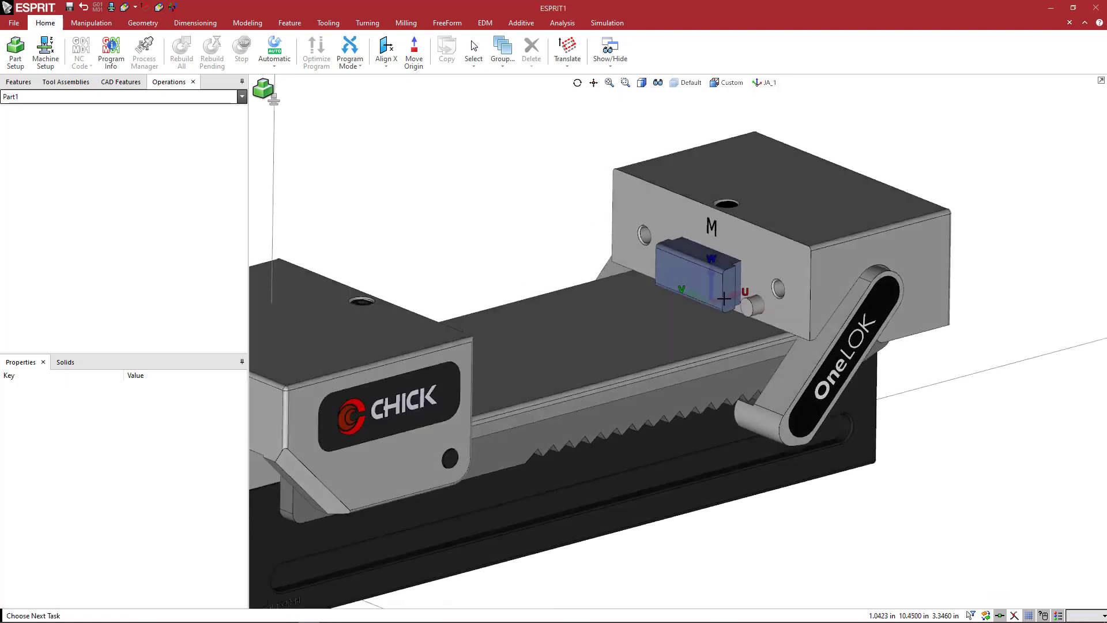
middle_click_drag(724, 298, 723, 299)
scroll(712, 300, "down", 1)
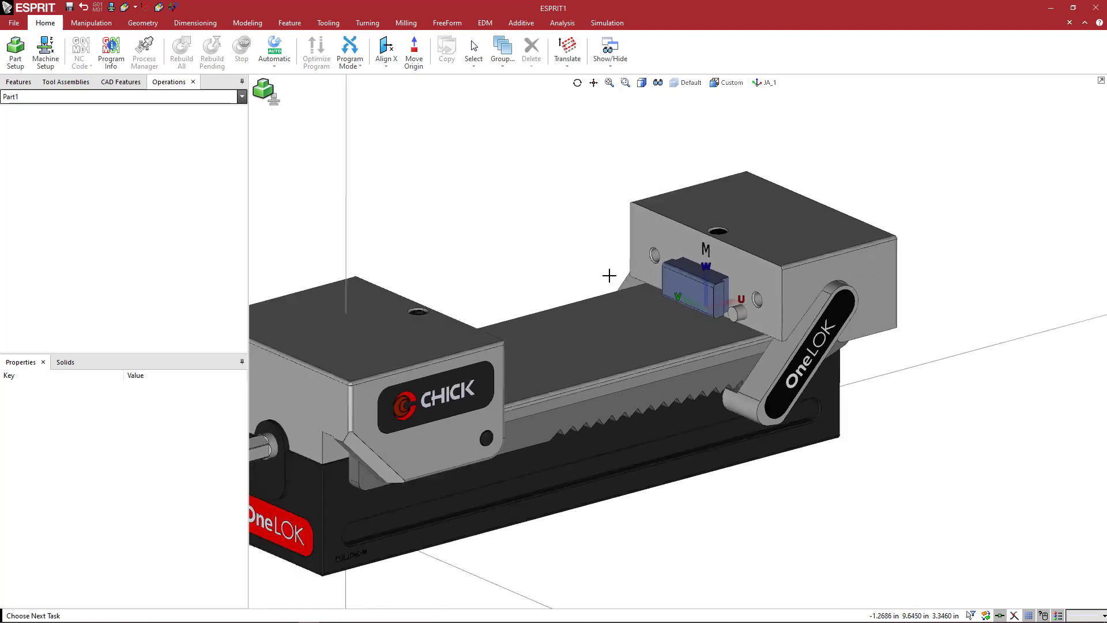
Examine both jaws of the vise, especially the inner face and lower edge of the fixed jaw, from several angles.
middle_click_drag(589, 265, 586, 264)
scroll(586, 264, "down", 1)
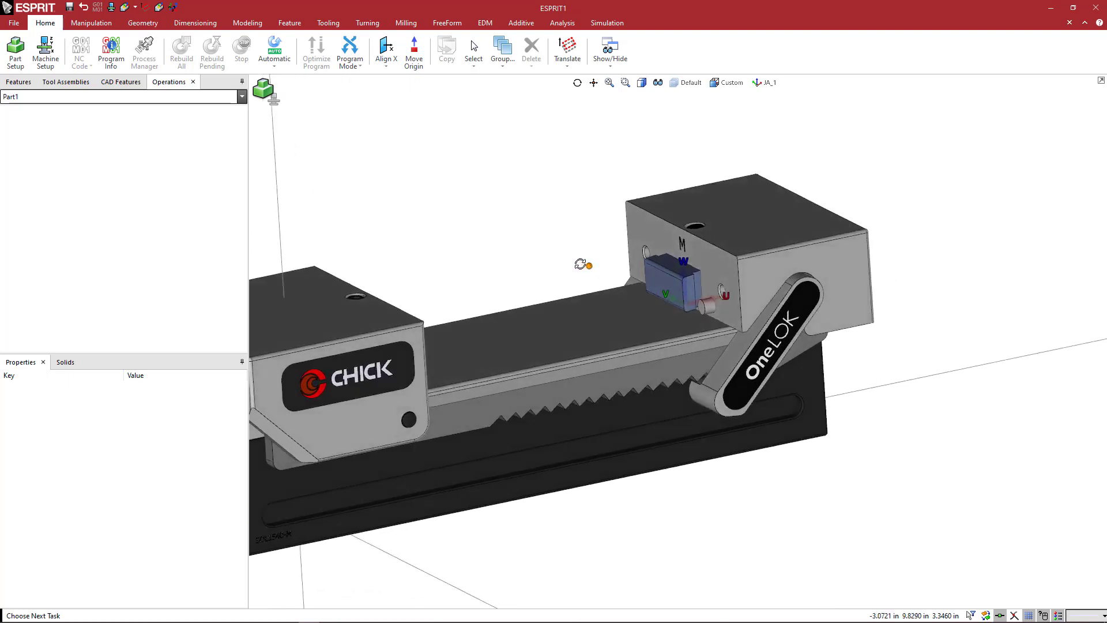
scroll(583, 263, "down", 2)
middle_click_drag(582, 263, 551, 277)
scroll(531, 356, "up", 3)
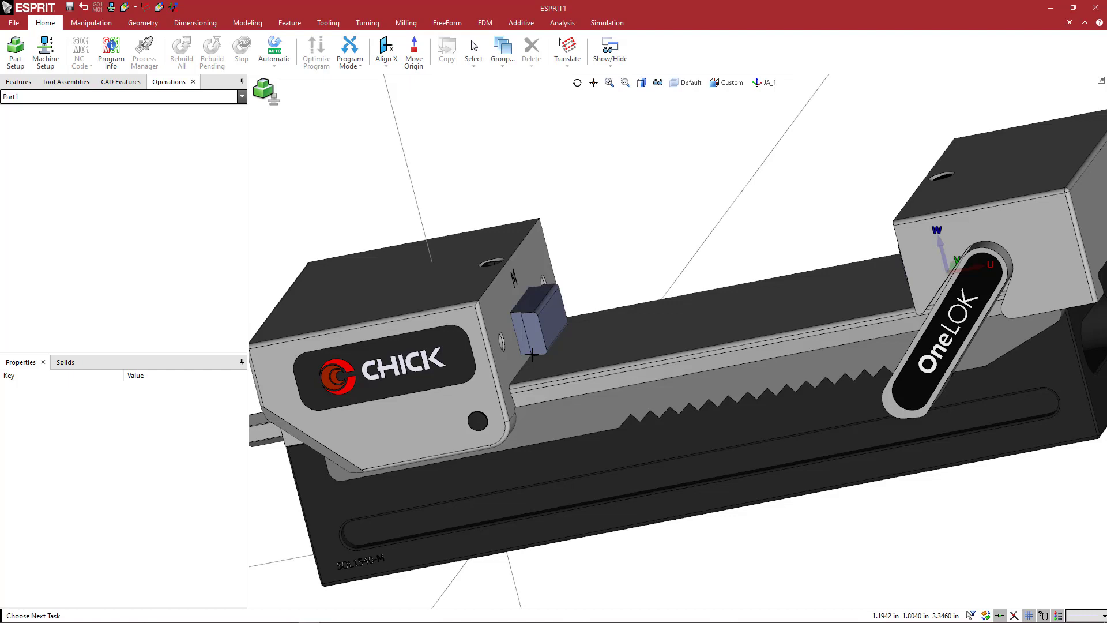
scroll(640, 244, "down", 3)
mouse_move(654, 249)
middle_mouse_down()
mouse_move(664, 254)
mouse_move(653, 258)
middle_mouse_up()
mouse_move(653, 257)
middle_mouse_down("ctrl")
mouse_move(633, 256)
mouse_move(658, 255)
middle_mouse_up("ctrl")
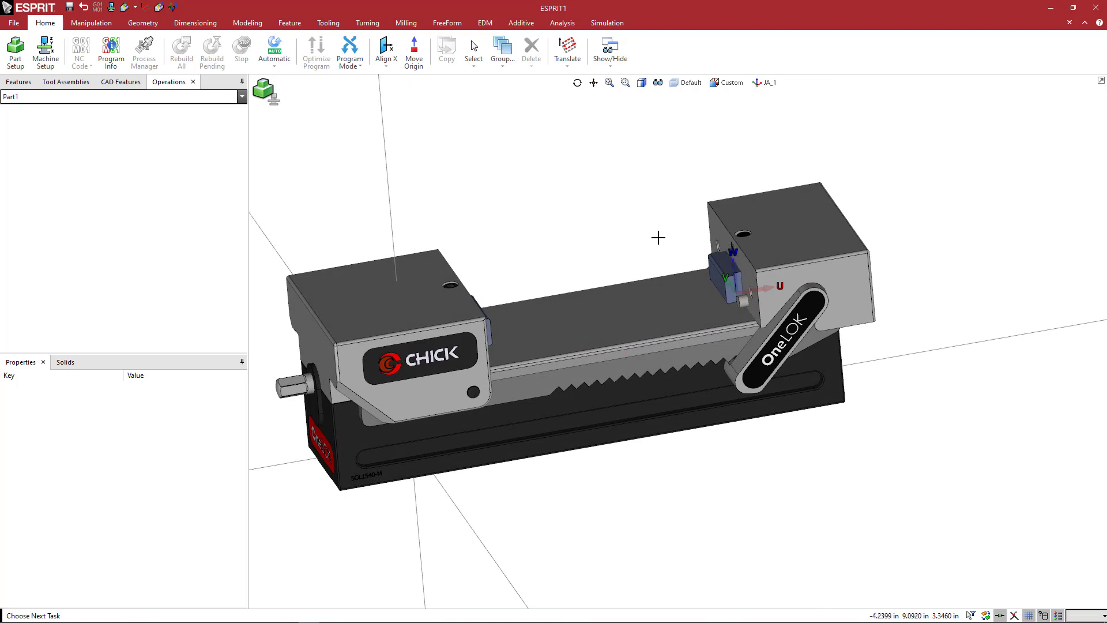
mouse_move(659, 237)
middle_mouse_down()
mouse_move(658, 227)
mouse_move(640, 237)
mouse_move(670, 238)
middle_mouse_up()
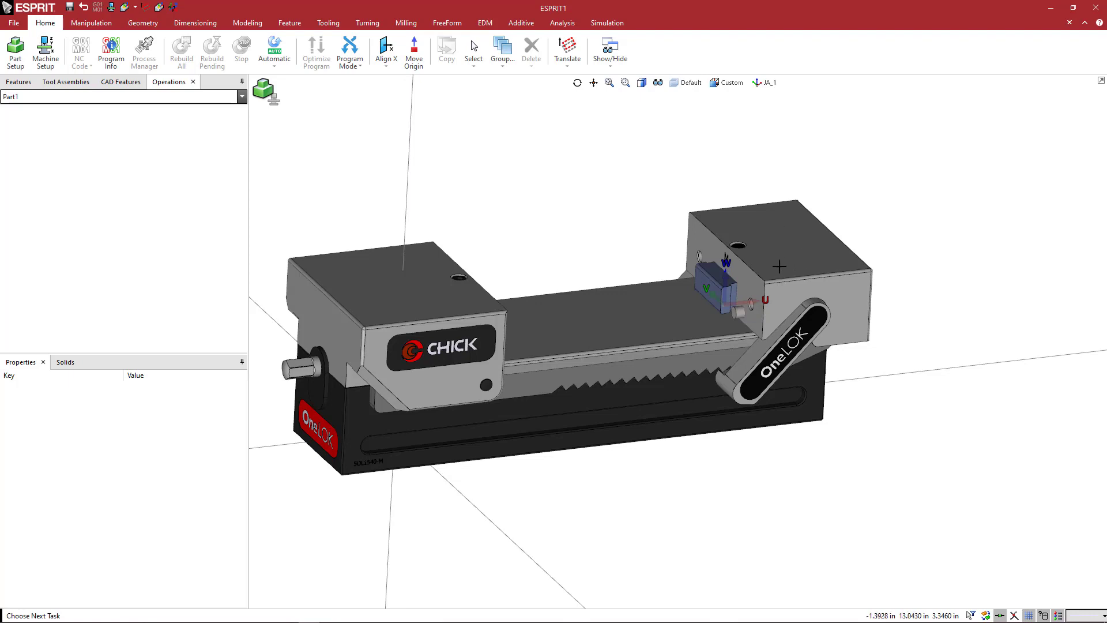
middle_click_drag(780, 265, 726, 263)
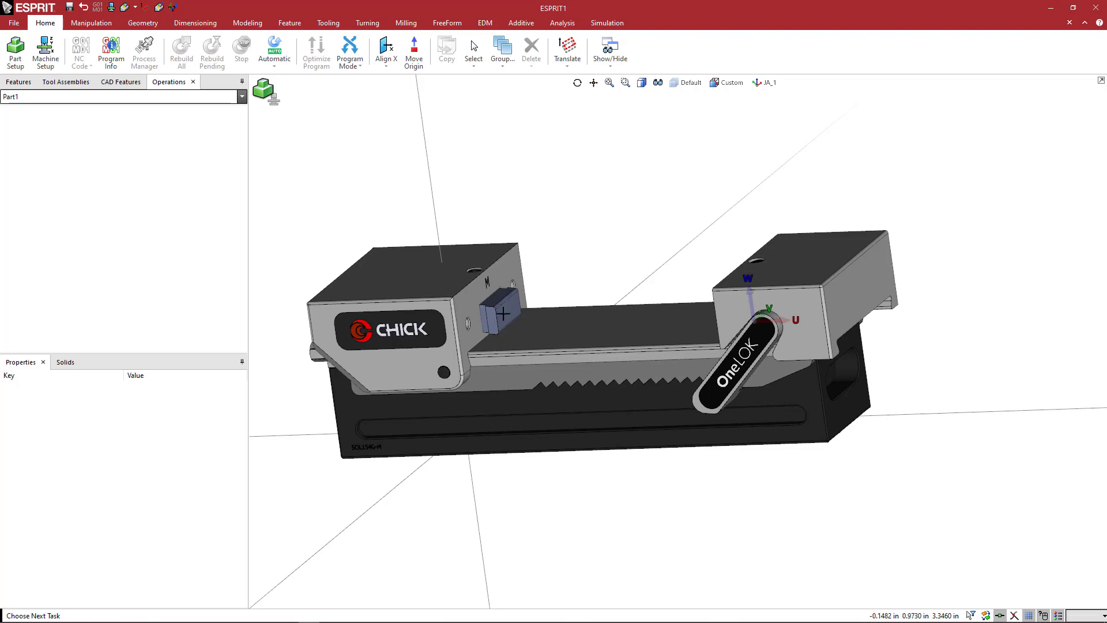
middle_click_drag(582, 256, 547, 307)
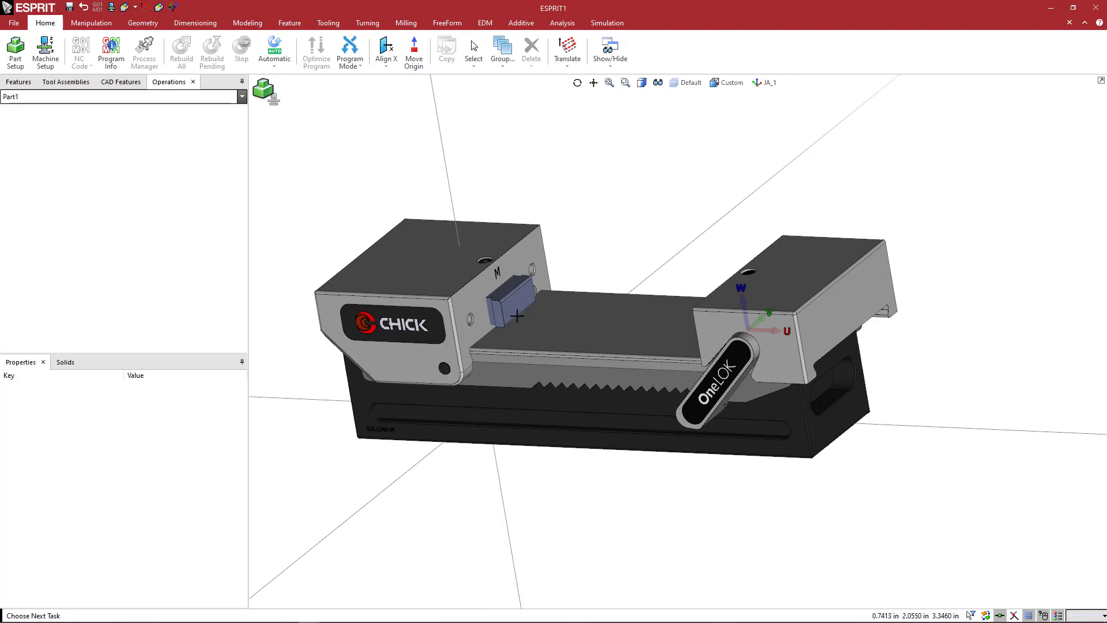
scroll(516, 316, "up", 2)
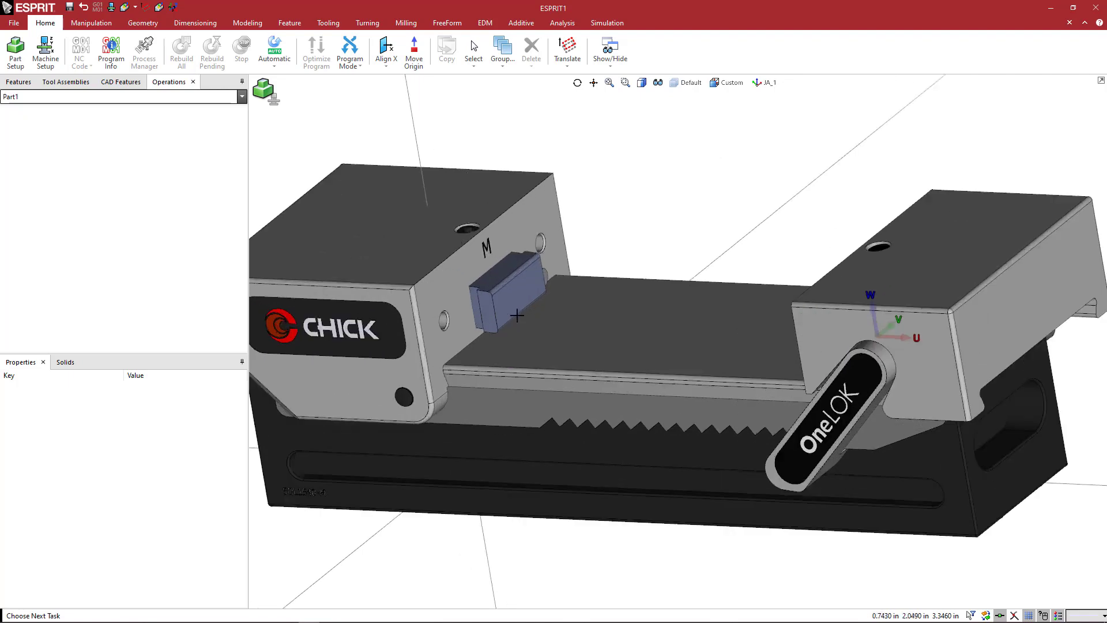
scroll(518, 311, "down", 2)
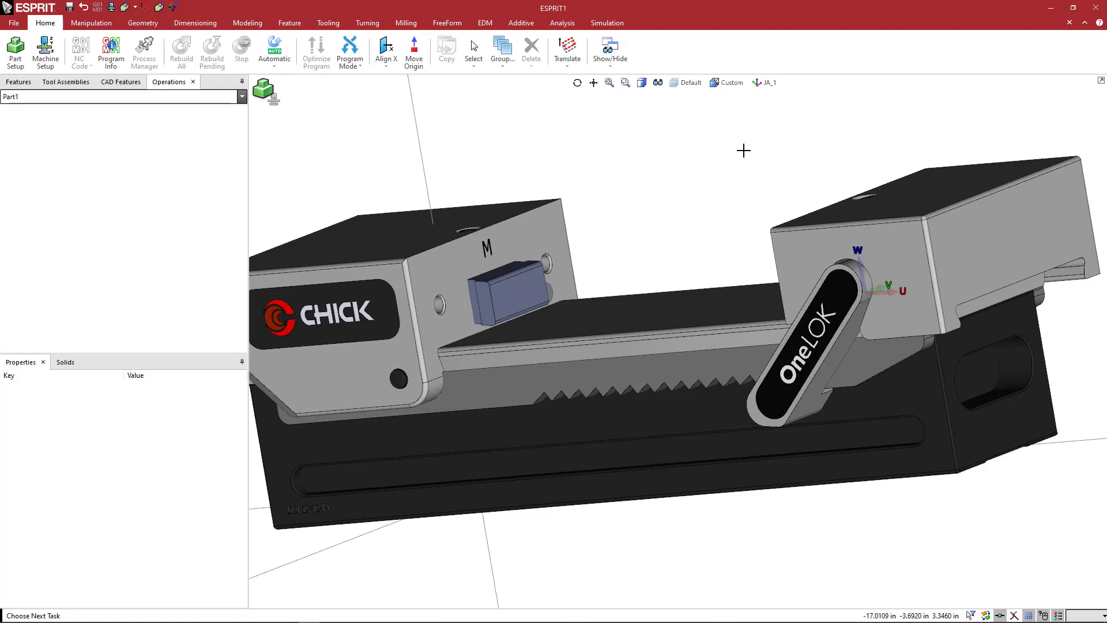
Translate the workplane's origin to the midpoint of the lower edge of the fixed jaw's inner face.
left_click(567, 49)
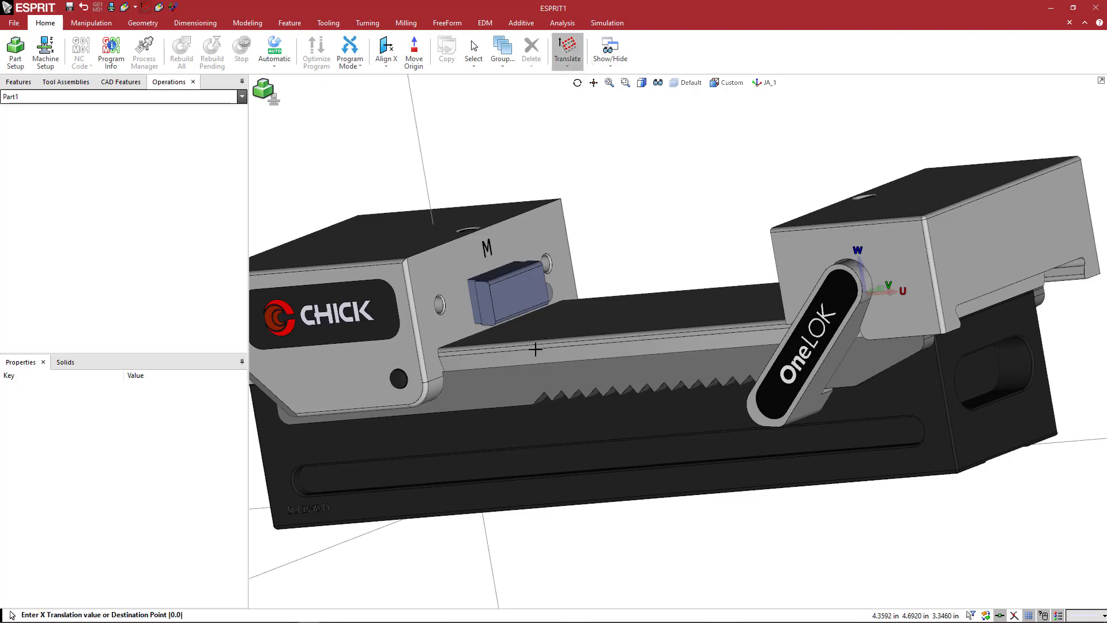
scroll(494, 319, "up", 4)
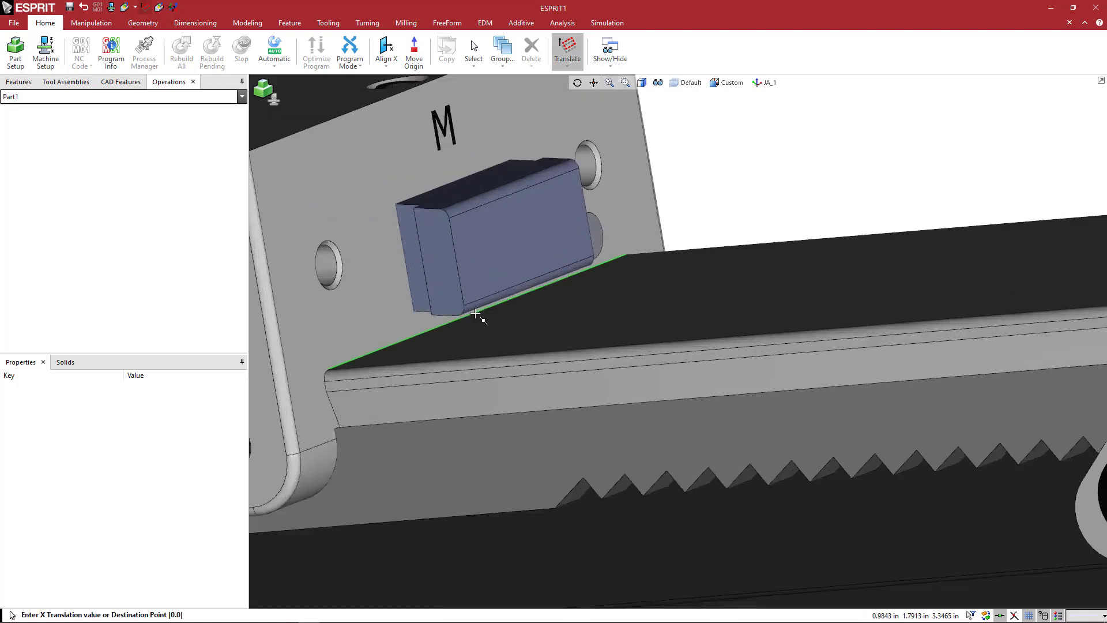
left_click(477, 313)
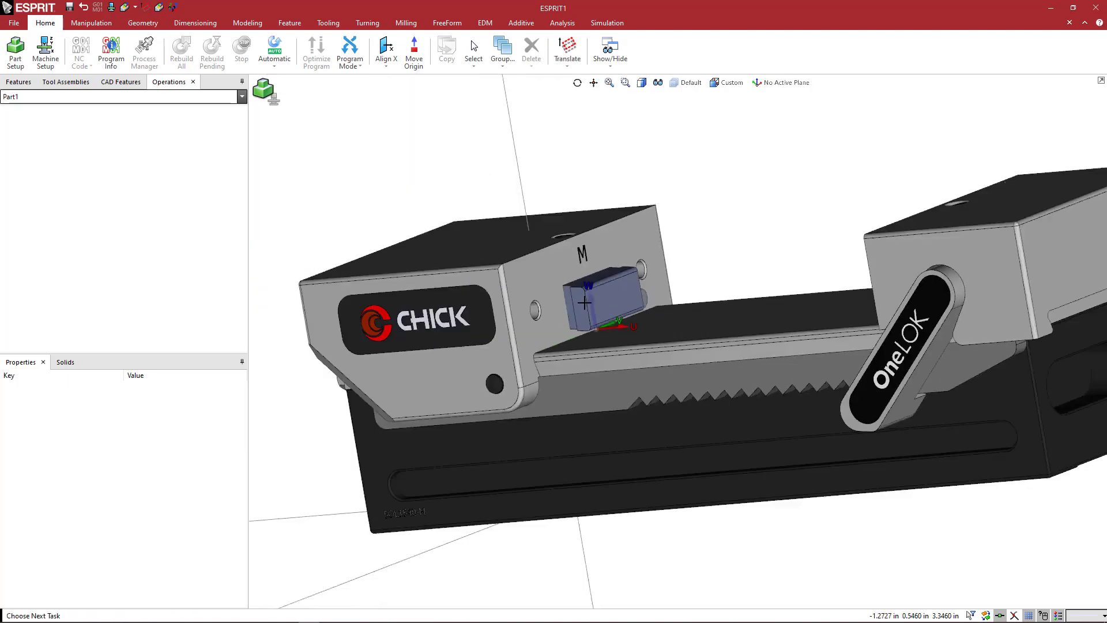
scroll(558, 307, "down", 5)
scroll(655, 330, "up", 3)
scroll(655, 330, "down", 3)
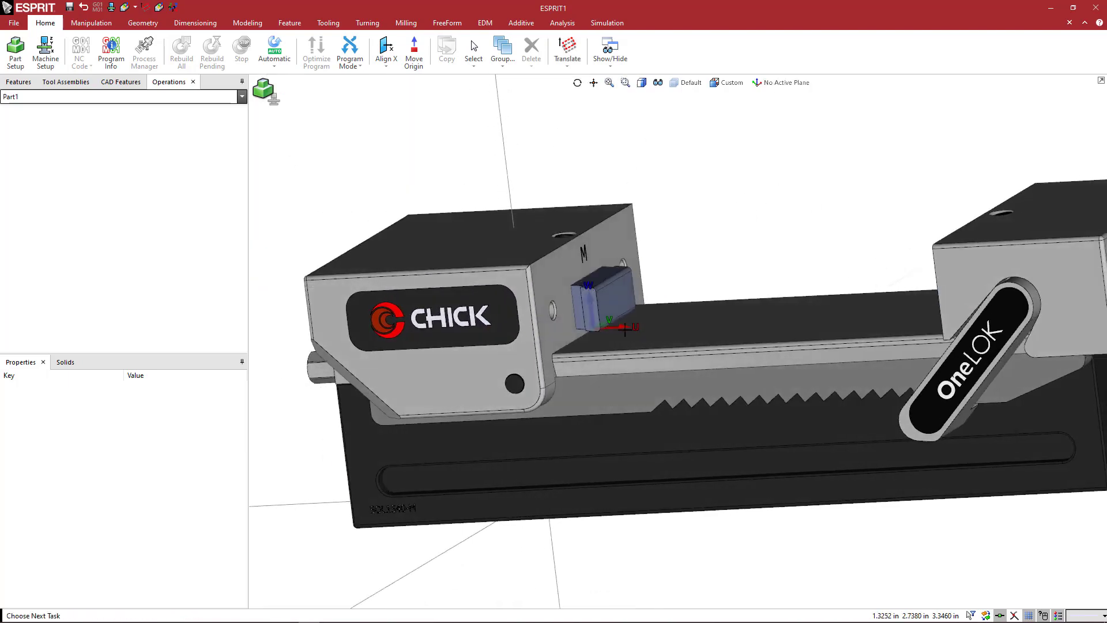
scroll(520, 319, "up", 3)
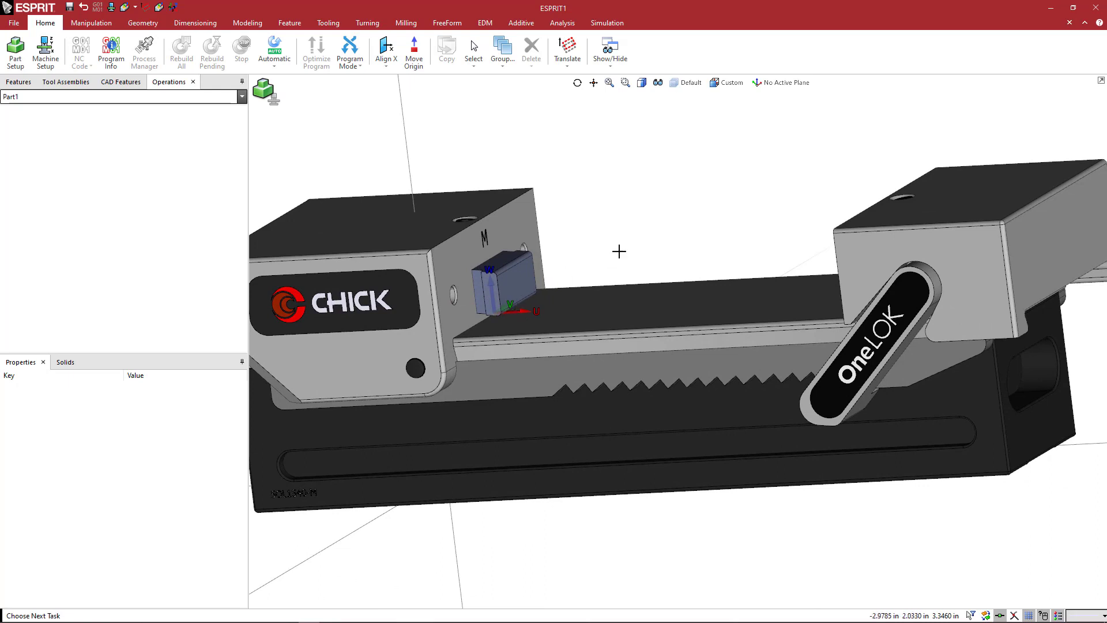
Save the current workplane at the fixed jaw under the name FA_1.
left_click(759, 85)
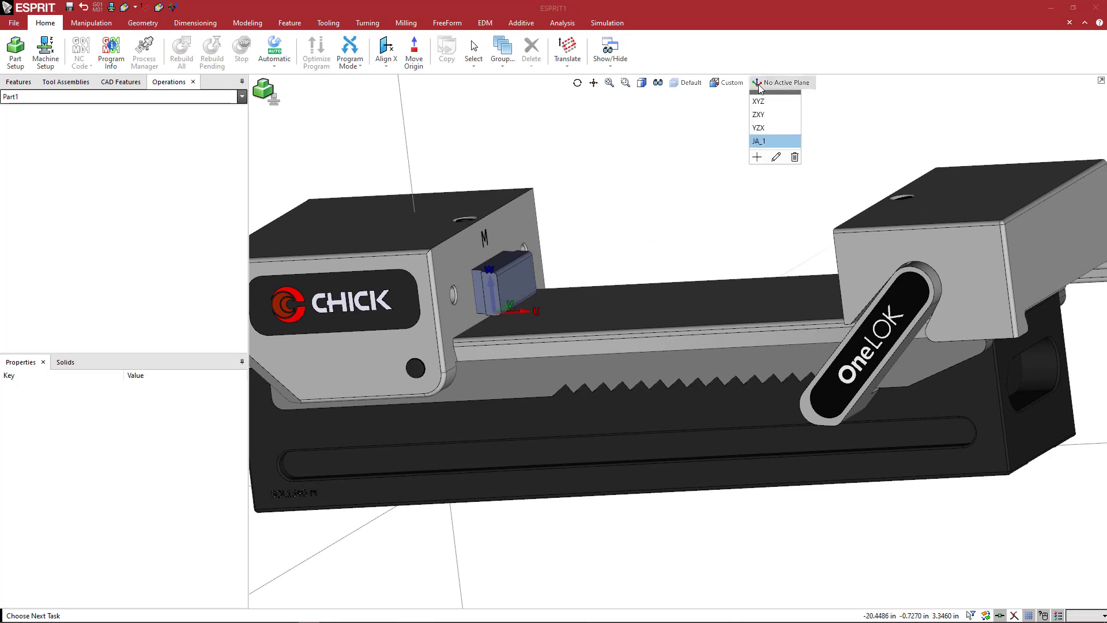
left_click(757, 157)
type("FA_1")
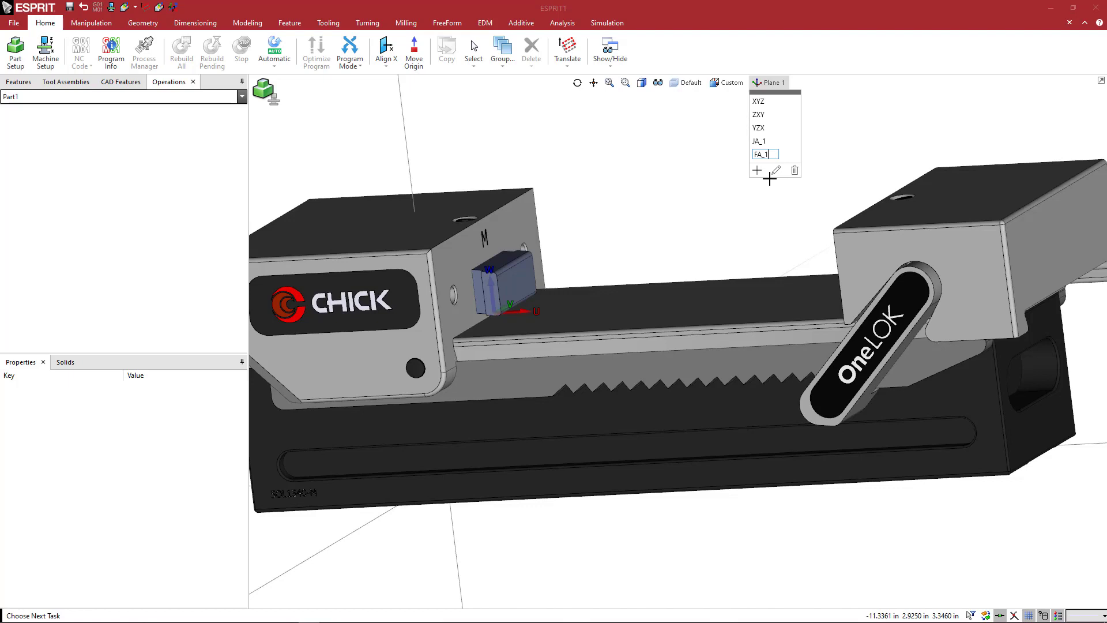
key("Return")
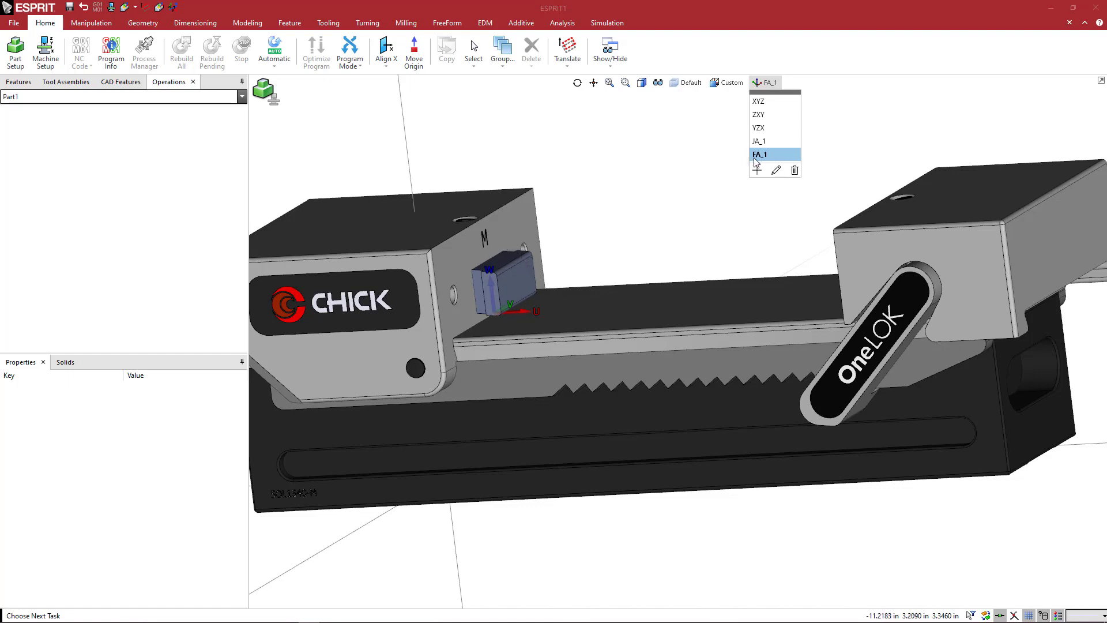
left_click(669, 242)
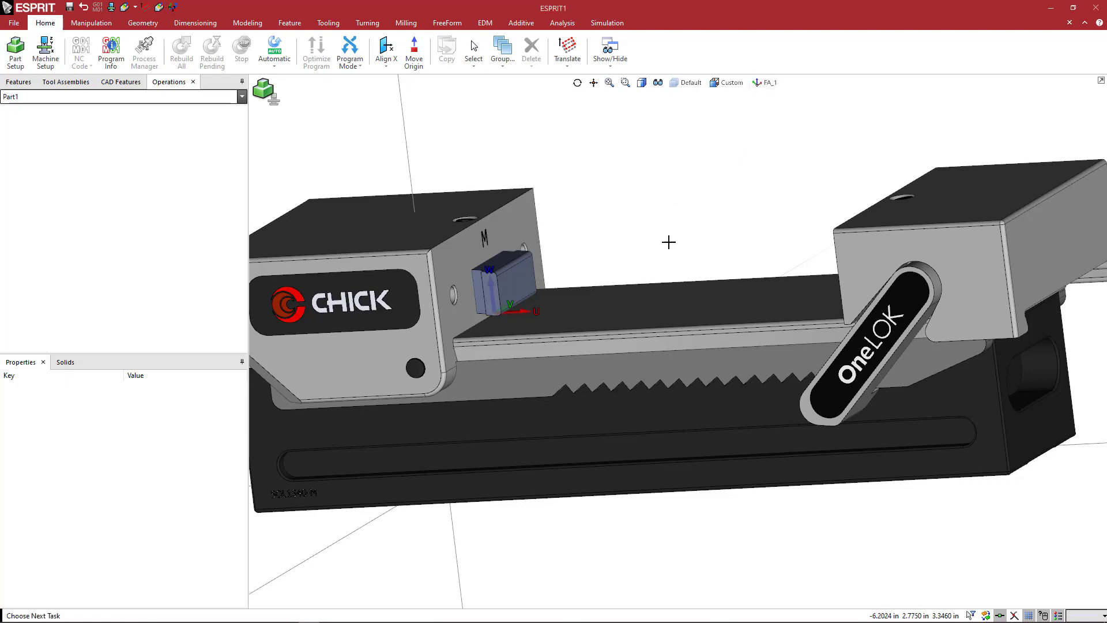
Rename the saved workplane FA_1 as FA_1_FixedJaw.
scroll(598, 228, "down", 5)
middle_click_drag(605, 240, 643, 258)
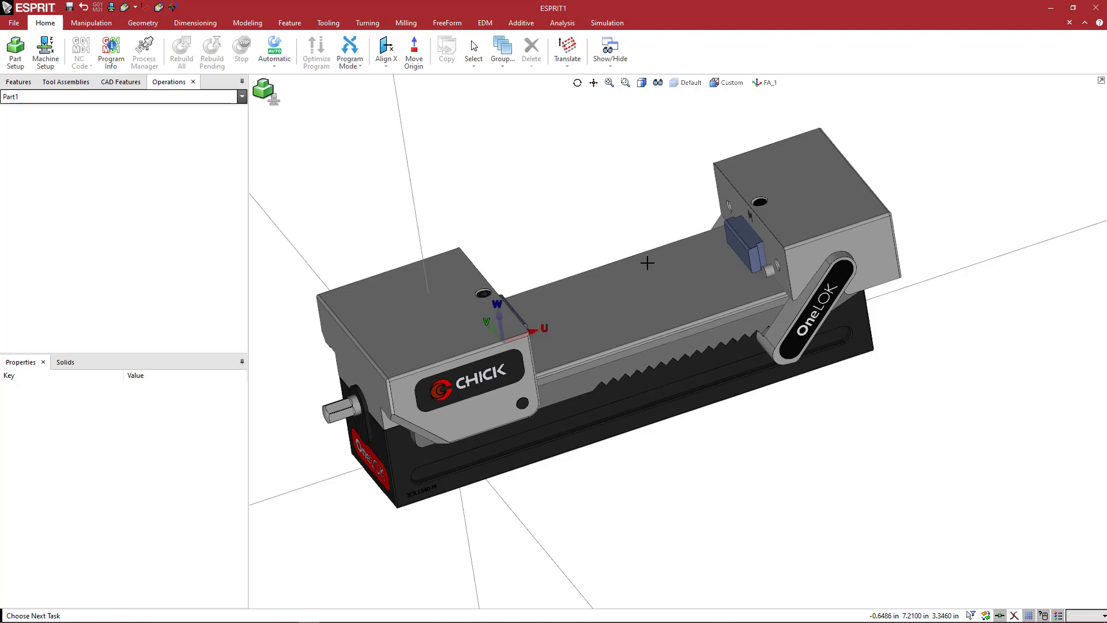
left_click(763, 84)
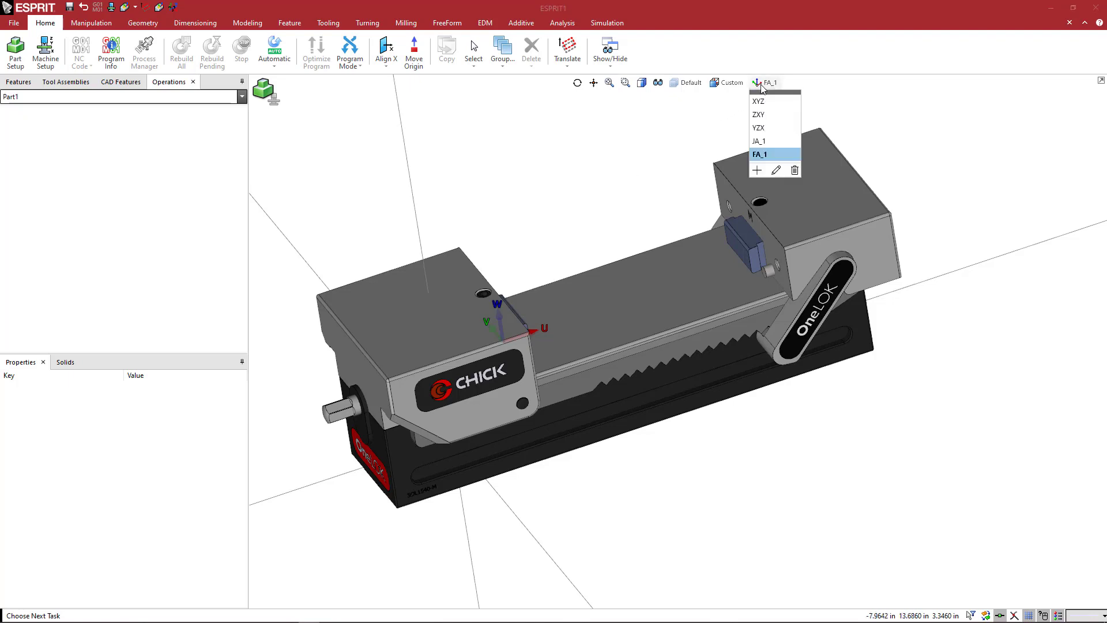
right_click(771, 159)
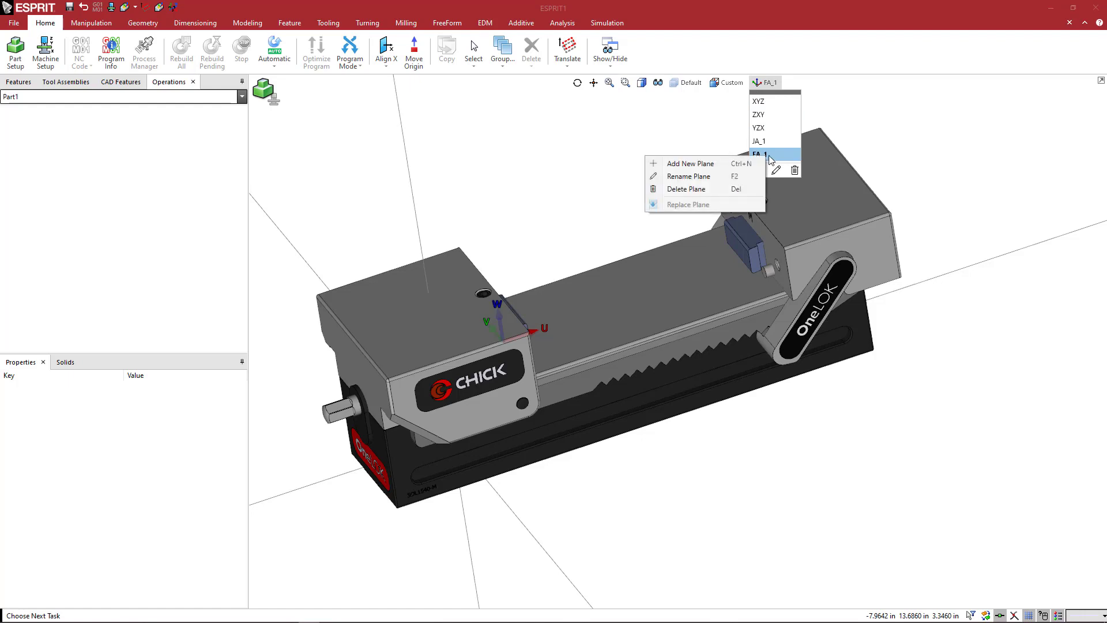
left_click(738, 178)
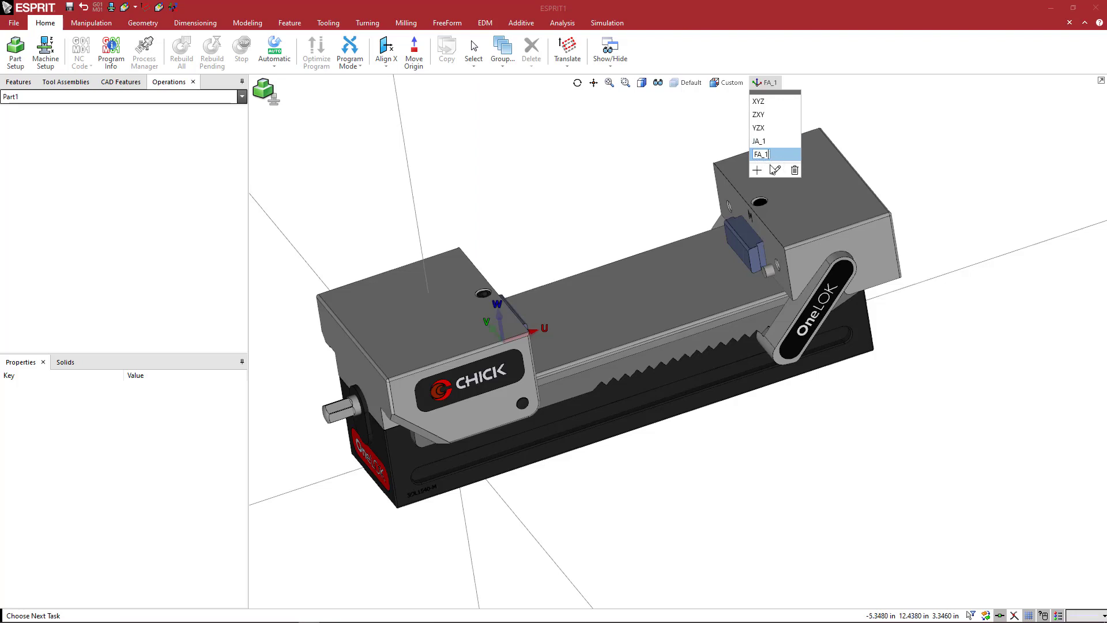
type("_FixedJaw")
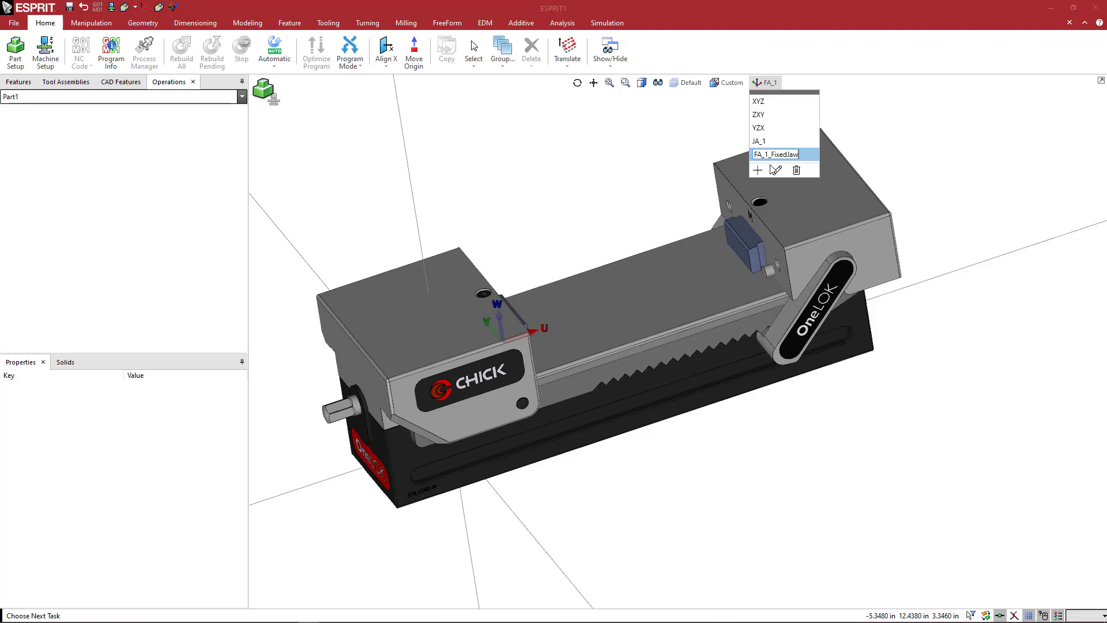
key("Return")
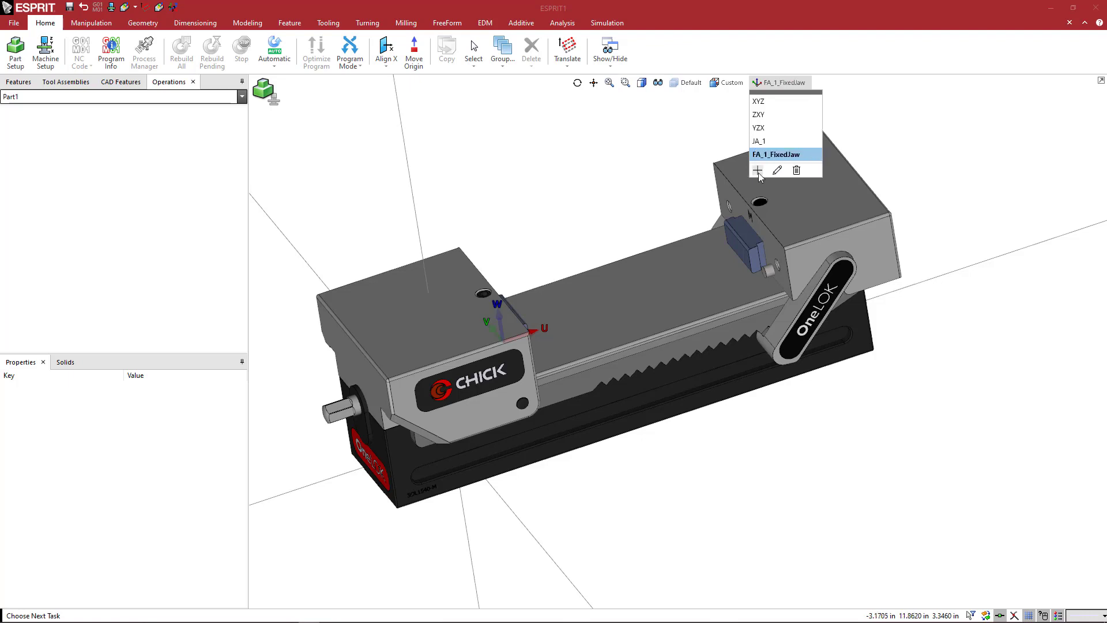
Save the current workplane again as a second fixed-jaw plane named FA_2.
left_click(758, 171)
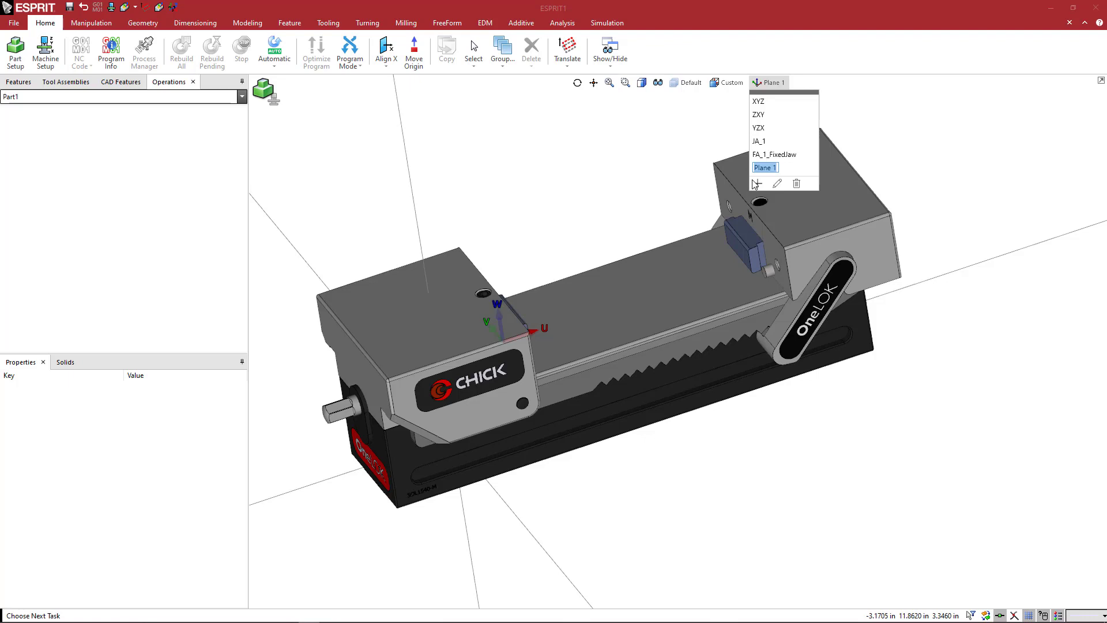
type("FA_2")
key("Return")
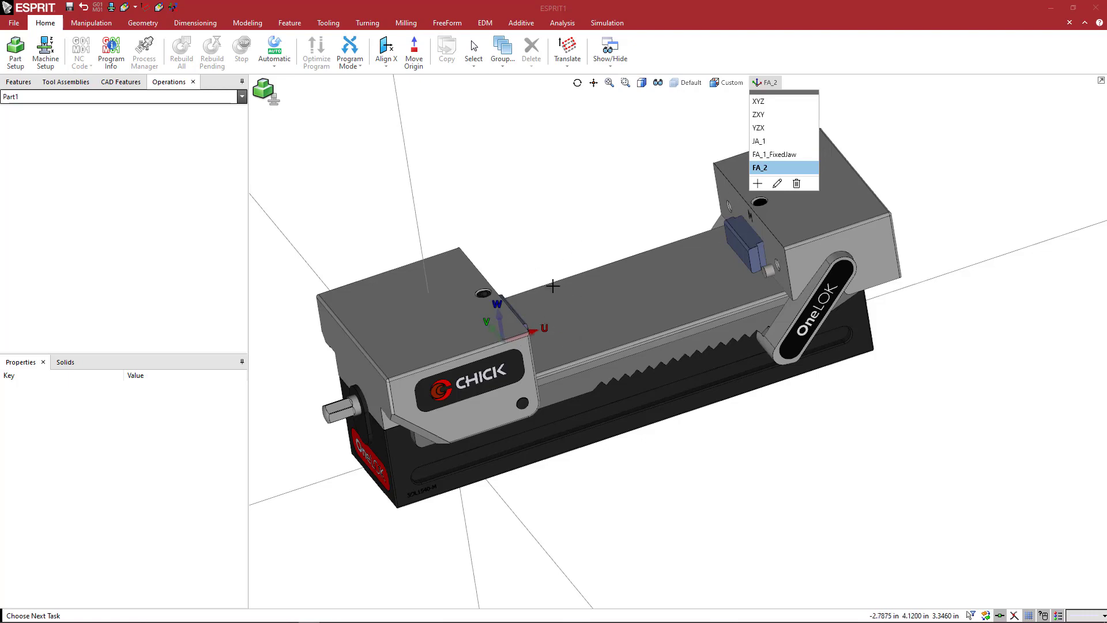
Create a workplane from geometry on the flat top face of the vise bed between the two jaws.
mouse_move(639, 270)
middle_mouse_down()
mouse_move(640, 252)
mouse_move(623, 263)
mouse_move(649, 263)
middle_mouse_up()
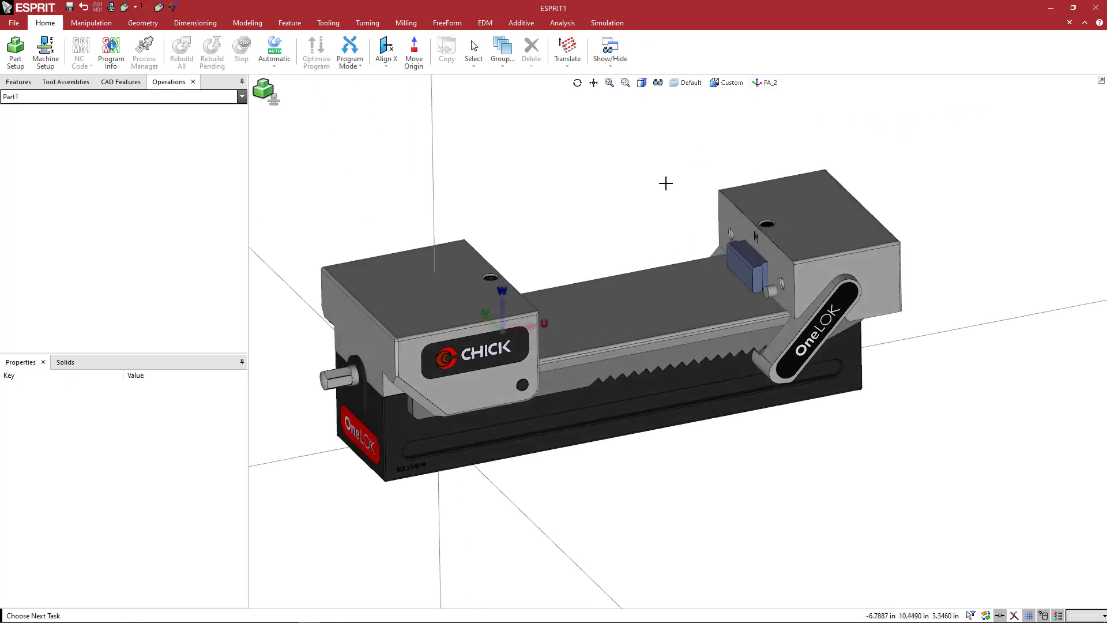
middle_click_drag(662, 183, 633, 199)
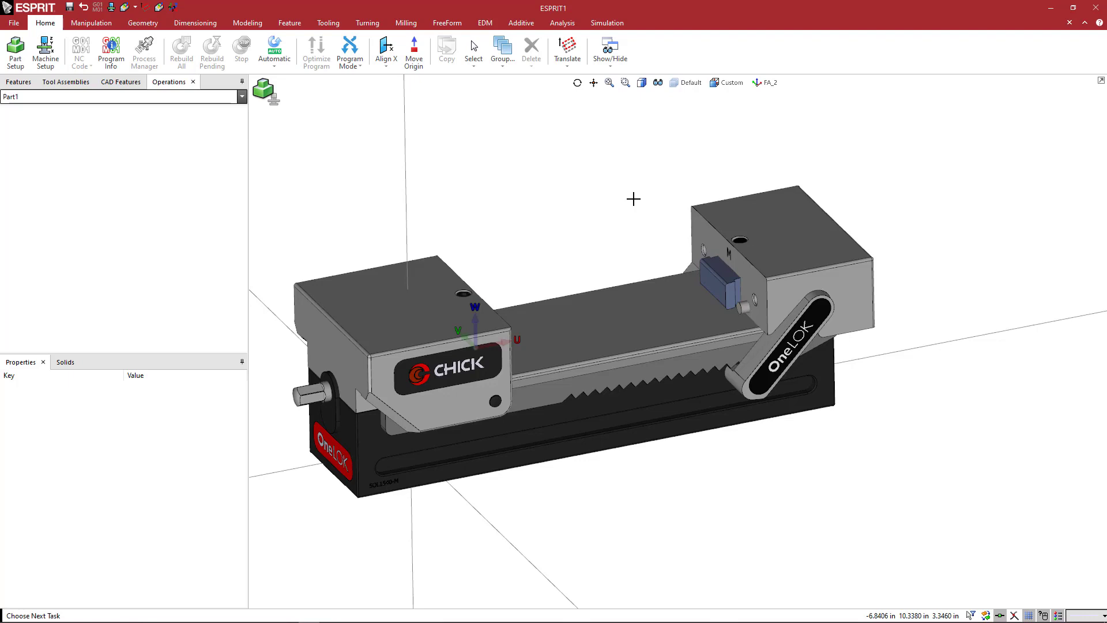
left_click(568, 52)
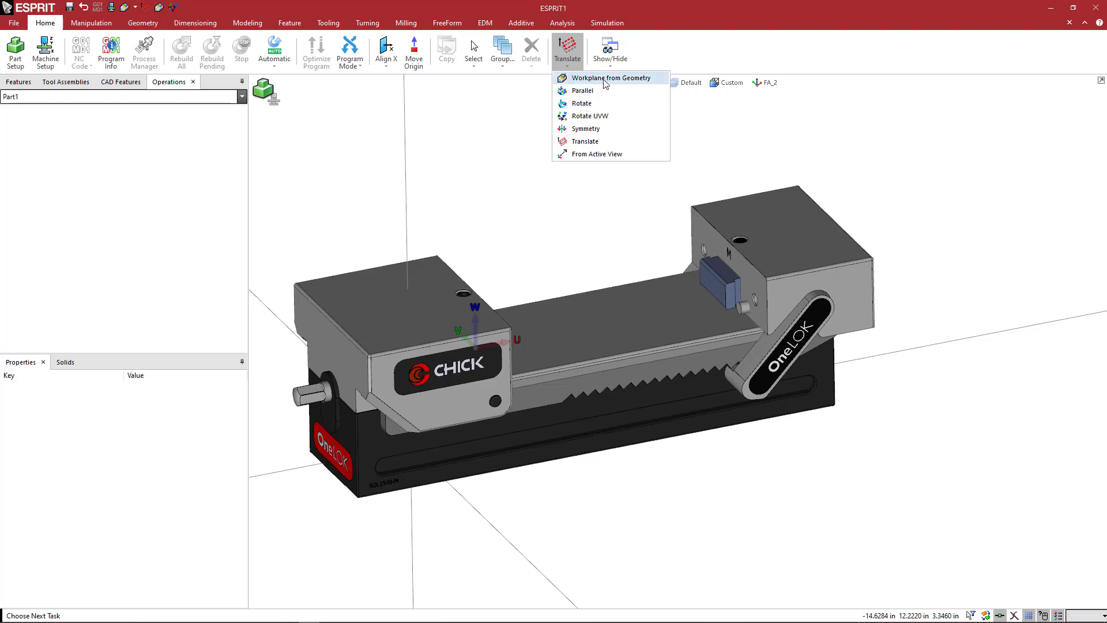
left_click(570, 66)
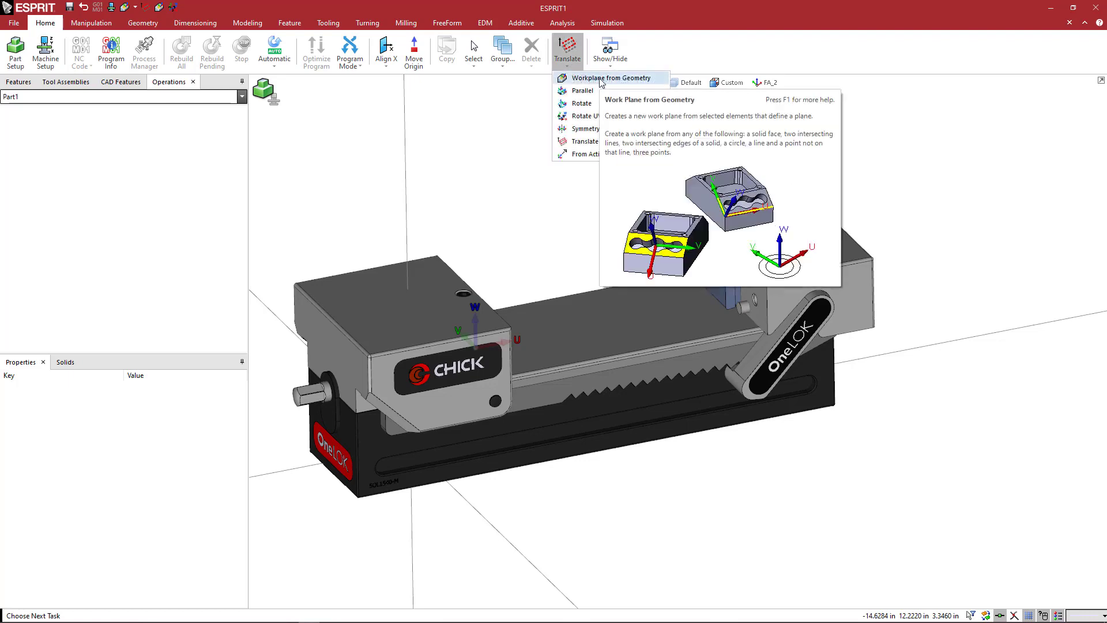
left_click(599, 81)
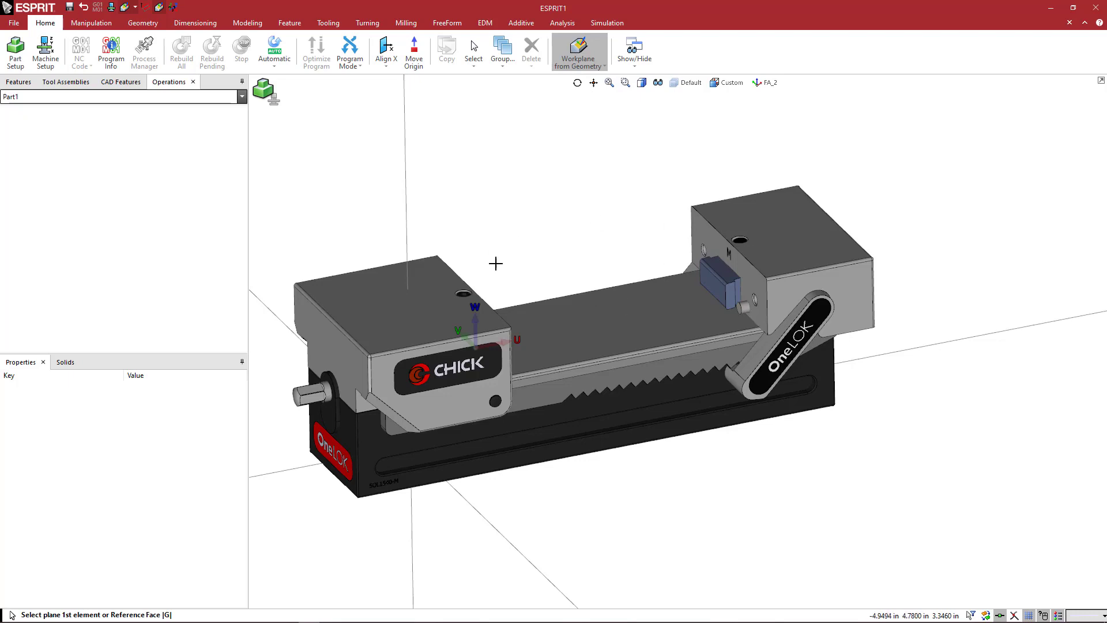
left_click(605, 306)
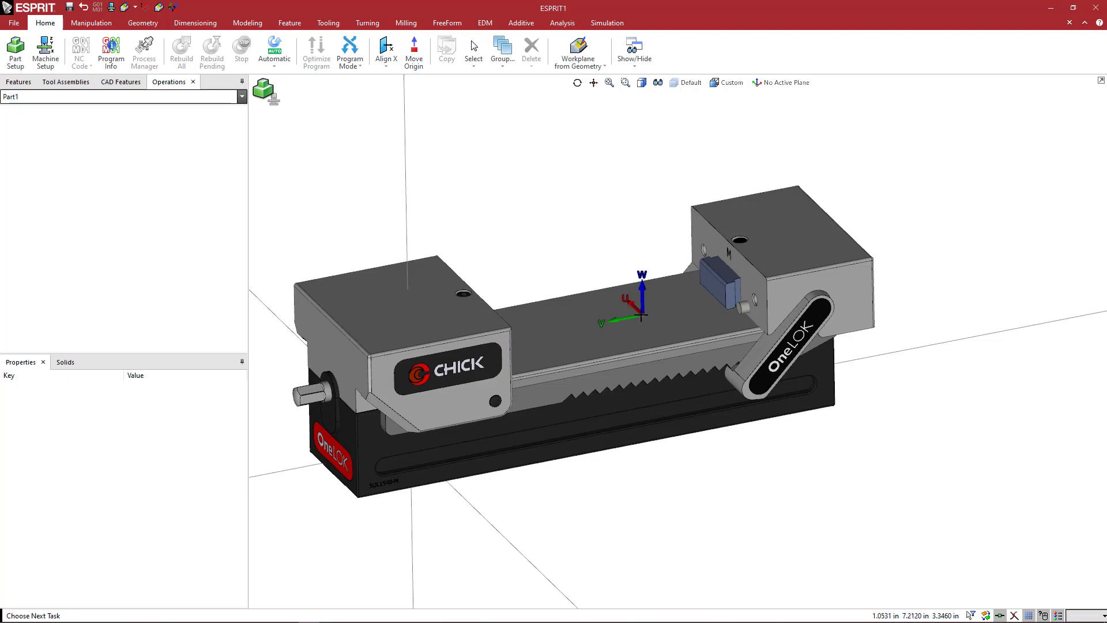
Translate the new bed workplane by 0 in X, 0 in Y and 4 in Z.
left_click(602, 65)
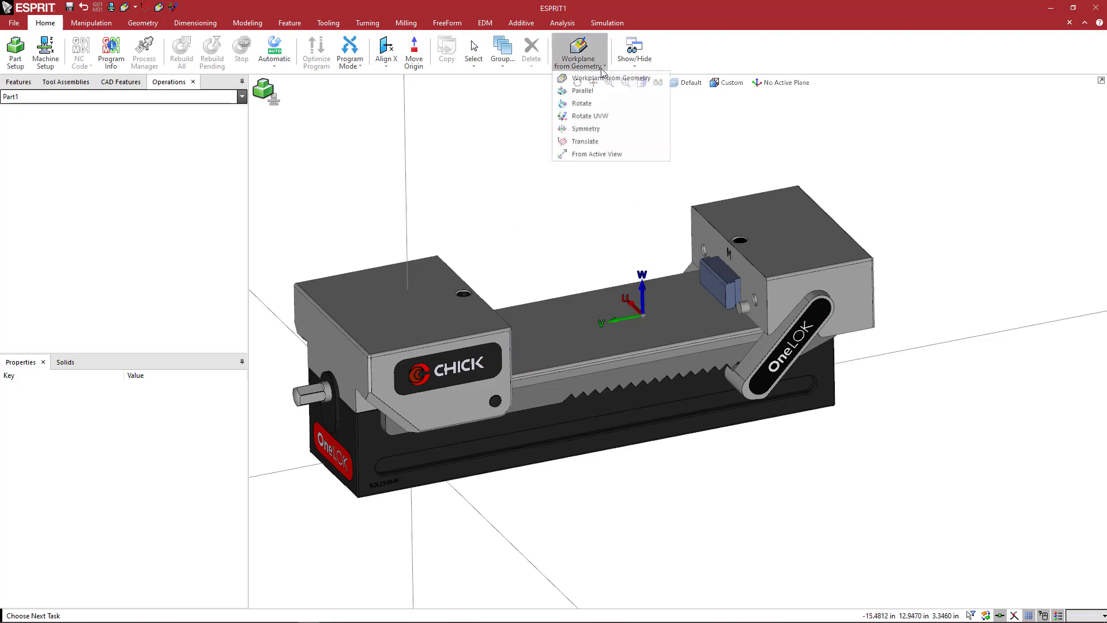
left_click(586, 141)
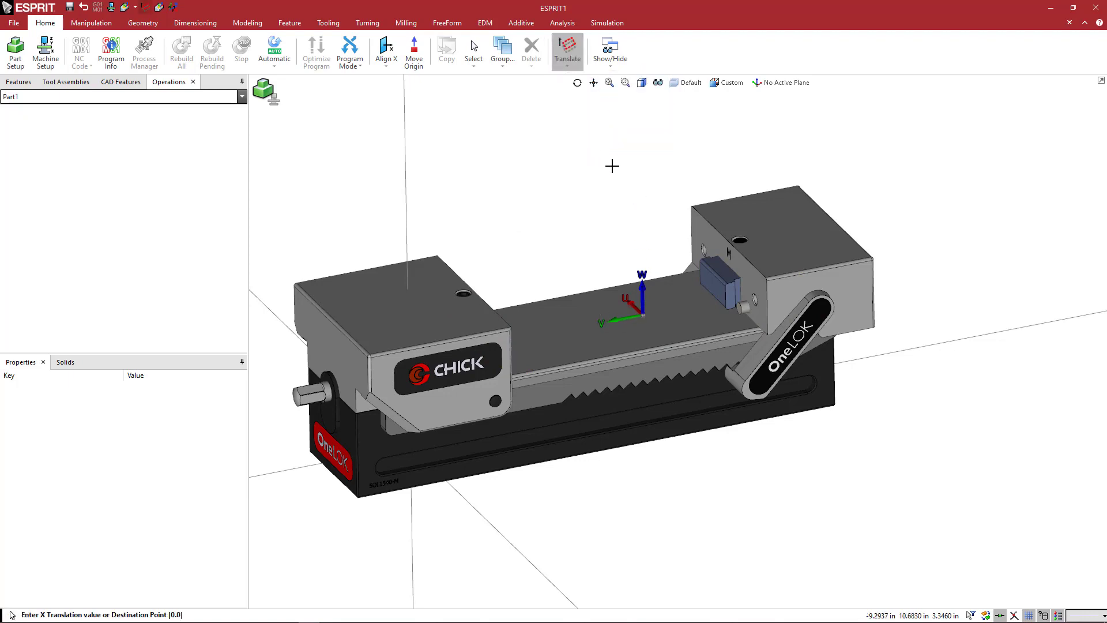
key("Return")
key("Return")
type("4")
key("Return")
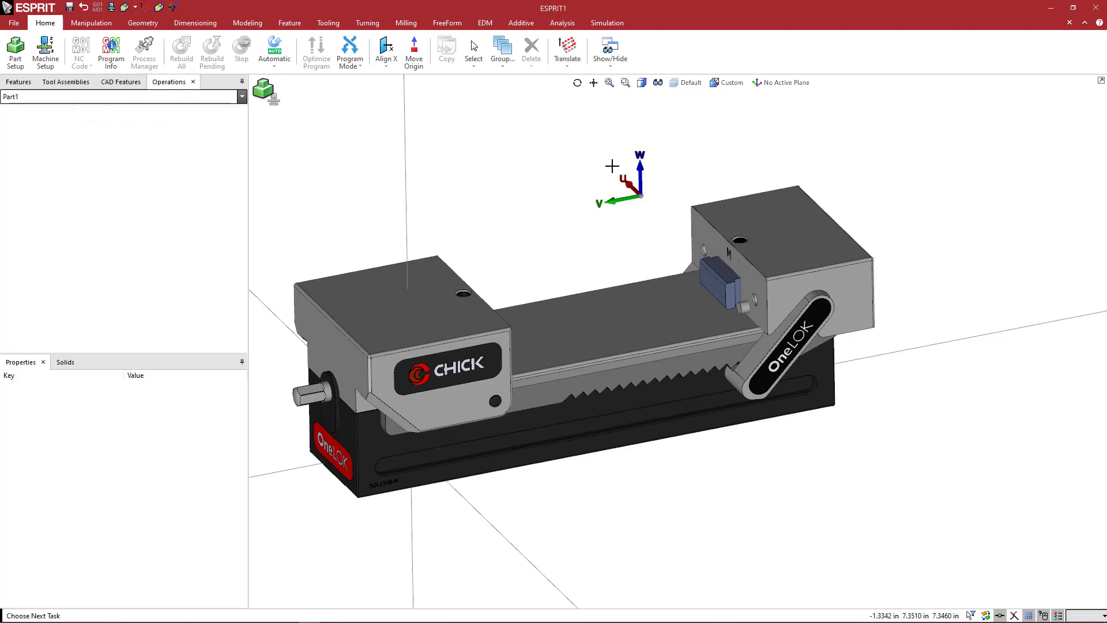
mouse_move(633, 222)
middle_mouse_down()
mouse_move(615, 208)
mouse_move(626, 218)
middle_mouse_up()
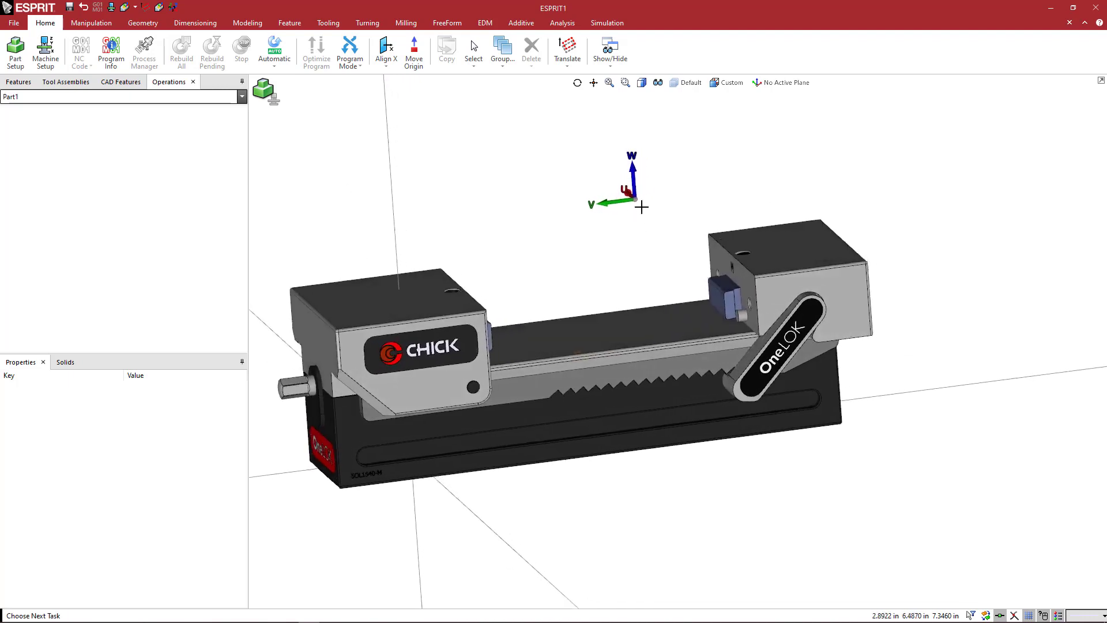
Name the new workplane above the vise bed WA_1.
left_click(758, 83)
left_click(758, 182)
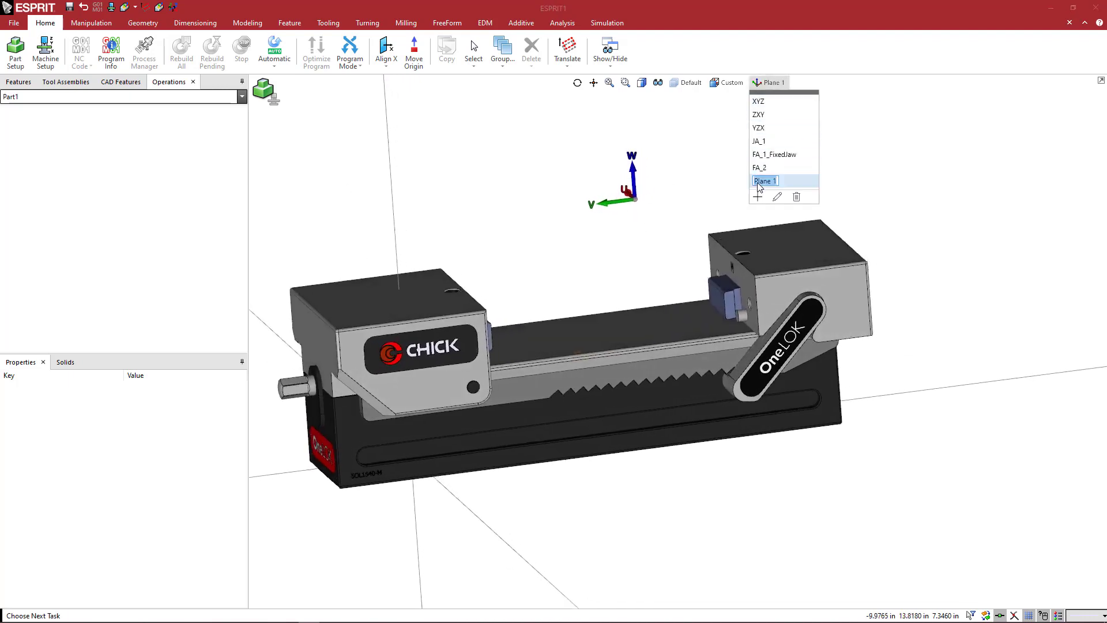
type("WA_1")
key("Return")
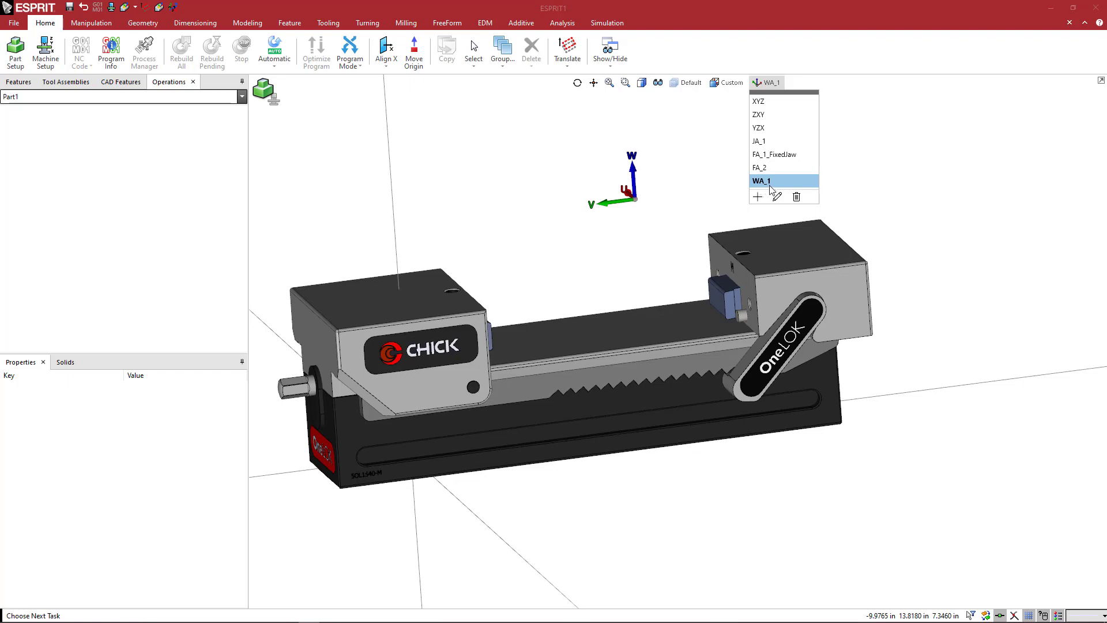
Hide the moveable layer so that only the Default layer of the vise is displayed.
middle_click_drag(654, 215, 641, 218)
middle_click_drag(666, 227, 665, 242)
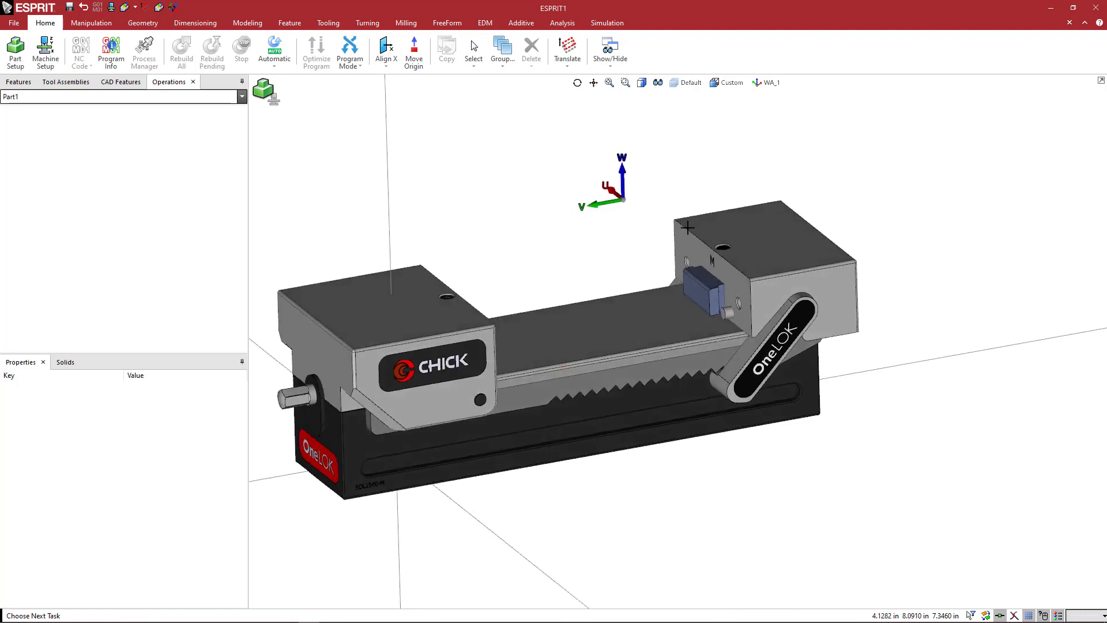
scroll(614, 288, "down", 1)
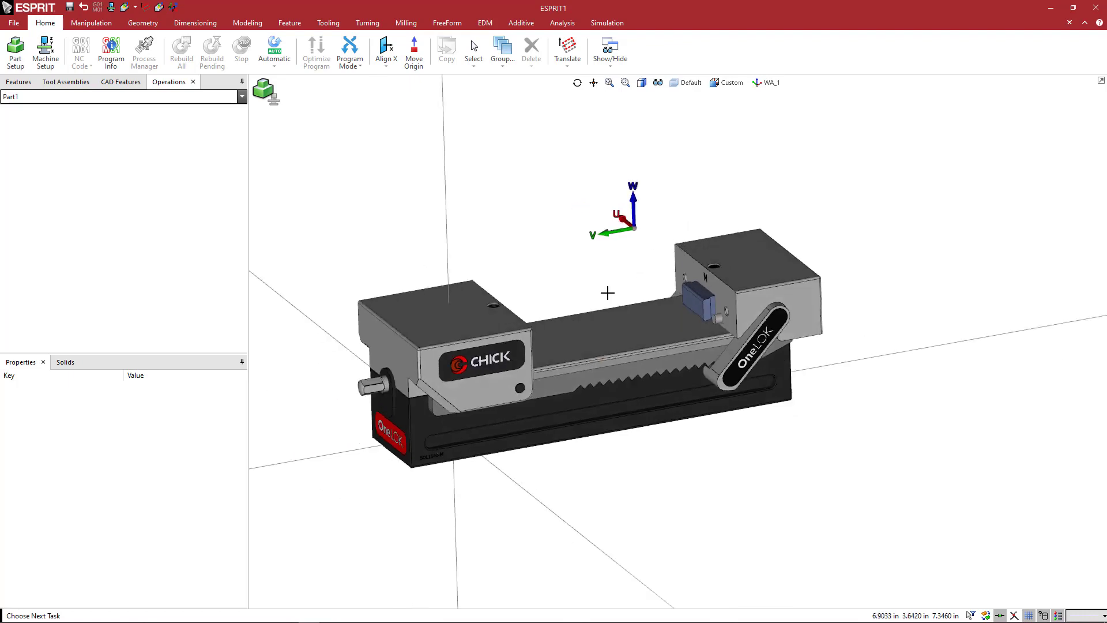
left_click(687, 82)
left_click(675, 115)
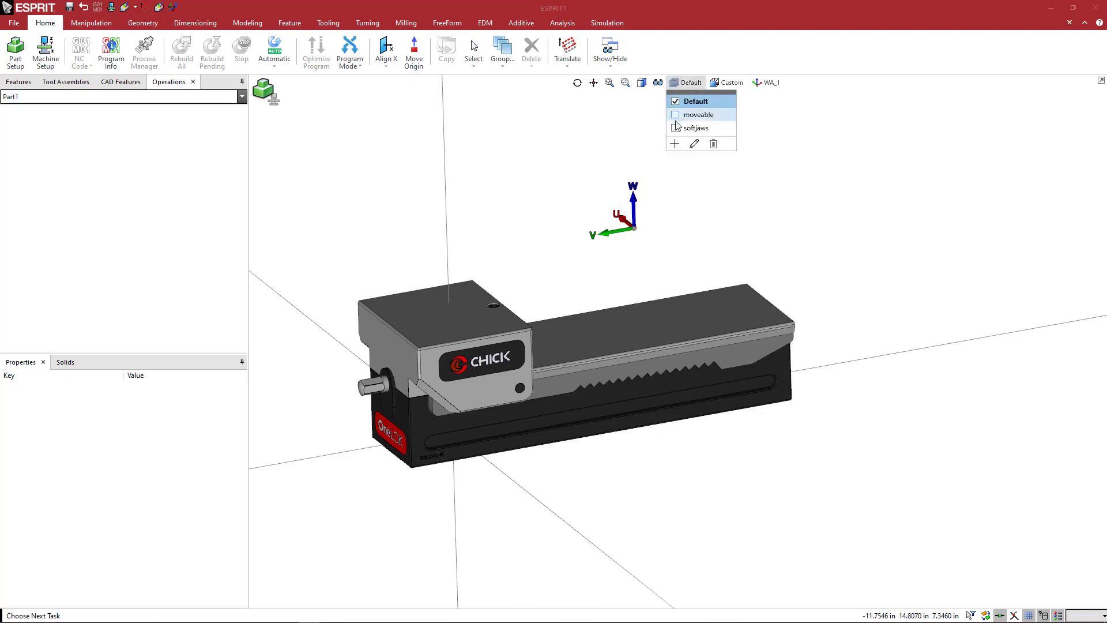
left_click(680, 264)
mouse_move(685, 262)
middle_mouse_down()
mouse_move(630, 259)
mouse_move(704, 257)
mouse_move(682, 256)
middle_mouse_up()
scroll(700, 259, "down", 2)
left_click(435, 188)
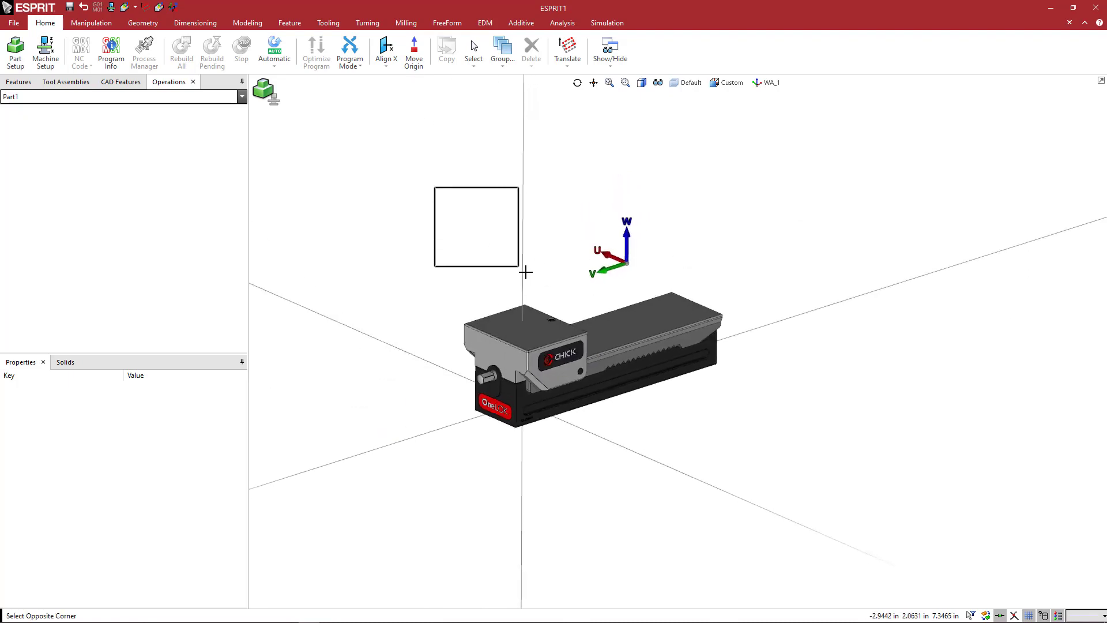
left_click_drag(757, 452, 758, 453)
left_click_drag(403, 185, 767, 460)
left_click(420, 184)
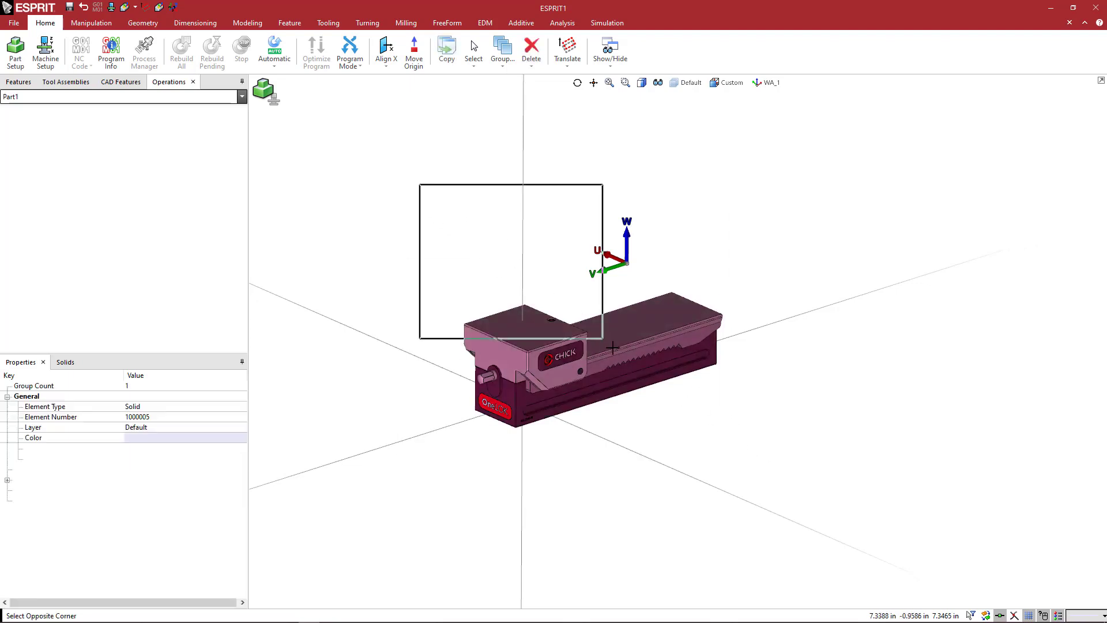
left_click(674, 414)
left_click(433, 206)
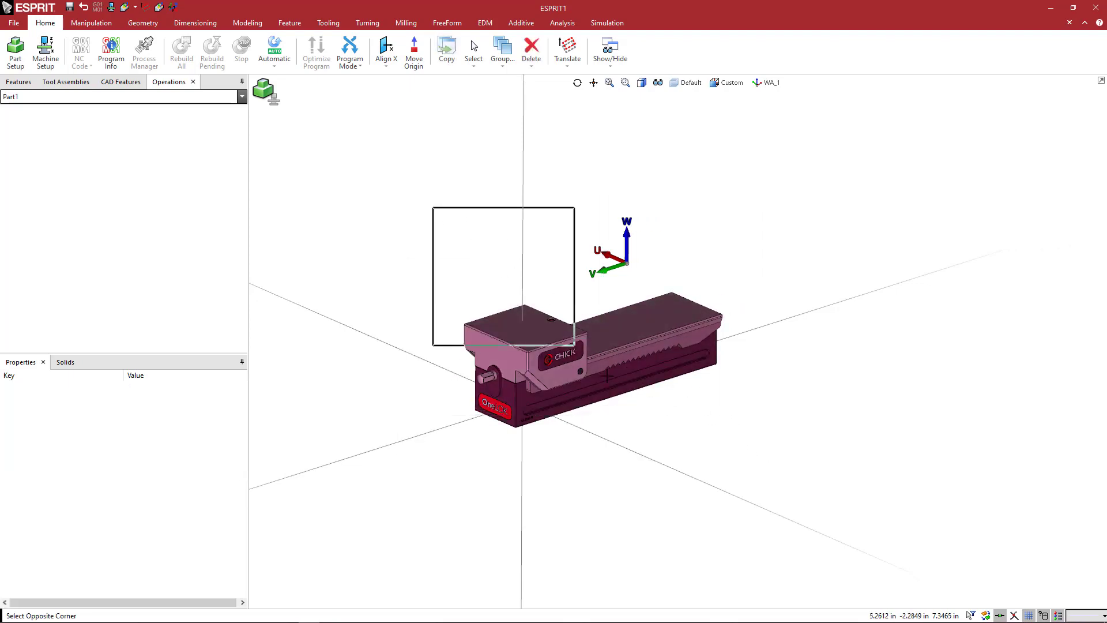
left_click(661, 423)
mouse_move(782, 398)
middle_mouse_down()
mouse_move(672, 434)
mouse_move(771, 409)
middle_mouse_up()
scroll(582, 383, "up", 2)
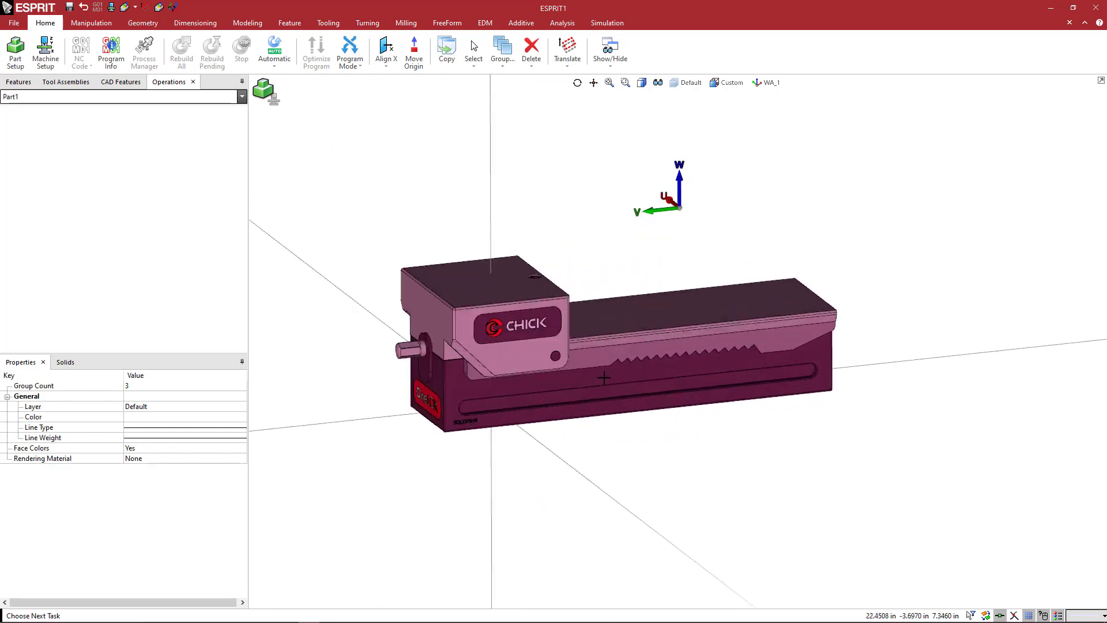
middle_click_drag(558, 377, 573, 397)
left_click(630, 445)
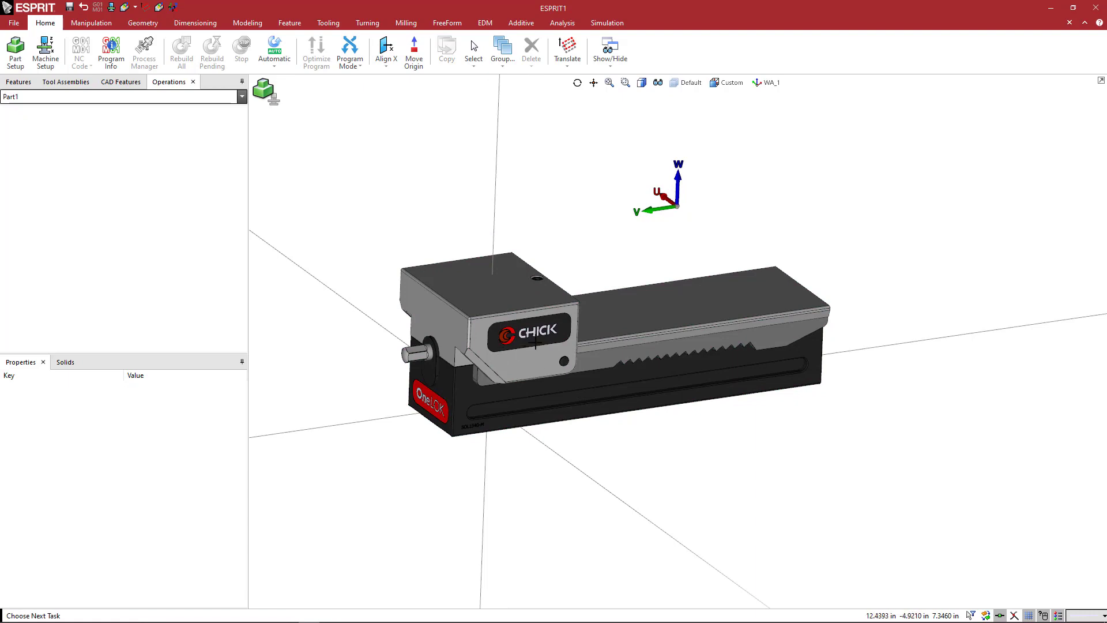
Select all visible solids of the vise base and fixed jaw with one window selection.
scroll(529, 335, "up", 5)
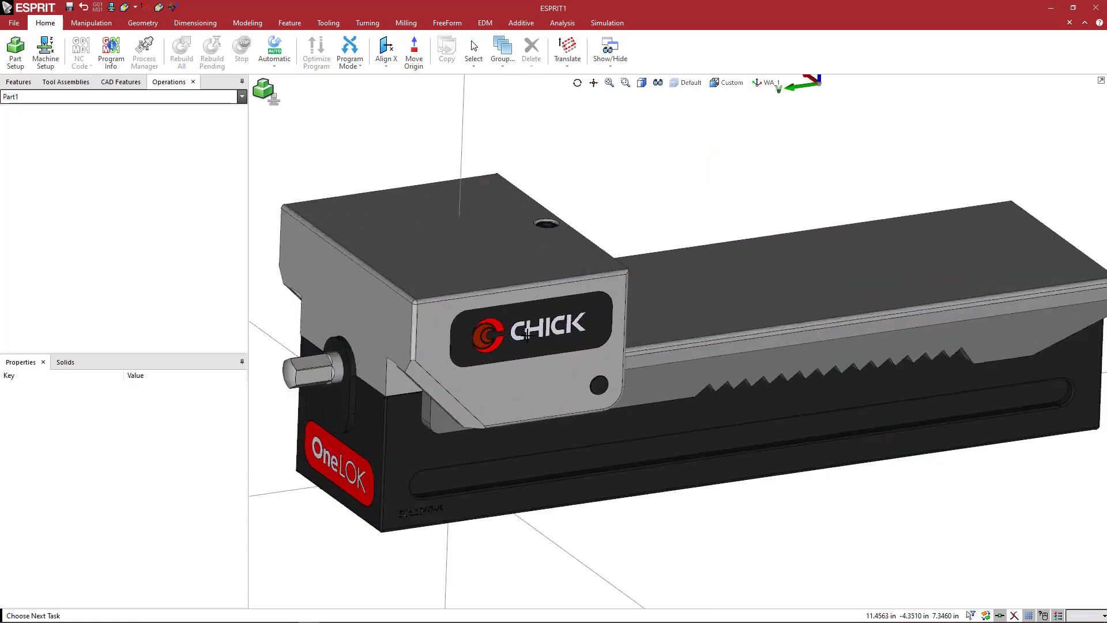
scroll(523, 347, "down", 2)
middle_click_drag(568, 378, 502, 376)
scroll(570, 381, "down", 2)
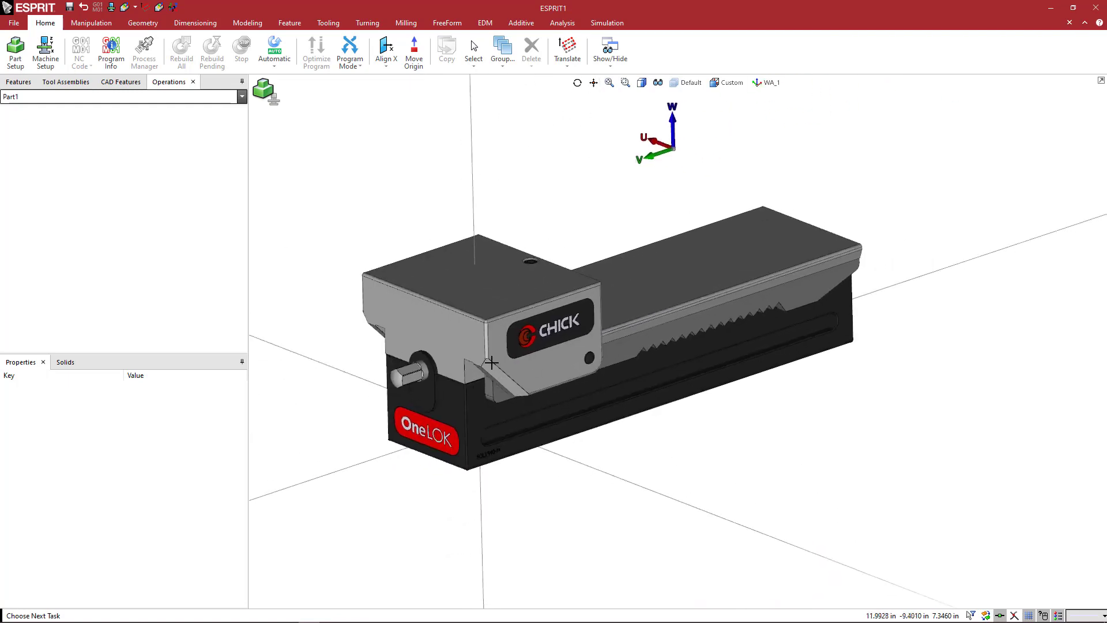
left_click(345, 123)
left_click(801, 516)
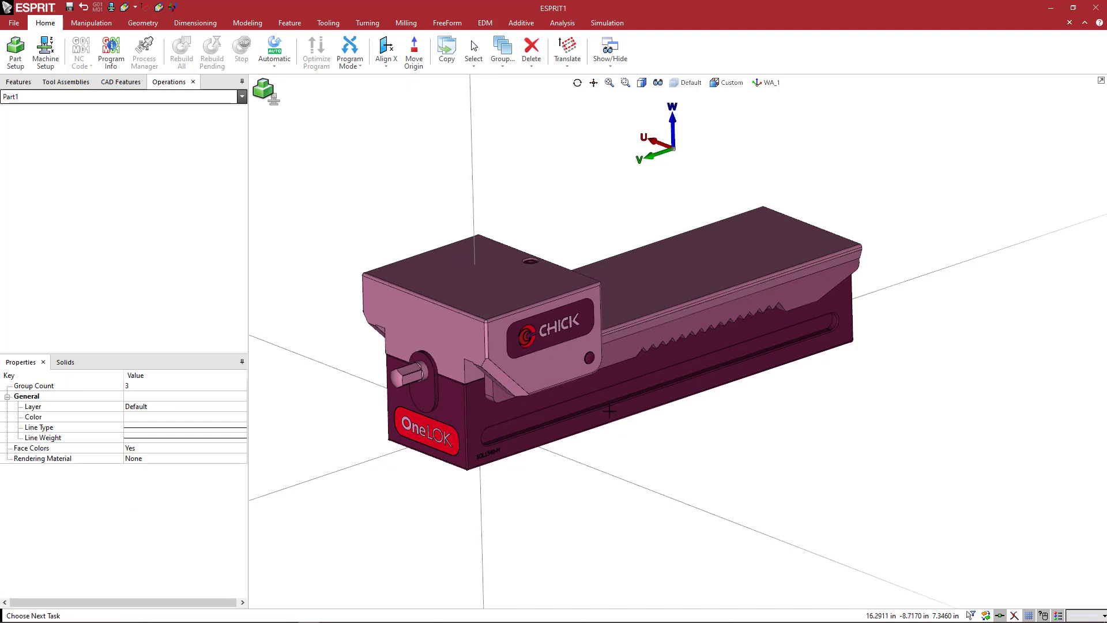
middle_click_drag(610, 412, 611, 426)
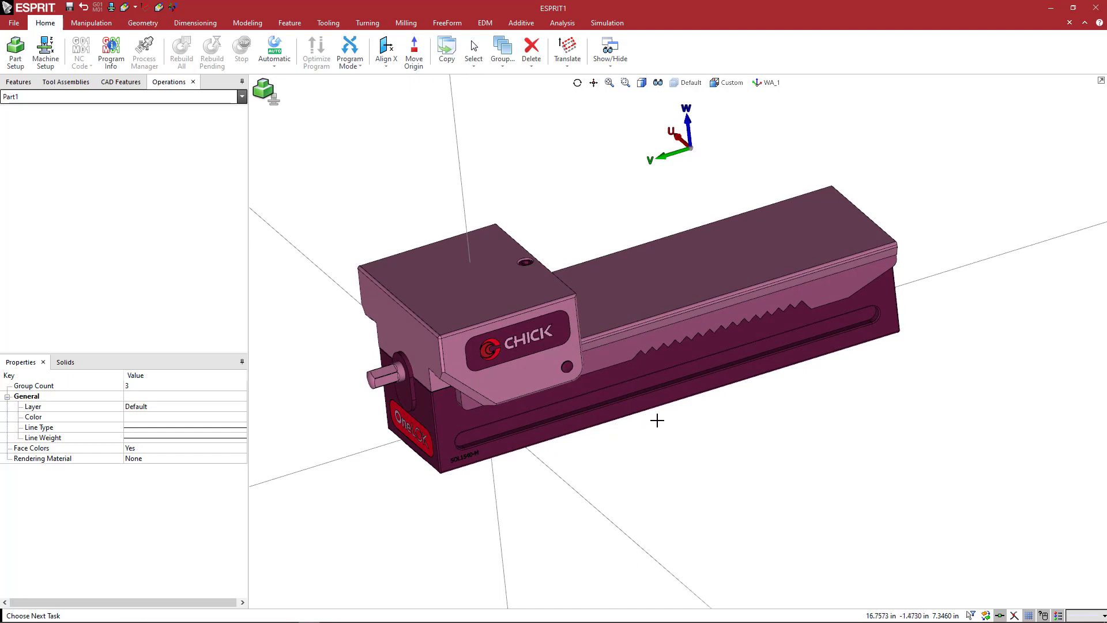
Save the selected solids as a Fixture file named 5OL1540-MCM.gdml in the OneLOK Vise folder under Fixtures and Chick.
left_click(14, 24)
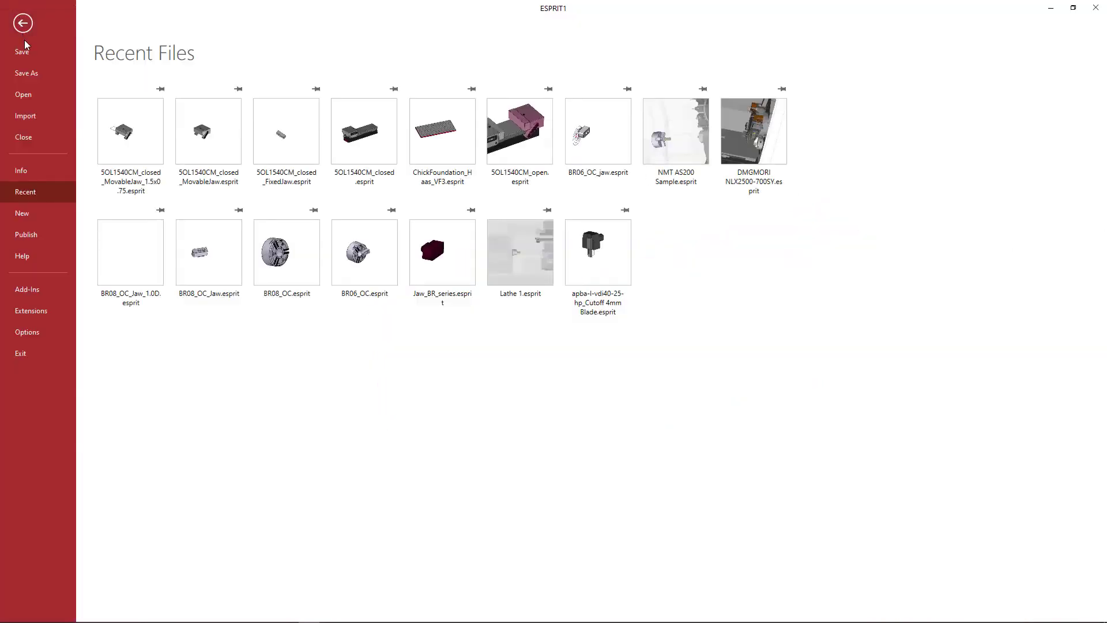
left_click(27, 73)
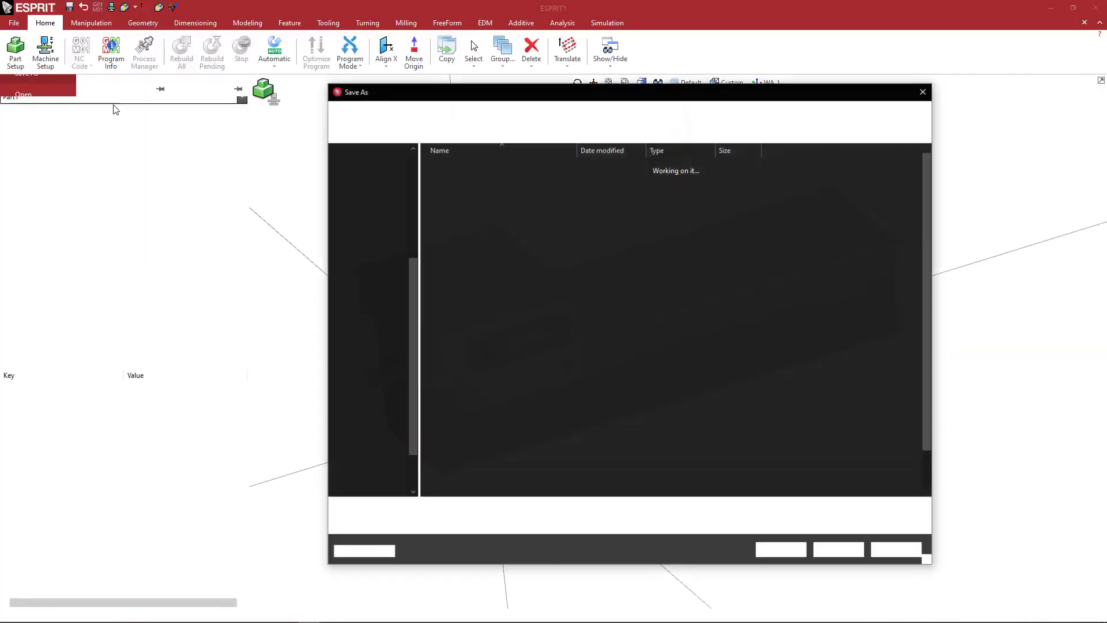
left_click(444, 523)
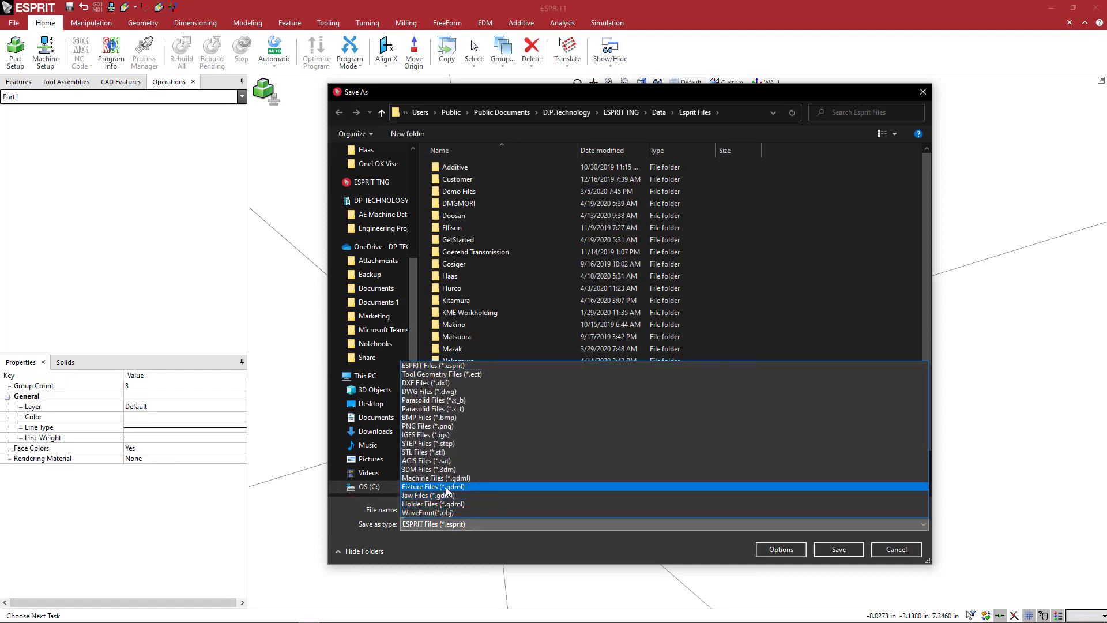
left_click(449, 487)
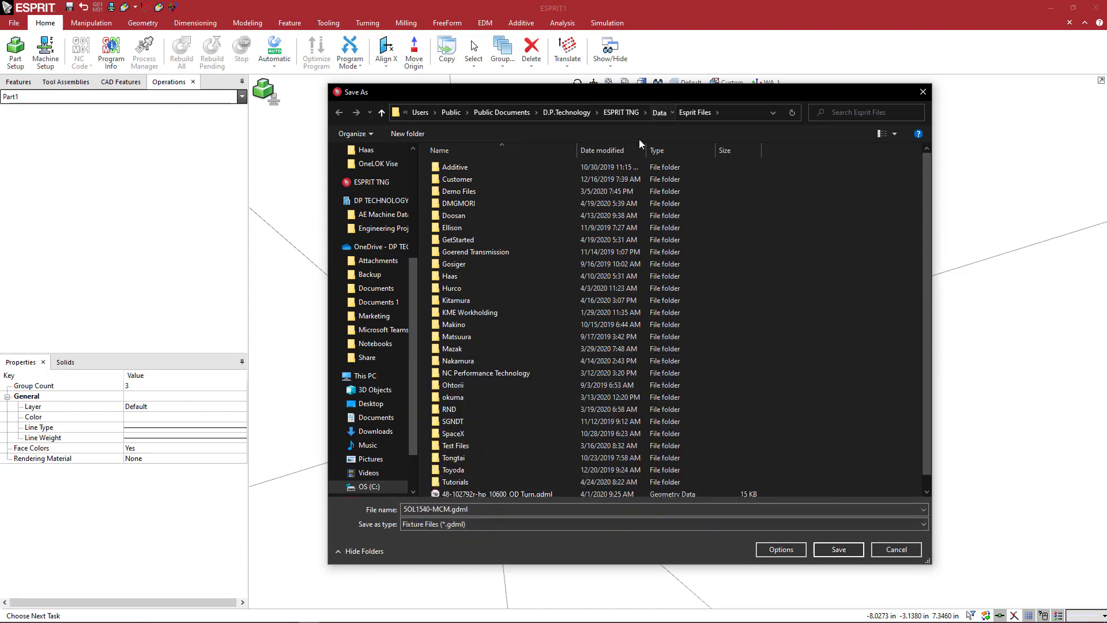
double_click(486, 230)
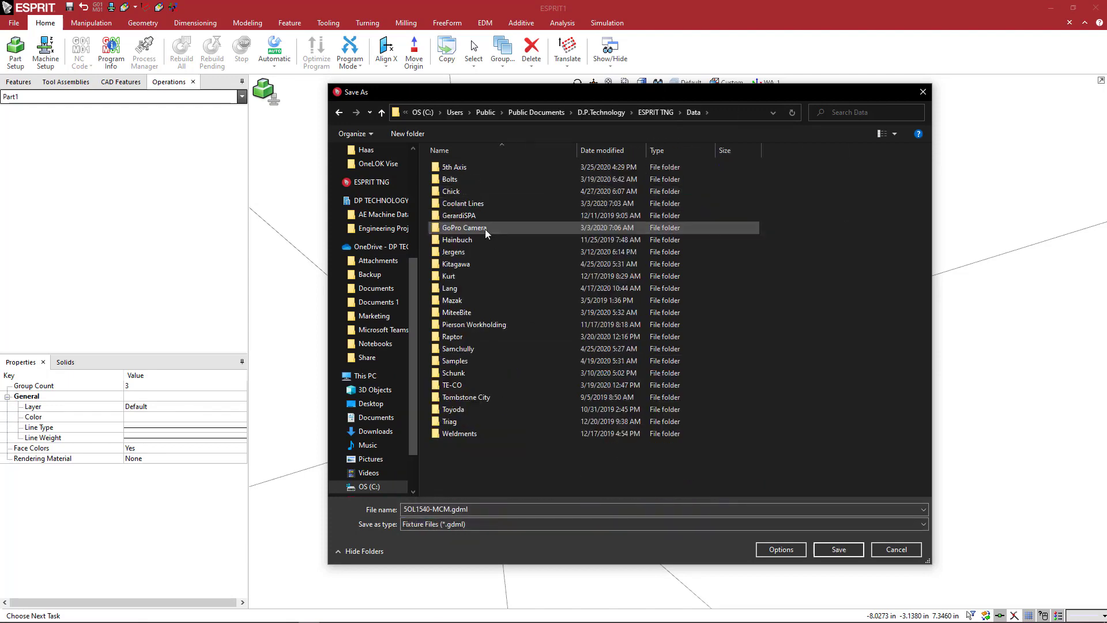
double_click(475, 193)
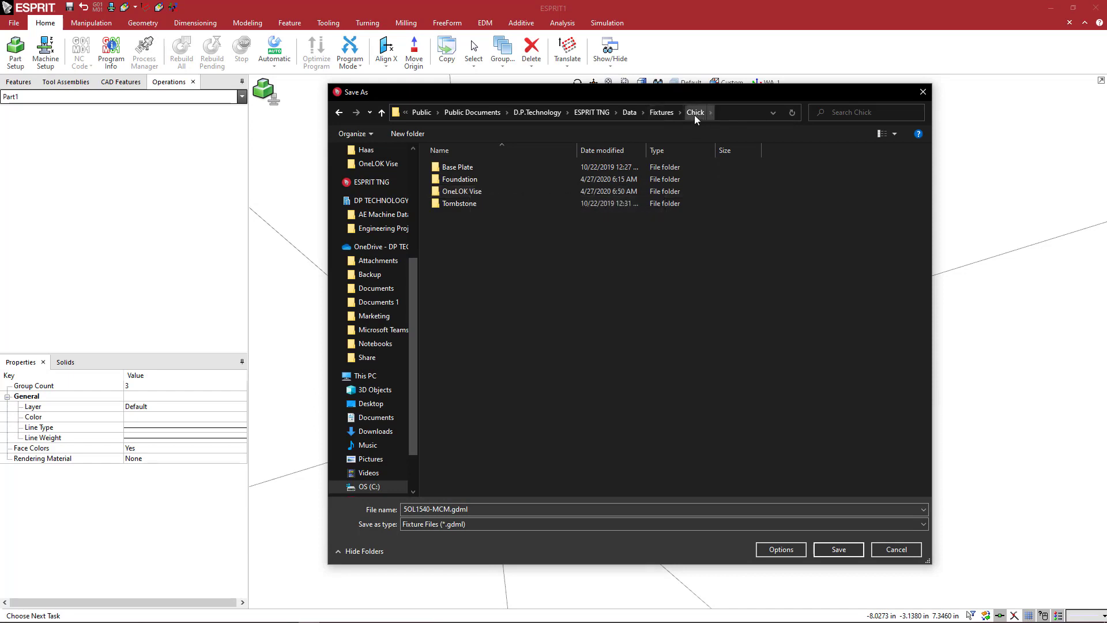
double_click(475, 193)
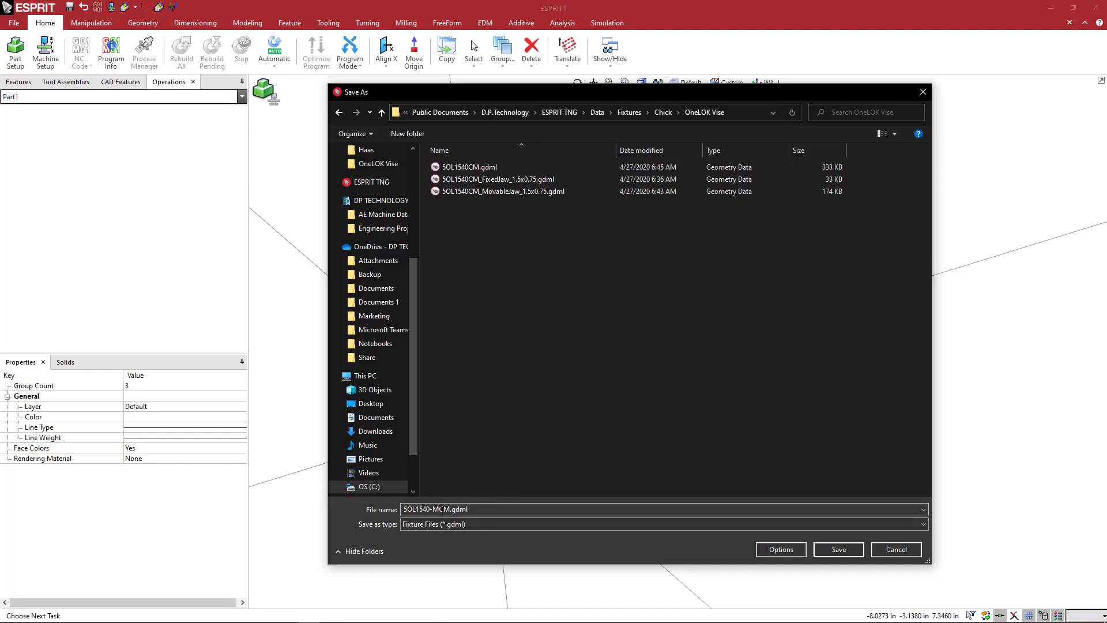
left_click(828, 550)
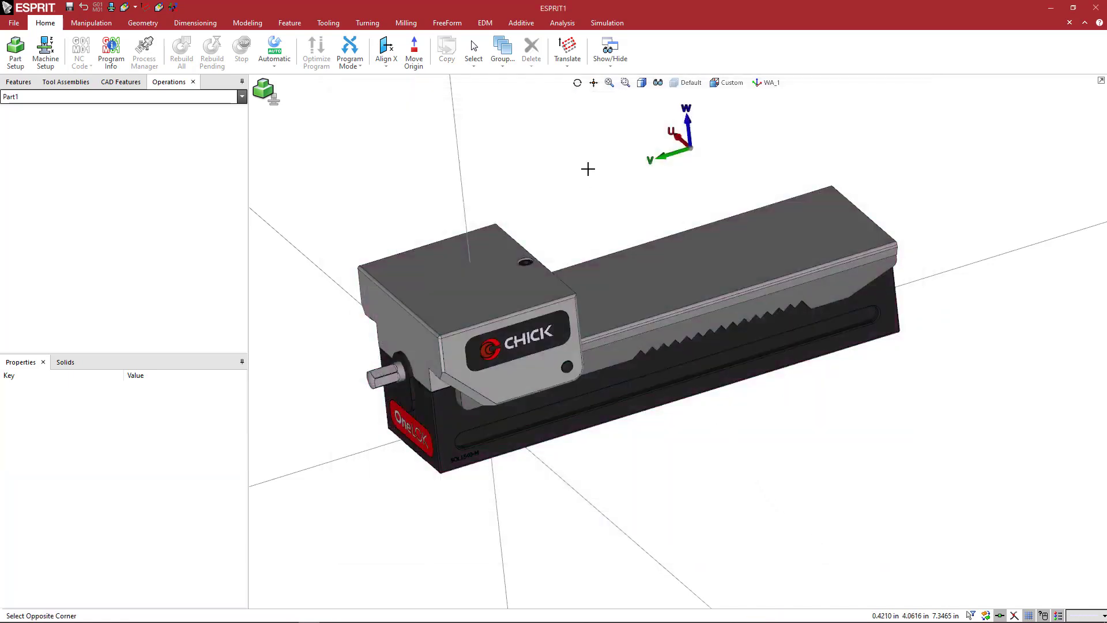
Save the document as the ESPRIT file 5OL1540-MCM.esprit in the OneLOK Vise folder.
left_click(589, 169)
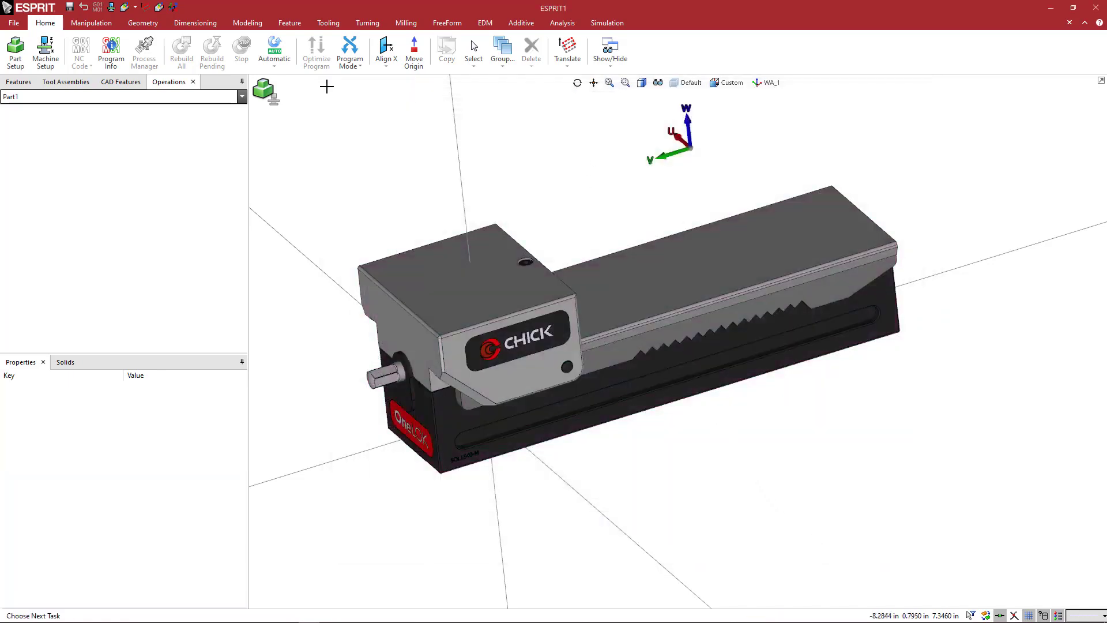
left_click(13, 23)
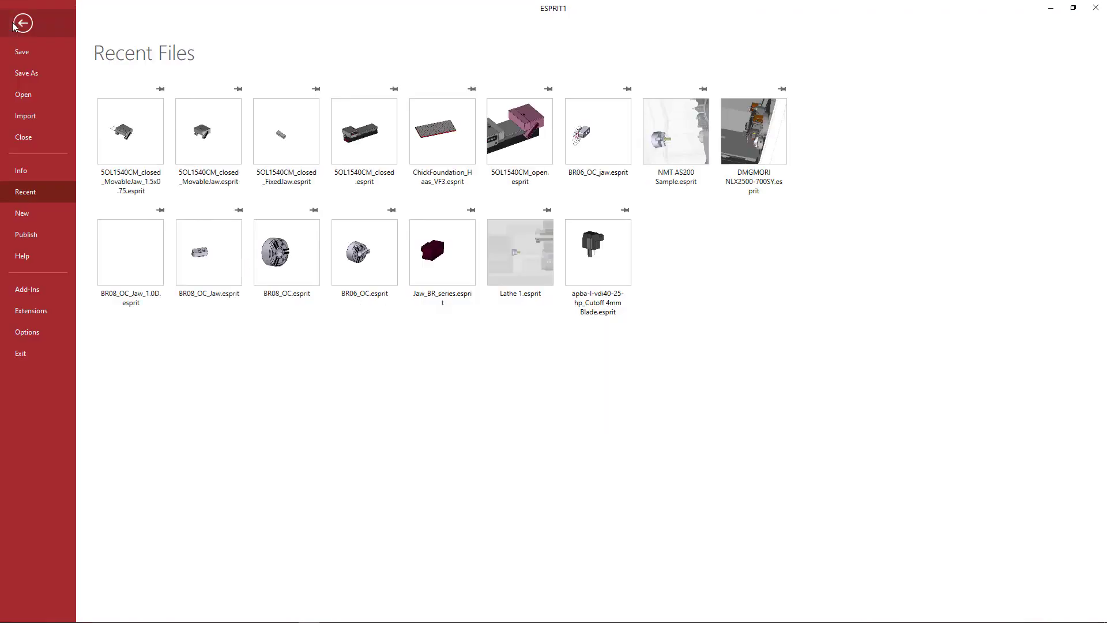
left_click(58, 74)
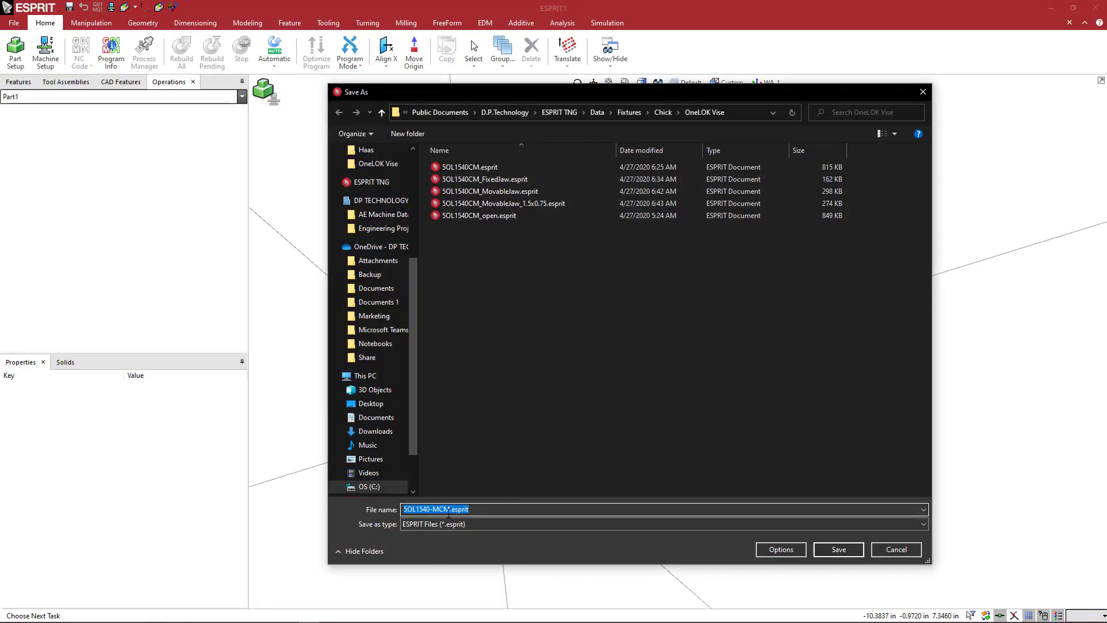
left_click(843, 551)
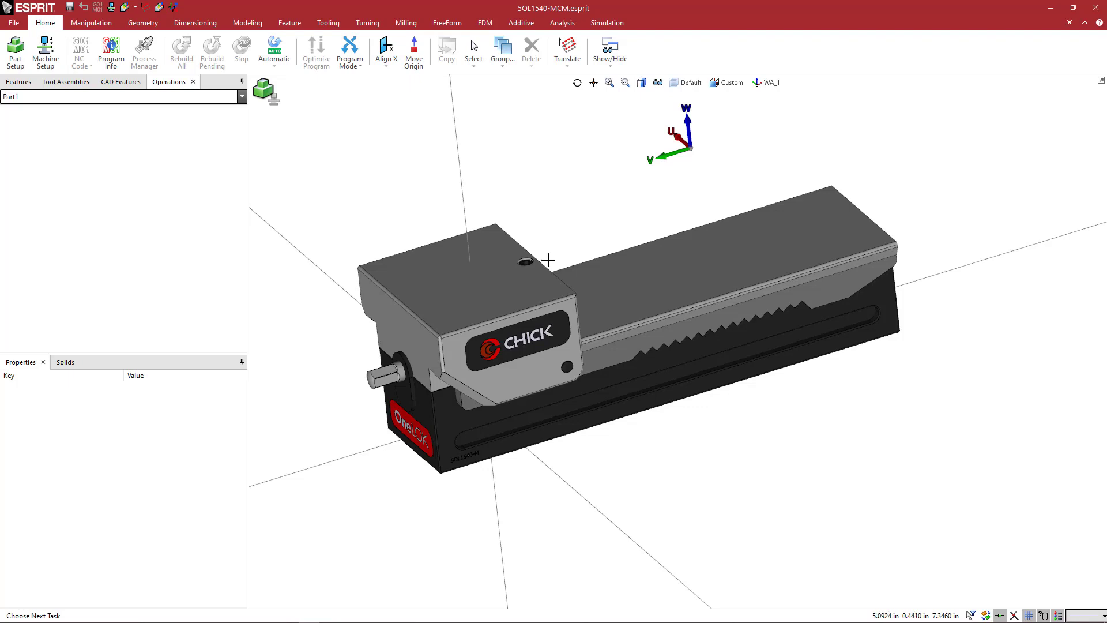
Delete the vise base and fixed jaw solids, and display the moveable and softjaws layers.
left_click_drag(332, 163, 702, 484)
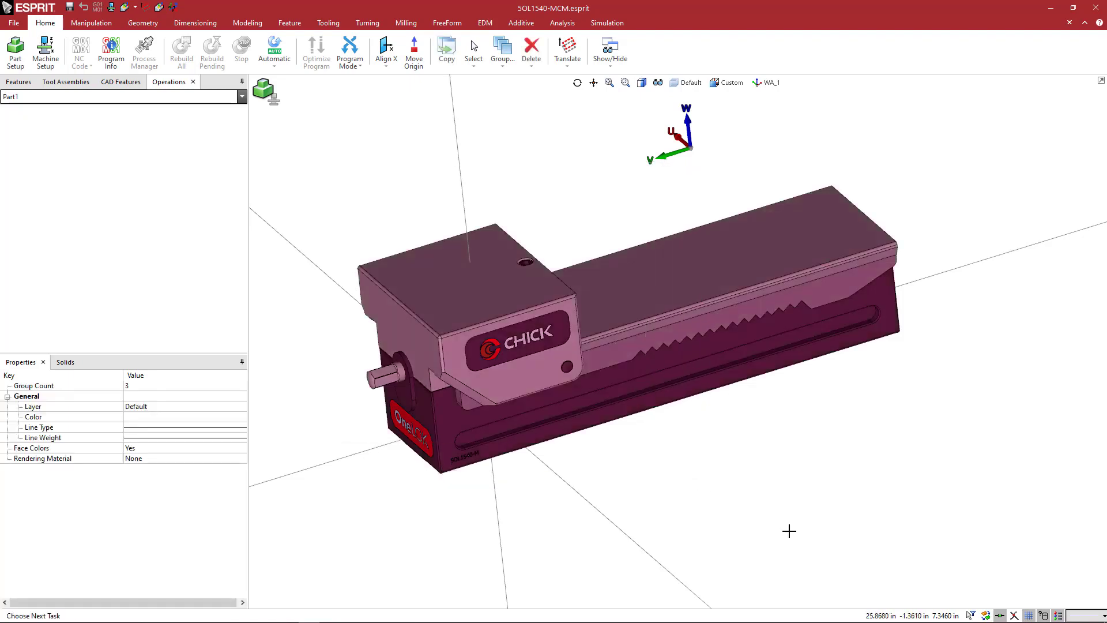
key("Delete")
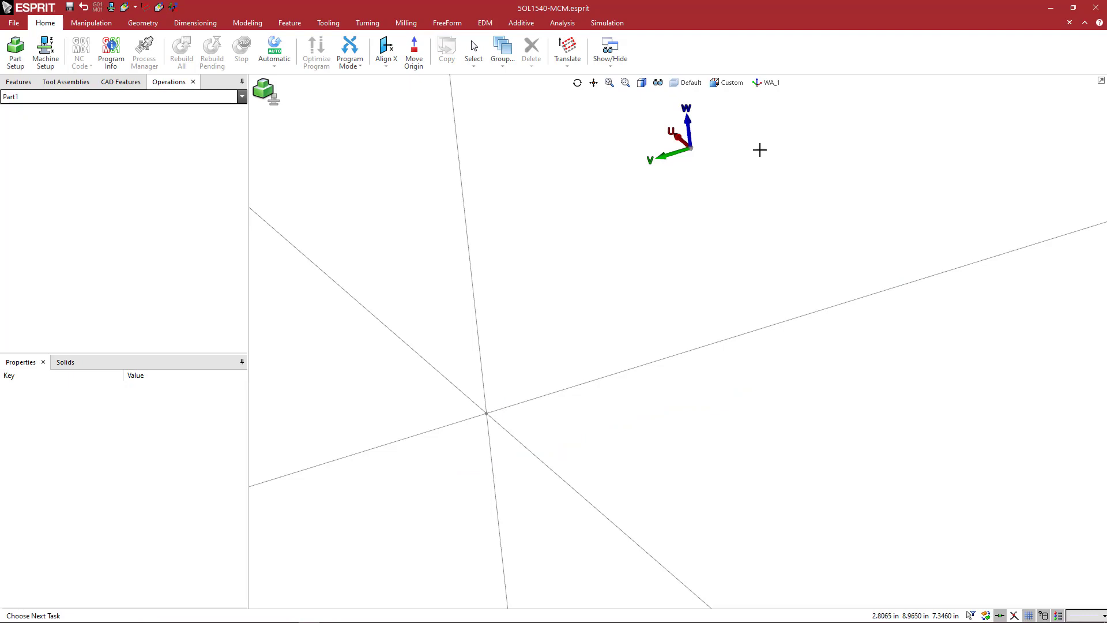
left_click(695, 85)
left_click(675, 115)
left_click(676, 129)
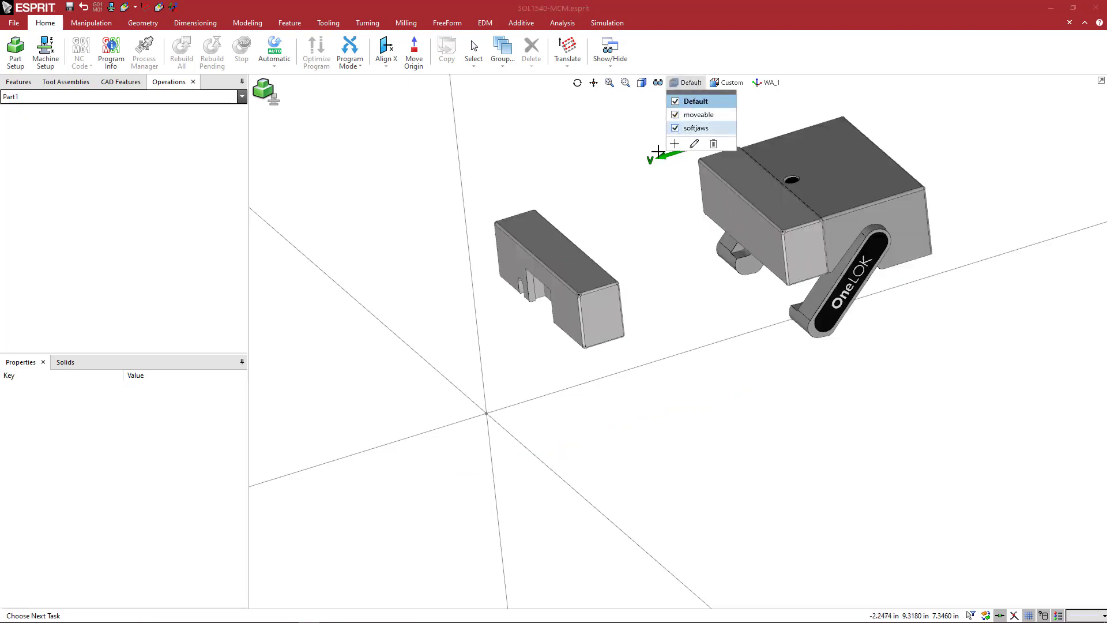
Delete the detached fixed-side soft jaw, keeping the movable jaw and its attached soft jaw.
middle_click_drag(630, 223, 588, 321, "ctrl")
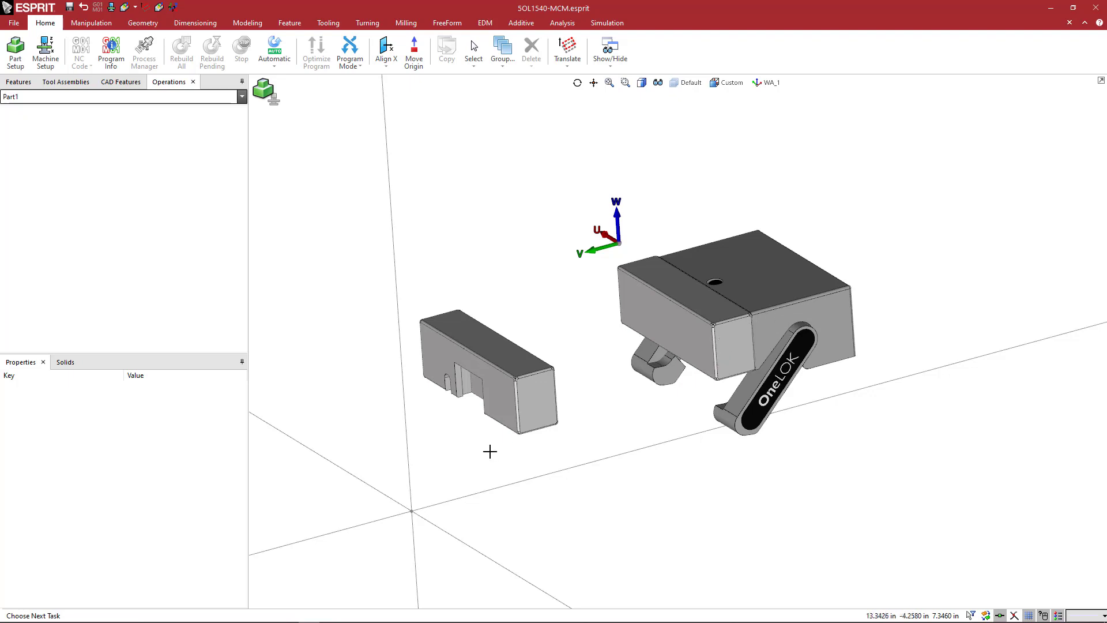
left_click(531, 401)
left_click(535, 407)
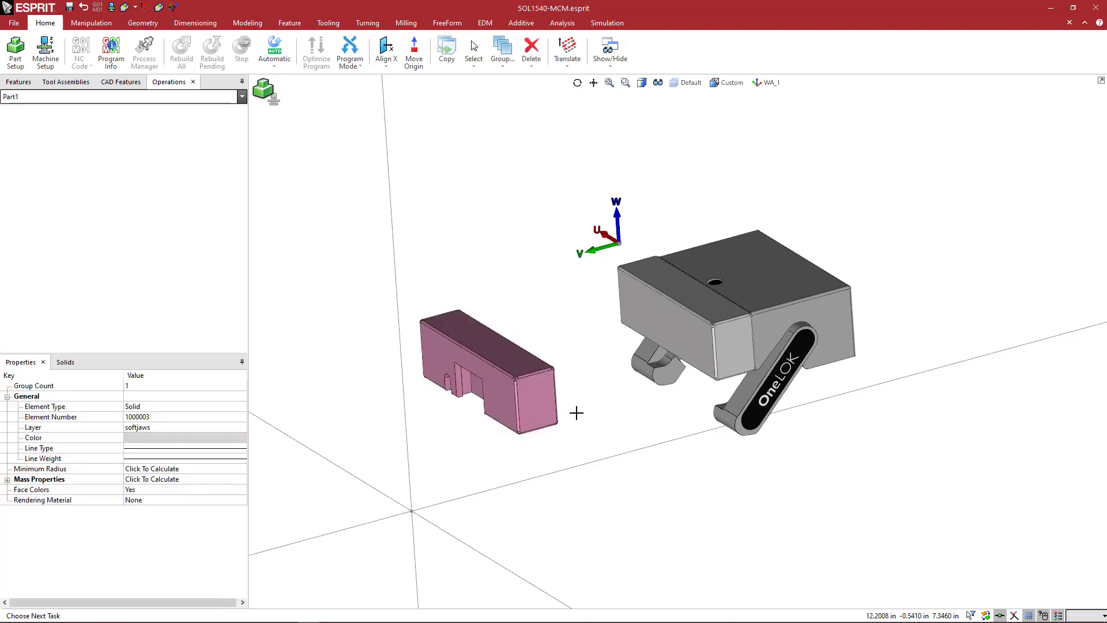
key("Delete")
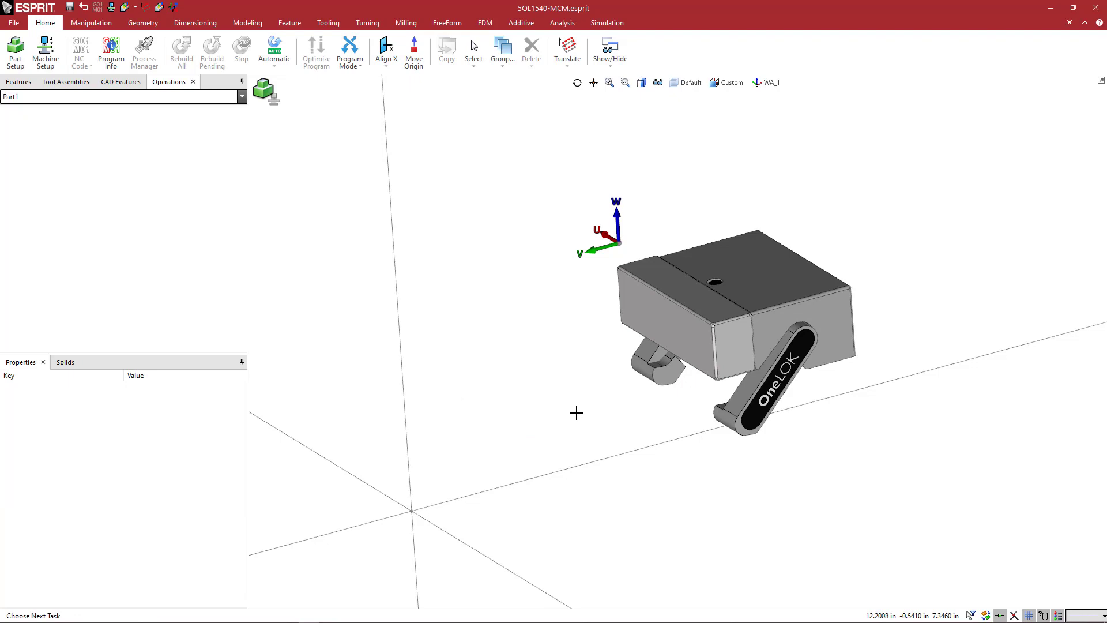
Activate the JA_1 workplane located on the movable jaw's clamping face.
middle_click_drag(601, 383, 602, 384)
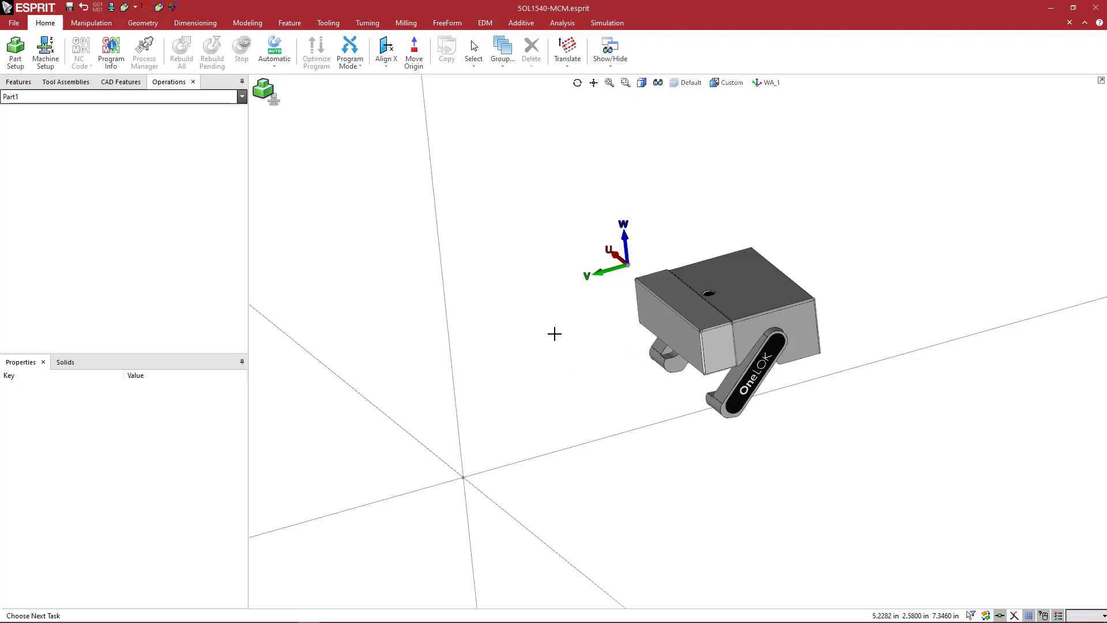
scroll(742, 342, "up", 2)
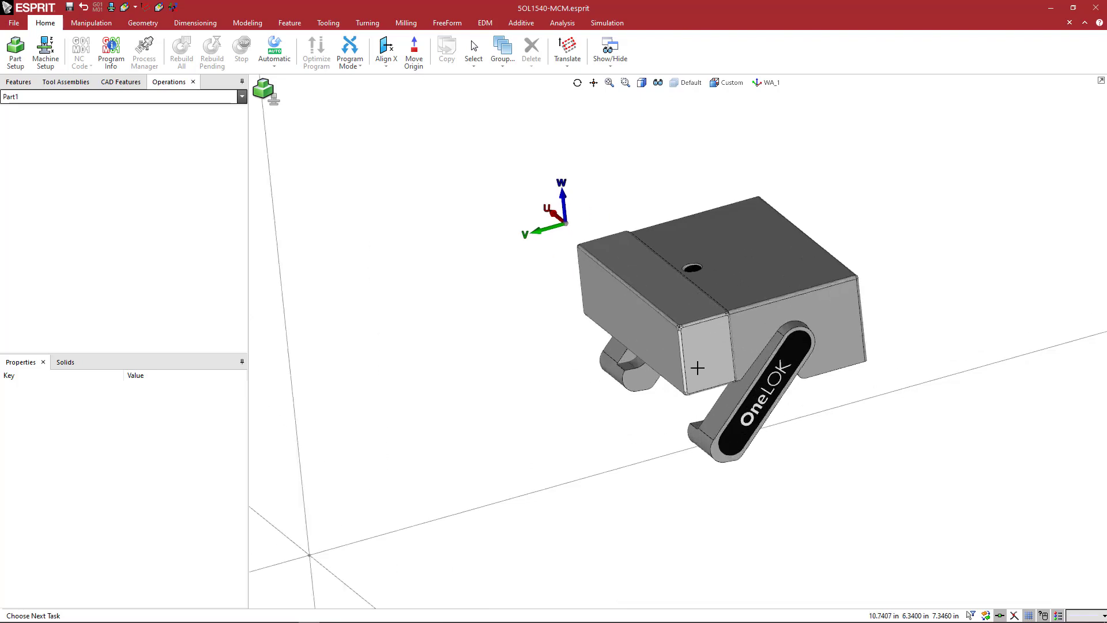
left_click(757, 87)
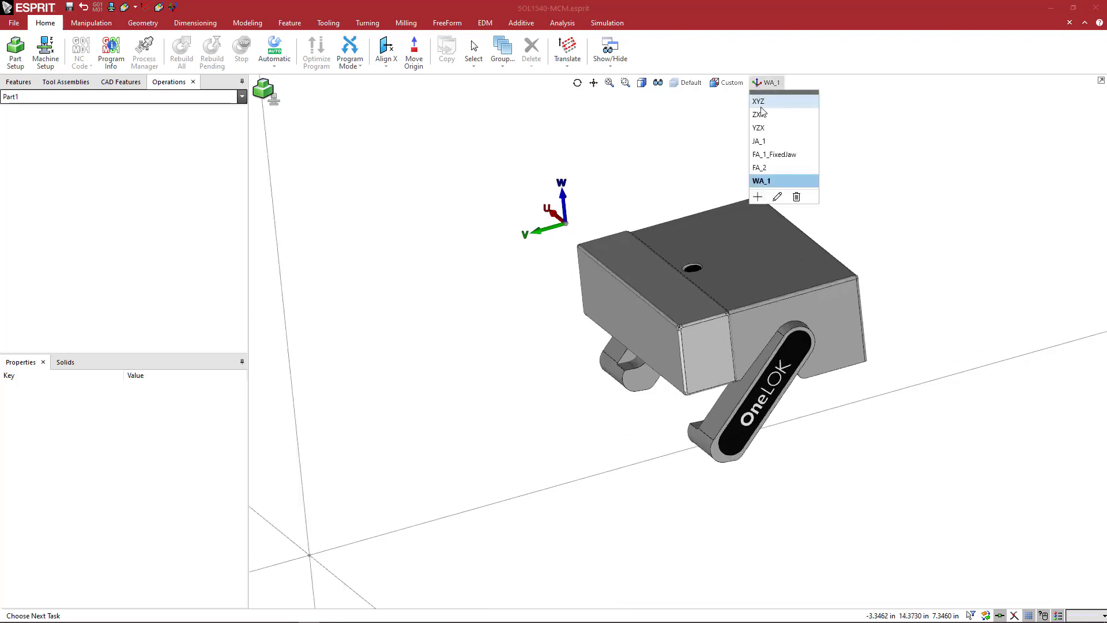
left_click(763, 145)
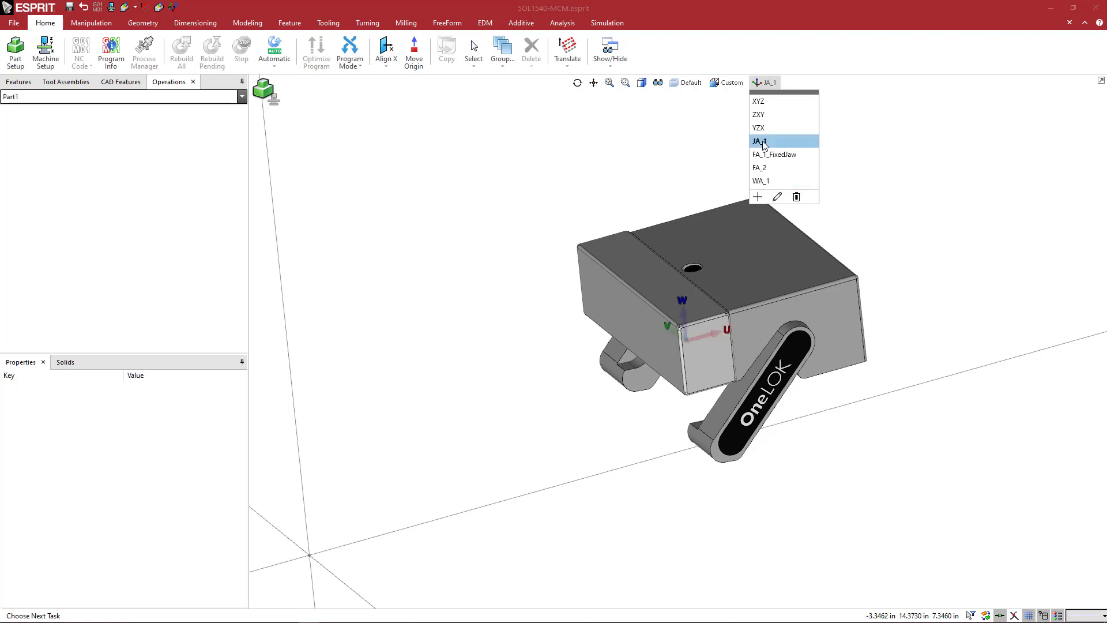
left_click(681, 154)
middle_click_drag(695, 188, 664, 182)
scroll(704, 206, "down", 1)
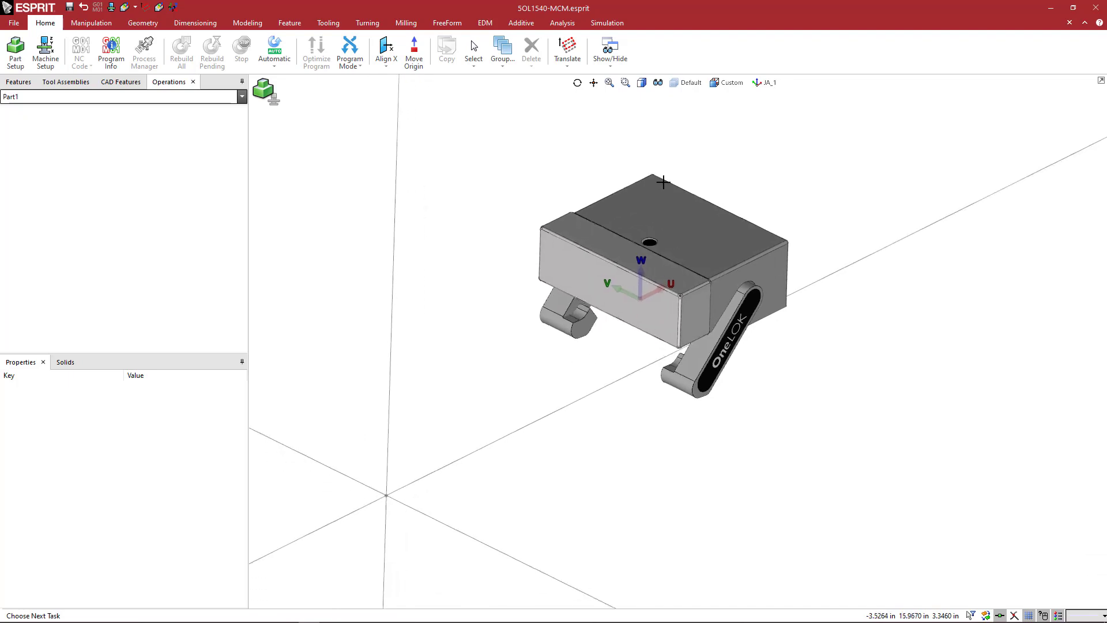
Move both movable jaw solids with an Align Plane transformation from the JA_1 workplane onto the XYZ plane.
left_click(536, 167)
left_click(823, 452)
right_click(571, 122)
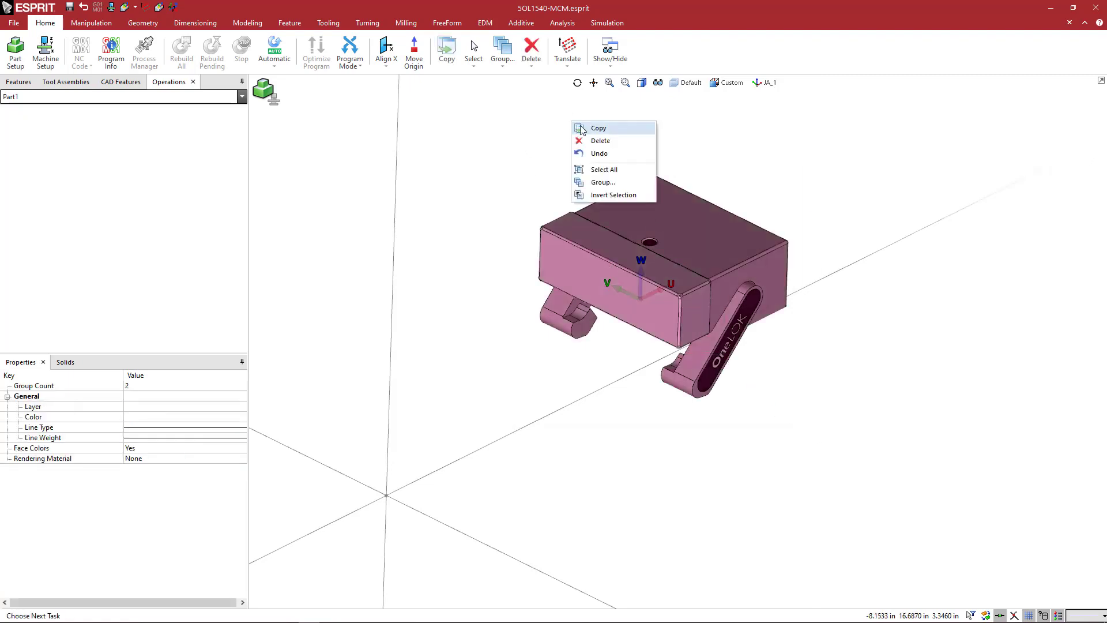
left_click(585, 129)
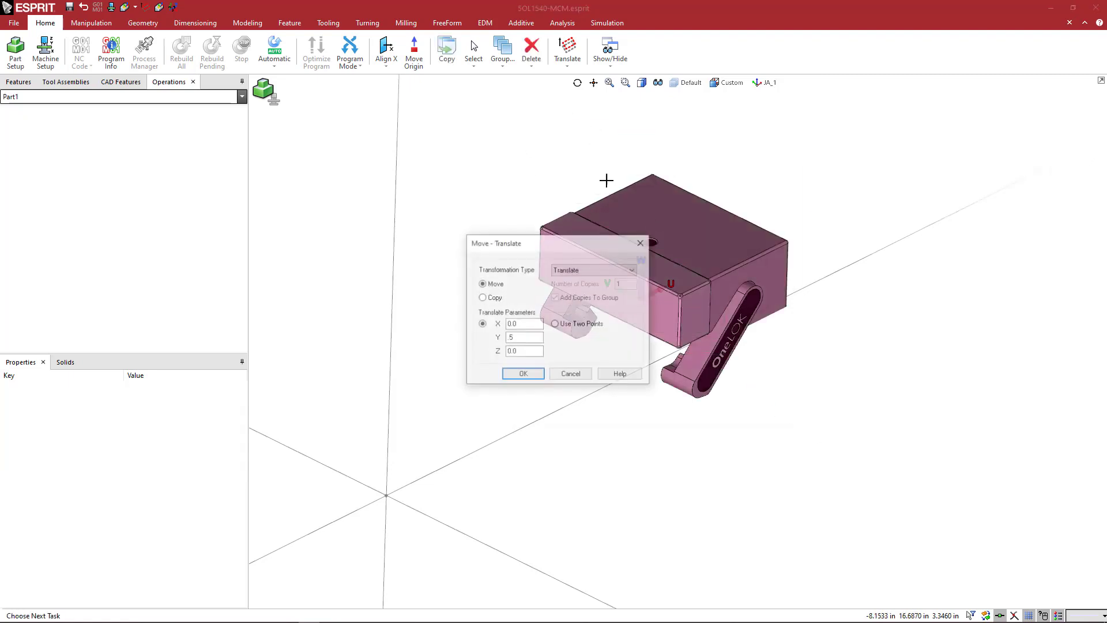
left_click(587, 271)
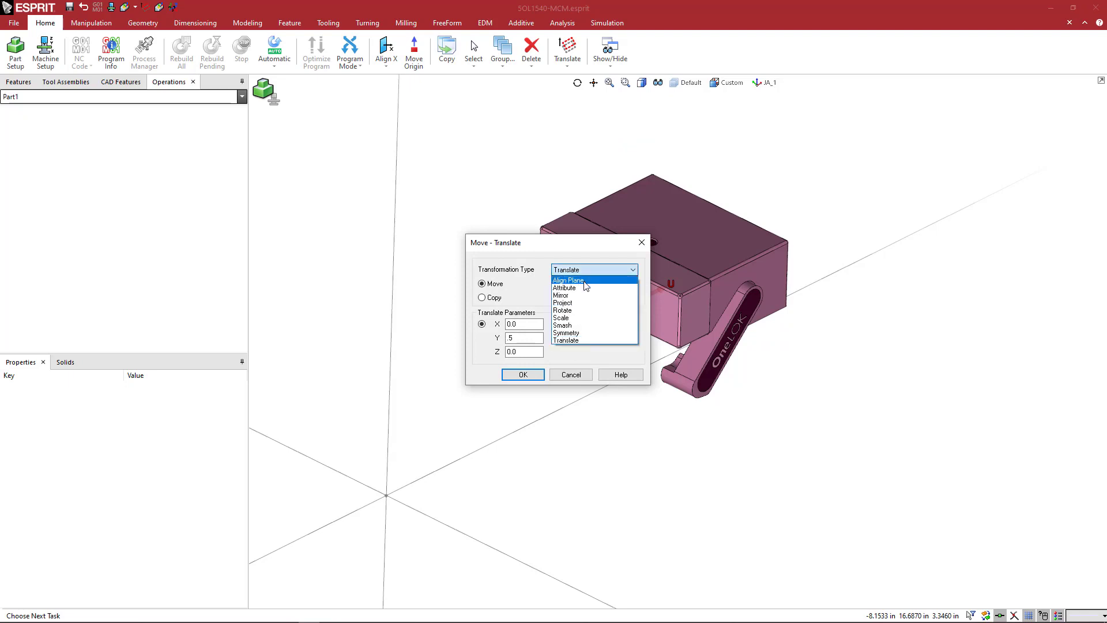
left_click(585, 281)
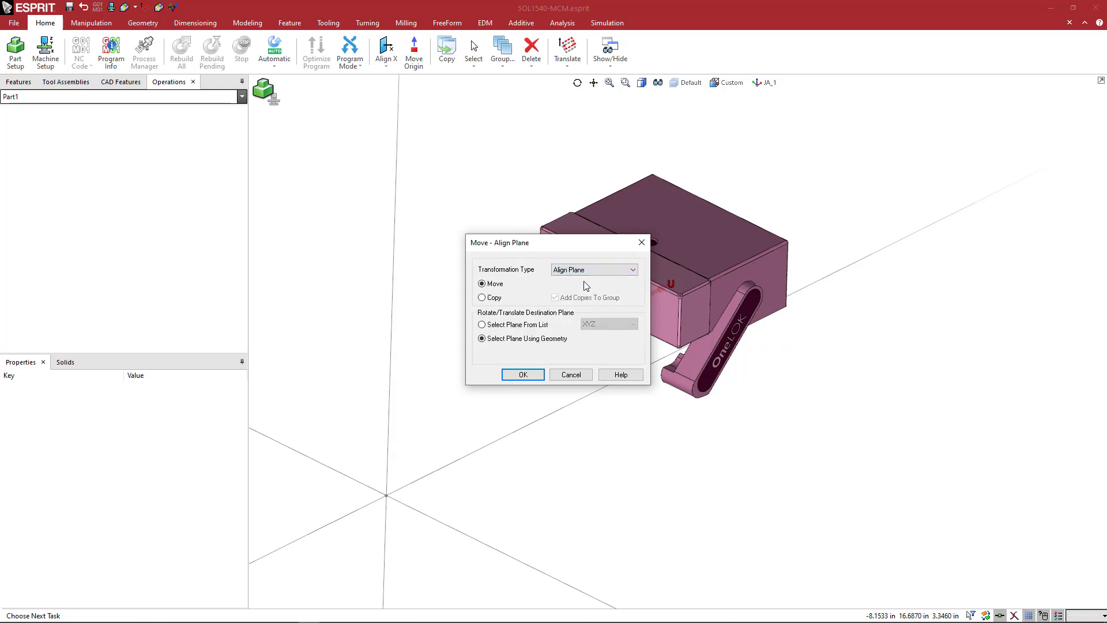
left_click(489, 325)
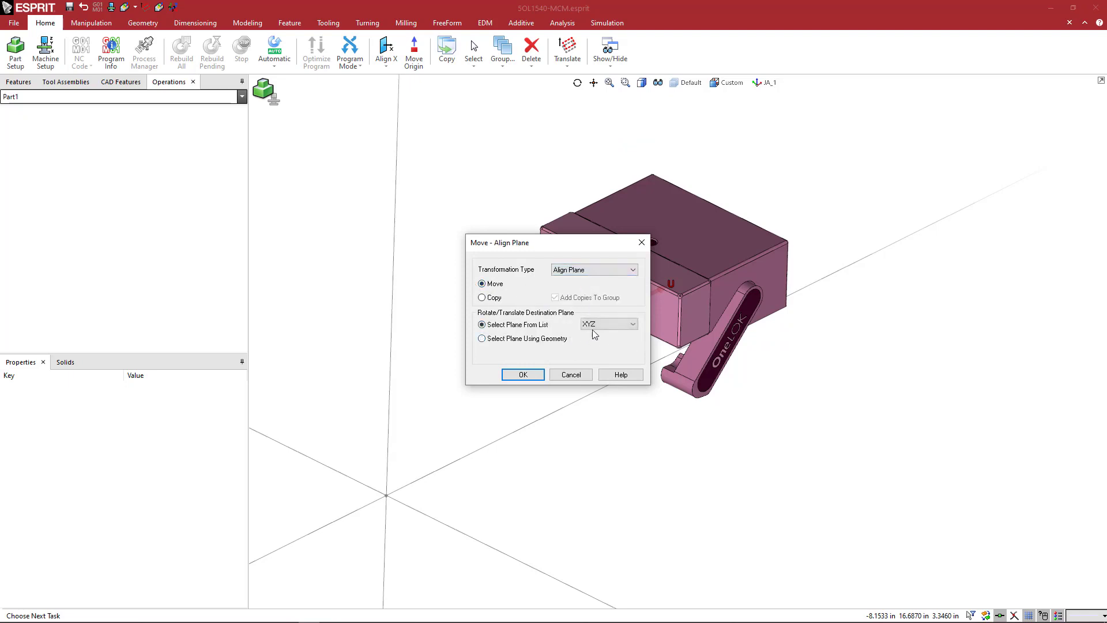
left_click(523, 375)
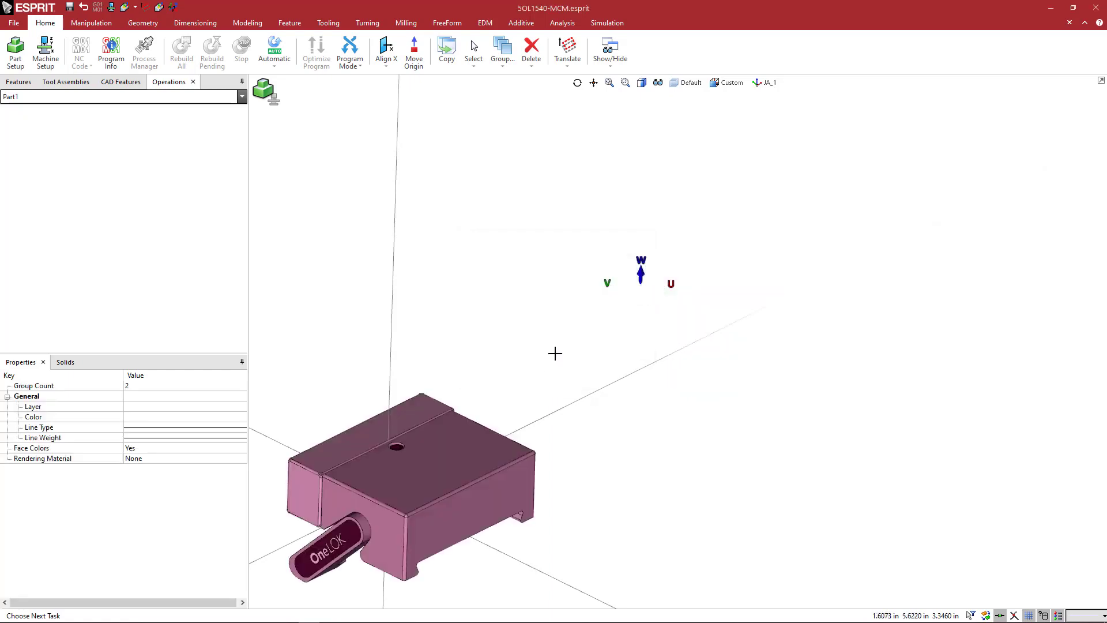
left_click(564, 274)
scroll(576, 284, "down", 3)
middle_click_drag(581, 343, 665, 337)
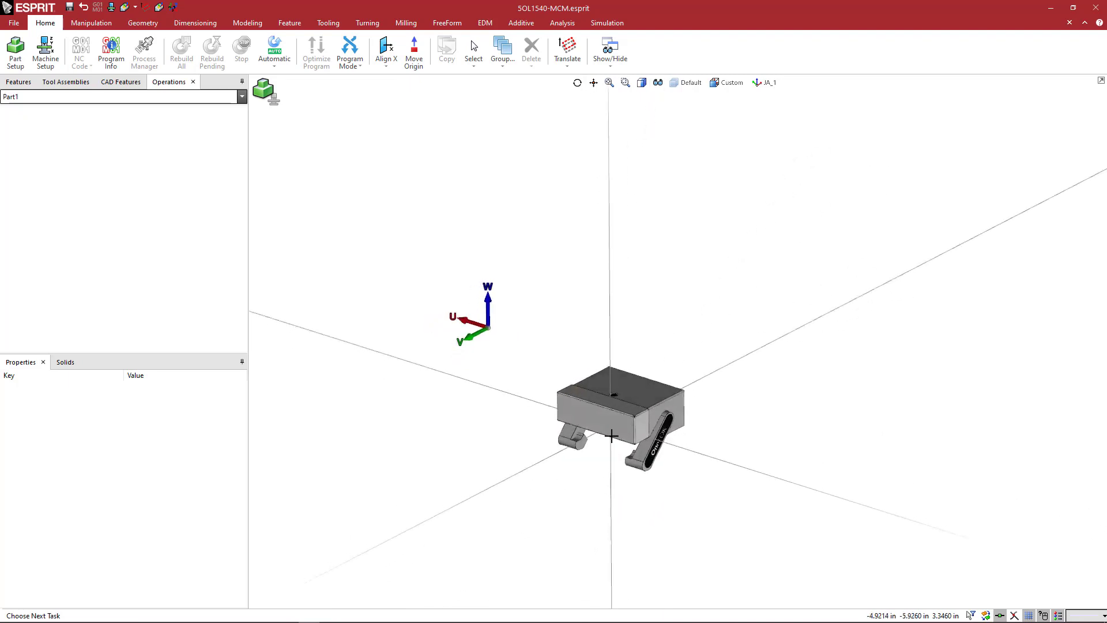
scroll(611, 436, "up", 3)
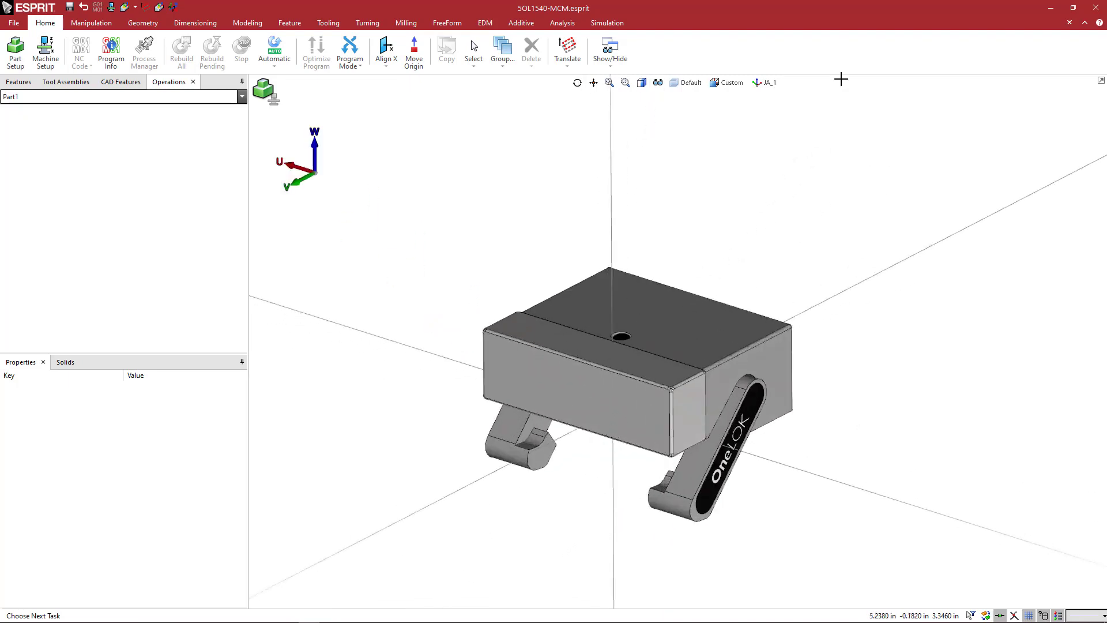
Delete the JA_1, FA_1_FixedJaw, FA_2 and WA_1 workplanes, keeping only XYZ, ZXY and YZX.
left_click(764, 84)
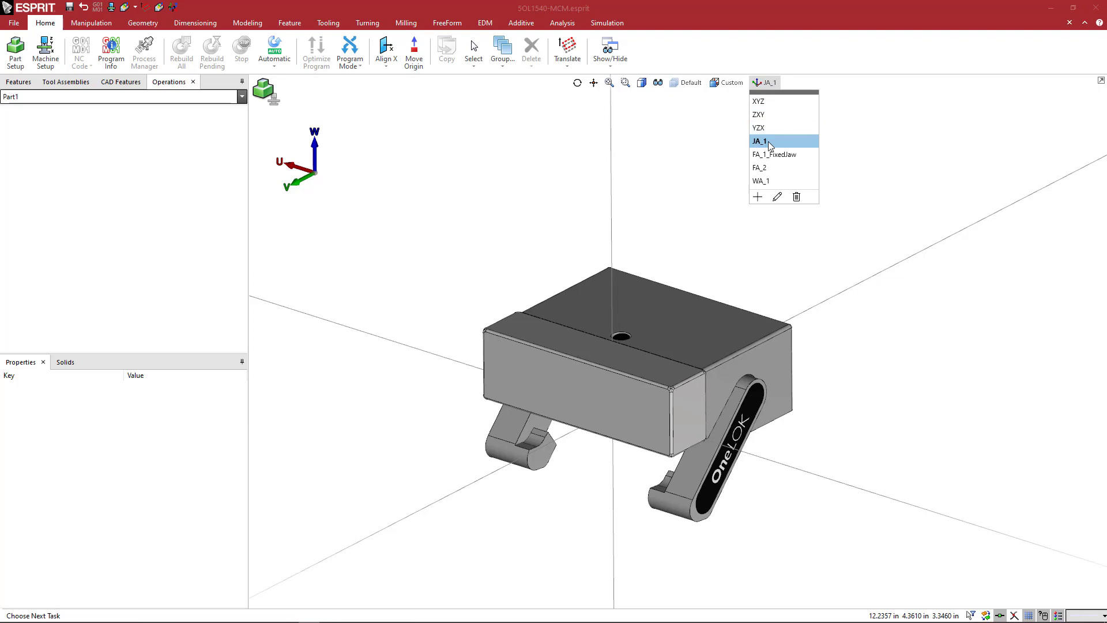
key("Delete")
key("Delete")
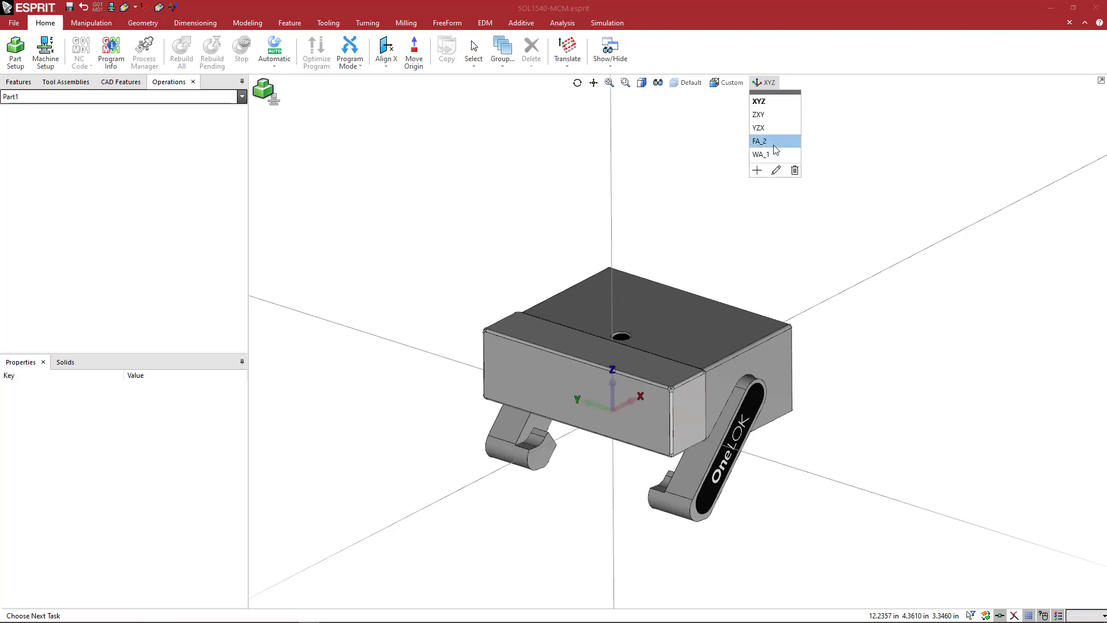
key("Delete")
key("Delete")
left_click(741, 231)
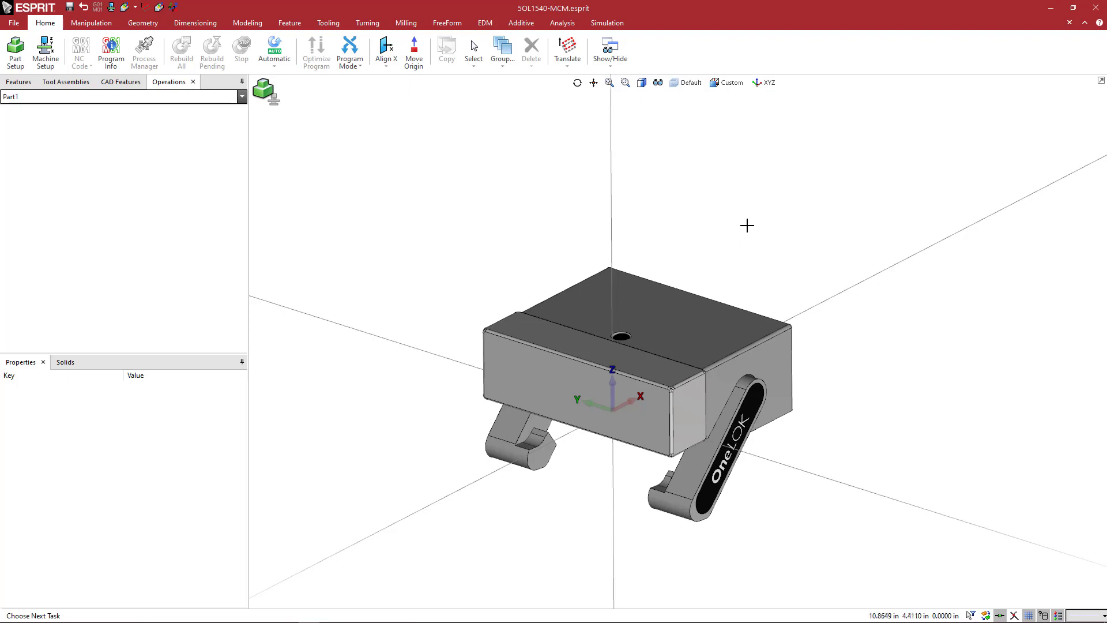
middle_click_drag(778, 225, 769, 219)
left_click(764, 83)
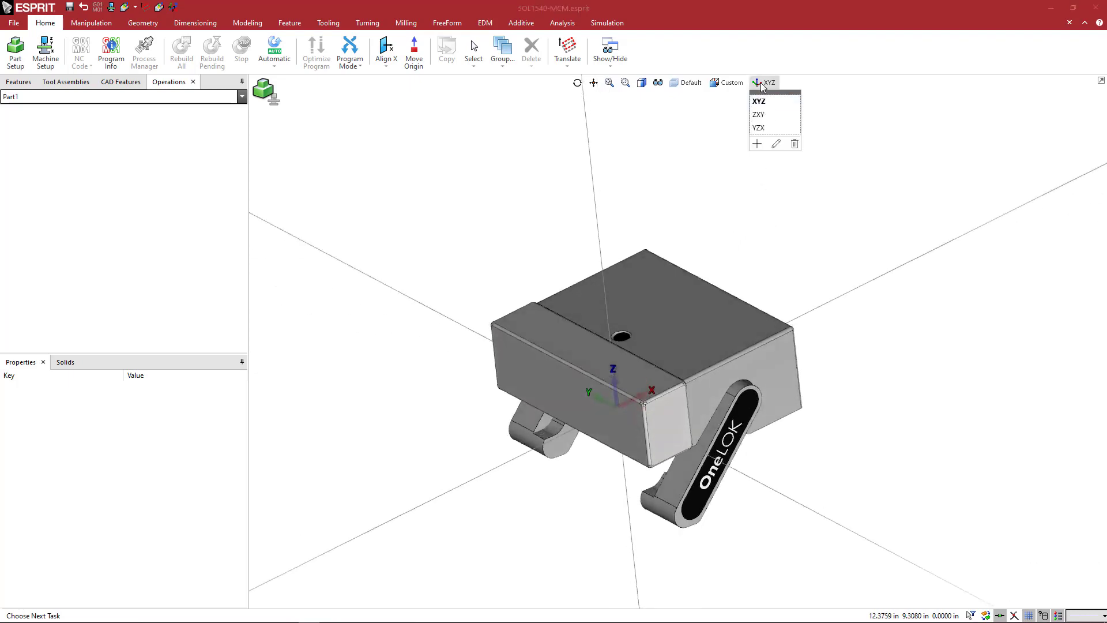
left_click(717, 163)
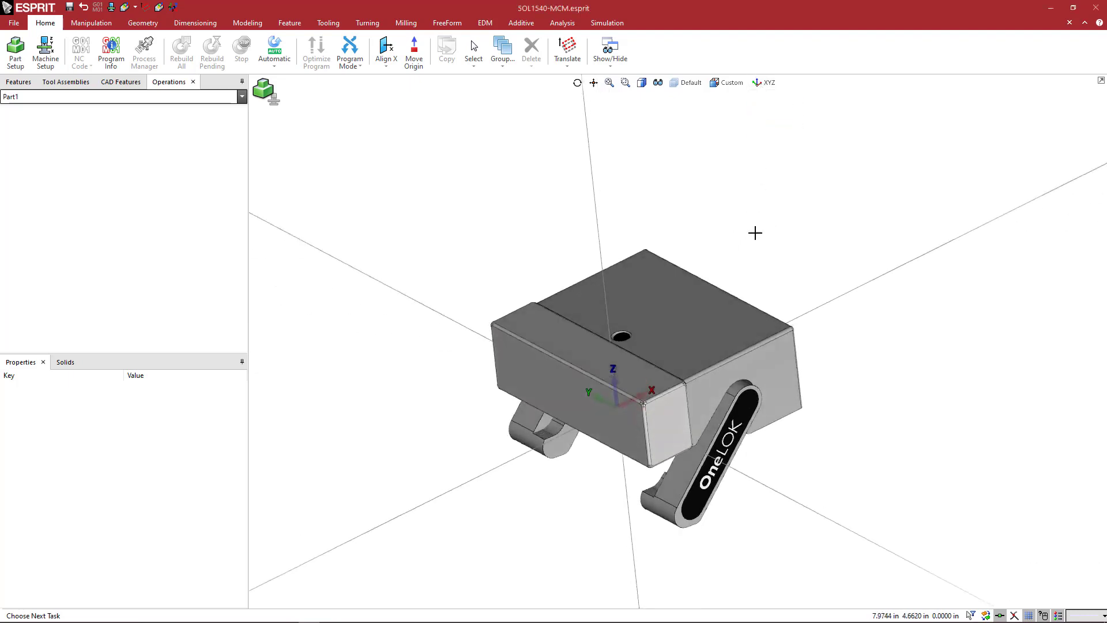
Save the document under the new name 5OL1540-MCM_MoveableJaw.esprit in the OneLOK Vise folder.
mouse_move(755, 232)
middle_mouse_down()
mouse_move(781, 227)
mouse_move(761, 234)
mouse_move(791, 252)
mouse_move(766, 227)
mouse_move(774, 233)
middle_mouse_up()
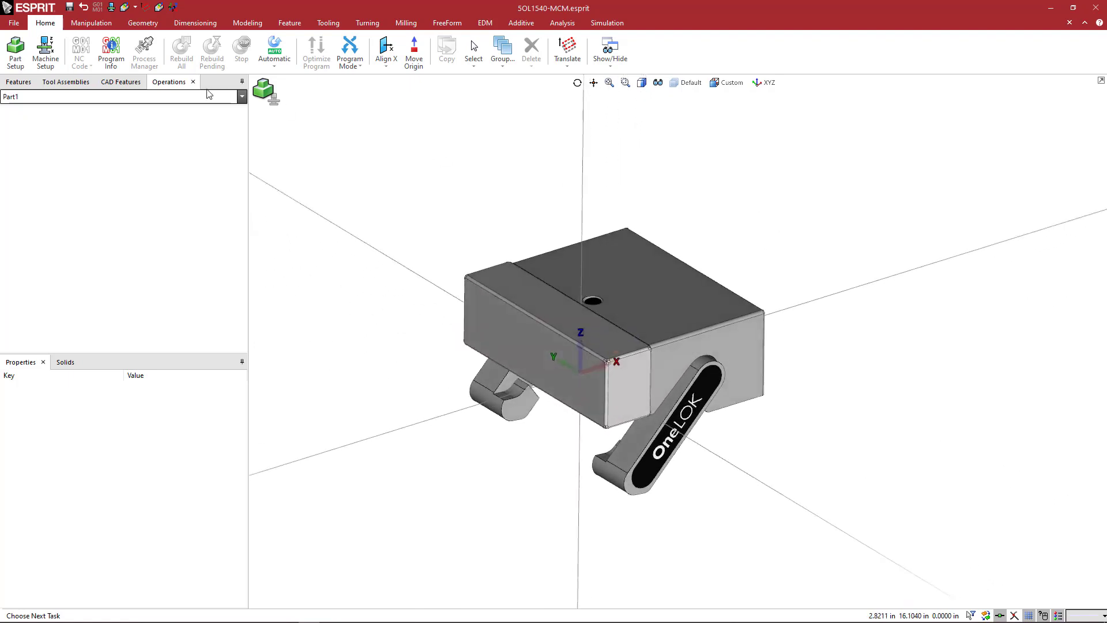
middle_click_drag(429, 192, 436, 203)
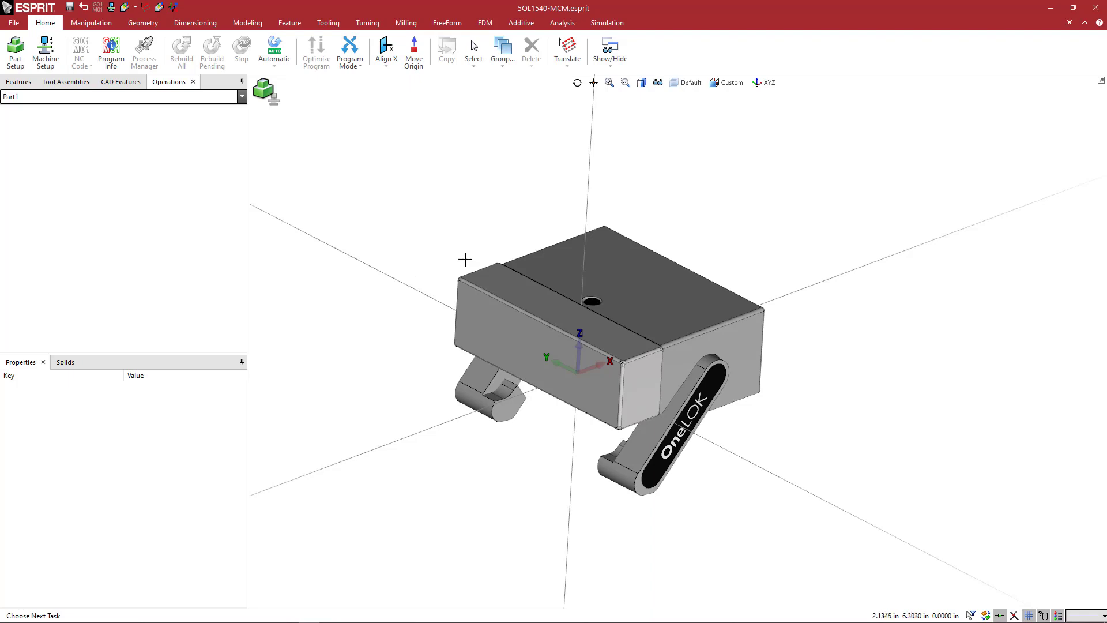
left_click(15, 23)
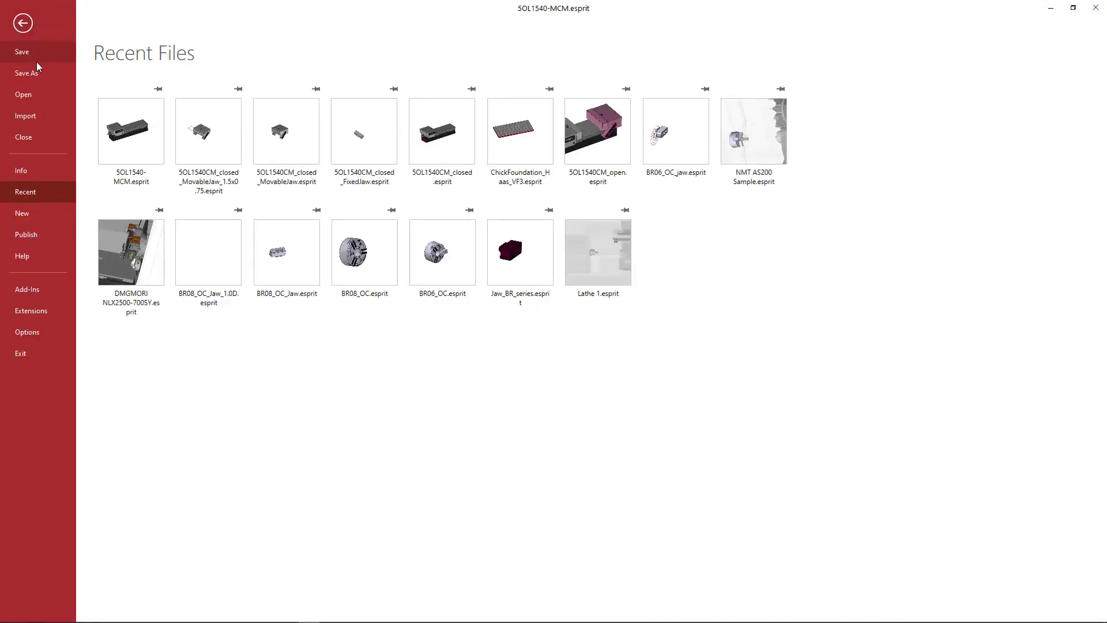
left_click(26, 73)
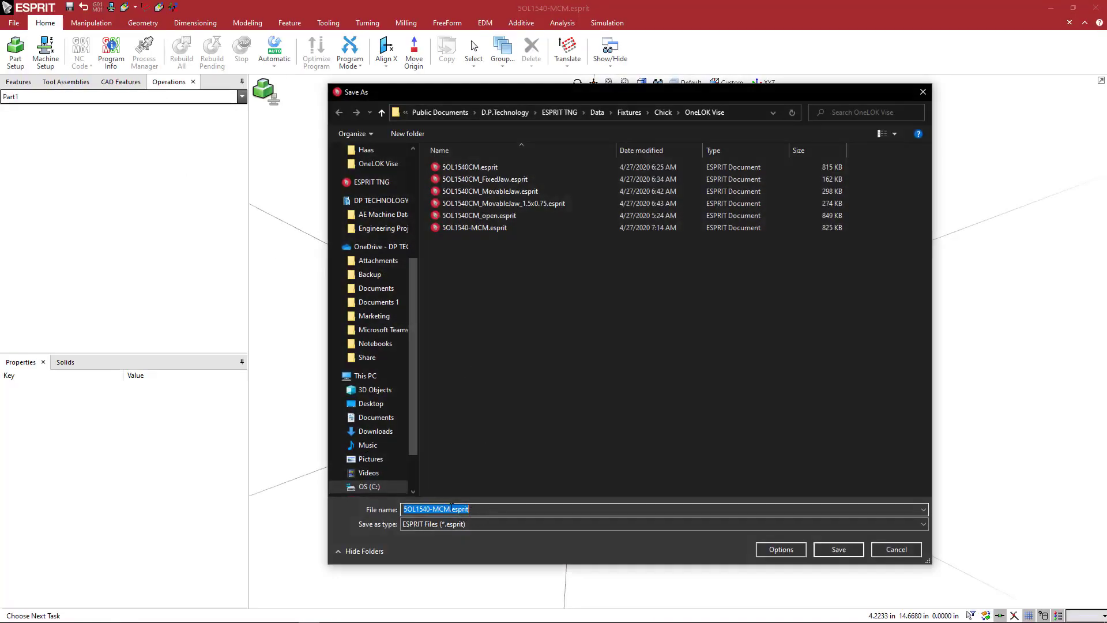
left_click(451, 509)
type("_")
type("MoveableJaw")
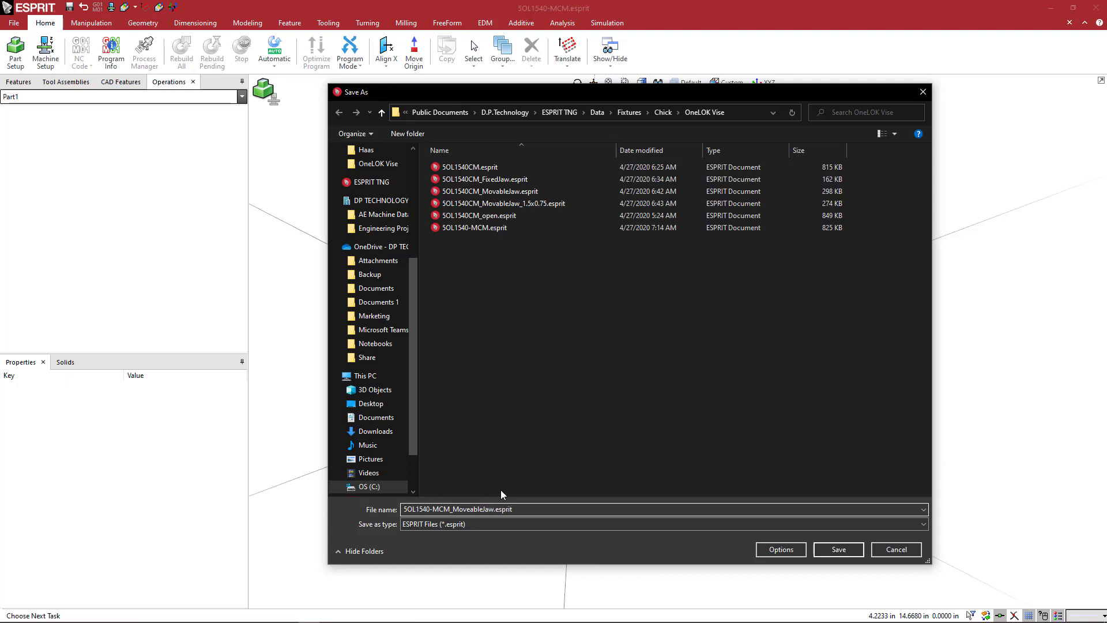
key("Return")
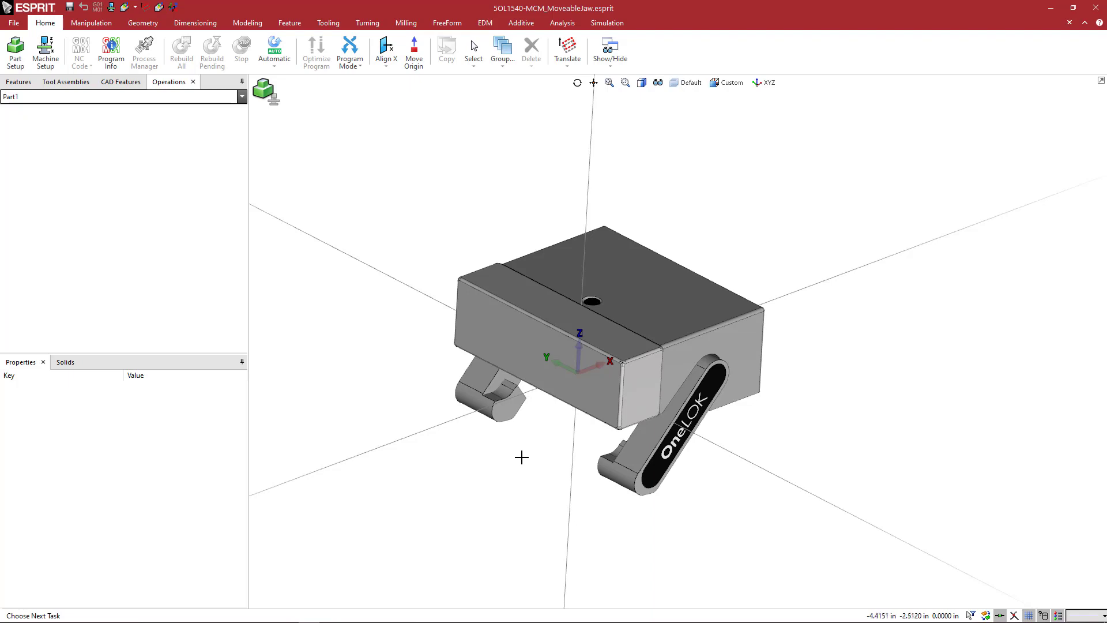
Create a line parallel to the Y axis, offset 0.75 in outward from the jaw's clamping face.
mouse_move(506, 257)
middle_mouse_down()
mouse_move(495, 254)
mouse_move(518, 269)
middle_mouse_up()
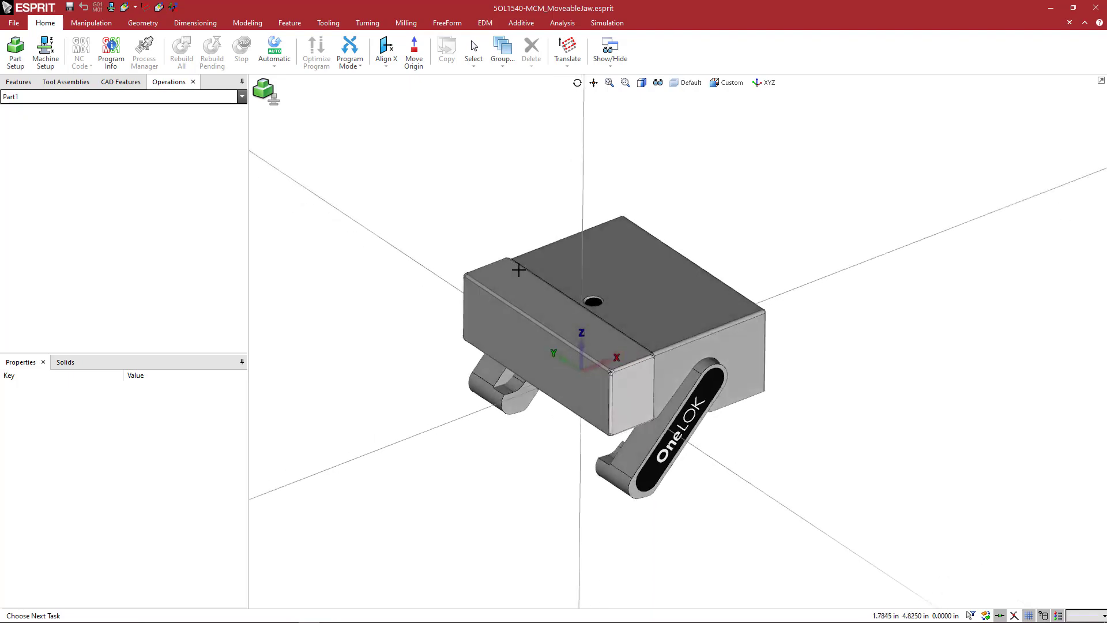
scroll(521, 233, "down", 3)
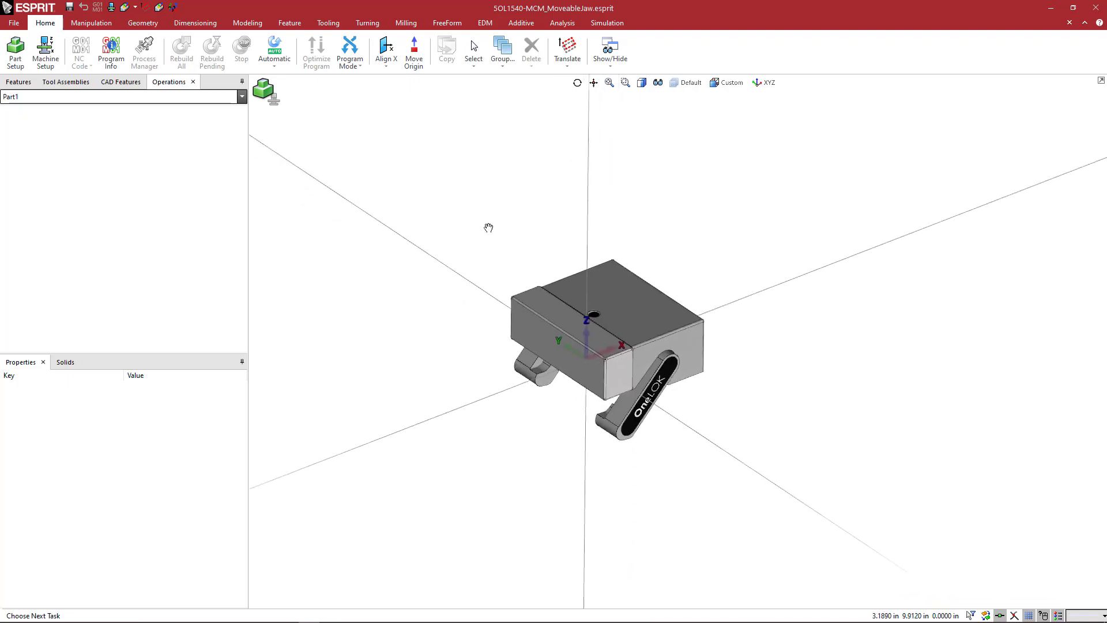
left_click(150, 25)
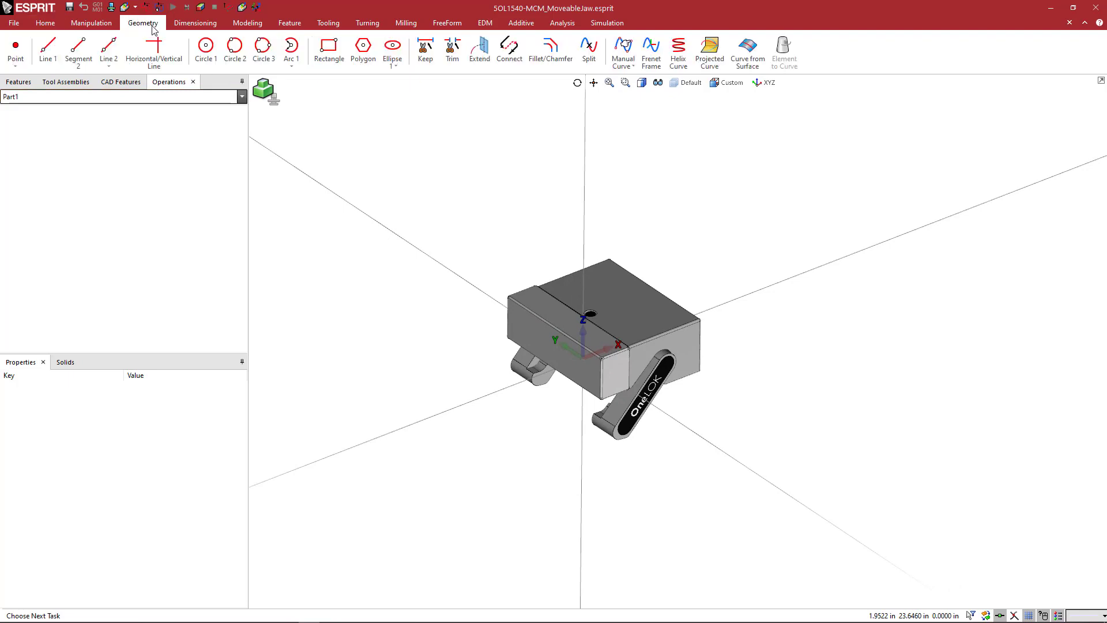
left_click(48, 49)
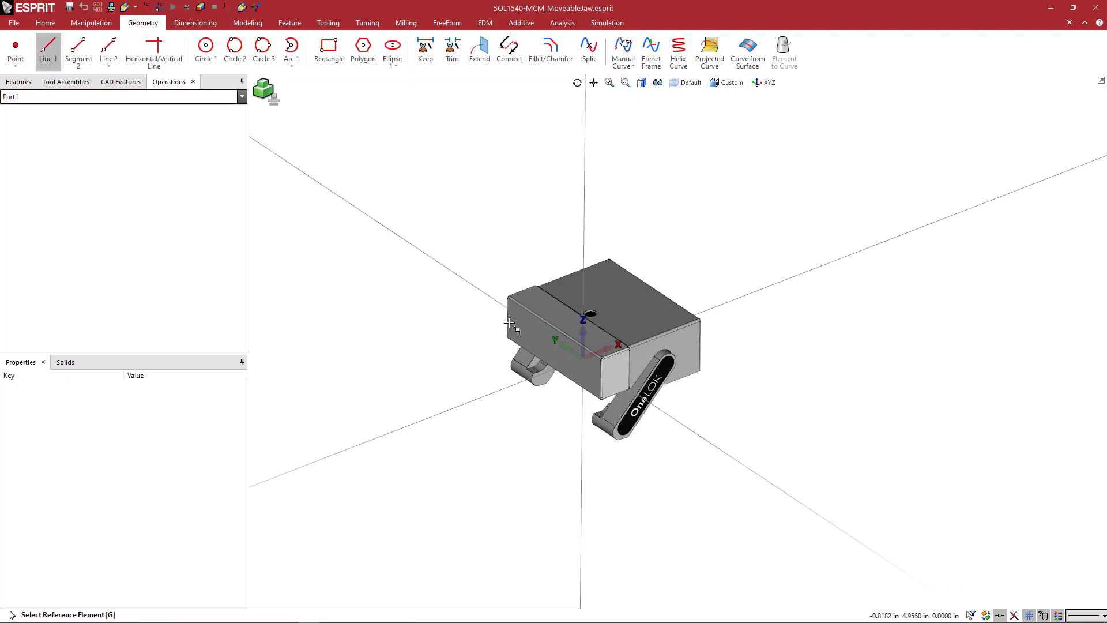
left_click(487, 295)
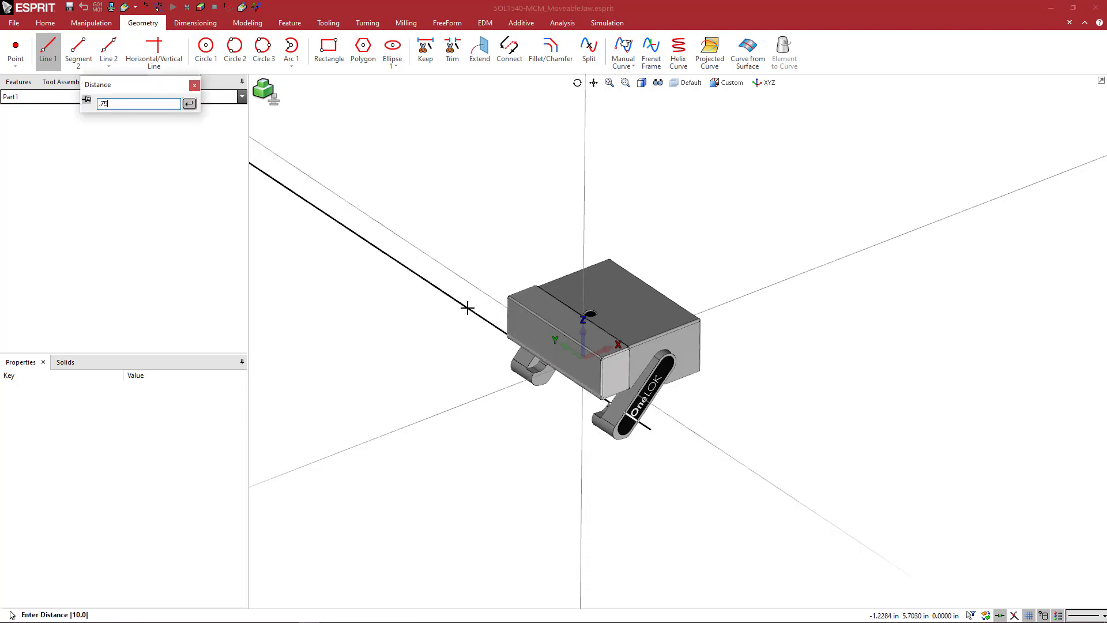
key("Return")
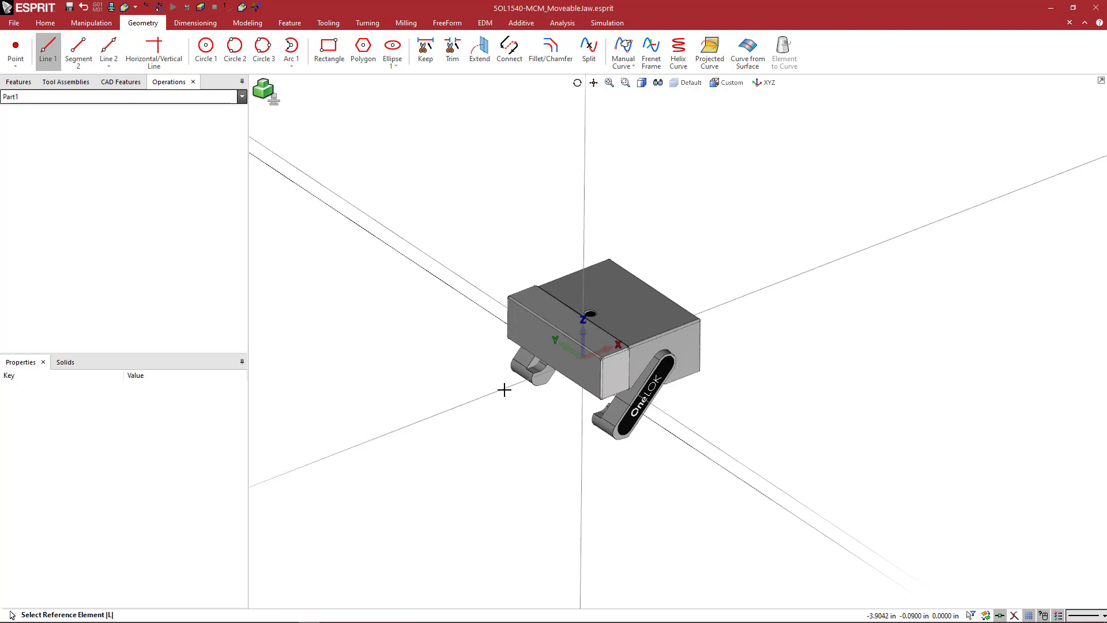
Add lines parallel to the X axis on both sides of the jaw, plus another Y-parallel line farther in front of its clamping face.
left_click(504, 390)
left_click(505, 390)
left_click(441, 326)
left_click(502, 391)
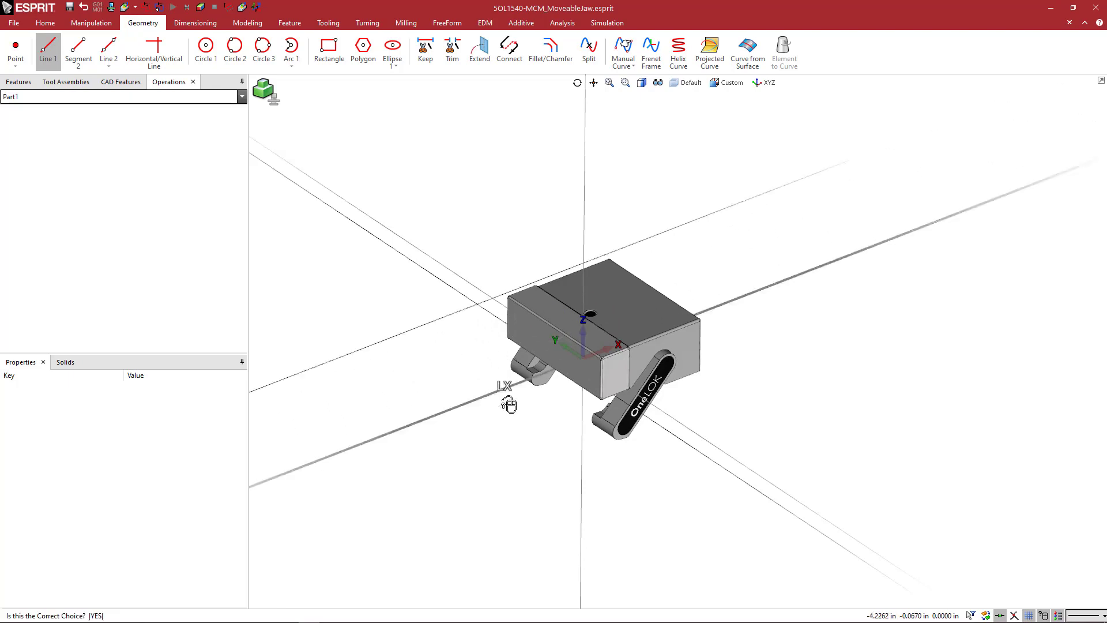
left_click(509, 403)
left_click(603, 514)
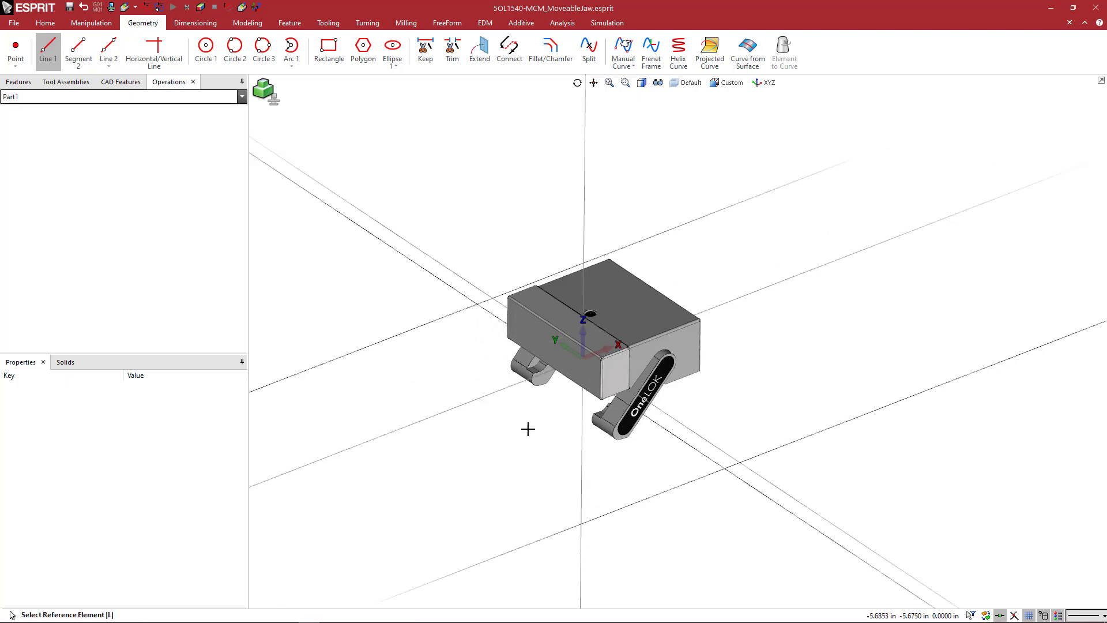
left_click(681, 437)
left_click(681, 438)
left_click(571, 470)
middle_click_drag(686, 456, 667, 473)
scroll(466, 167, "down", 2)
Trim the construction lines with Keep into a closed rectangle in front of and overlapping the jaw's clamping side.
left_click(427, 56)
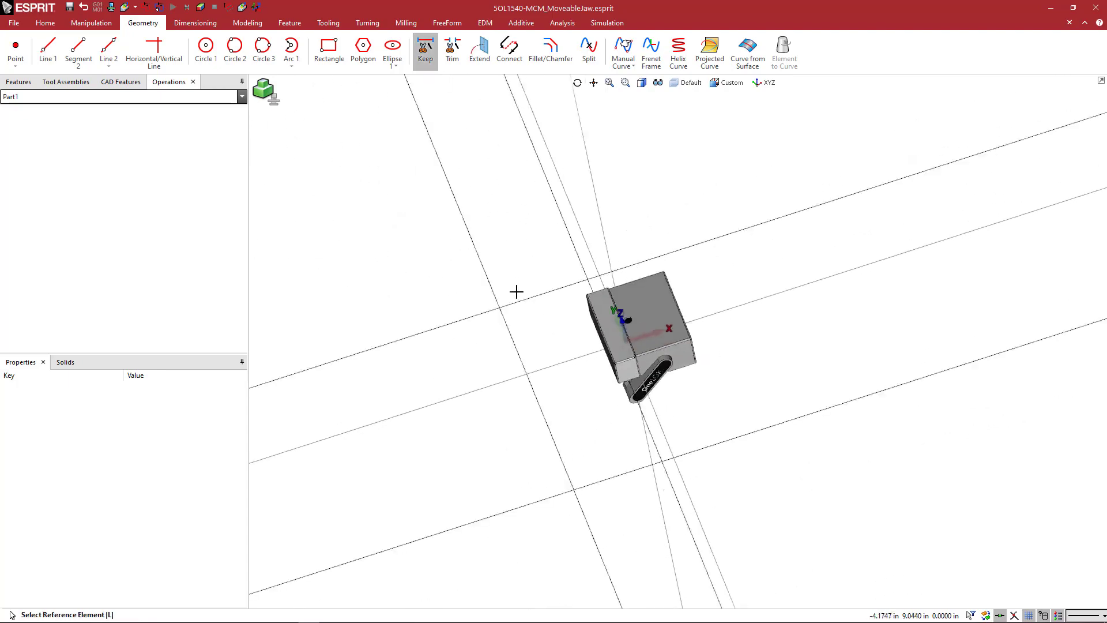
left_click(511, 304)
left_click(511, 303)
left_click(508, 333)
left_click(508, 333)
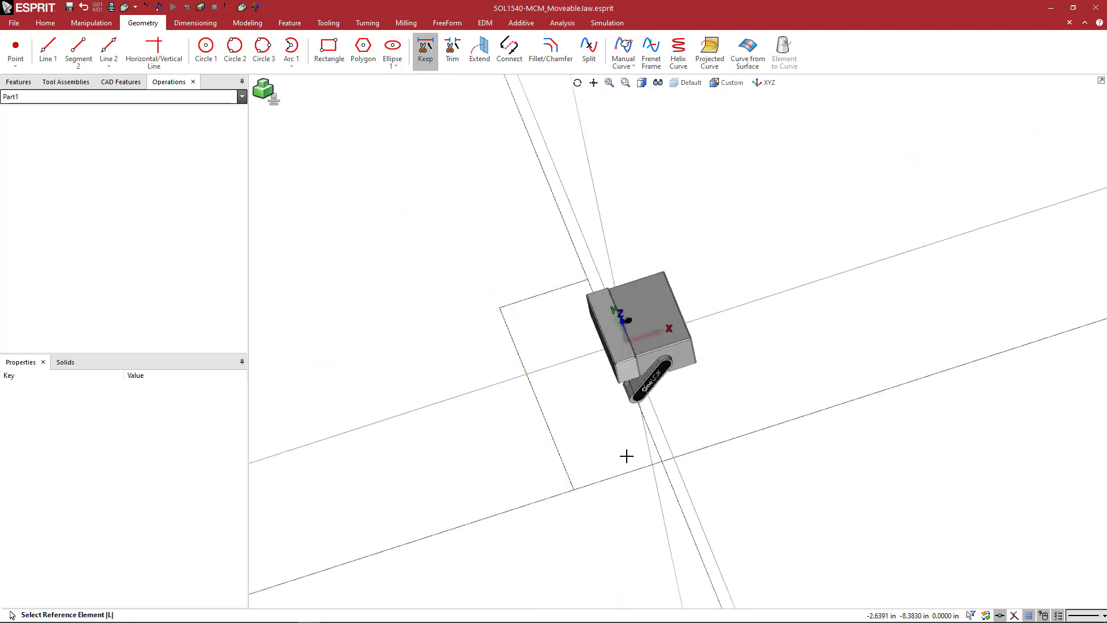
left_click(646, 465)
left_click(652, 460)
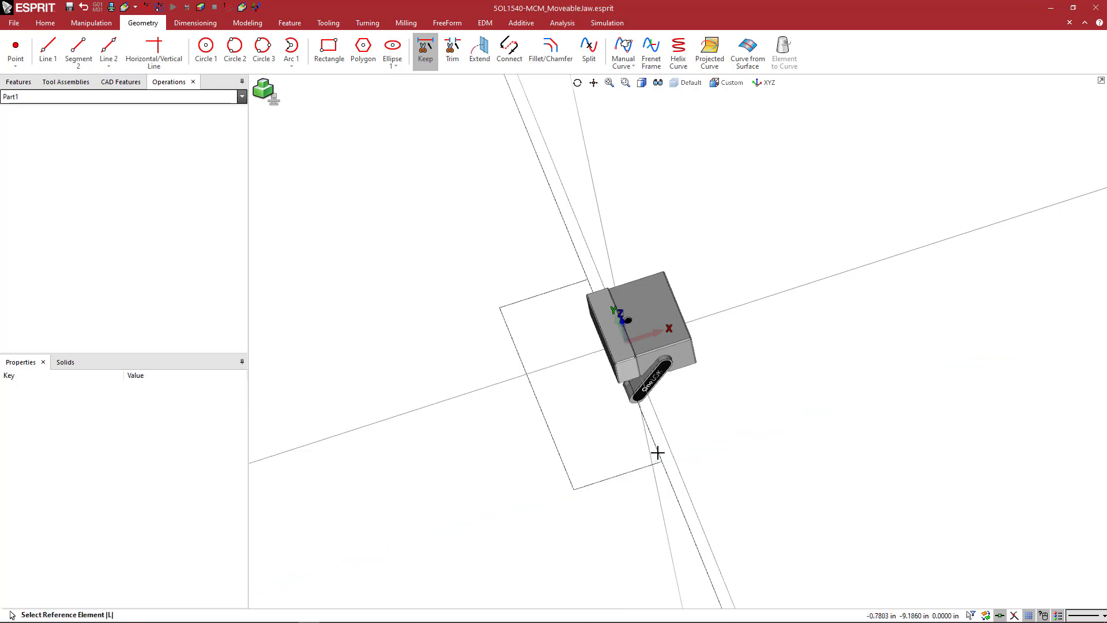
left_click(658, 453)
key("Escape")
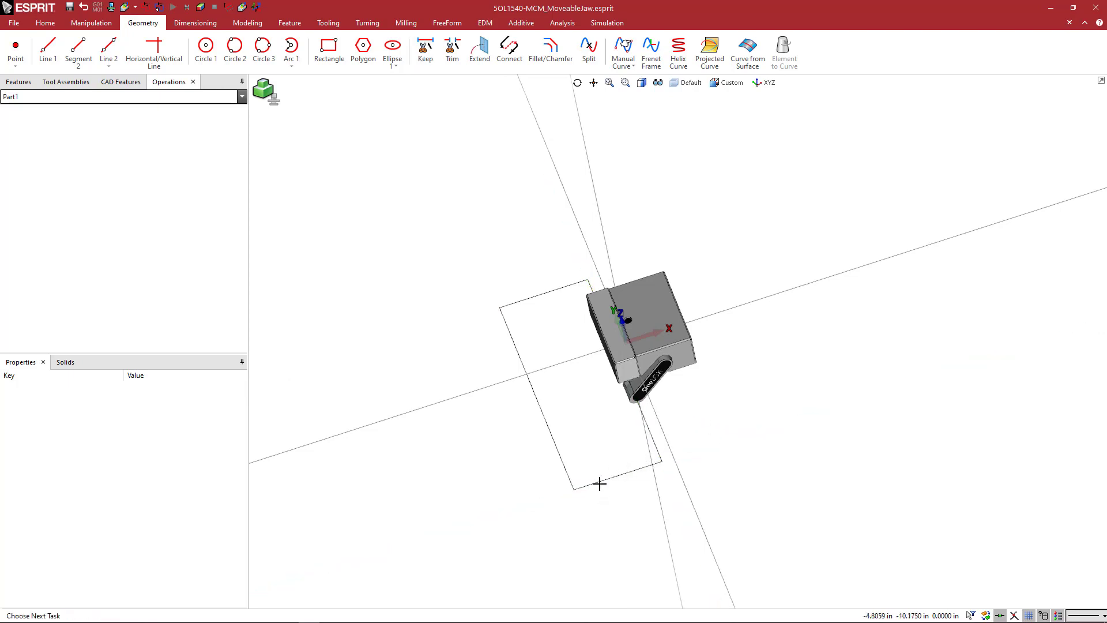
Translate the whole rectangle profile by 0 in Y and 1.5 in in Z, moving it rather than copying.
double_click(600, 481)
key("ctrl+c")
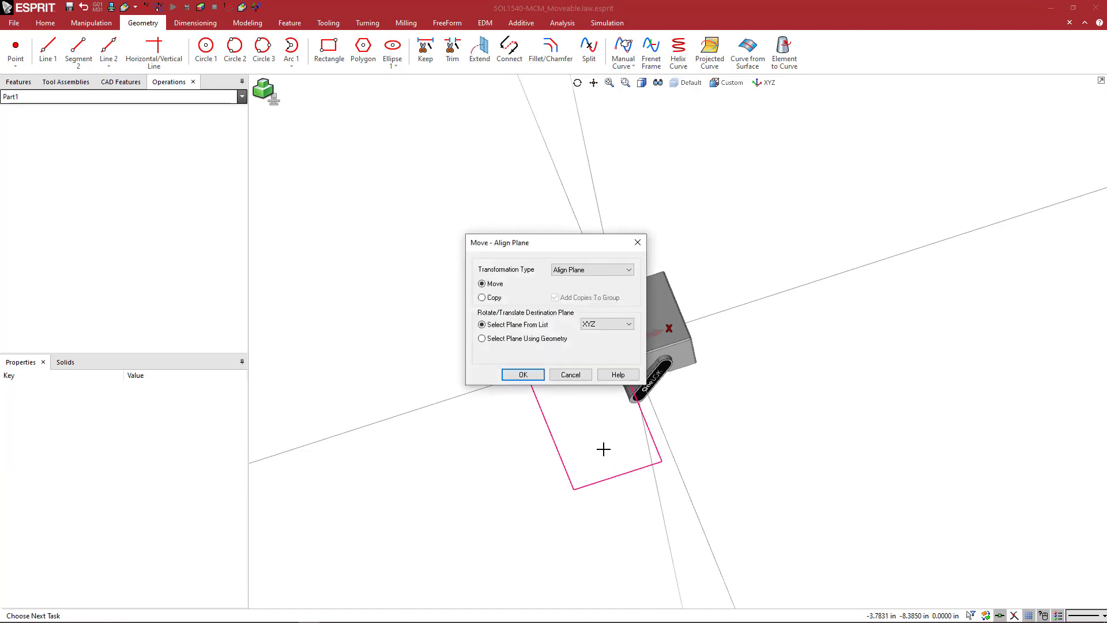
key("t")
double_click(524, 339)
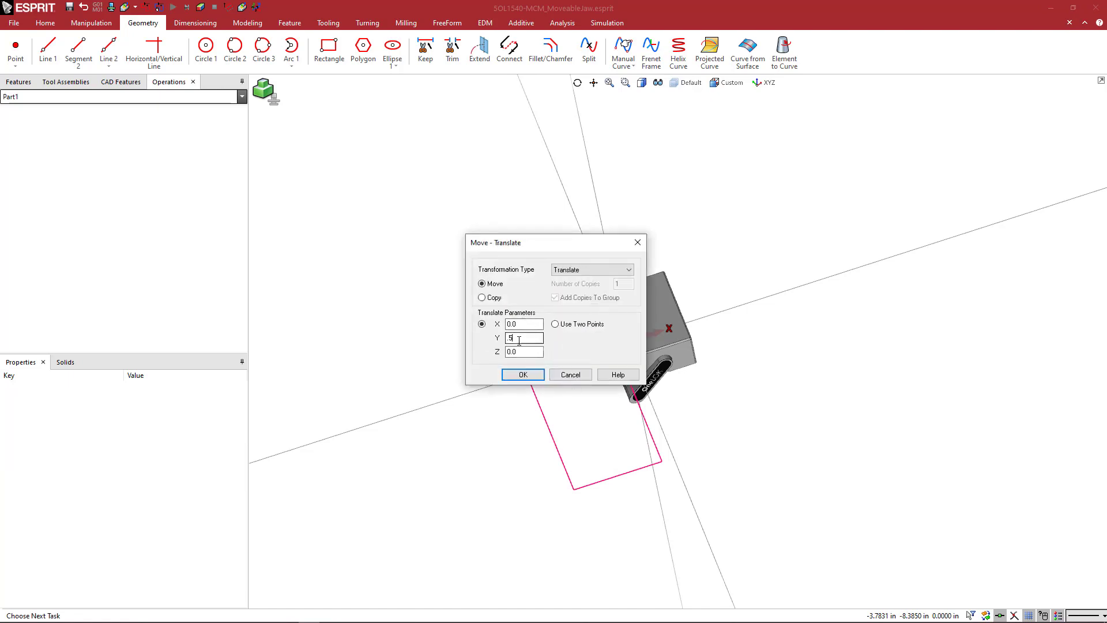
type("0")
double_click(521, 352)
left_click_drag(521, 247, 348, 181)
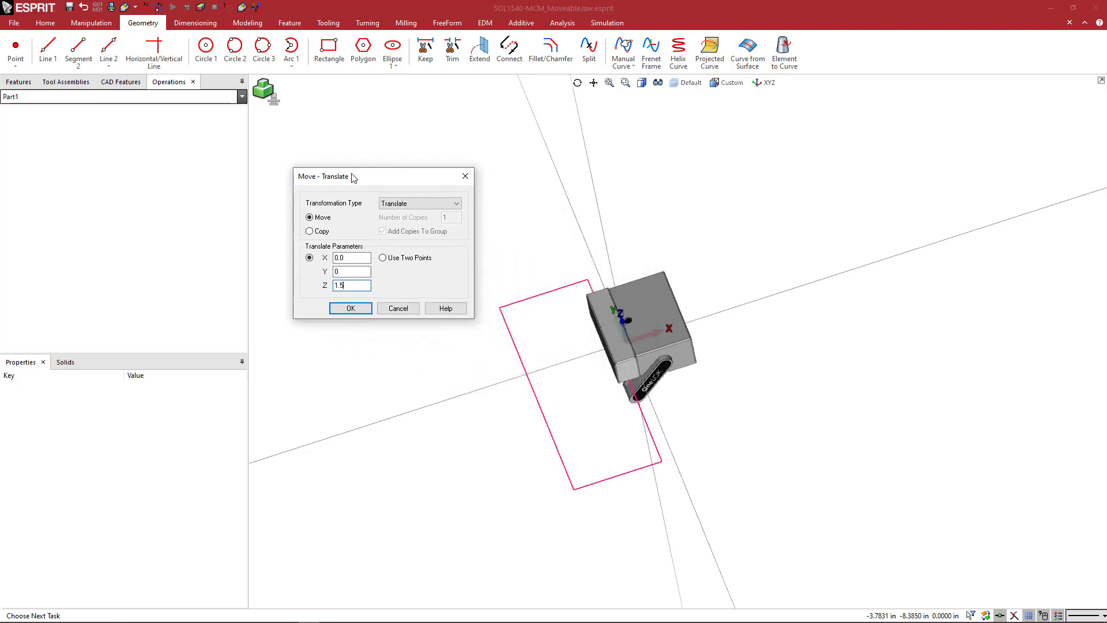
left_click(641, 269)
left_click(350, 308)
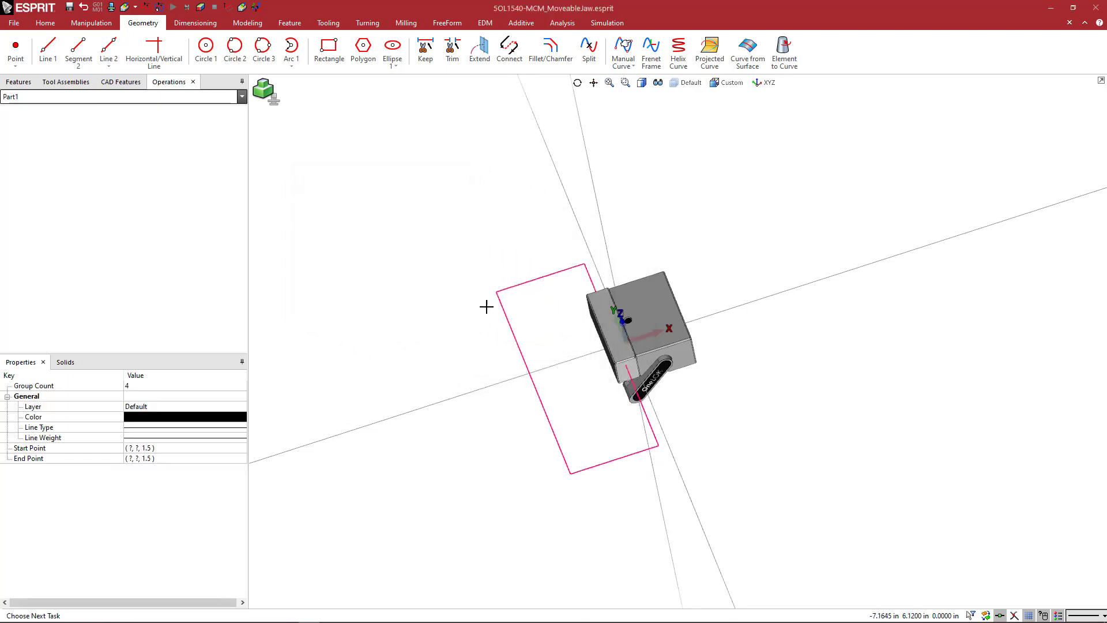
Select the soft jaw solid at the front of the movable jaw to check which body it is.
middle_click_drag(523, 310, 536, 291)
scroll(680, 349, "up", 5)
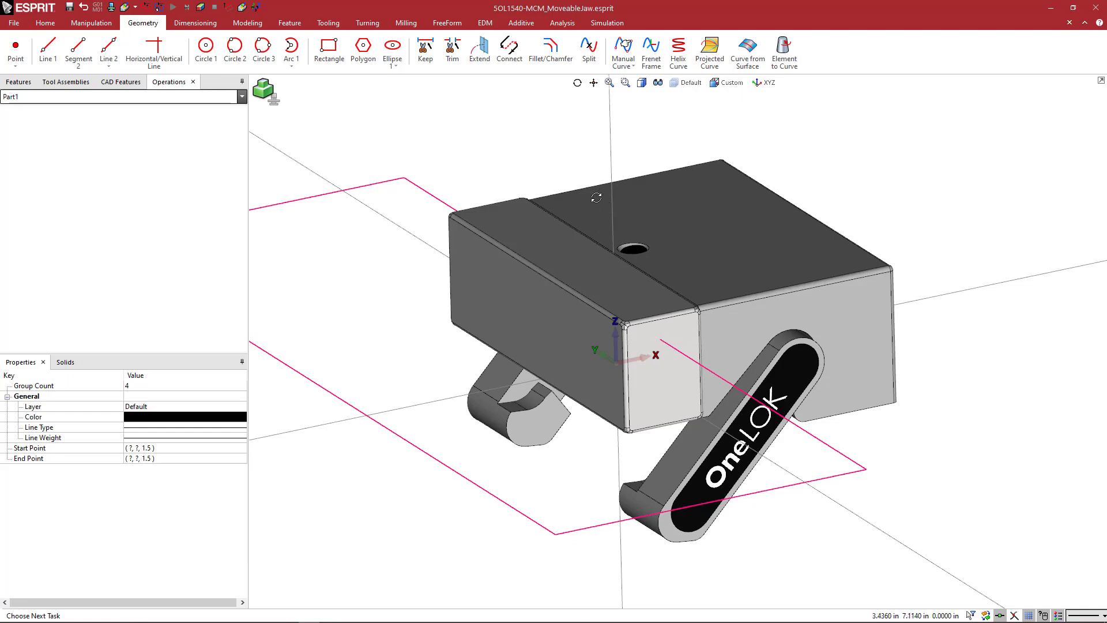
middle_click_drag(596, 198, 592, 229)
scroll(596, 203, "down", 2)
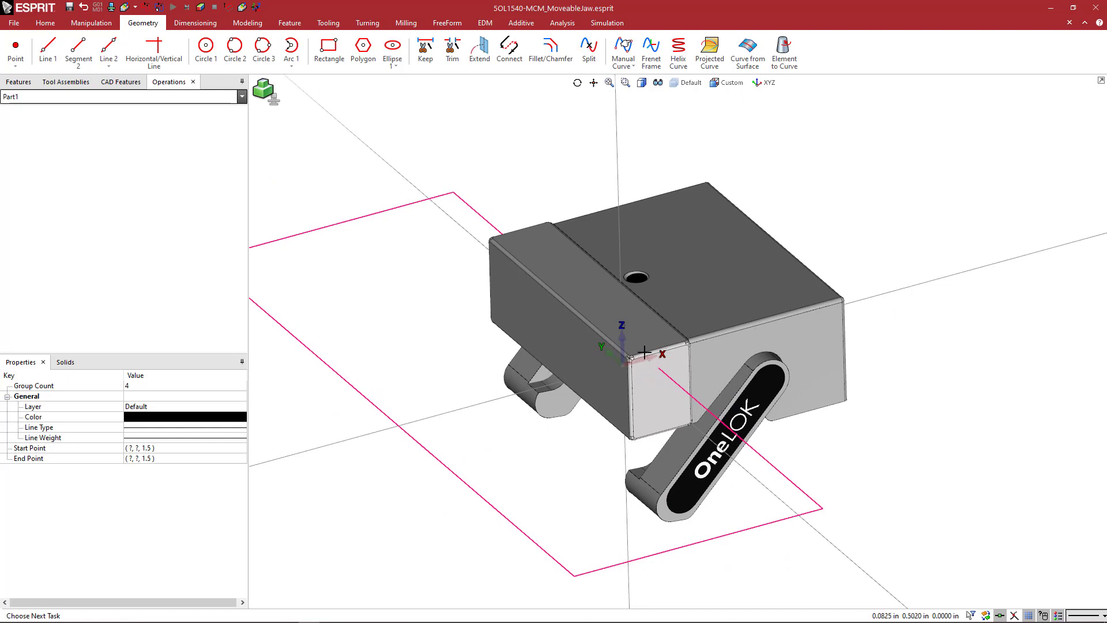
left_click(586, 276)
left_click(594, 282)
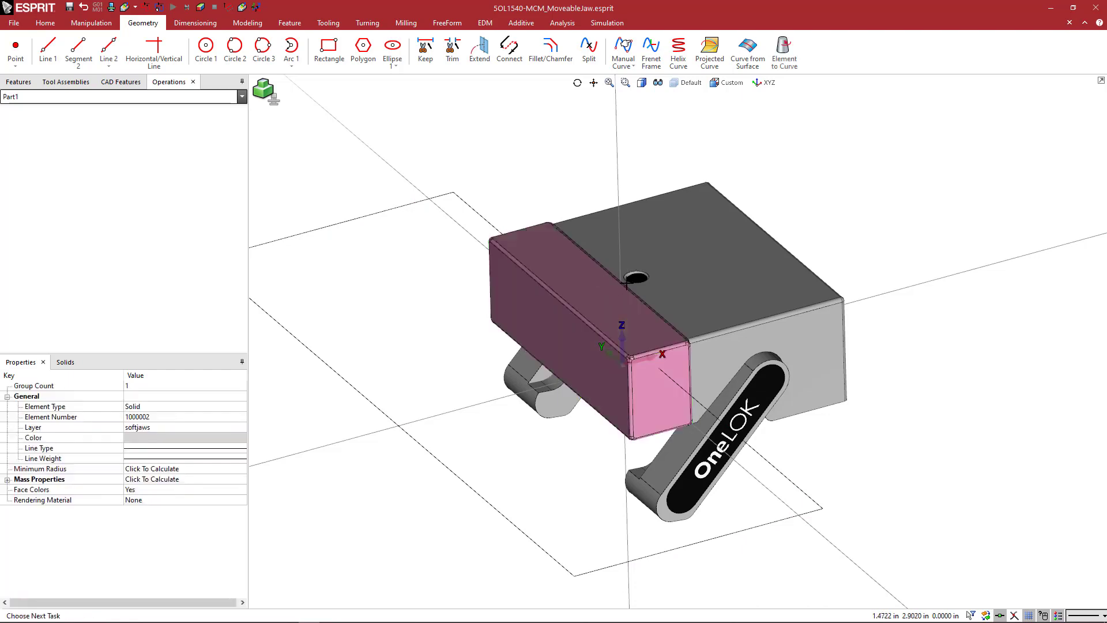
left_click(603, 279)
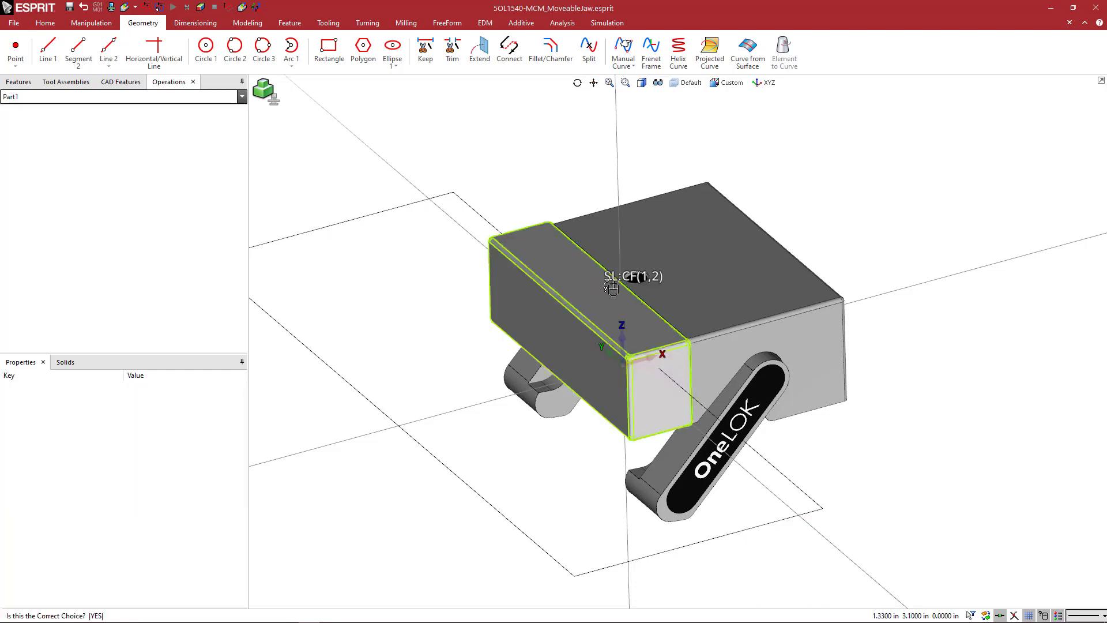
left_click(660, 288)
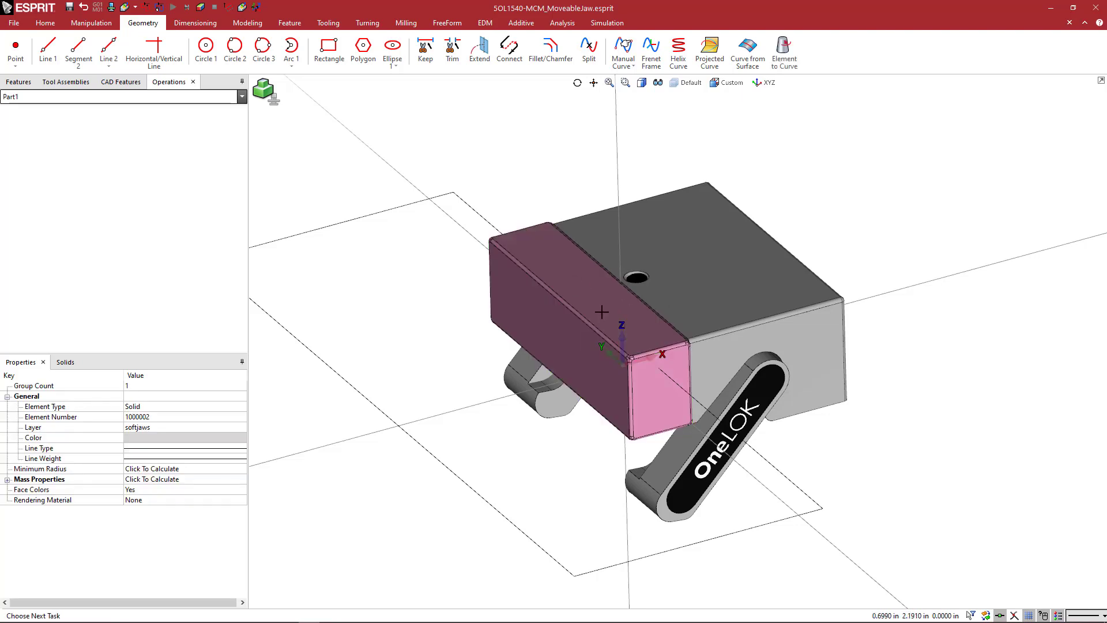
Extrude the rectangle profile as a blind 1 in cut, with CAD Body 2 as the active solid.
left_click(248, 23)
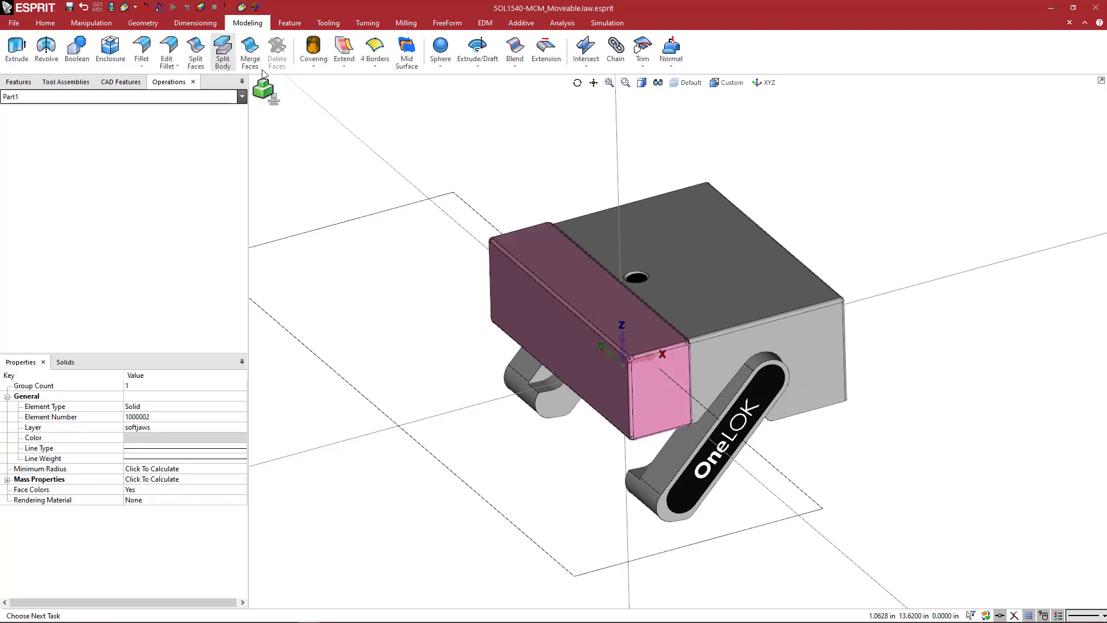
left_click(370, 216, "shift")
left_click(372, 235)
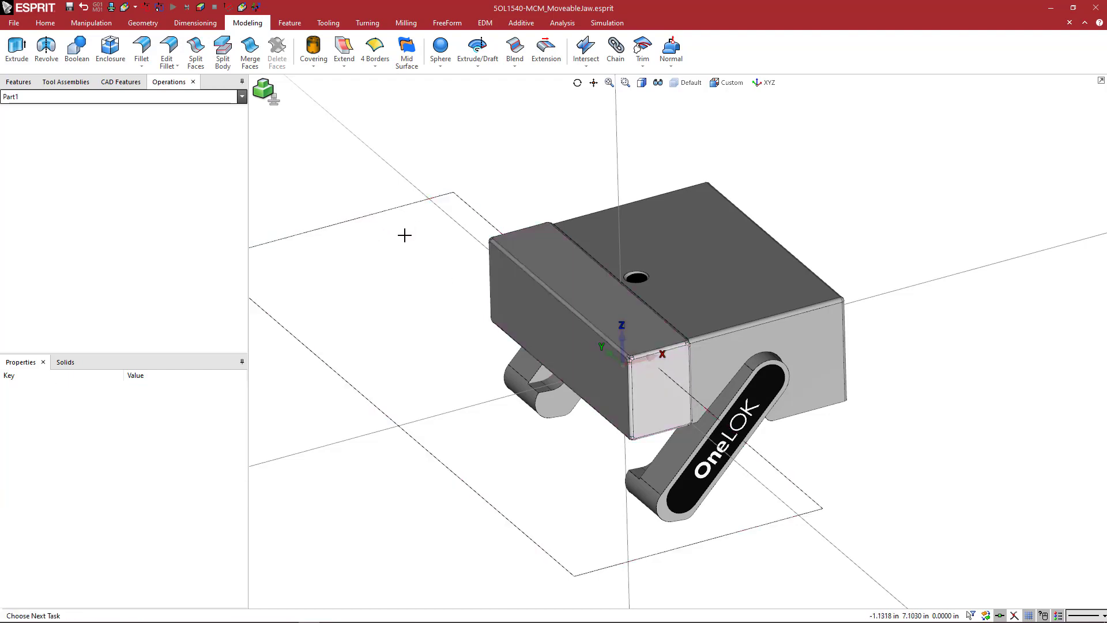
left_click(382, 211, "shift")
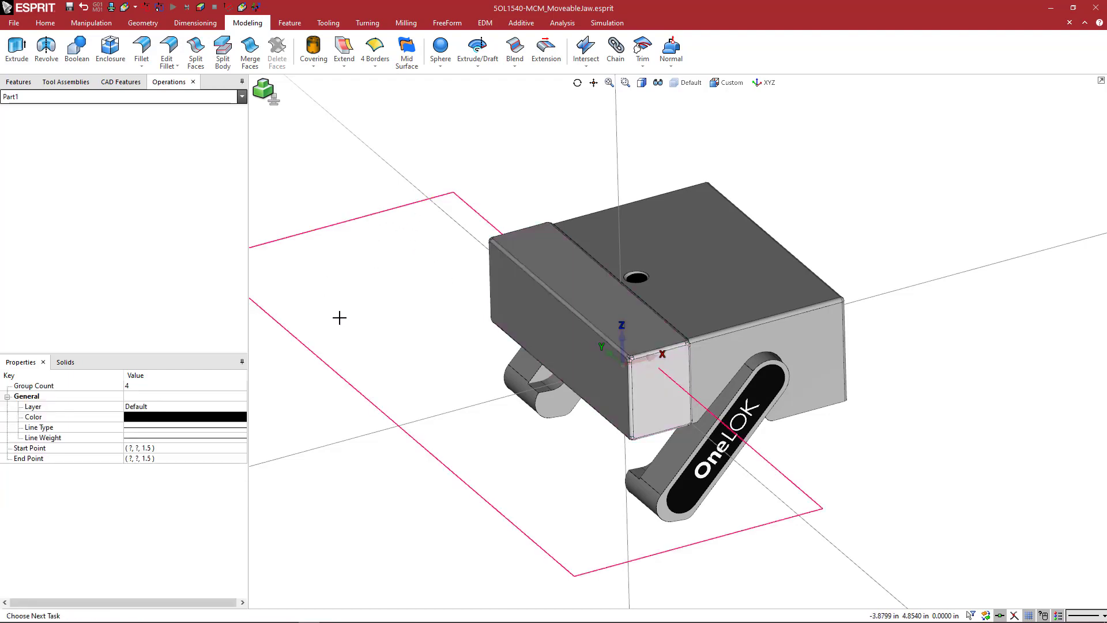
left_click(21, 52)
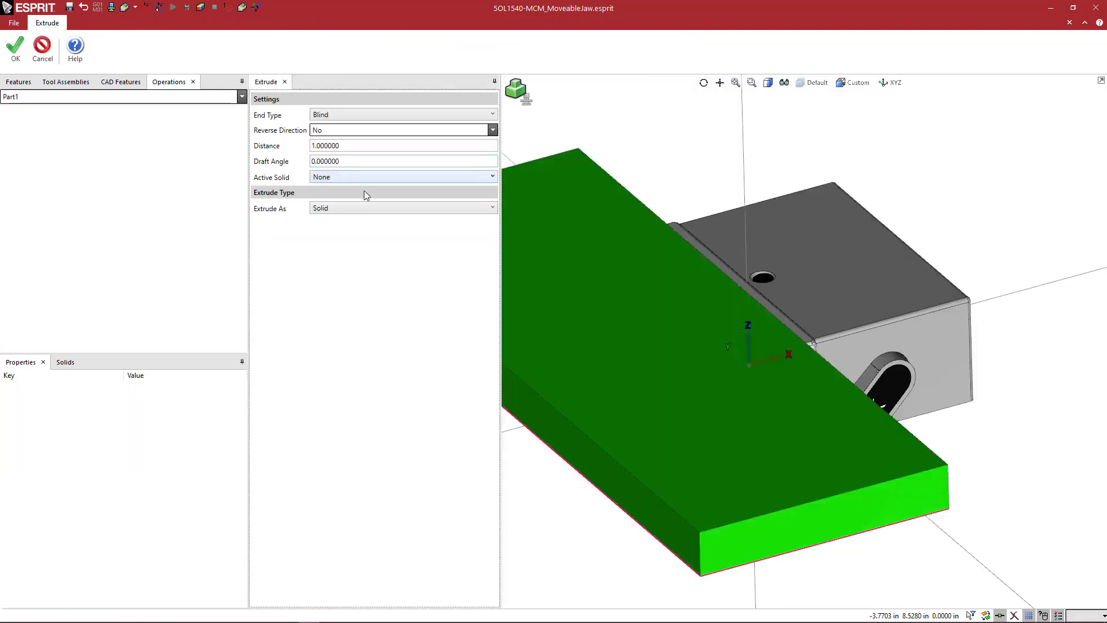
left_click(338, 179)
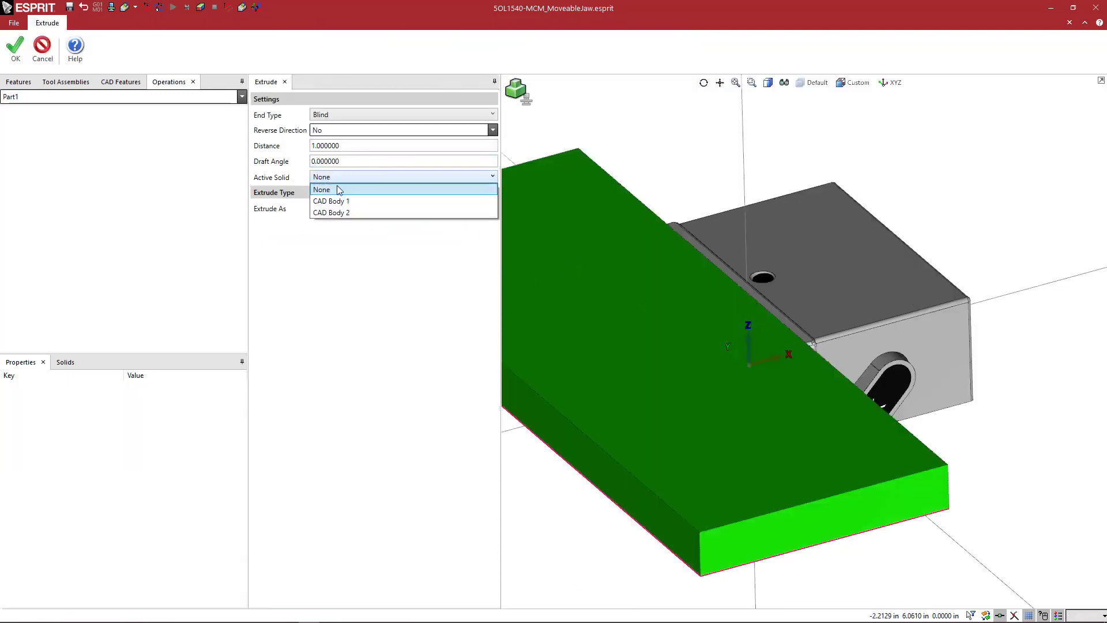
left_click(352, 212)
left_click(337, 238)
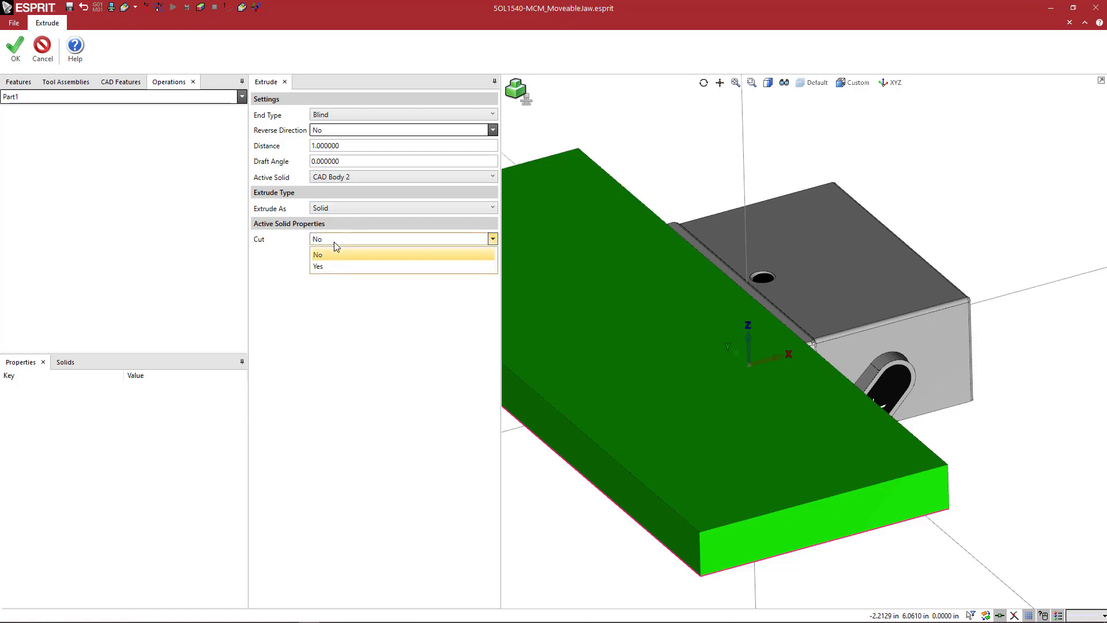
left_click(339, 267)
left_click(15, 54)
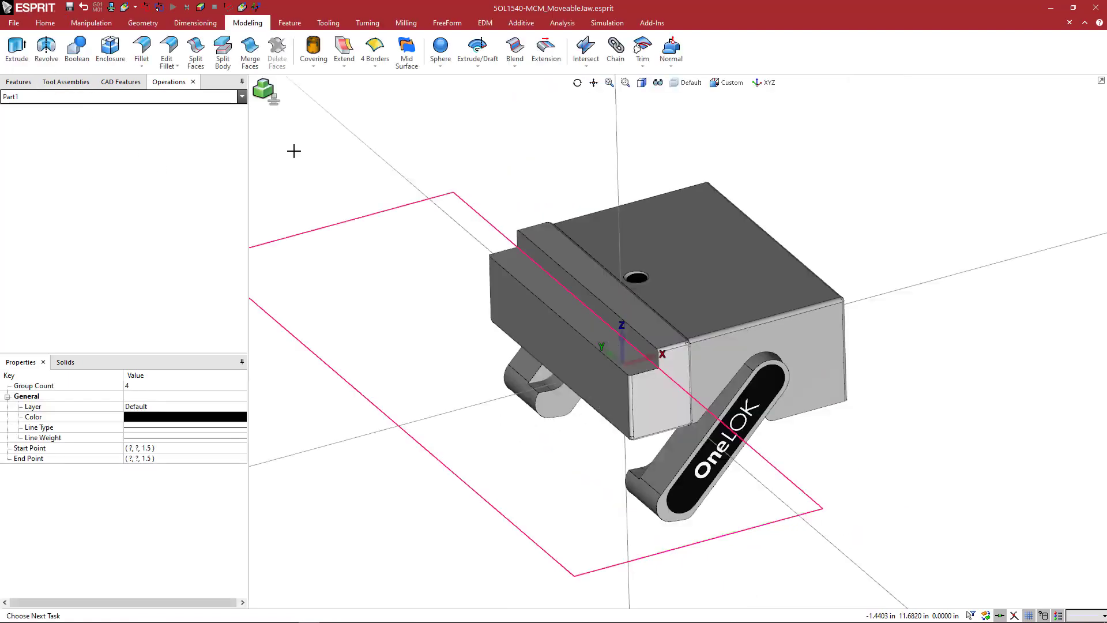
Examine the step cut into the soft jaw from several angles, checking its floor and its vertical wall.
scroll(402, 225, "down", 2)
middle_click_drag(420, 250, 432, 256)
middle_click_drag(364, 260, 241, 236, "ctrl")
middle_click_drag(481, 316, 488, 318)
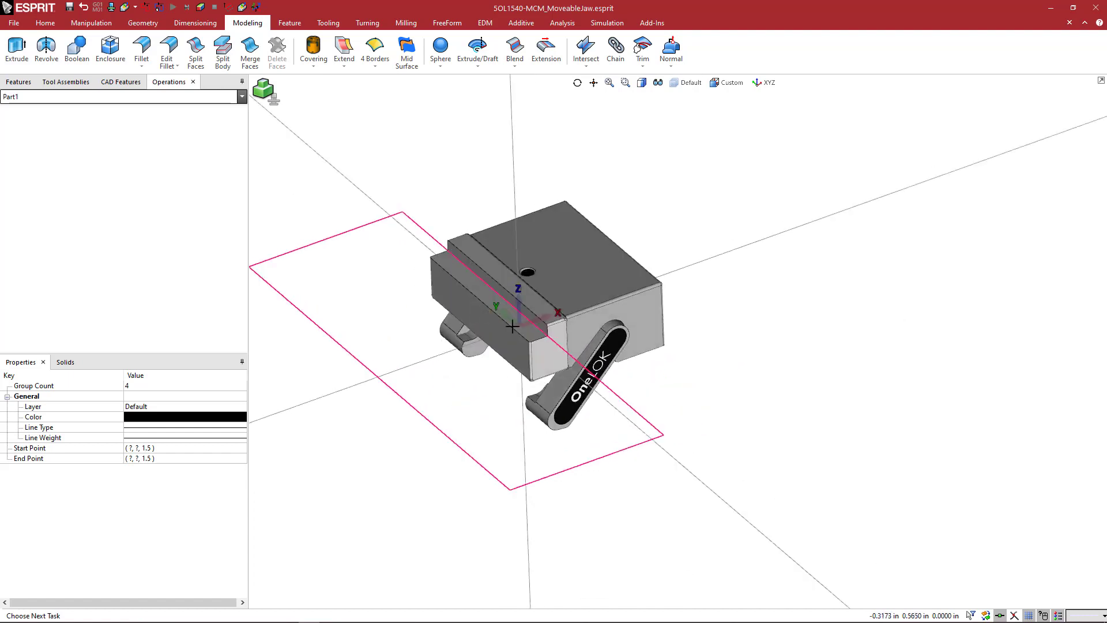
left_click(555, 172)
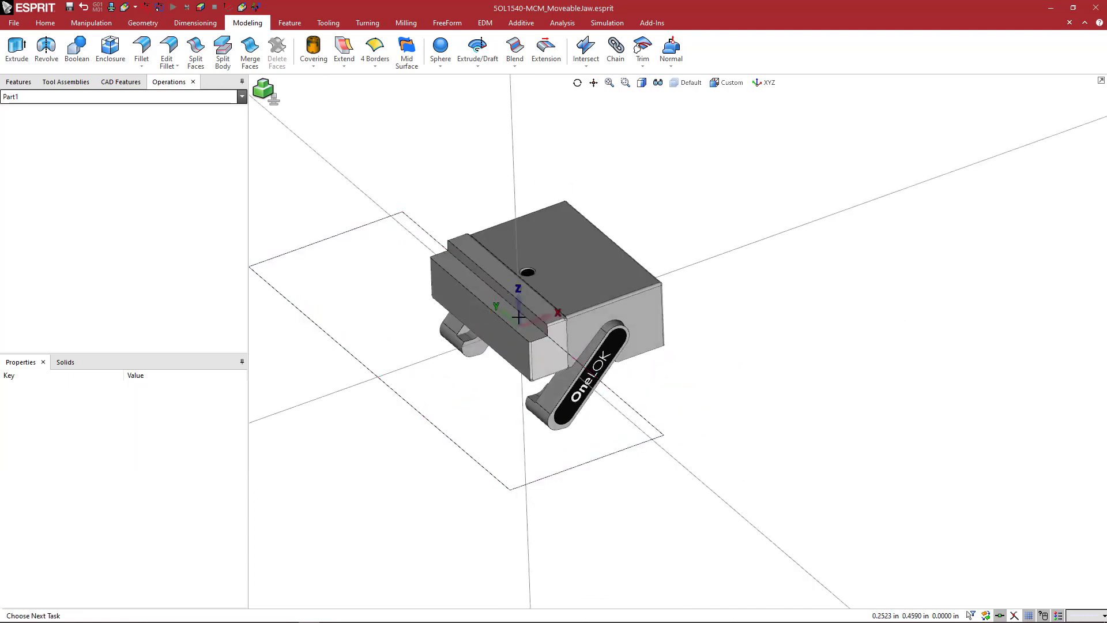
middle_click_drag(556, 327, 592, 336, "ctrl")
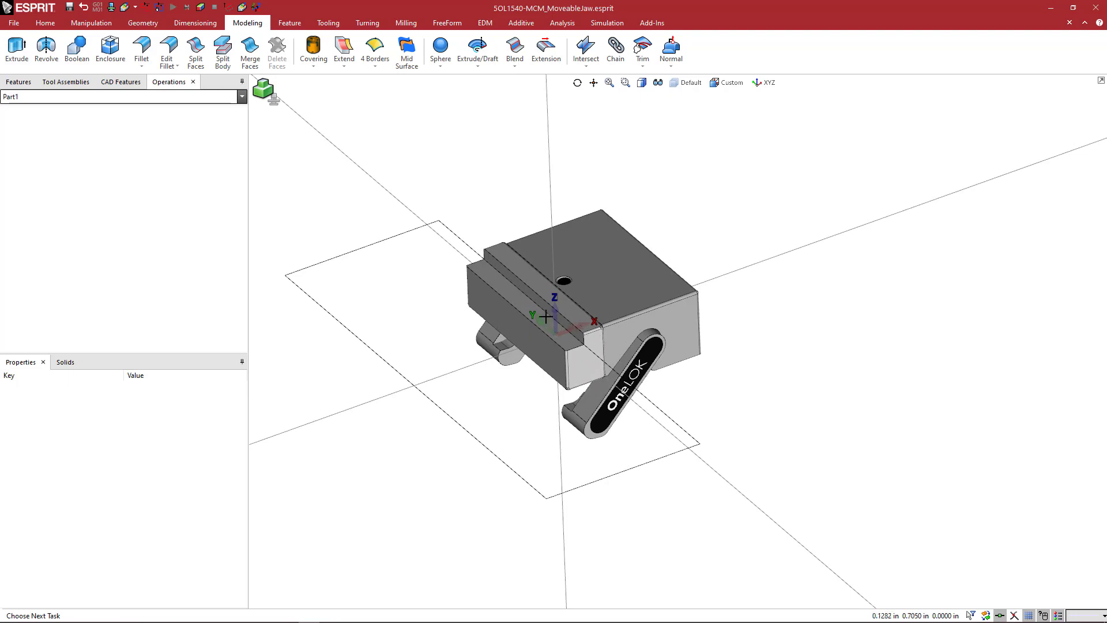
scroll(542, 318, "up", 3)
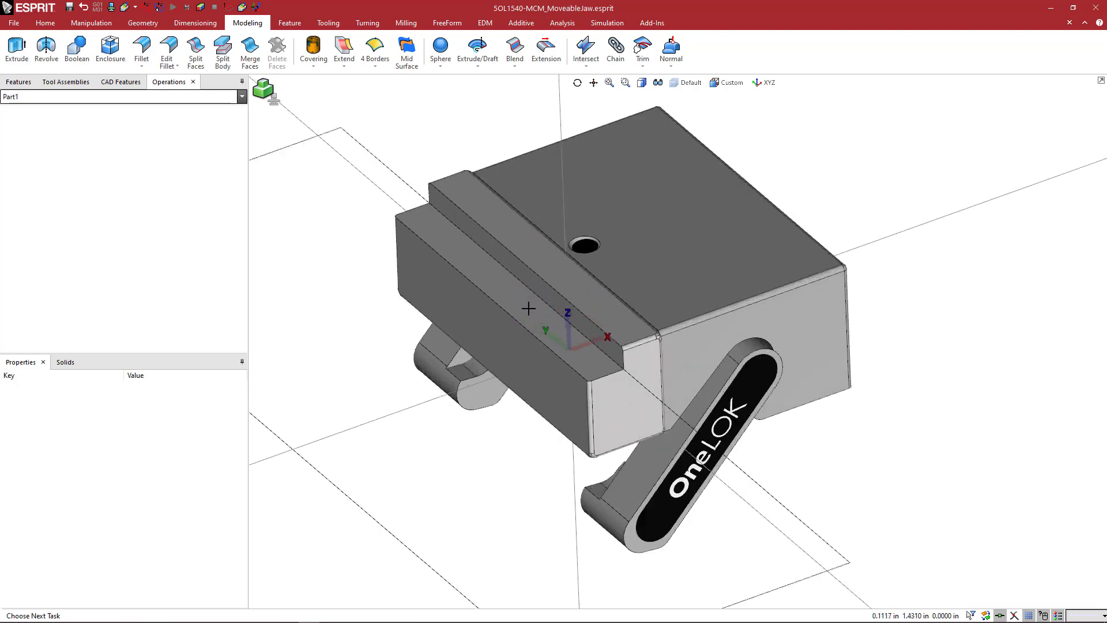
left_click(528, 309)
middle_click_drag(529, 309, 529, 310)
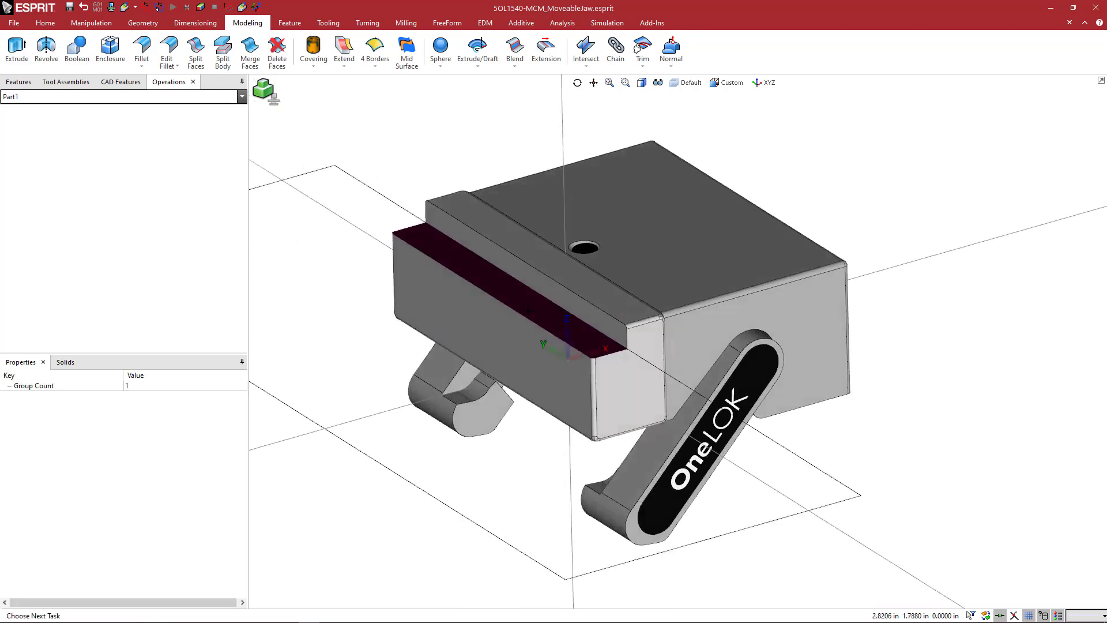
left_click(545, 286)
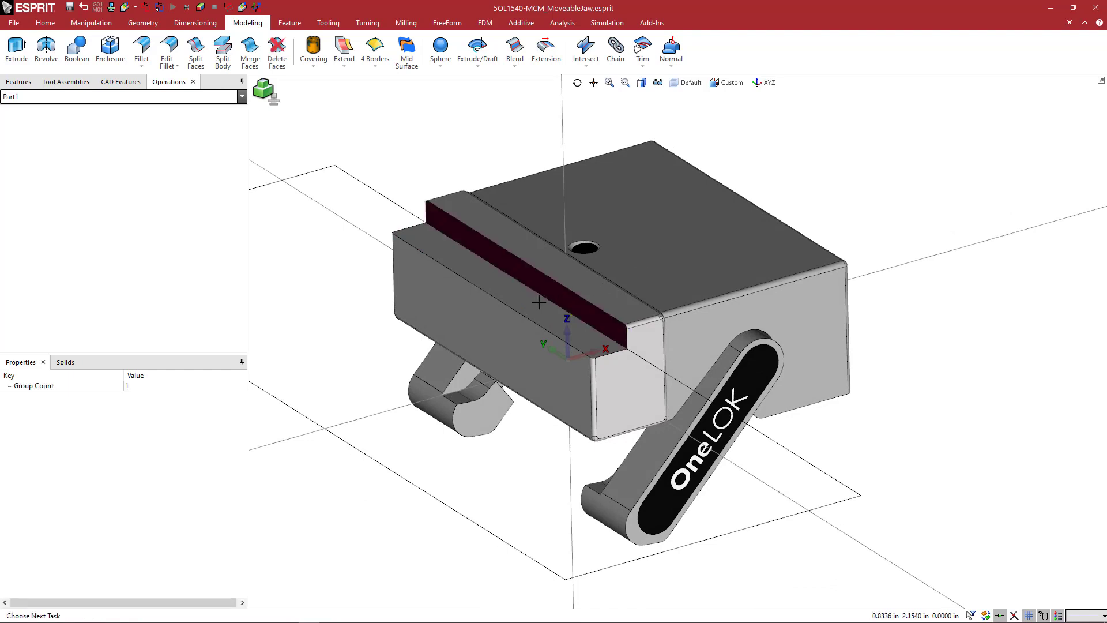
middle_click_drag(538, 302, 524, 193)
left_click(511, 193)
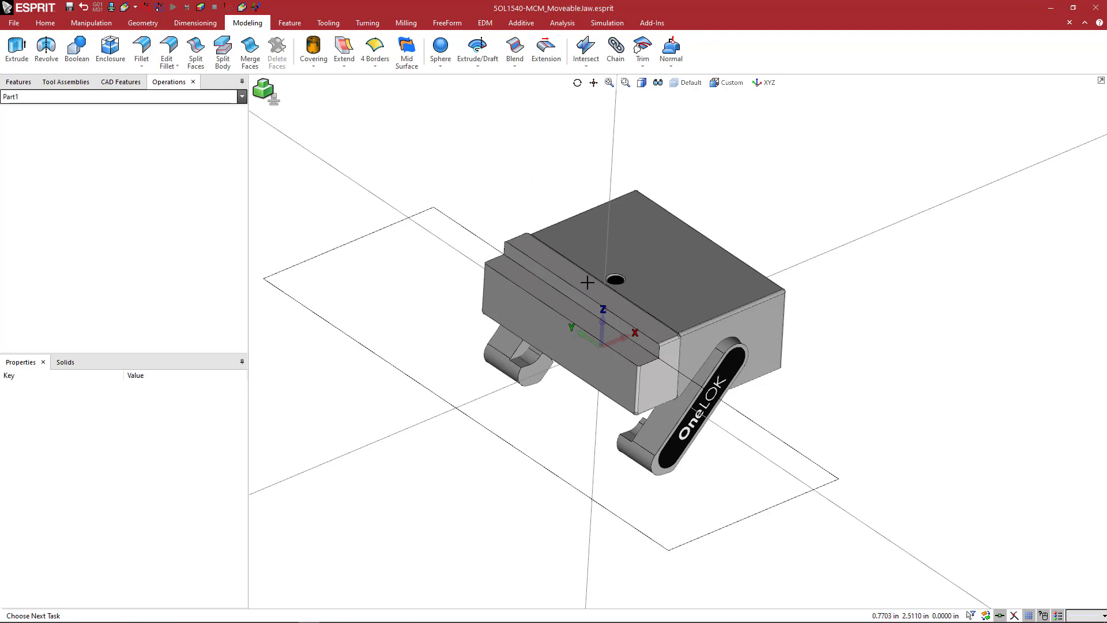
Export the movable jaw as a Jaw Files (*.gdml) file named 5OL1540-MCM_MoveableJaw_1.5x0.75 in the OneLOK Vise folder.
left_click(14, 23)
left_click(35, 79)
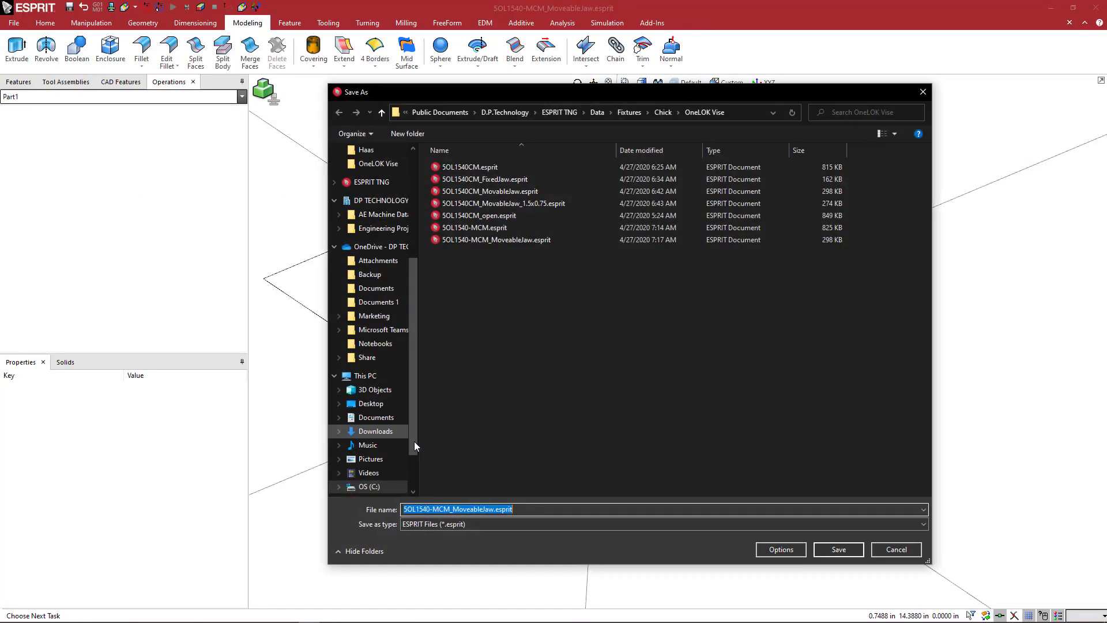
left_click(450, 528)
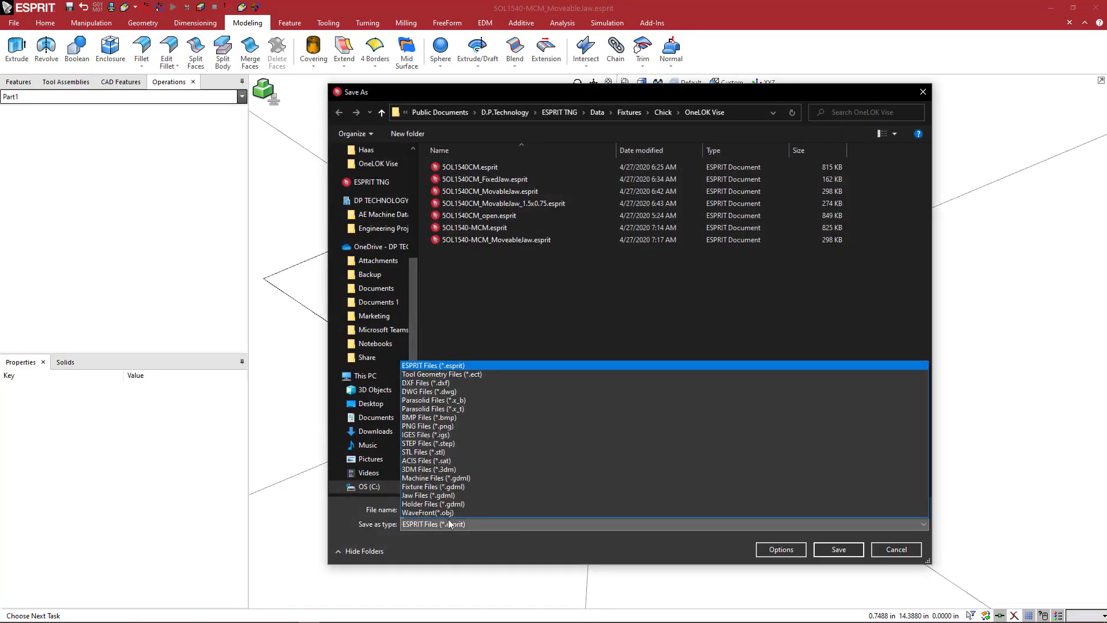
left_click(426, 496)
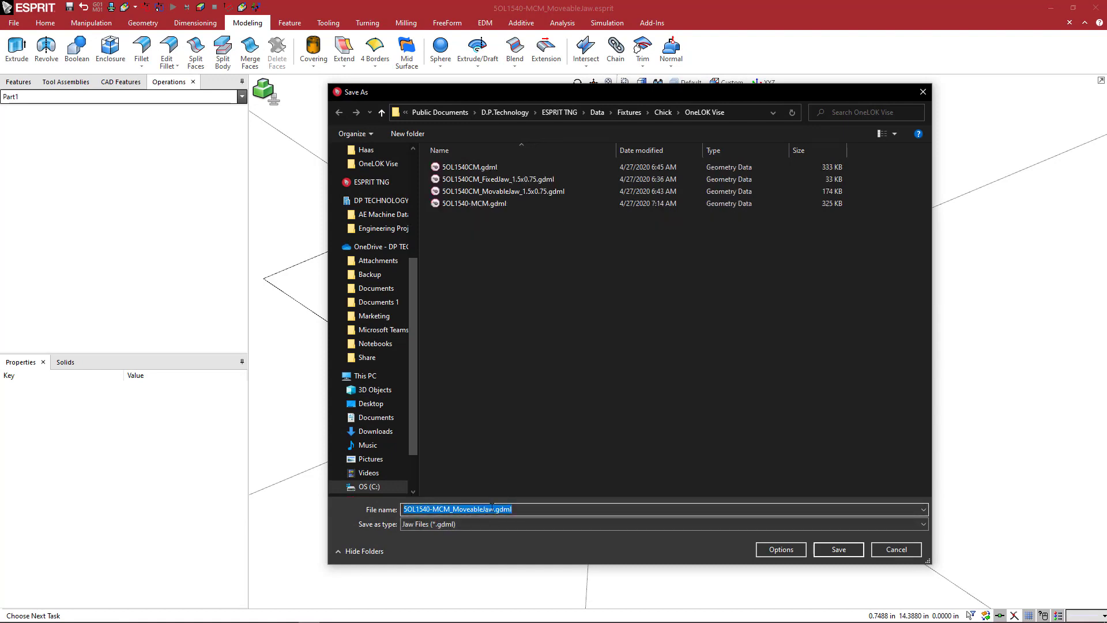
left_click(493, 509)
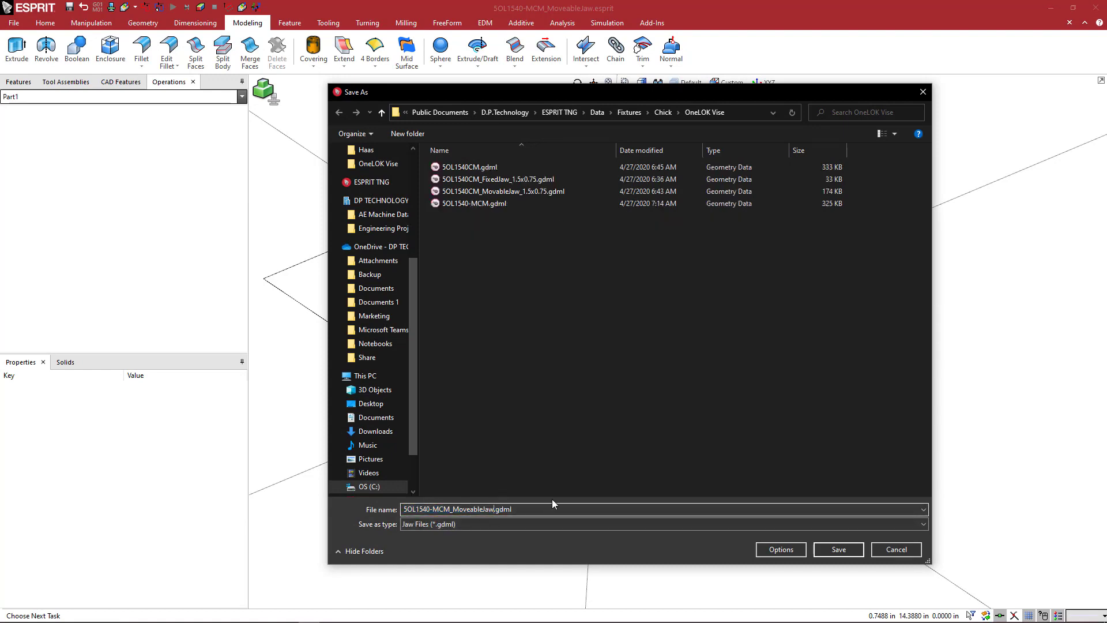
type("_1.5x0.75")
key("Return")
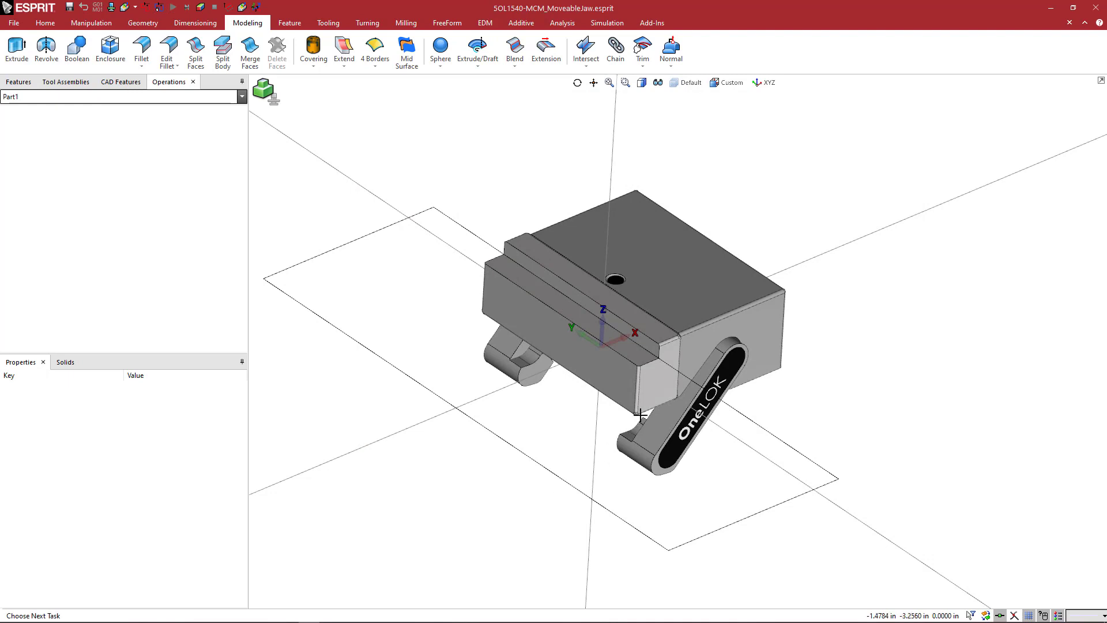
Reopen the recent file 5OL1540-MCM.esprit, discarding the changes to the movable jaw document.
scroll(542, 236, "down", 2)
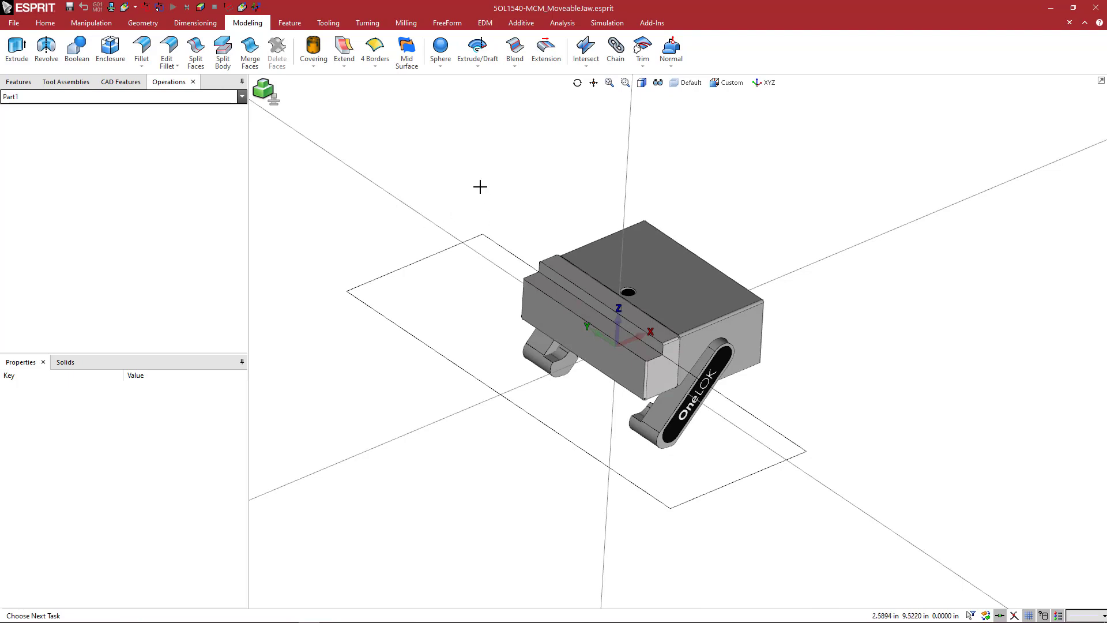
left_click(14, 25)
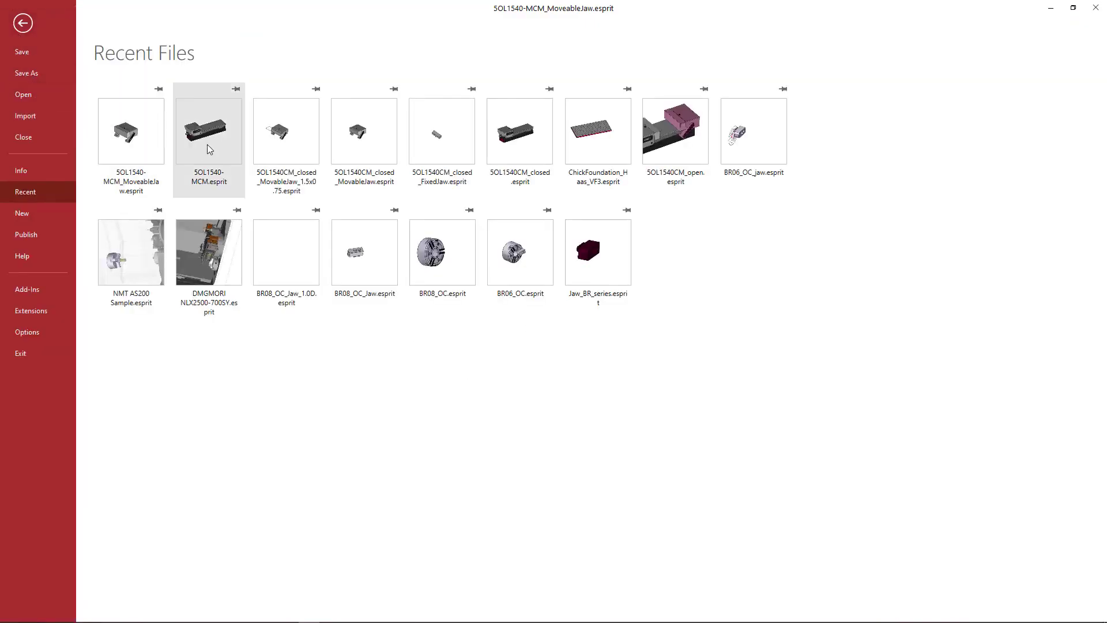
left_click(222, 148)
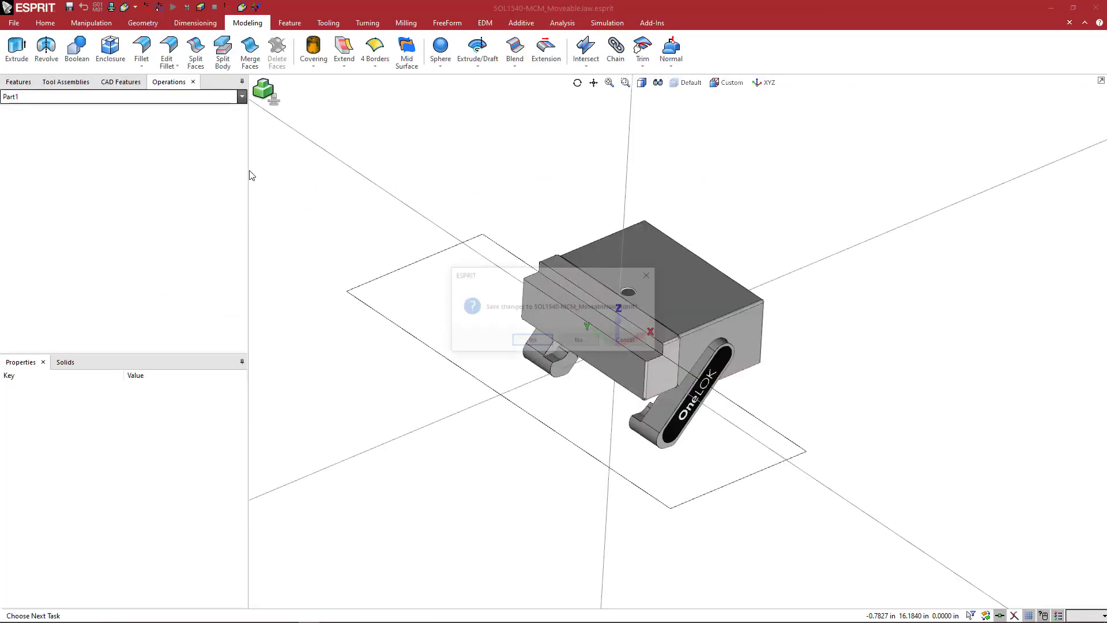
left_click(579, 341)
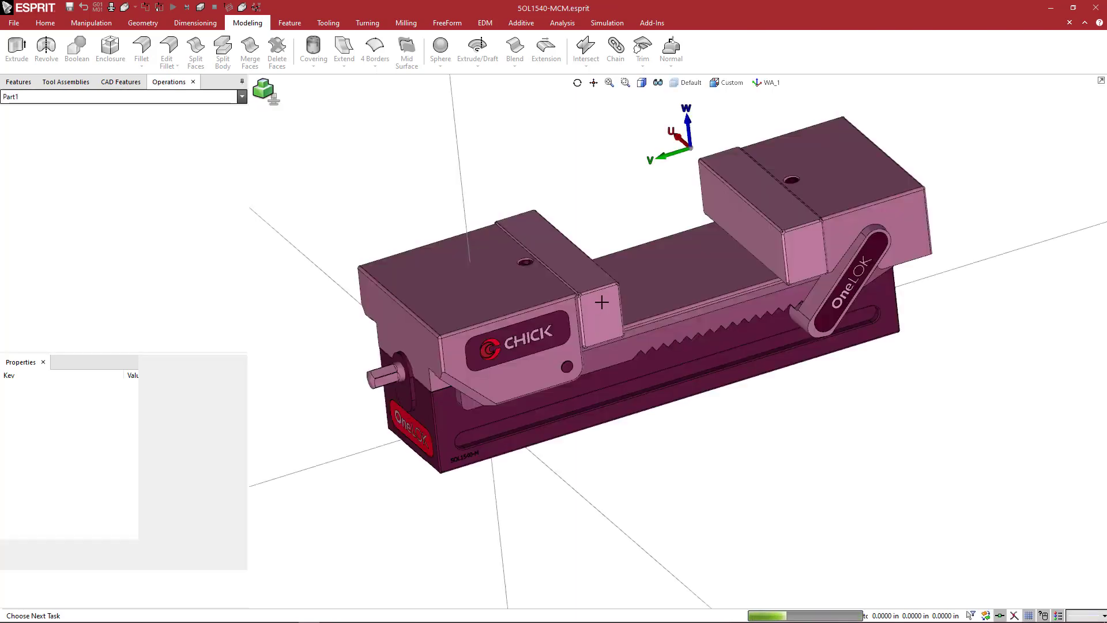
Show the softjaws and moveable layers in addition to the Default layer.
left_click(688, 82)
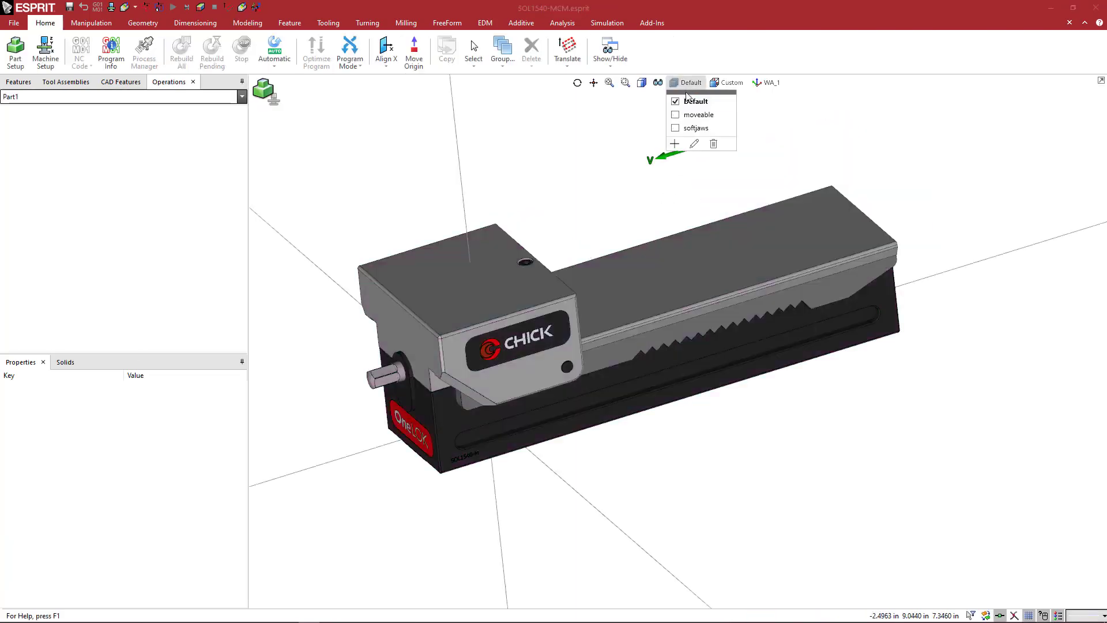
left_click(676, 129)
left_click(675, 128)
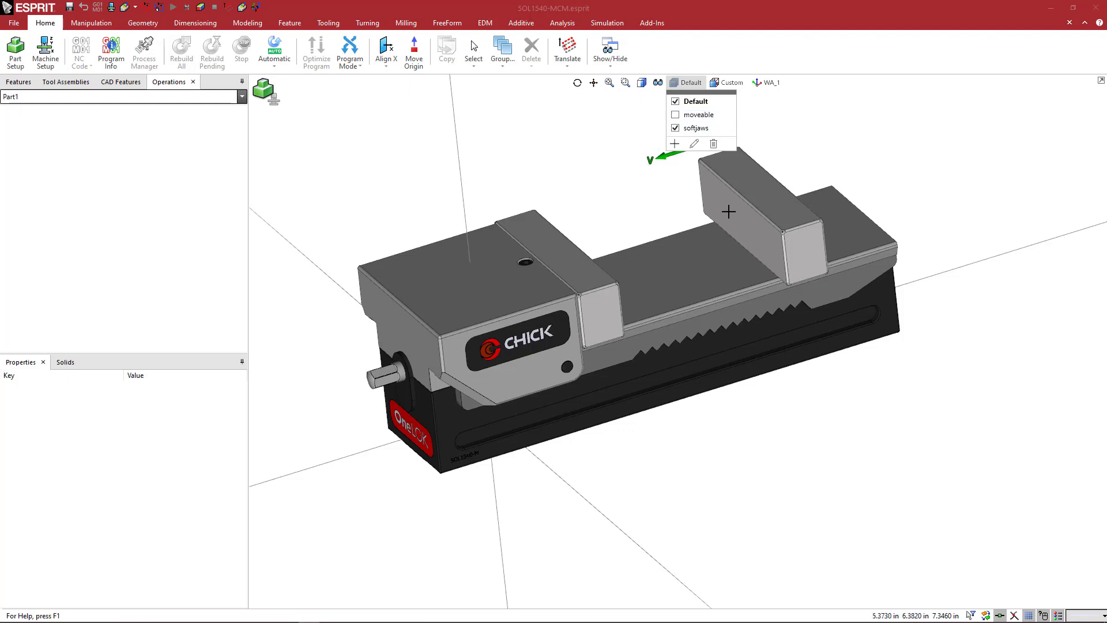
left_click(676, 115)
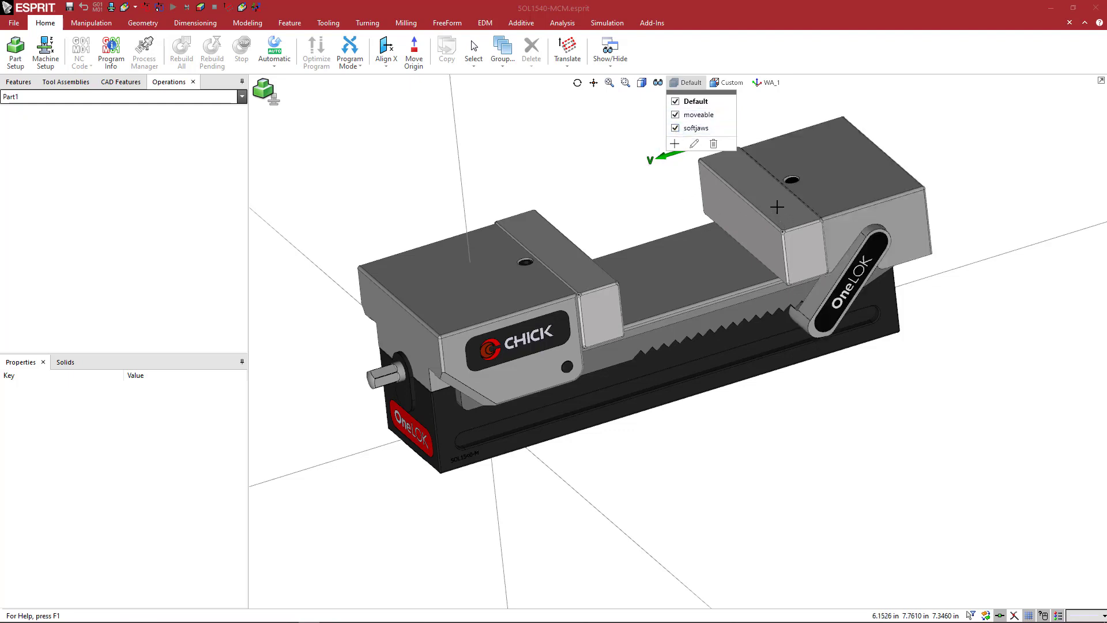
left_click(599, 270)
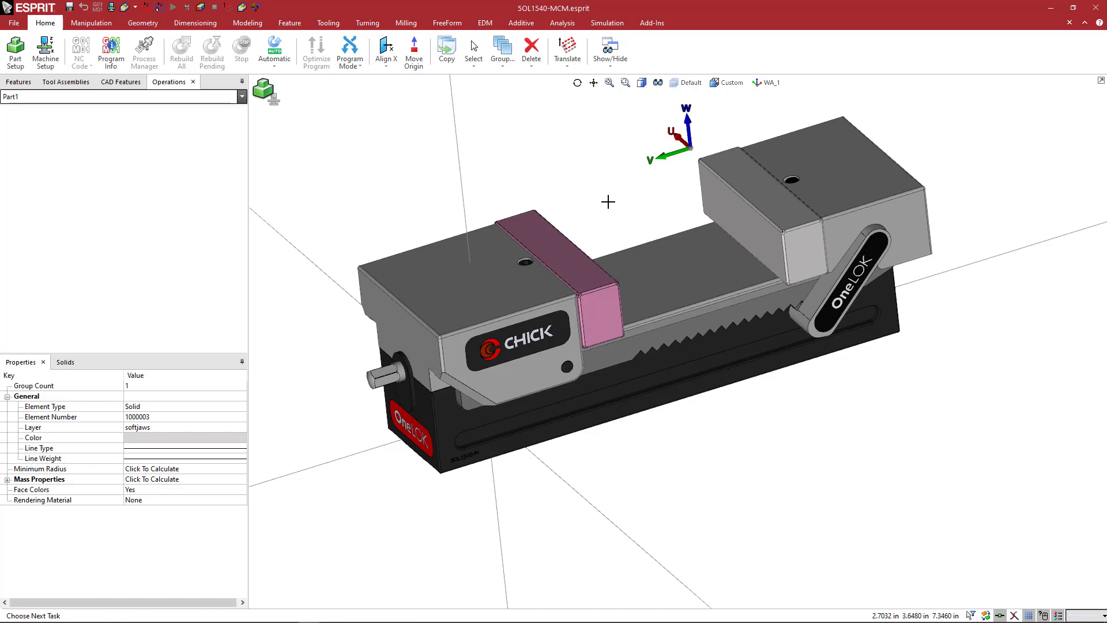
key("ctrl+i")
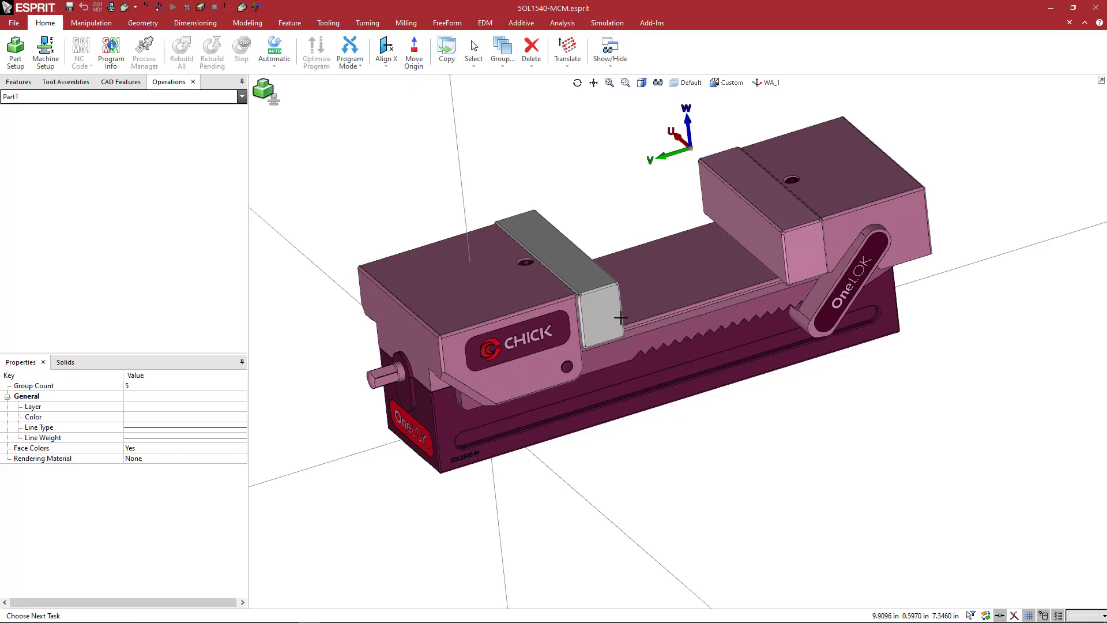
key("Escape")
Delete every solid of the vise except the soft jaw beside the CHICK-labelled fixed jaw.
left_click(604, 310)
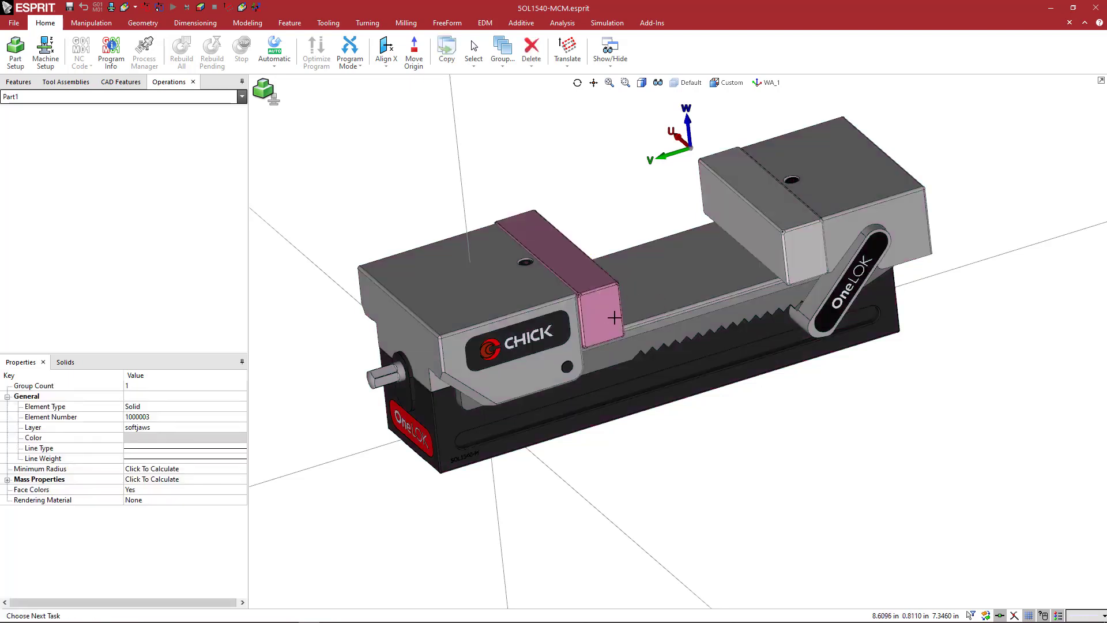
key("ctrl+i")
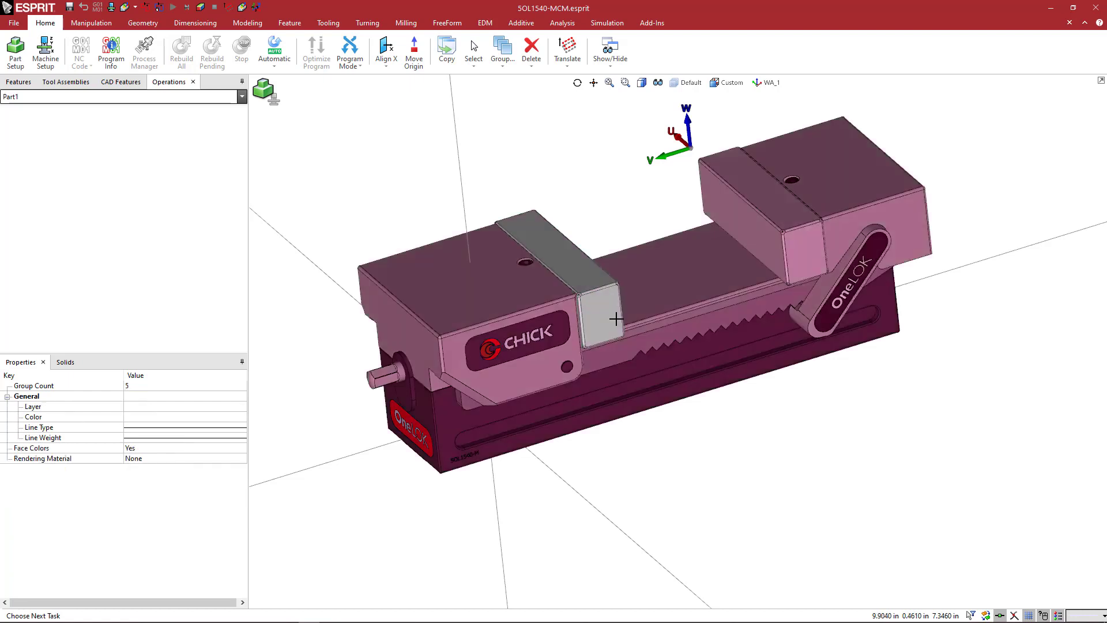
right_click(611, 182)
left_click(639, 202)
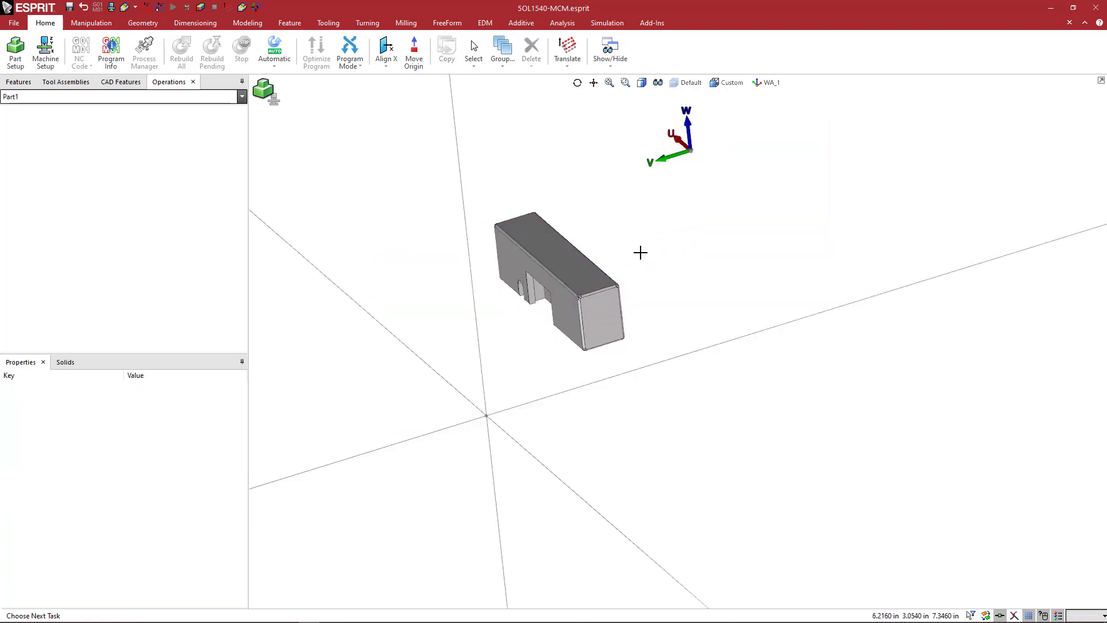
Move the fixed soft jaw from the FA_1_FixedJaw work plane to the XYZ plane with an Align Plane transformation.
left_click(768, 82)
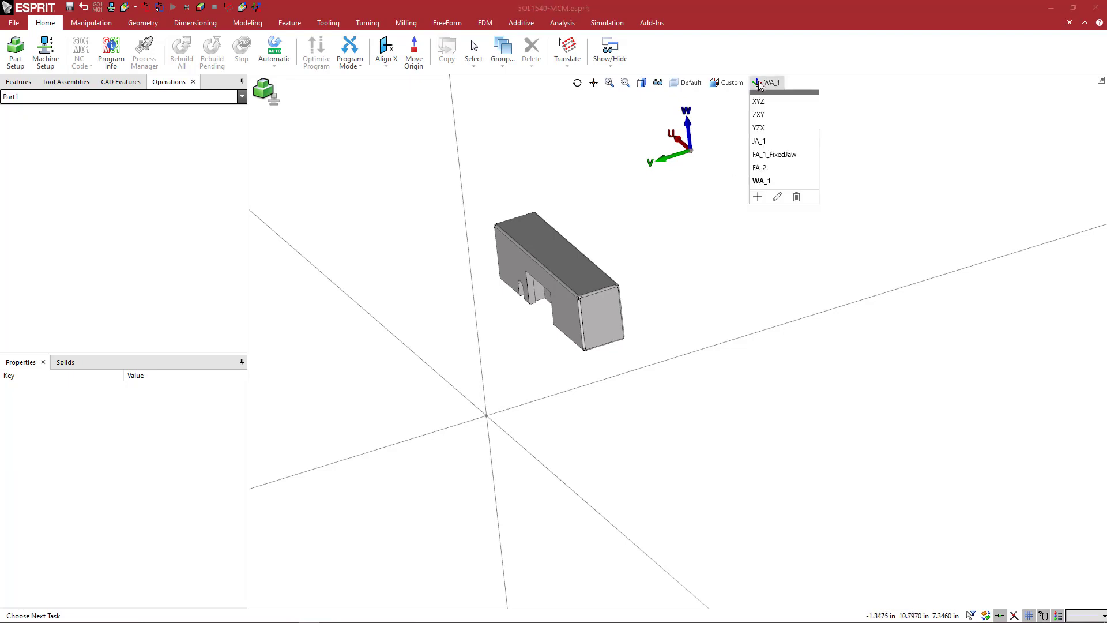
left_click(777, 155)
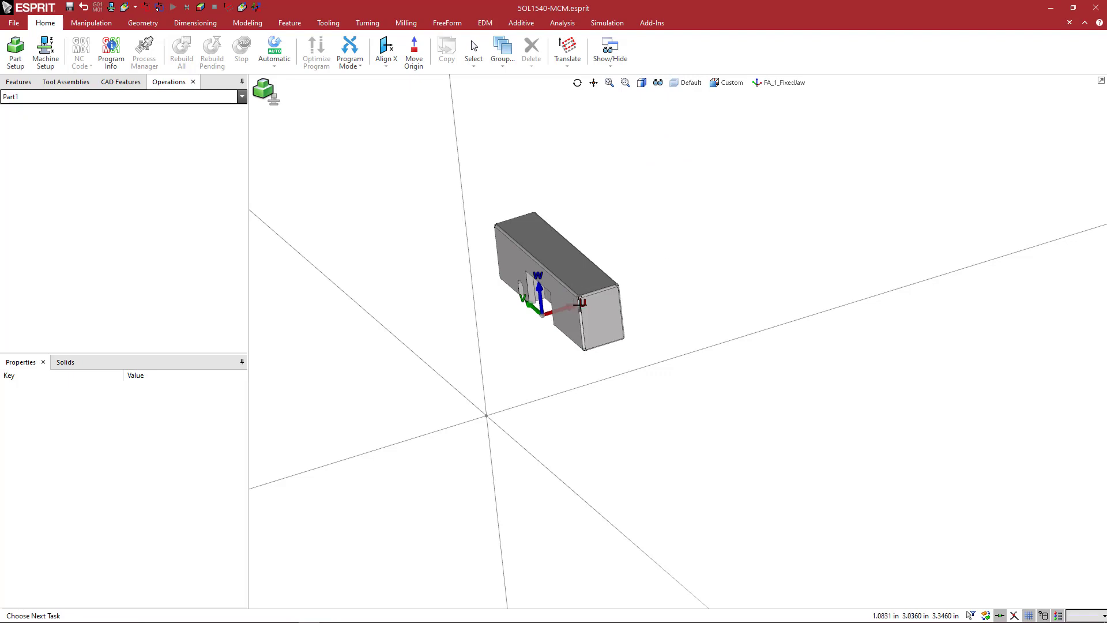
left_click_drag(456, 166, 680, 354)
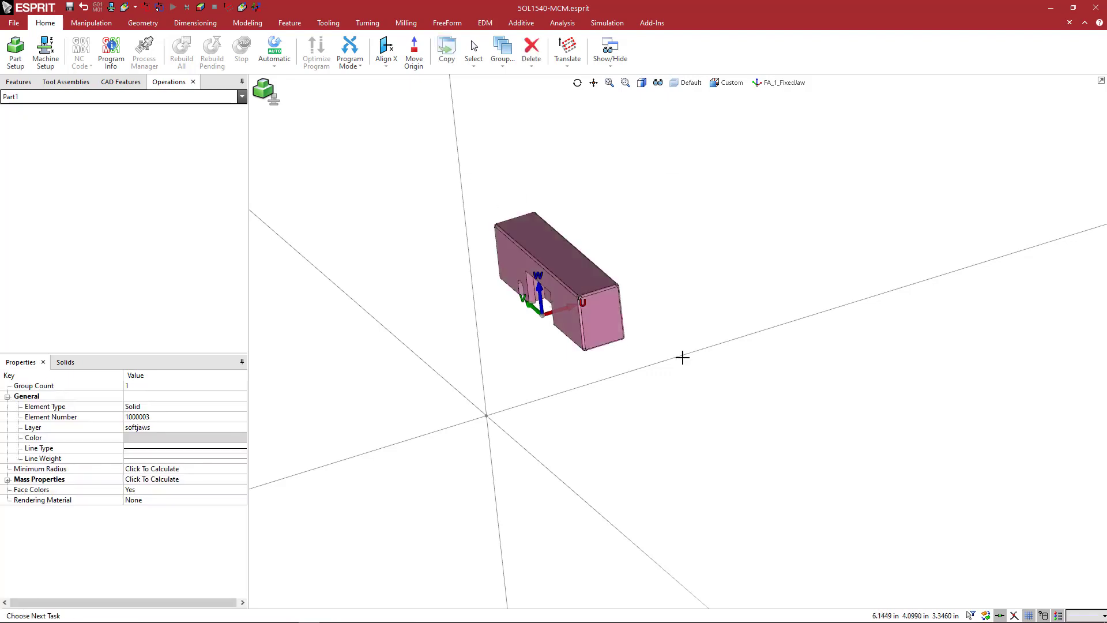
right_click(676, 197)
left_click(685, 206)
left_click(579, 270)
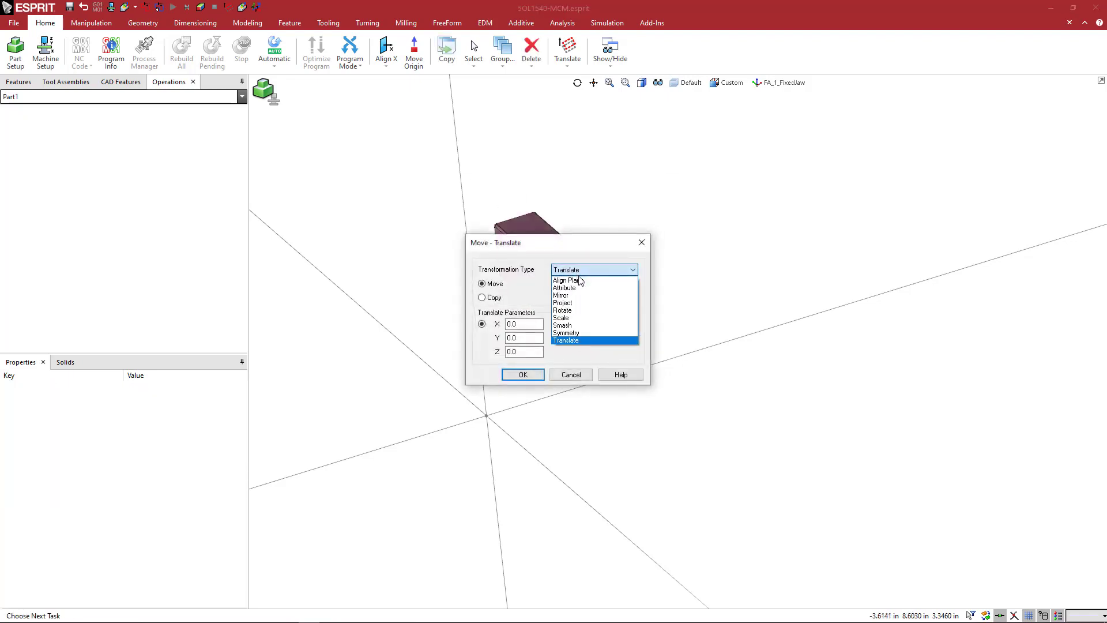
left_click(582, 284)
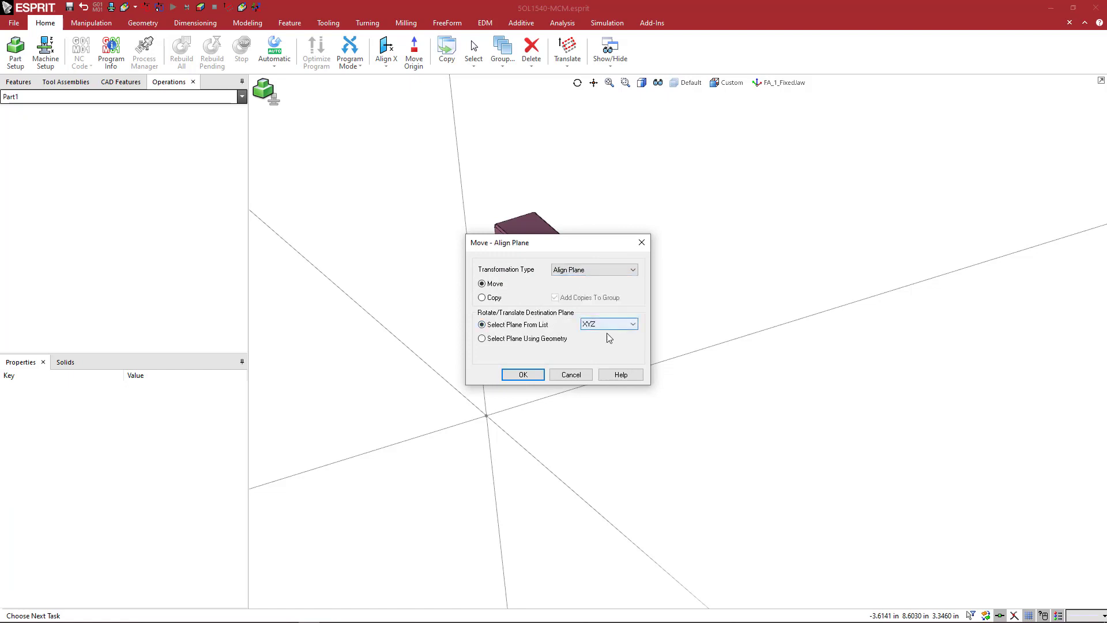
left_click(525, 375)
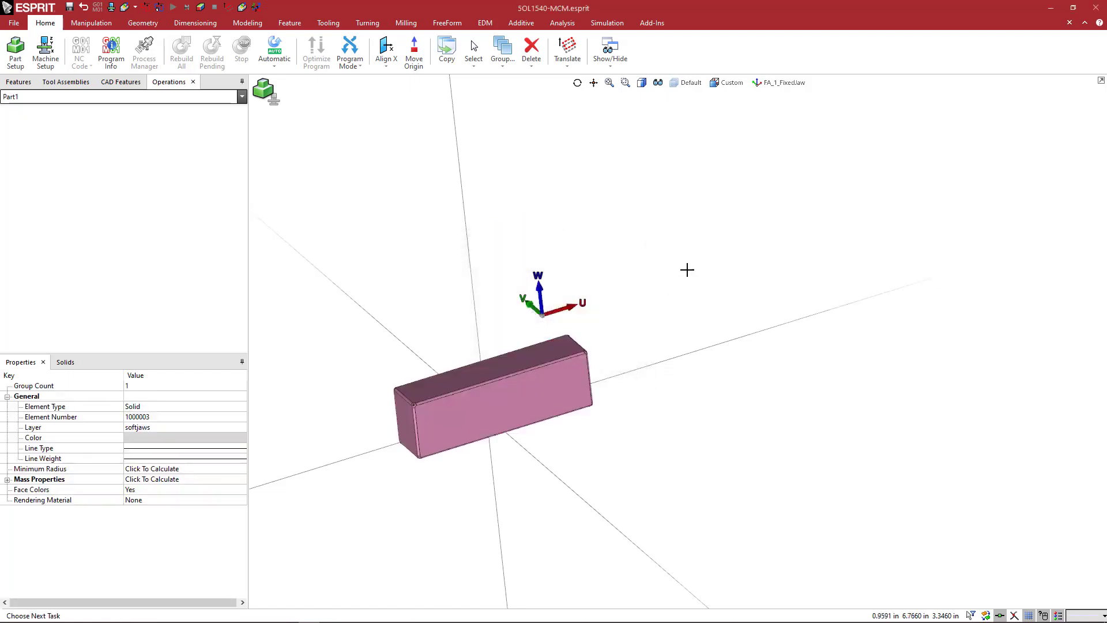
left_click(687, 270)
Delete the FA_1_FixedJaw, FA_2 and WA_1 work planes and make XYZ the active plane.
left_click(761, 83)
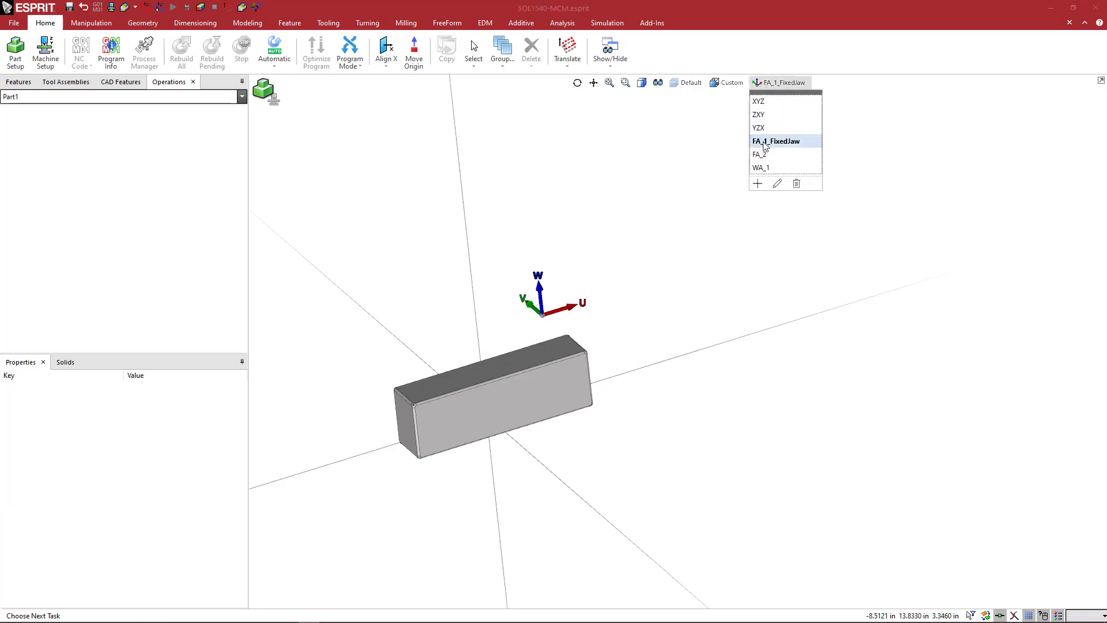
left_click(759, 101)
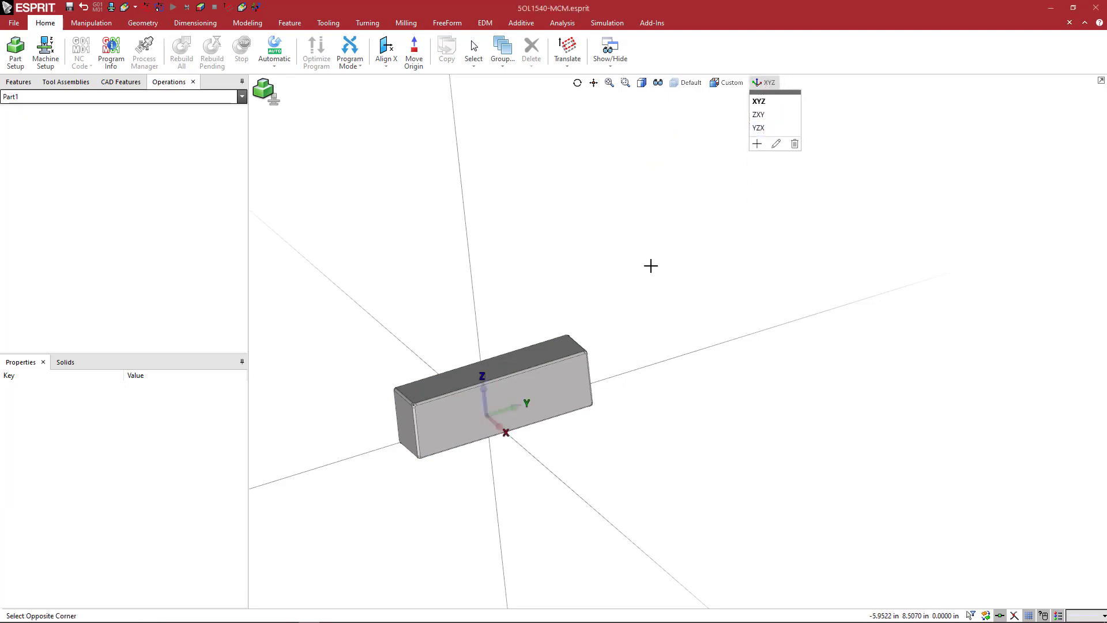
middle_click_drag(658, 271, 616, 294)
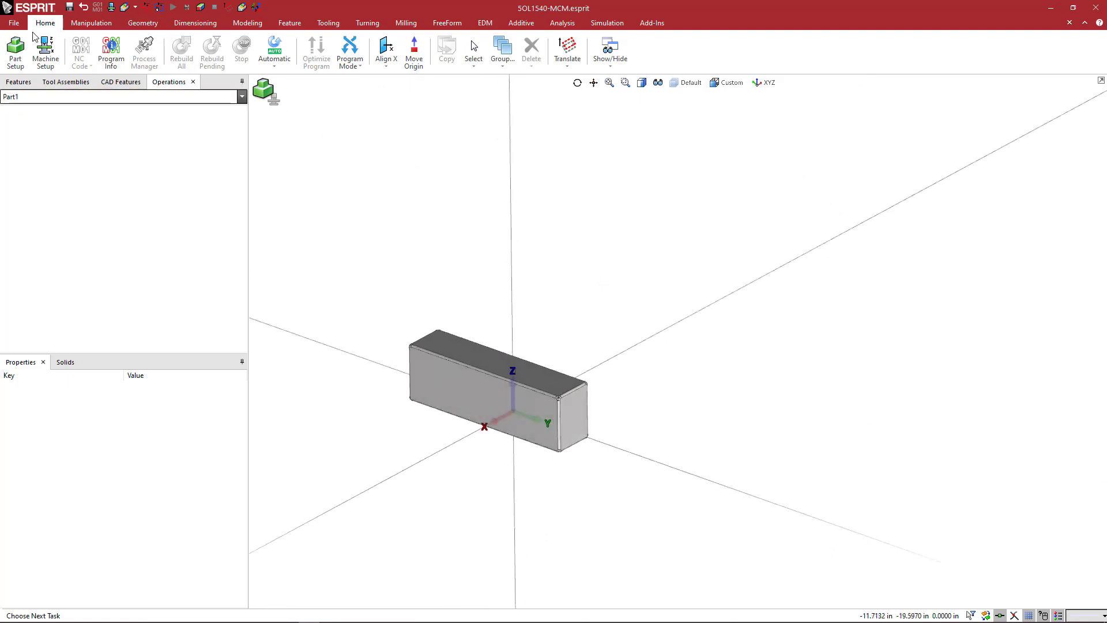
Save the document as a new ESPRIT file named 5OL1540-MCM_FixedJaw.esprit in the OneLOK Vise folder.
left_click(14, 23)
left_click(27, 73)
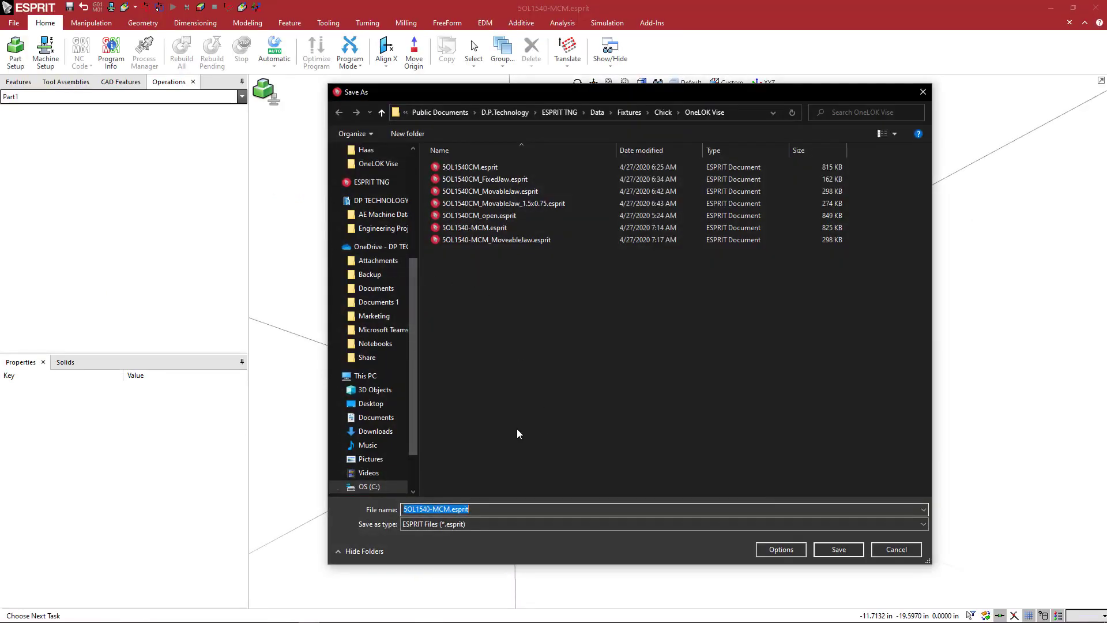
left_click(474, 509)
type("_FixedJaw")
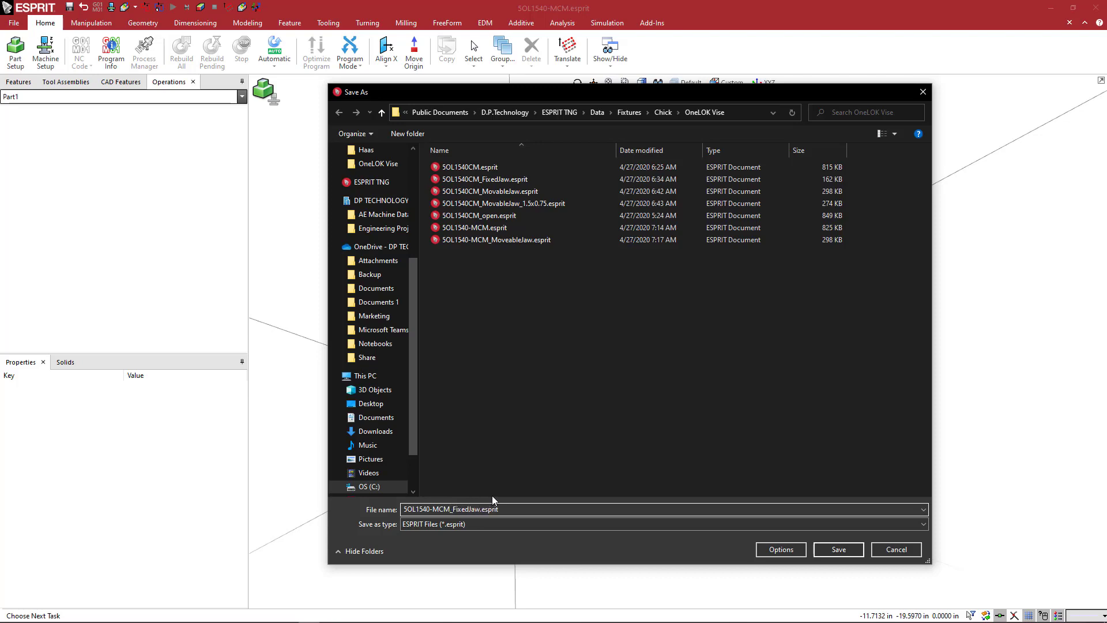
key("Return")
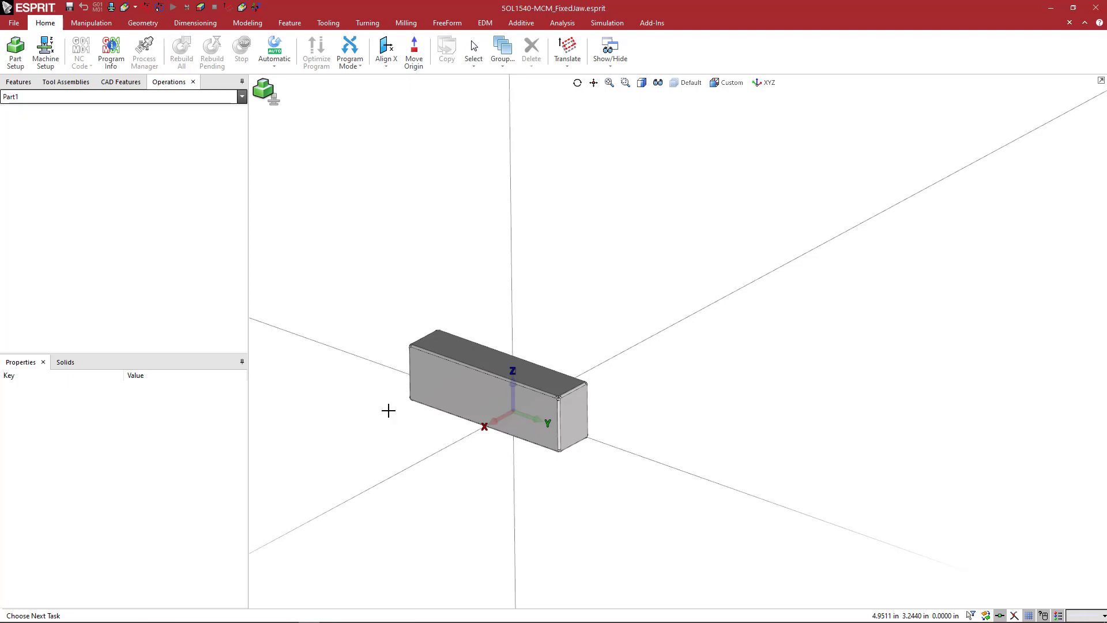
Create a construction line parallel to the Y axis, offset 0.75 in toward the positive X side.
scroll(603, 300, "down", 2)
middle_click_drag(603, 299, 641, 283)
scroll(605, 334, "up", 3)
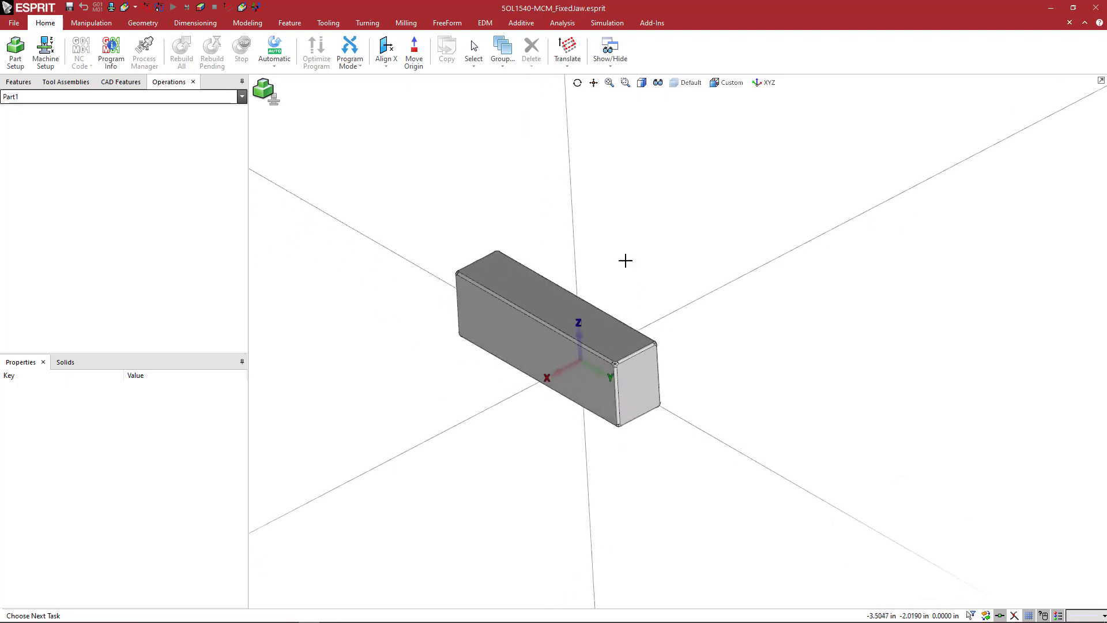
left_click(142, 23)
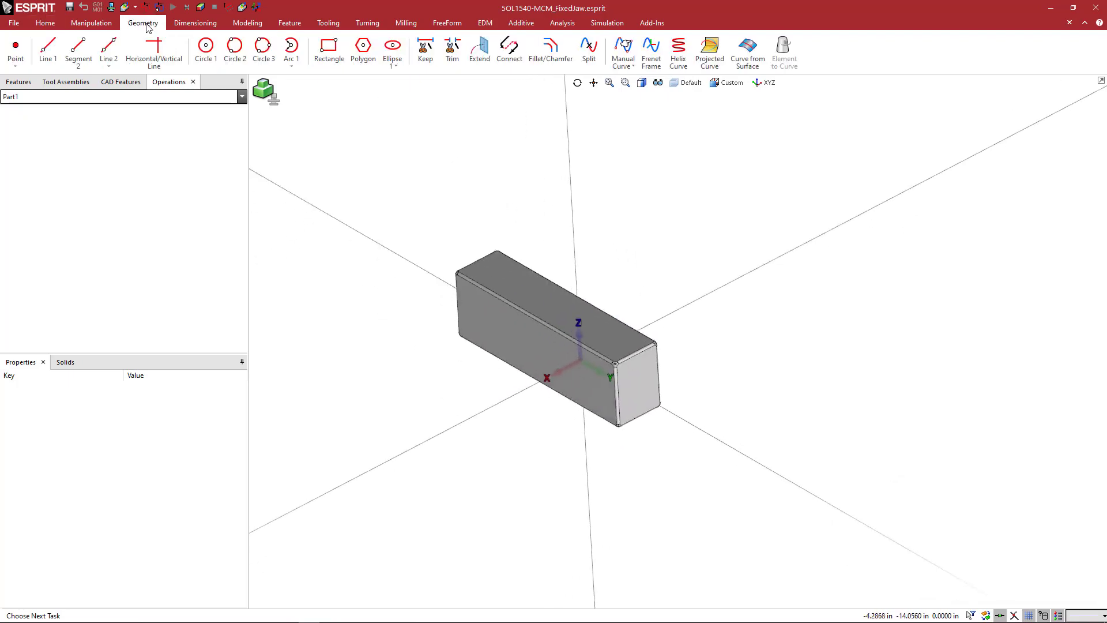
left_click(46, 52)
left_click(435, 275)
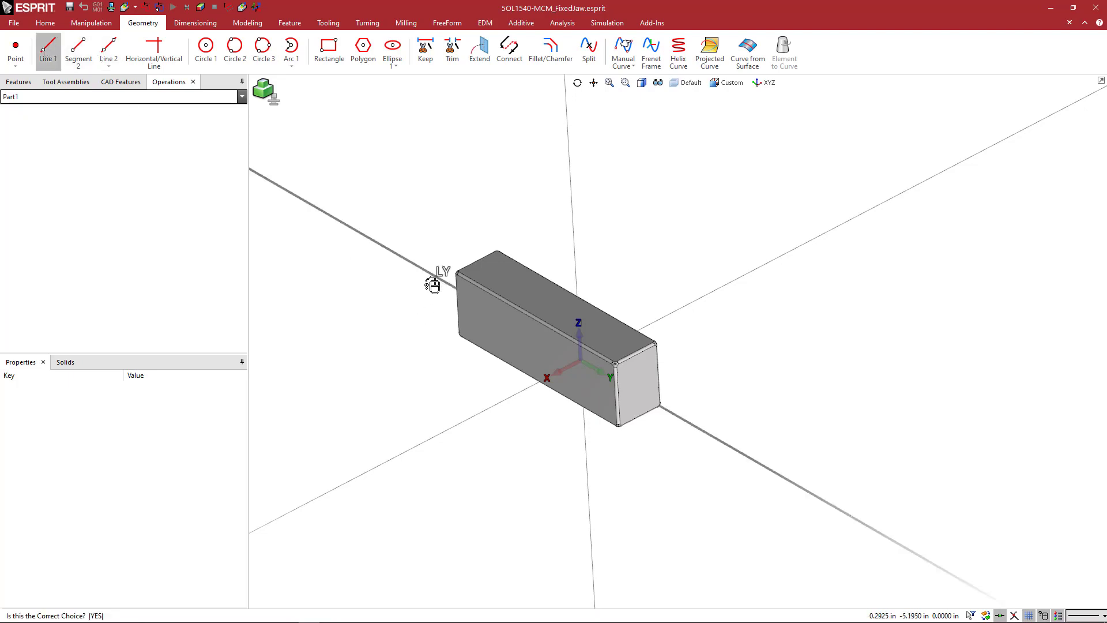
left_click(430, 285)
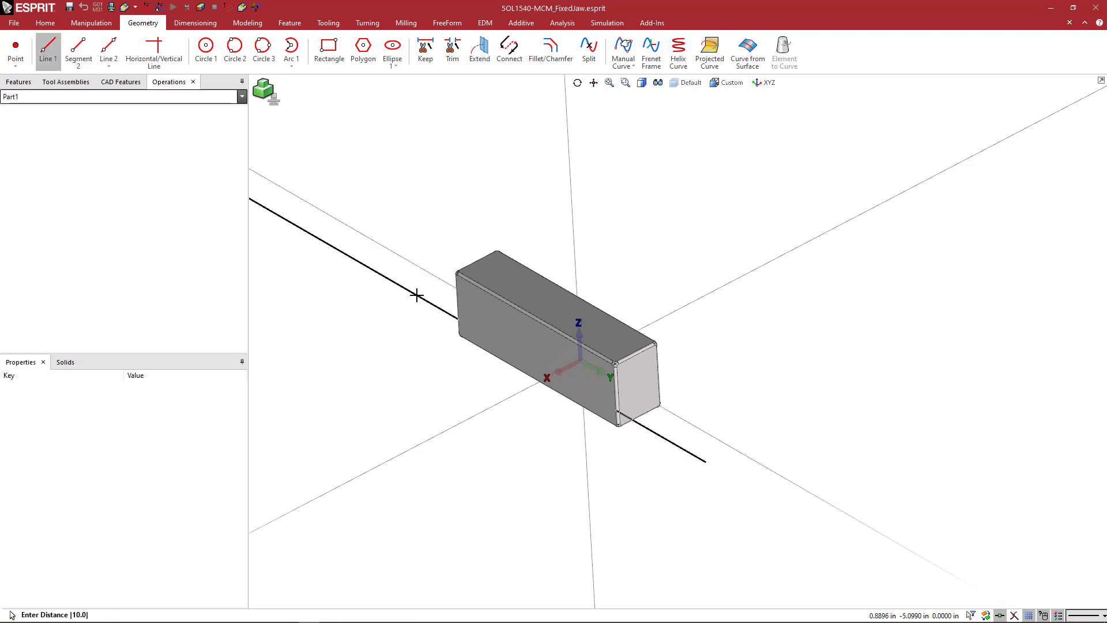
type(".75")
key("Return")
left_click(416, 295)
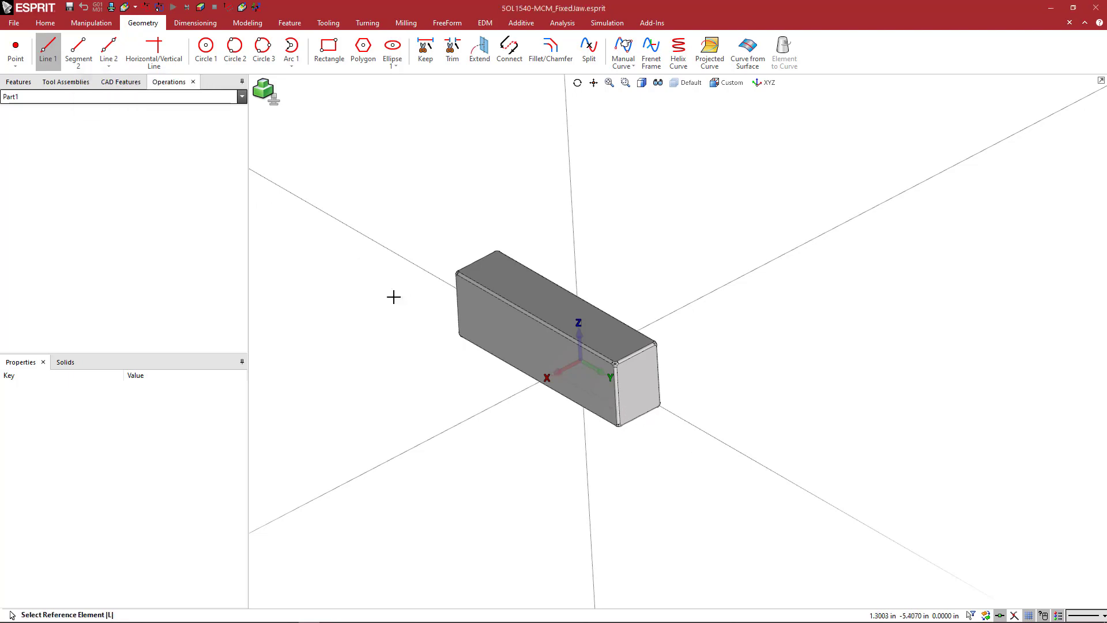
Create a construction line parallel to the X axis, offset 6 in toward the negative Y side.
left_click(474, 415)
type("6")
key("Return")
left_click(363, 308)
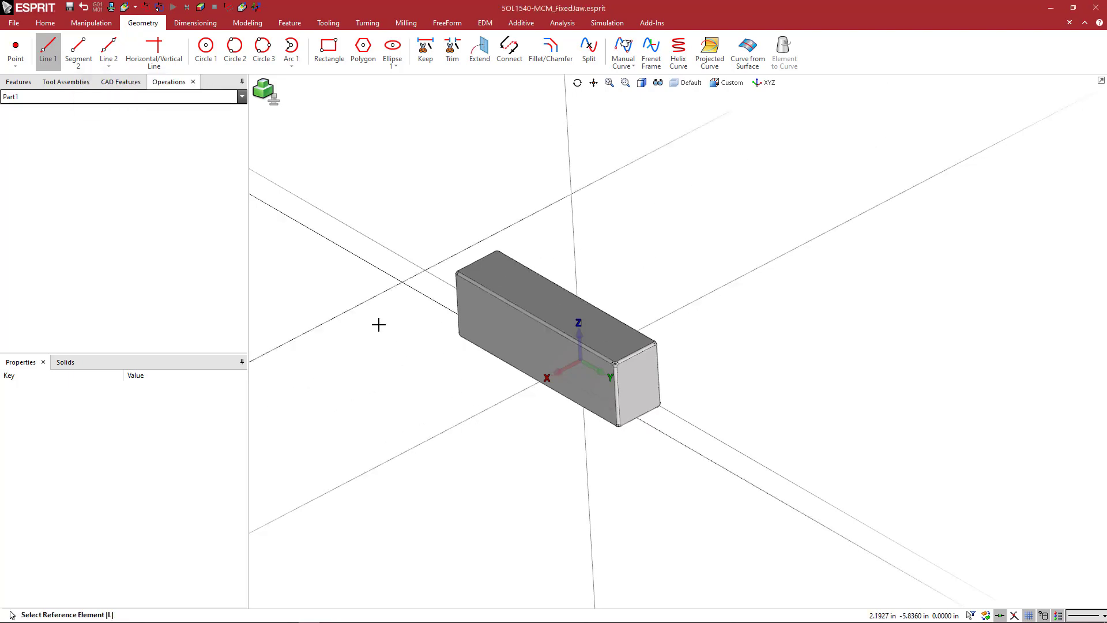
Create construction lines parallel to the X axis on the positive Y side and parallel to the Y axis farther out in X.
left_click(478, 412)
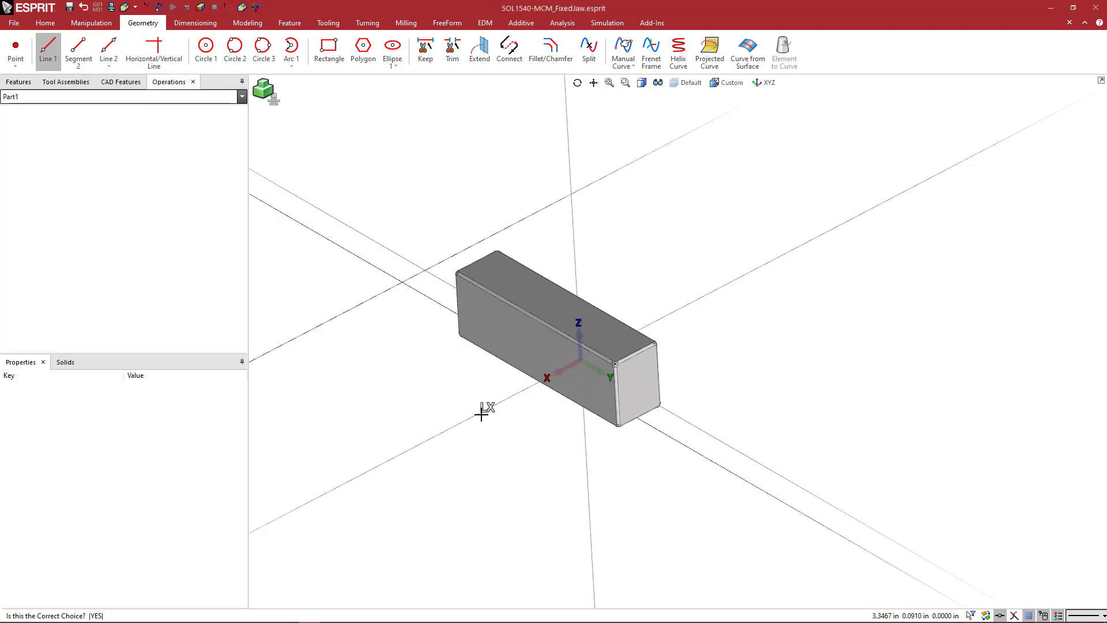
left_click(636, 525)
left_click(667, 435)
left_click(573, 497)
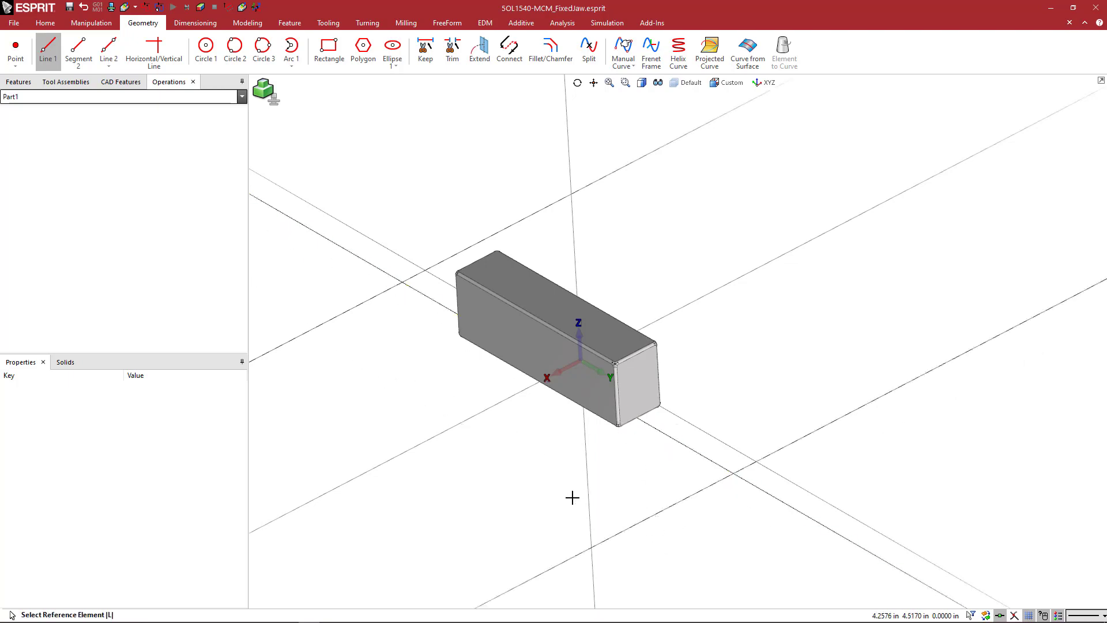
Trim the four construction lines at their intersections with Keep, leaving a closed rectangle that overlaps the jaw's outer side.
left_click(425, 49)
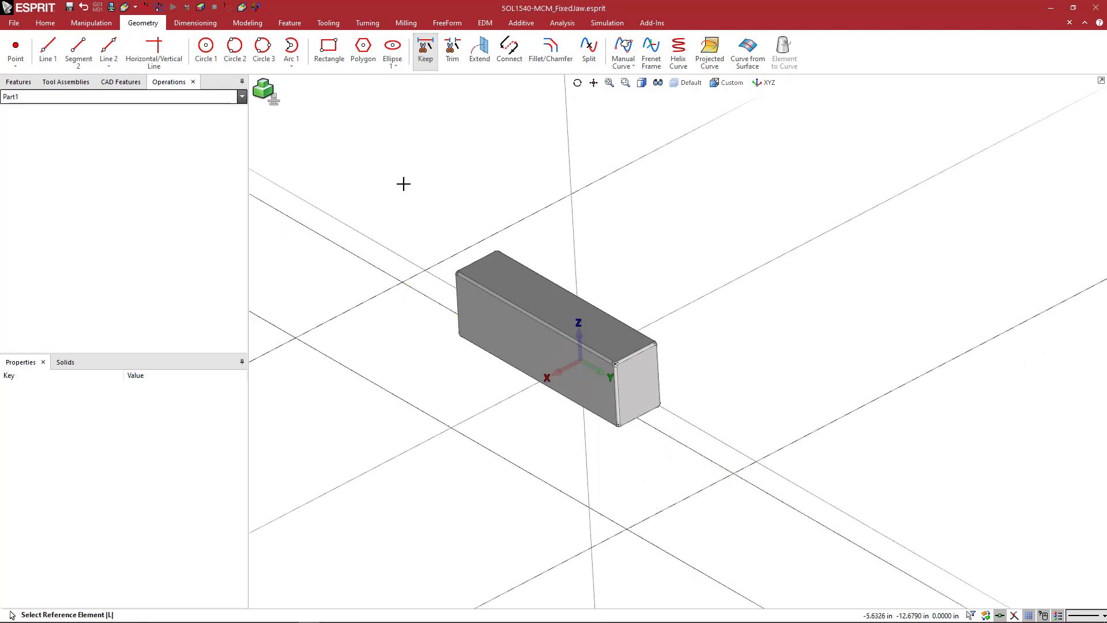
left_click(394, 287)
left_click(405, 292)
left_click(420, 289)
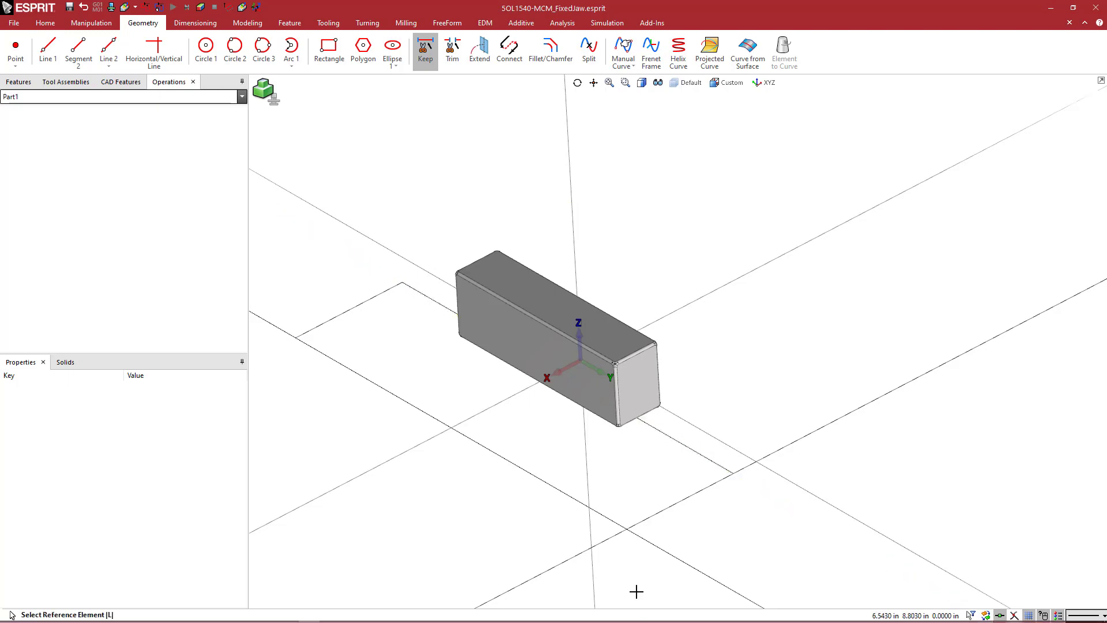
left_click(629, 524)
left_click(637, 524)
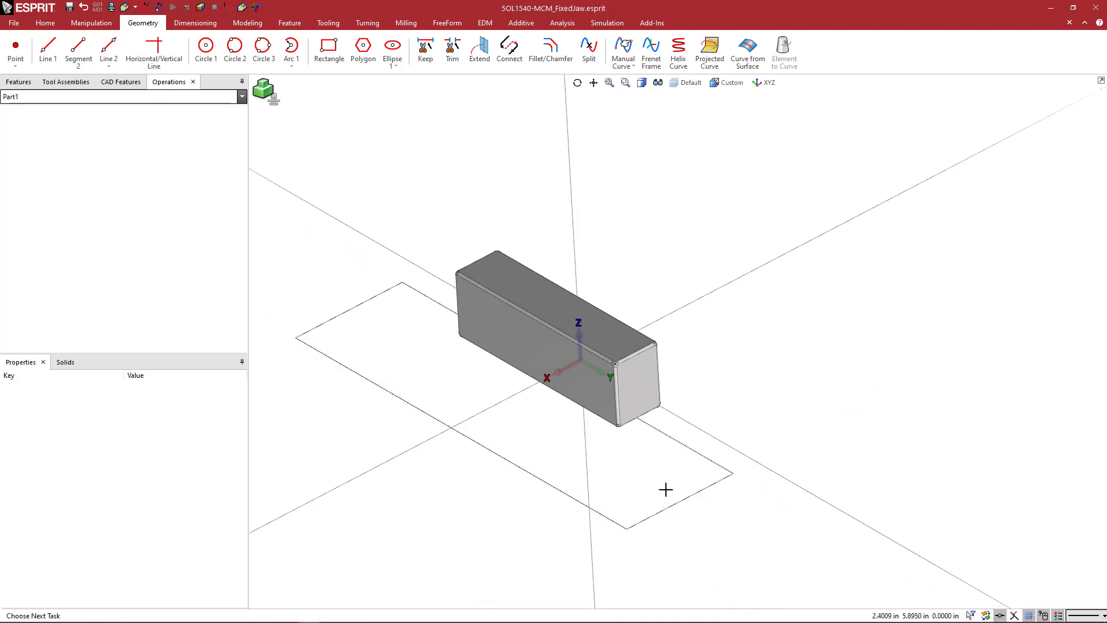
Move the four rectangle segments 1.5 in along Z with a Translate transformation.
left_click(675, 503)
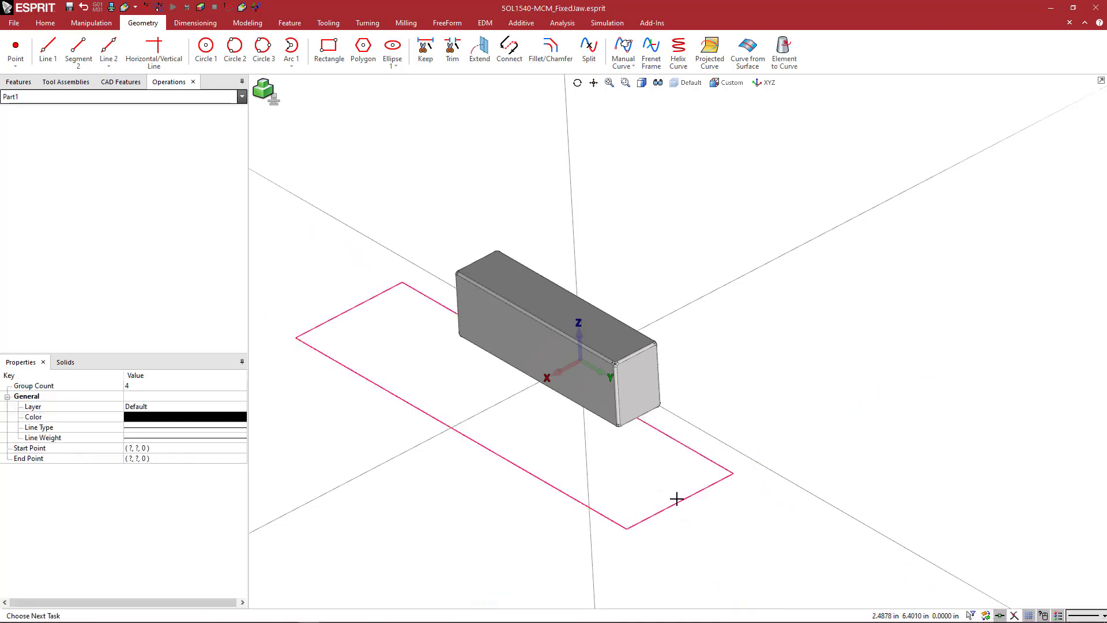
key("t")
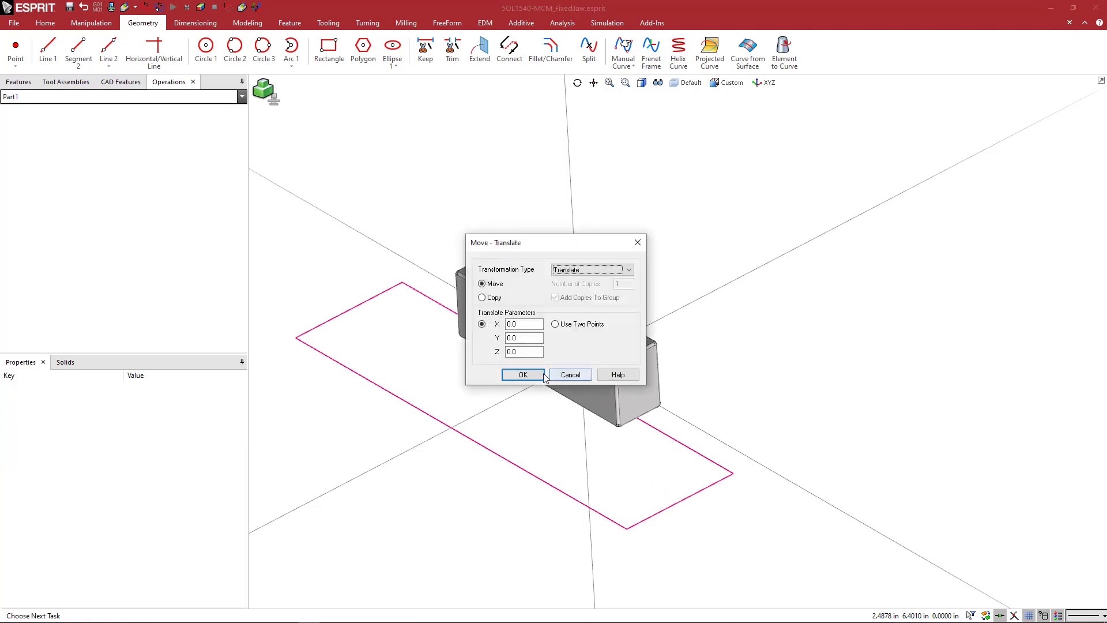
left_click(514, 353)
left_click_drag(514, 353, 481, 357)
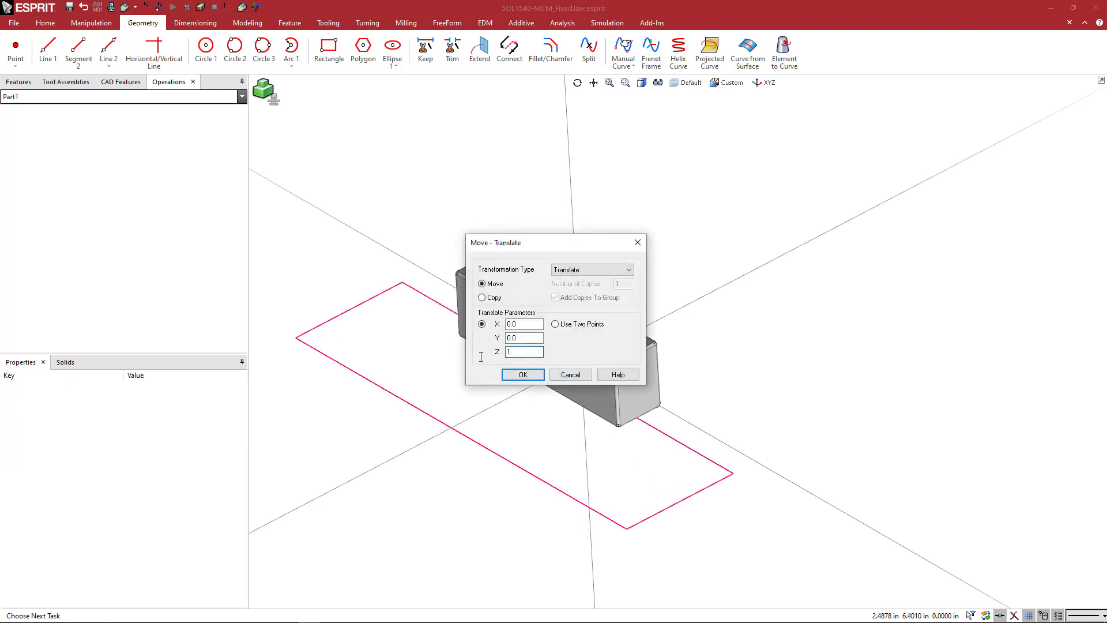
type("1.5")
left_click(513, 379)
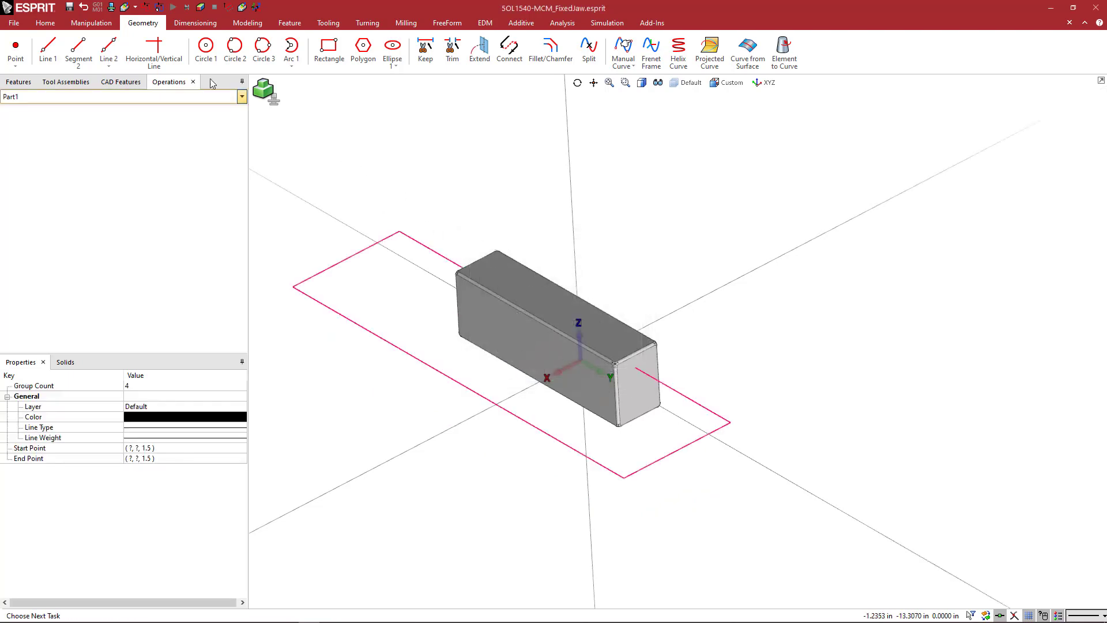
Cut the step into the jaw by extruding the rectangle as a blind 1 in cut with CAD Body 3 as active solid.
left_click(246, 23)
left_click(17, 49)
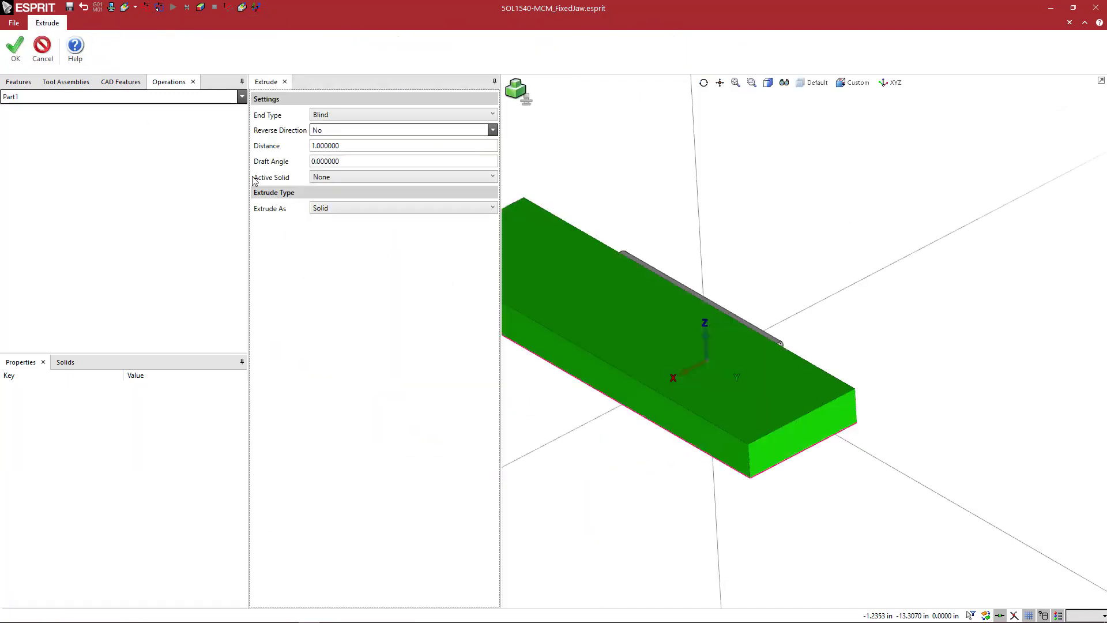
left_click(332, 175)
left_click(334, 200)
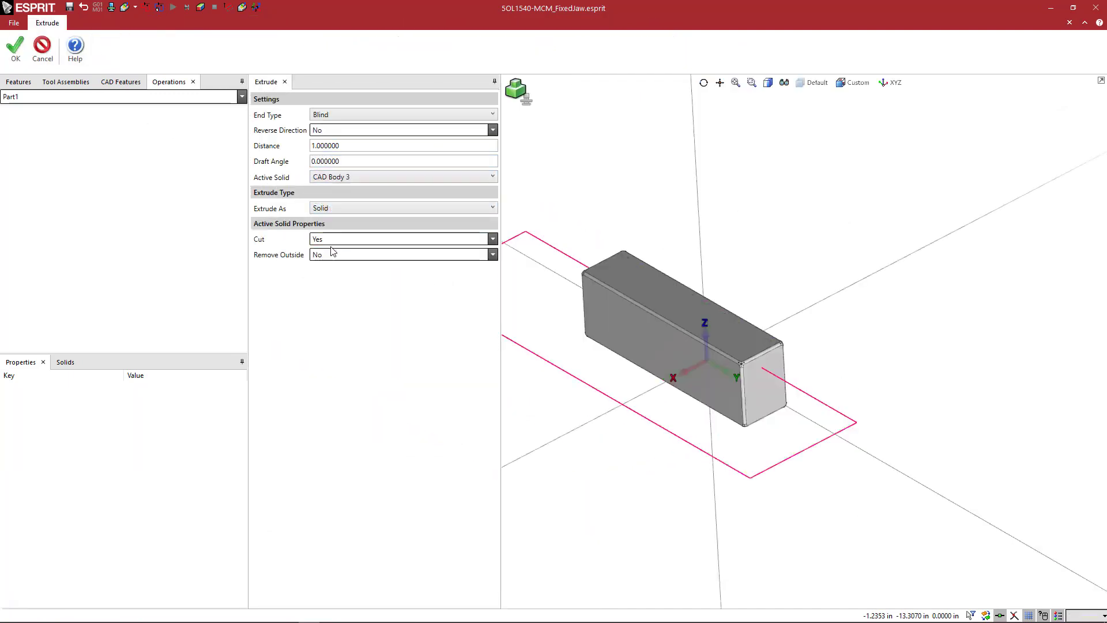
left_click(15, 49)
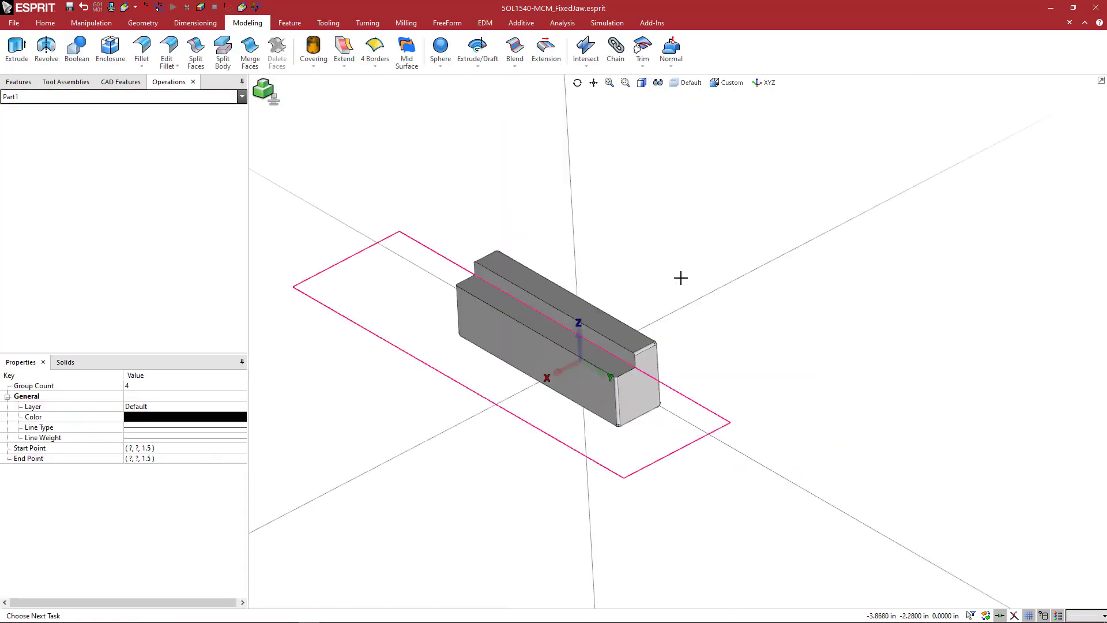
middle_click_drag(682, 277, 684, 277)
key("Escape")
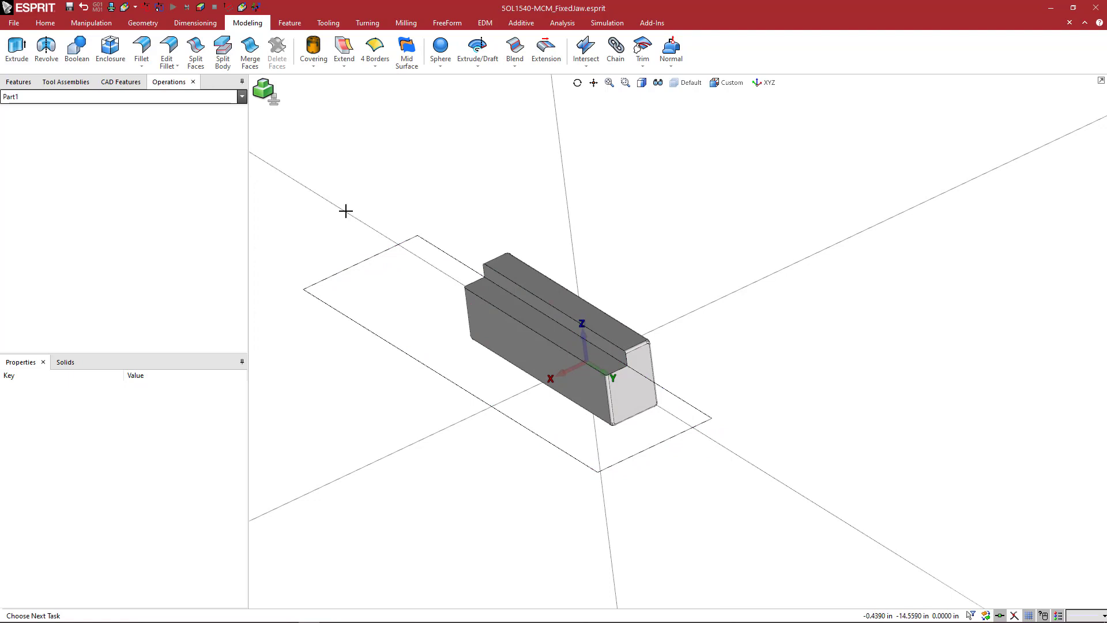
Save the stepped jaw as a fixture file named 5OL1540-MCM_FixedJaw_1.5x0.75.gdml in the OneLOK Vise folder.
left_click(15, 24)
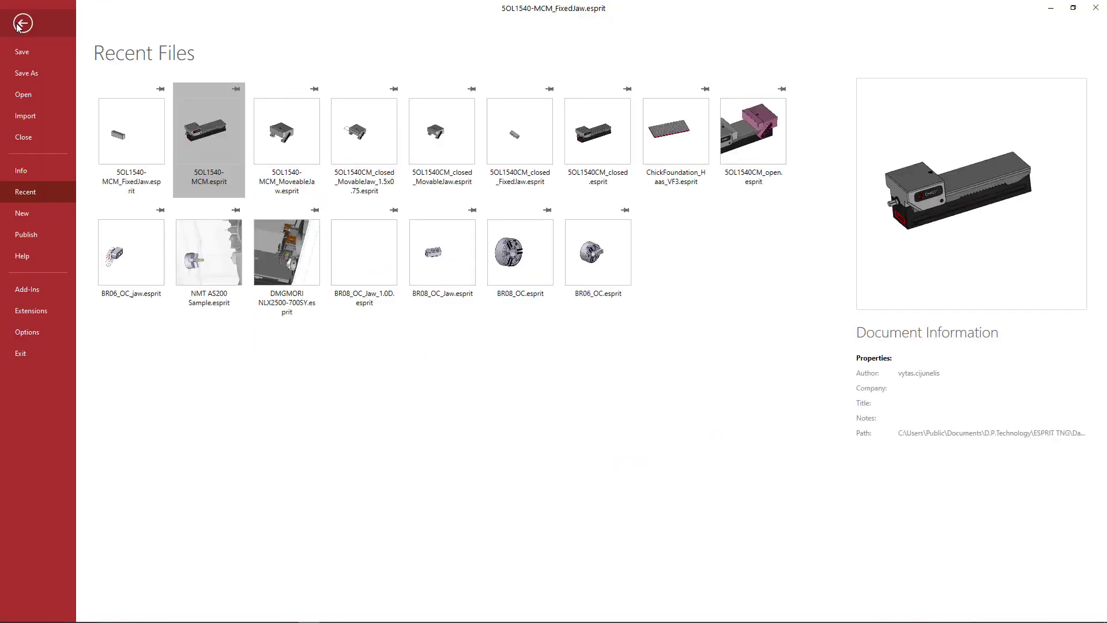
left_click(36, 75)
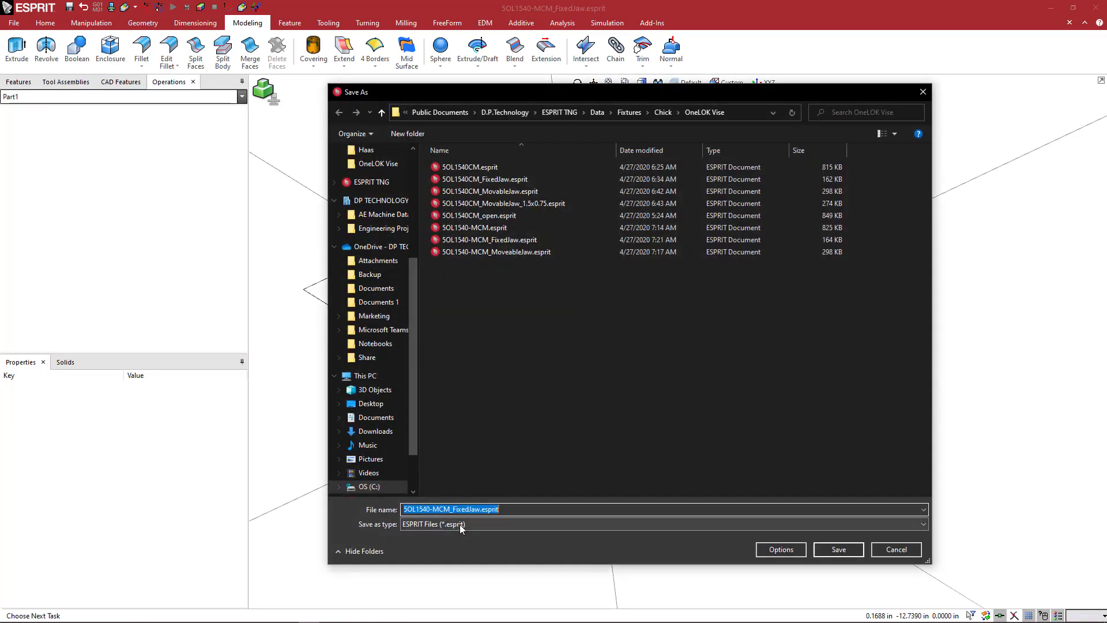
left_click(460, 524)
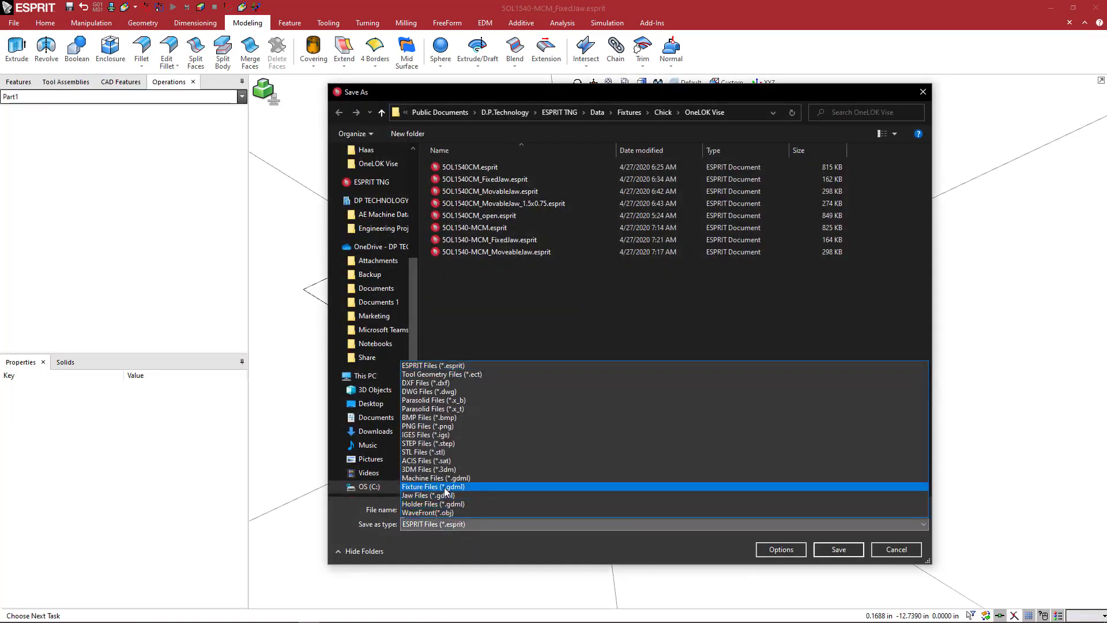
left_click(446, 491)
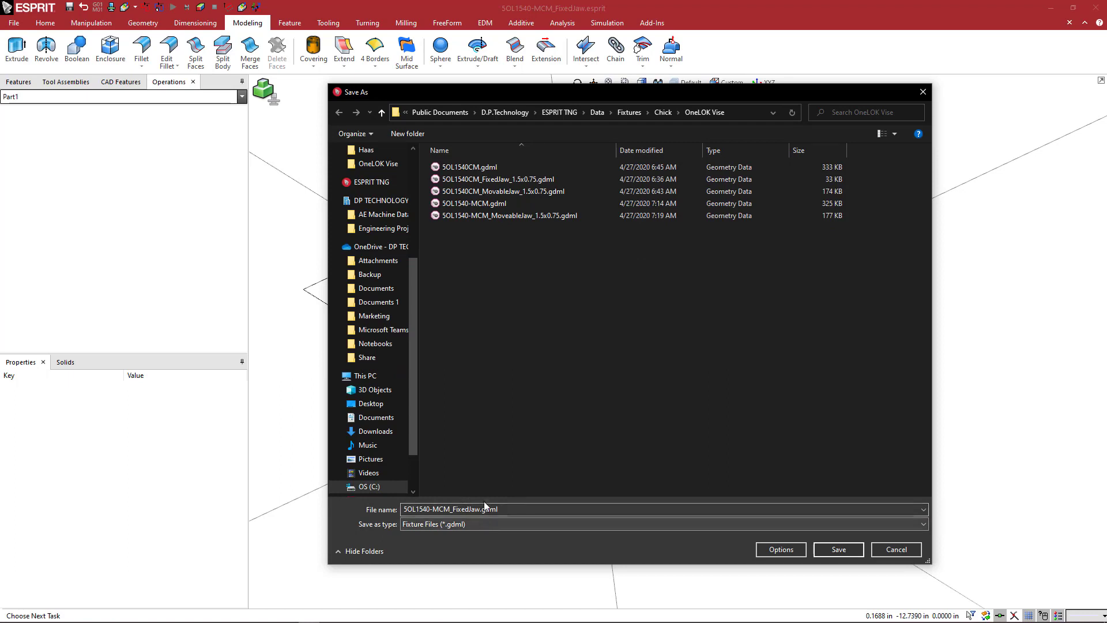
left_click(484, 509)
left_click(482, 509)
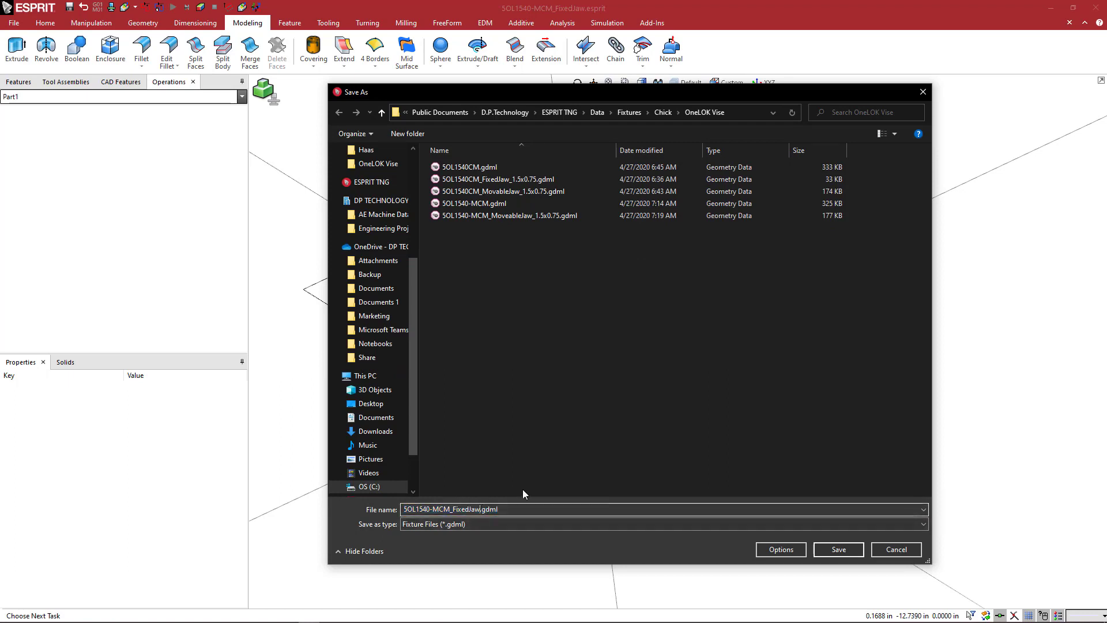
type("_1.5x0.75")
key("Return")
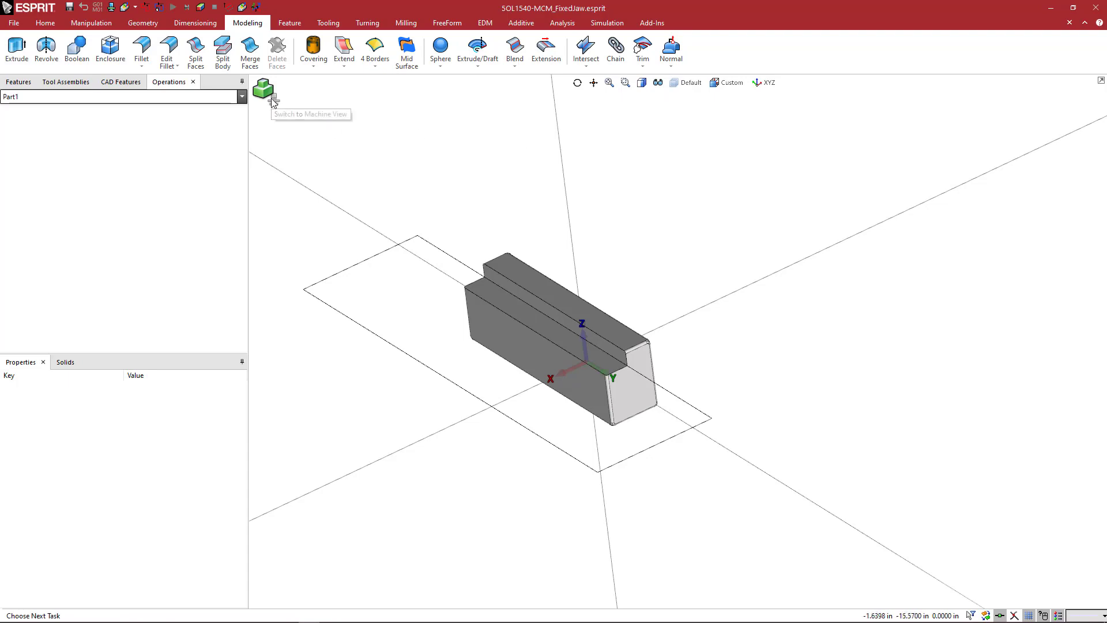
Load the Haas_VF-3_V3.502 machine from the Haas folder into the machine setup.
left_click(45, 22)
left_click(45, 50)
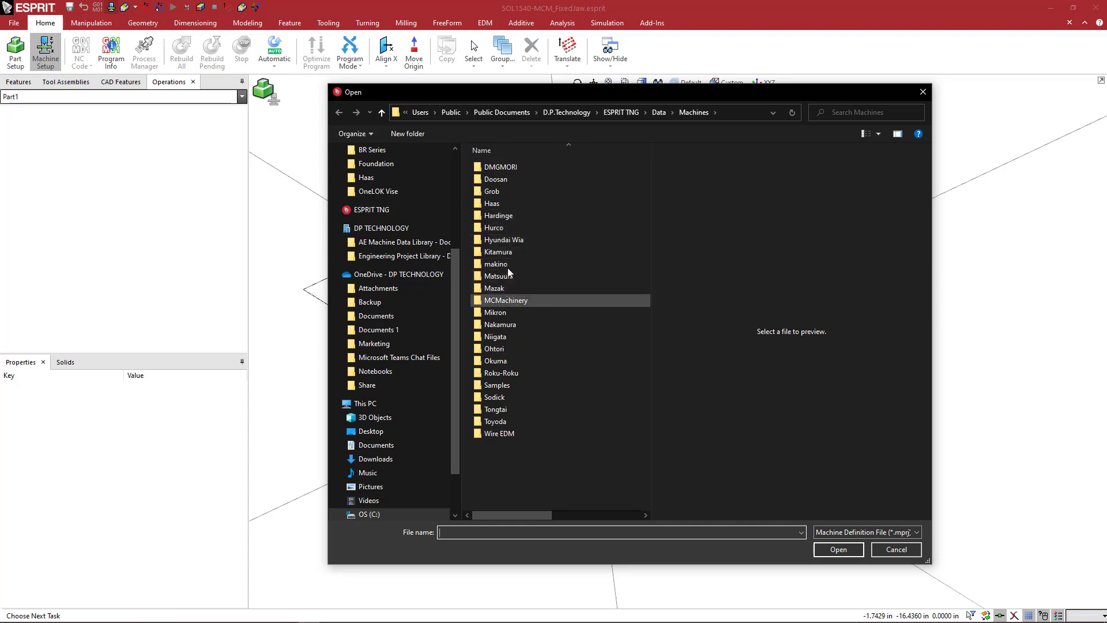
double_click(497, 205)
double_click(522, 228)
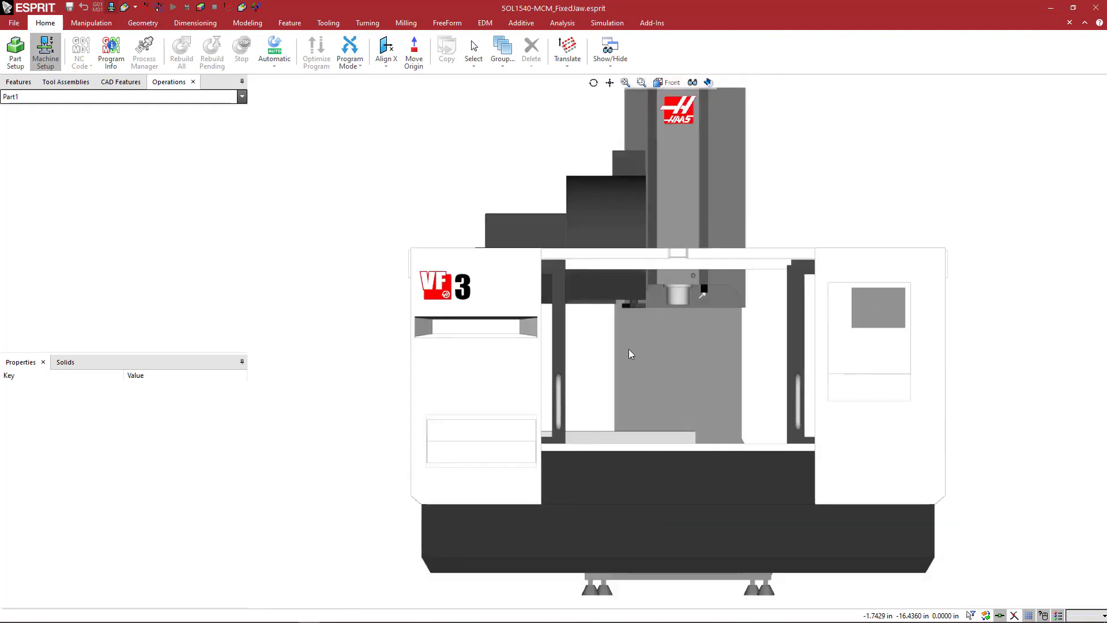
middle_click_drag(628, 348, 424, 248)
scroll(485, 268, "up", 4)
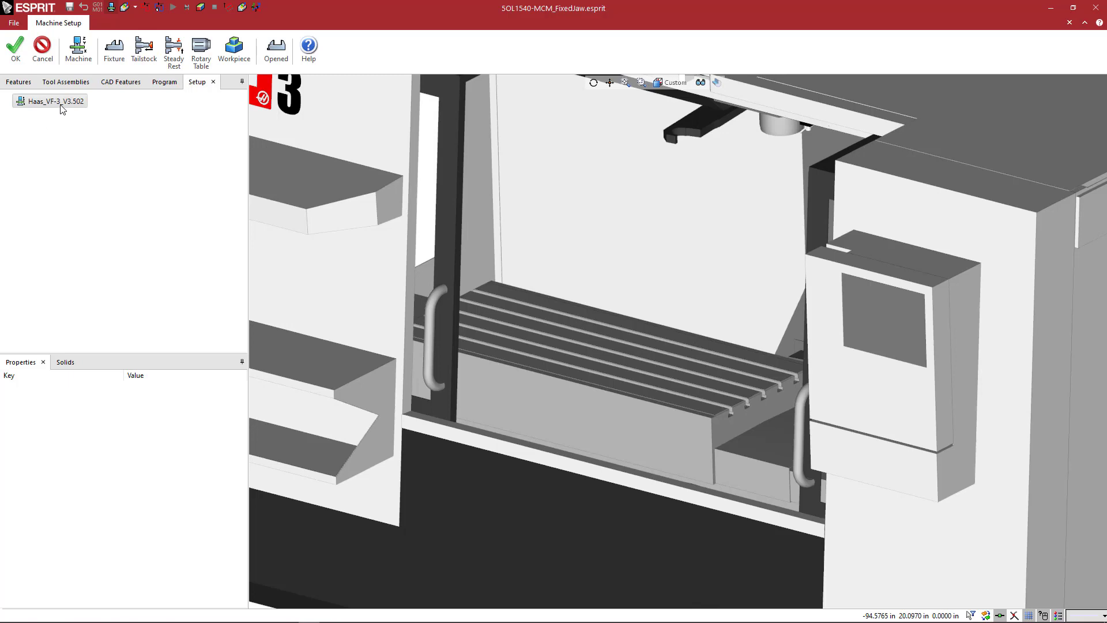
Add ChickFoundation_Haas_VF3.gdml from the Chick Foundation folder as a fixture mounted at FA on the machine table.
left_click(114, 50)
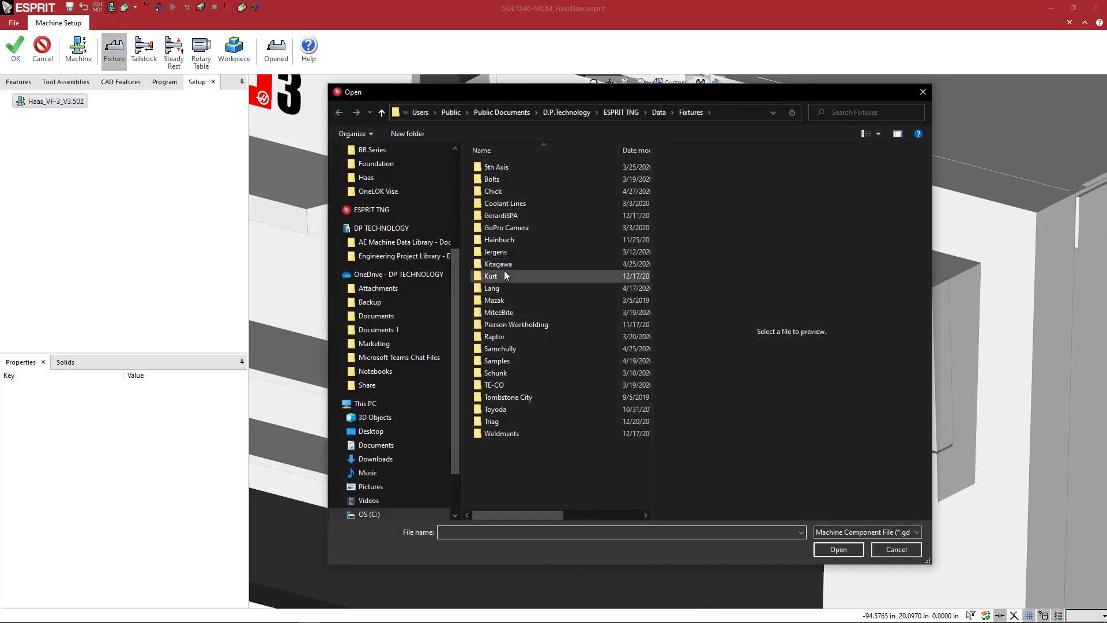
double_click(496, 195)
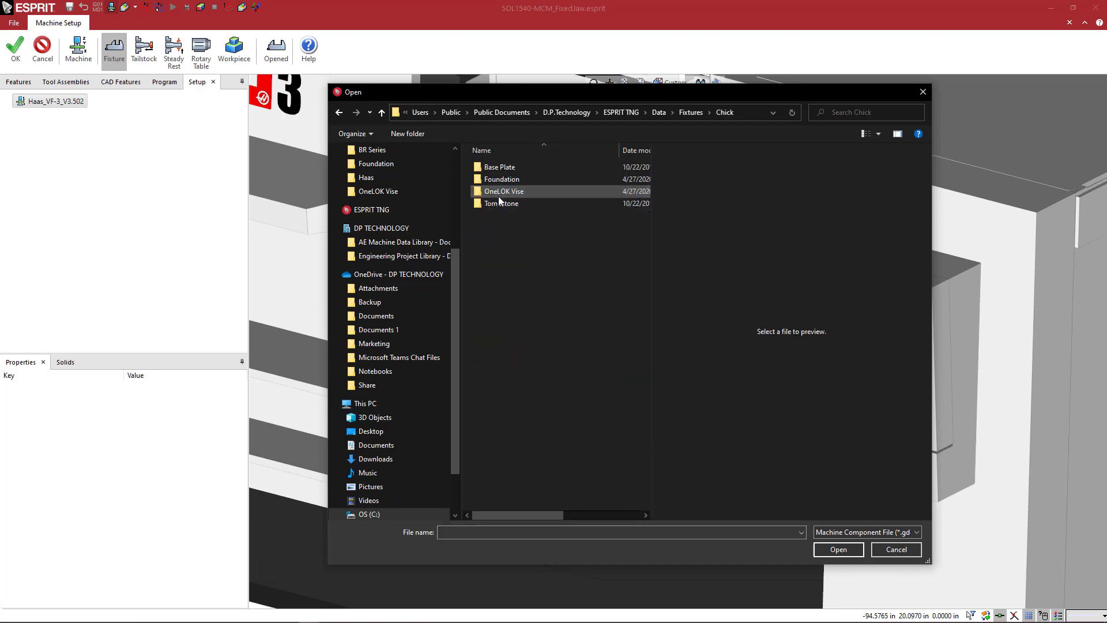
double_click(502, 180)
left_click(507, 168)
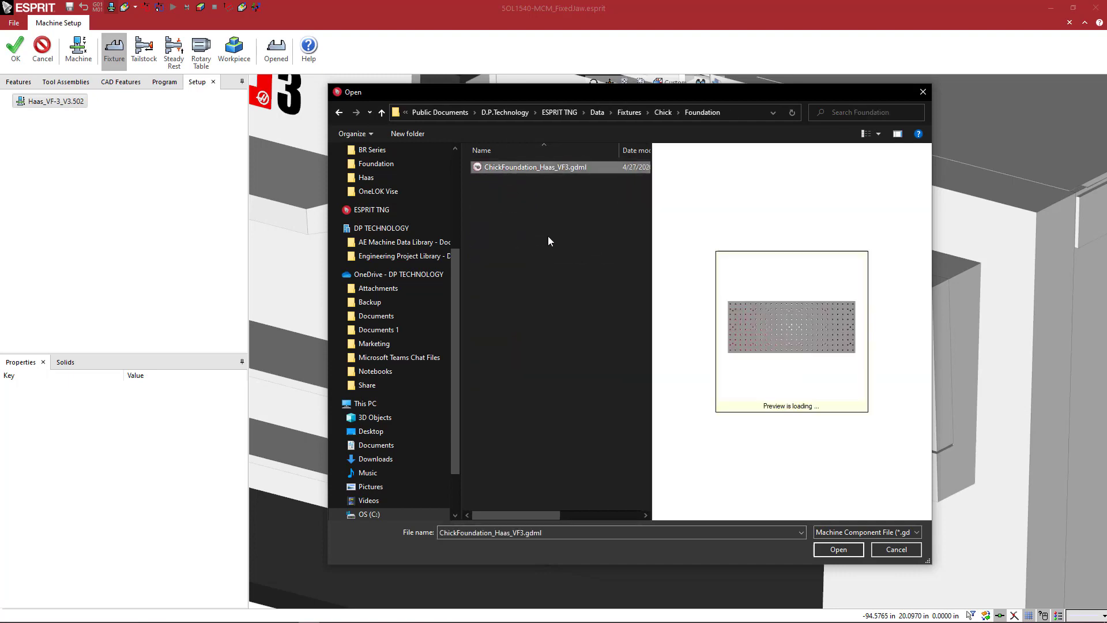
left_click(826, 552)
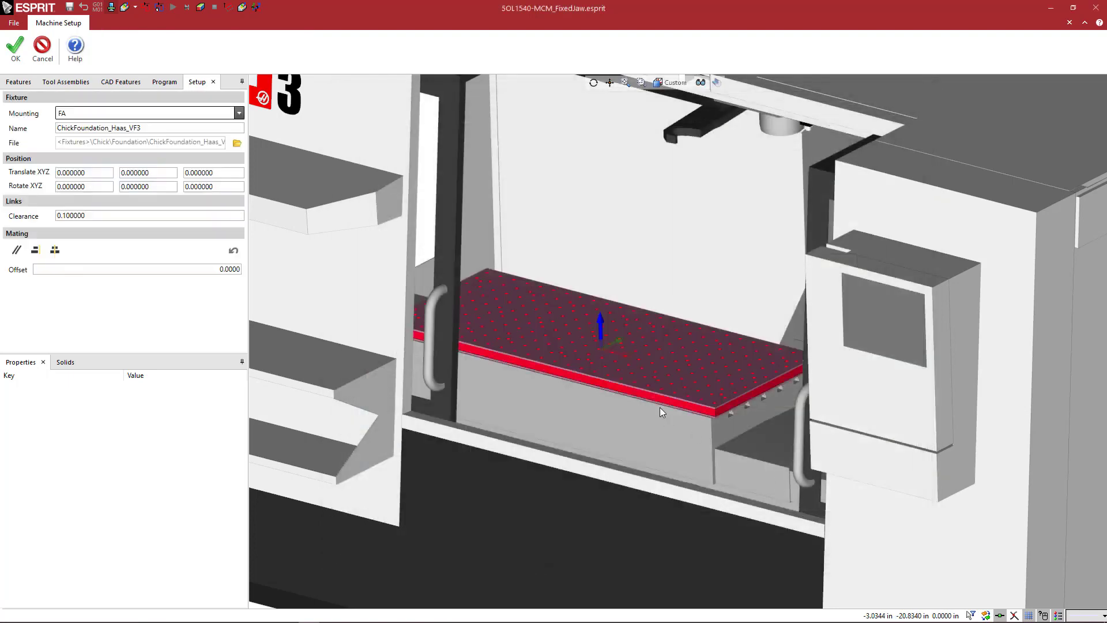
scroll(658, 378, "up", 3)
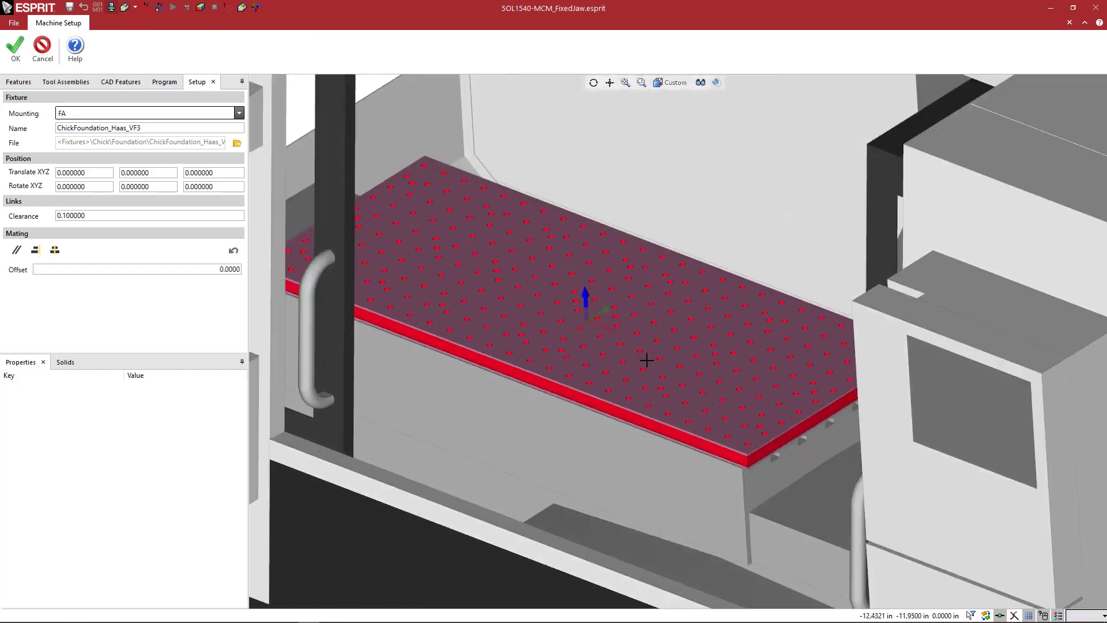
middle_click_drag(647, 360, 649, 360)
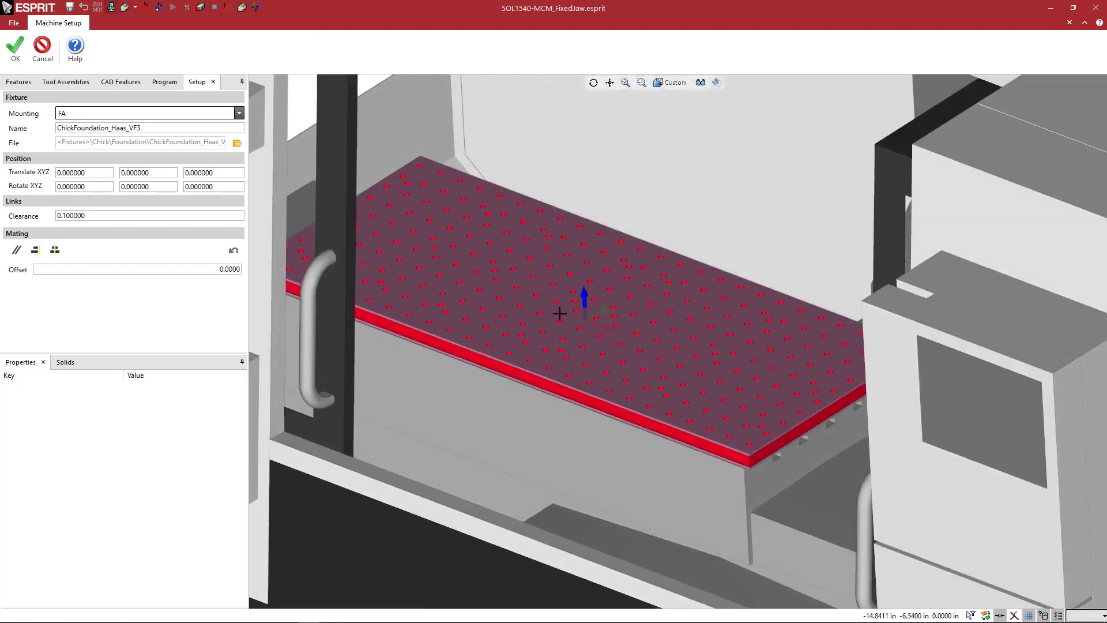
scroll(617, 317, "up", 1)
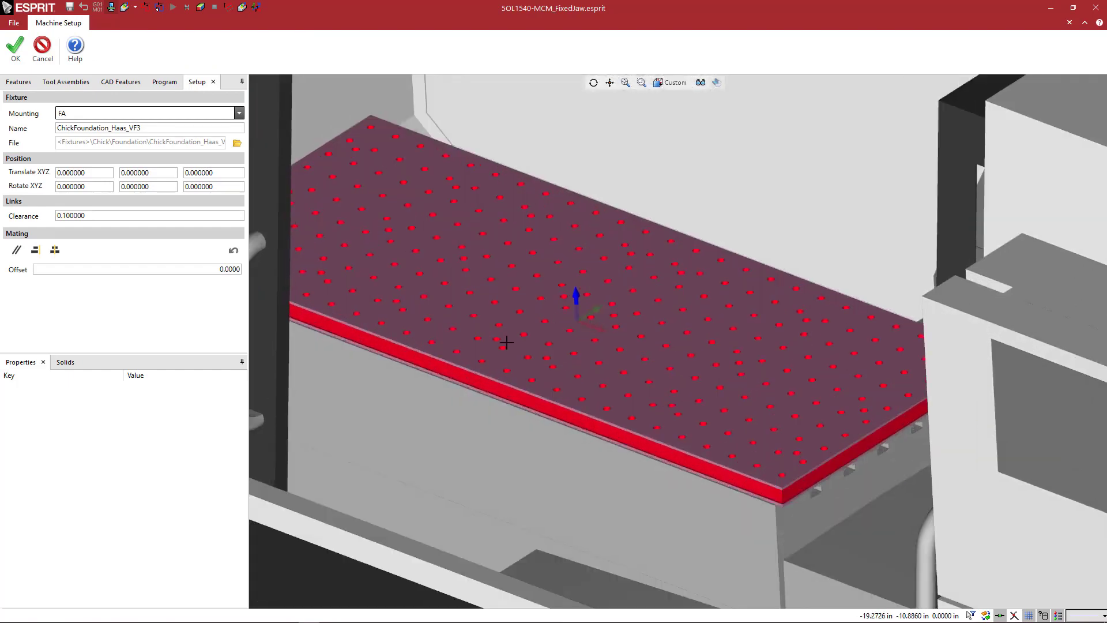
left_click(11, 56)
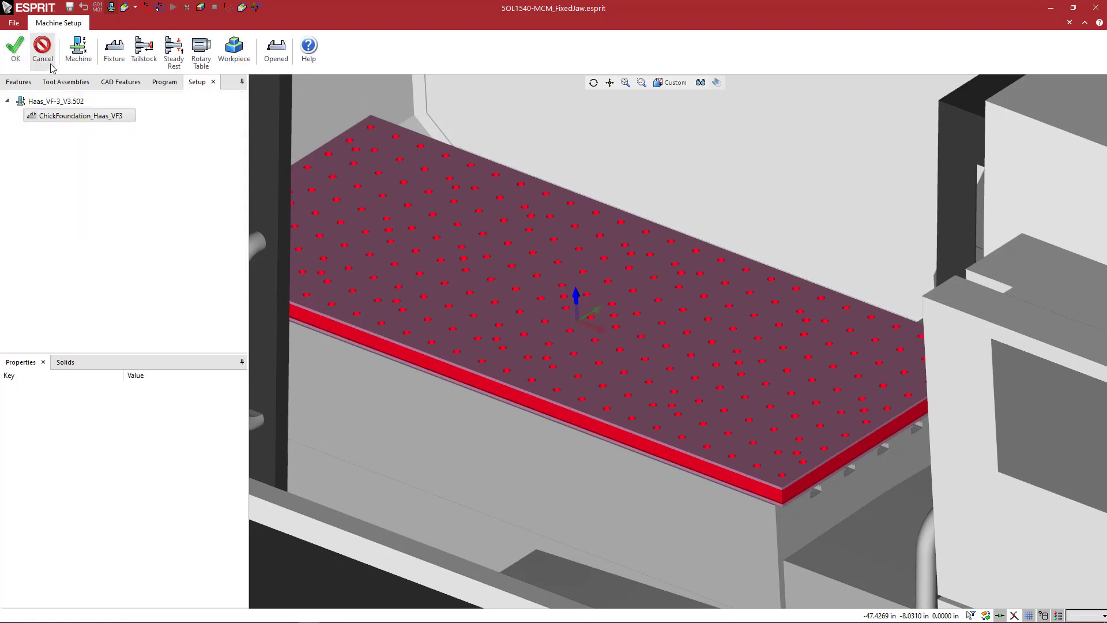
Add 5OL1540-MCM.gdml from the Chick OneLOK Vise folder as a fixture on the foundation plate.
left_click(114, 51)
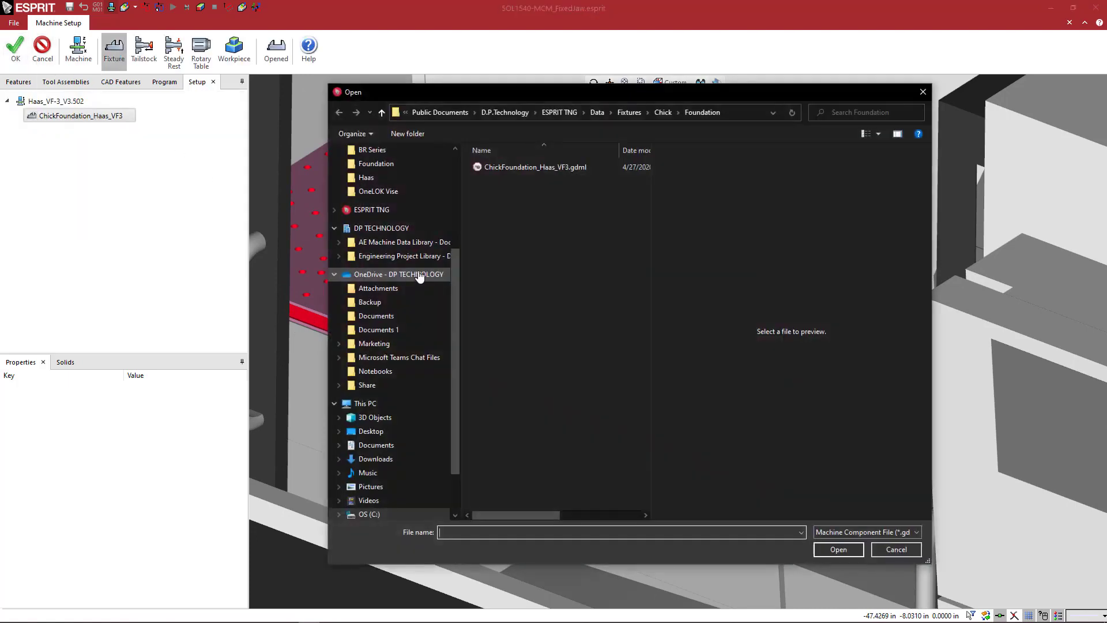
left_click(663, 112)
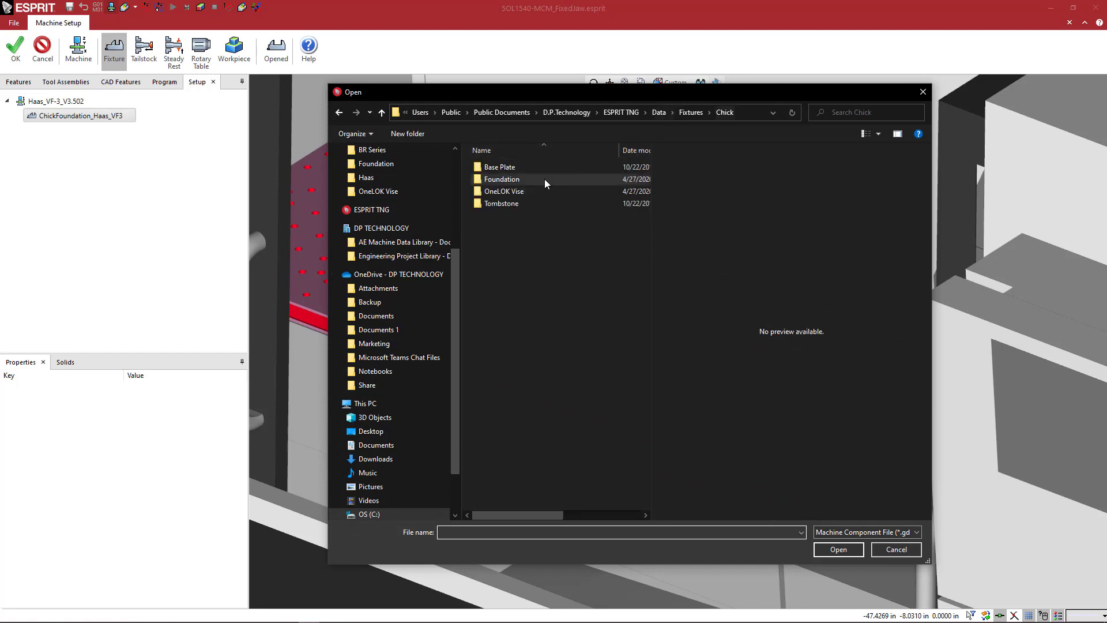
double_click(509, 193)
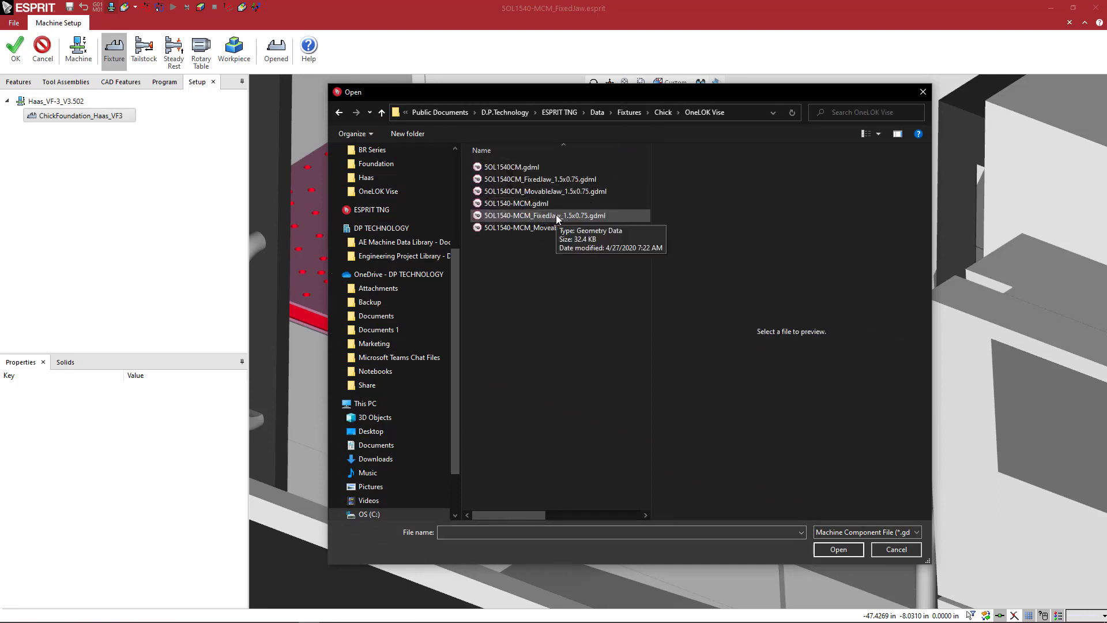
left_click(529, 207)
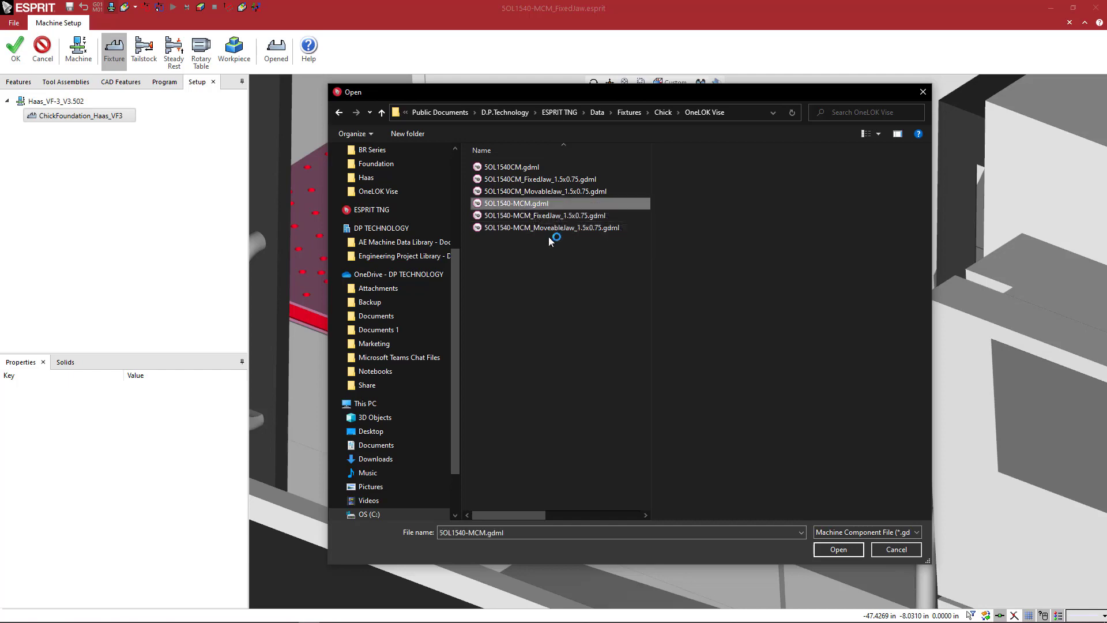
left_click(834, 551)
middle_click_drag(403, 242, 458, 240)
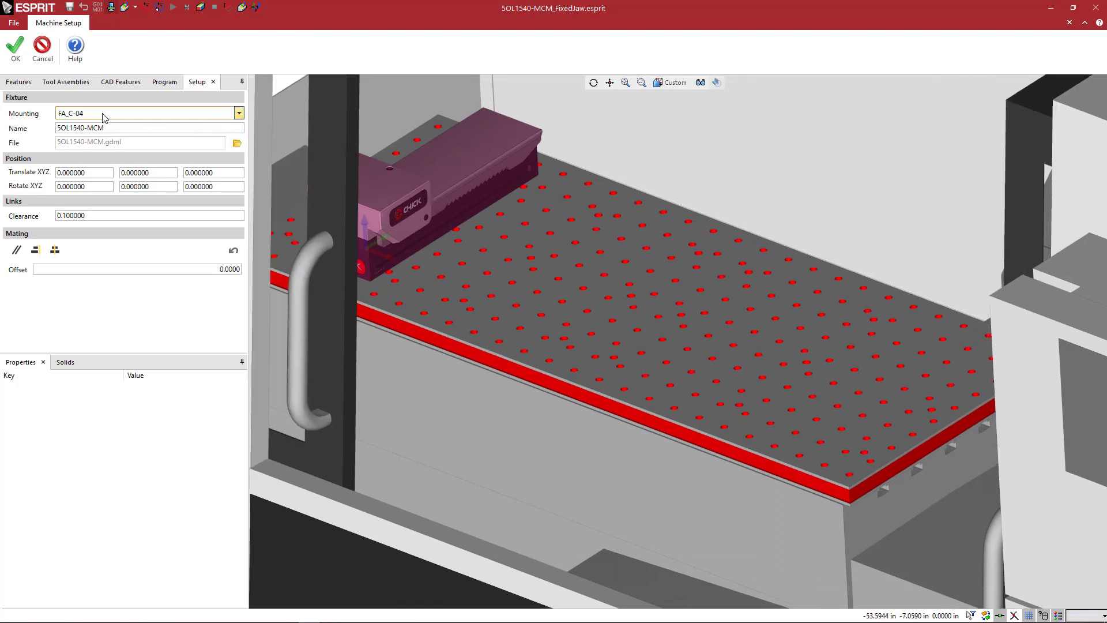
Lower the machine's display opacity so its housing is nearly transparent around the foundation plate and vise.
left_click(238, 114)
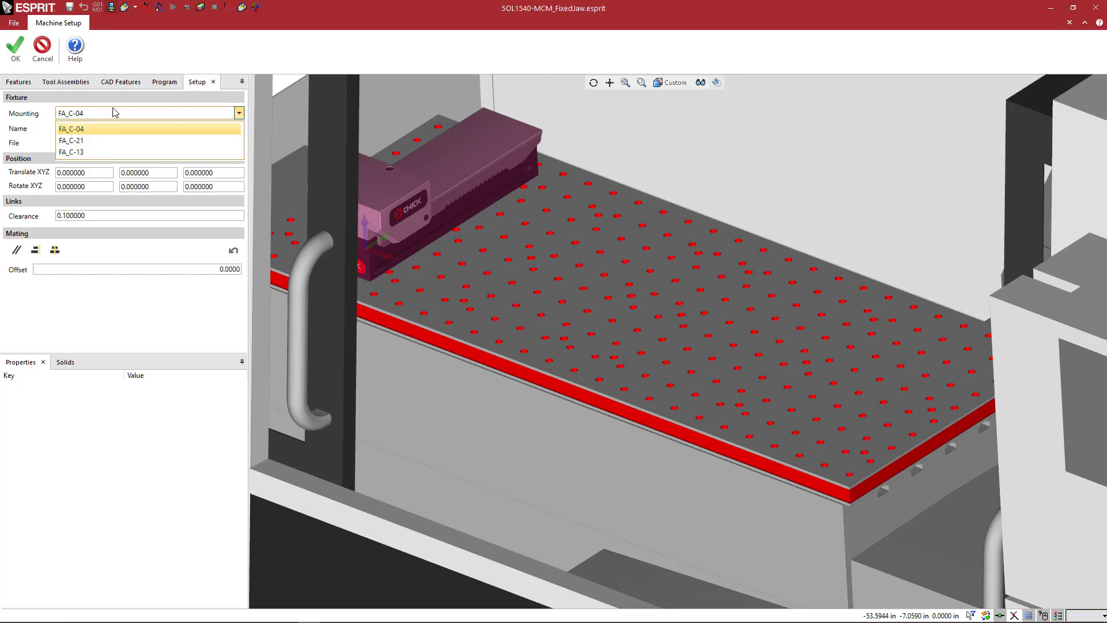
left_click(457, 242)
middle_click_drag(559, 270, 557, 272)
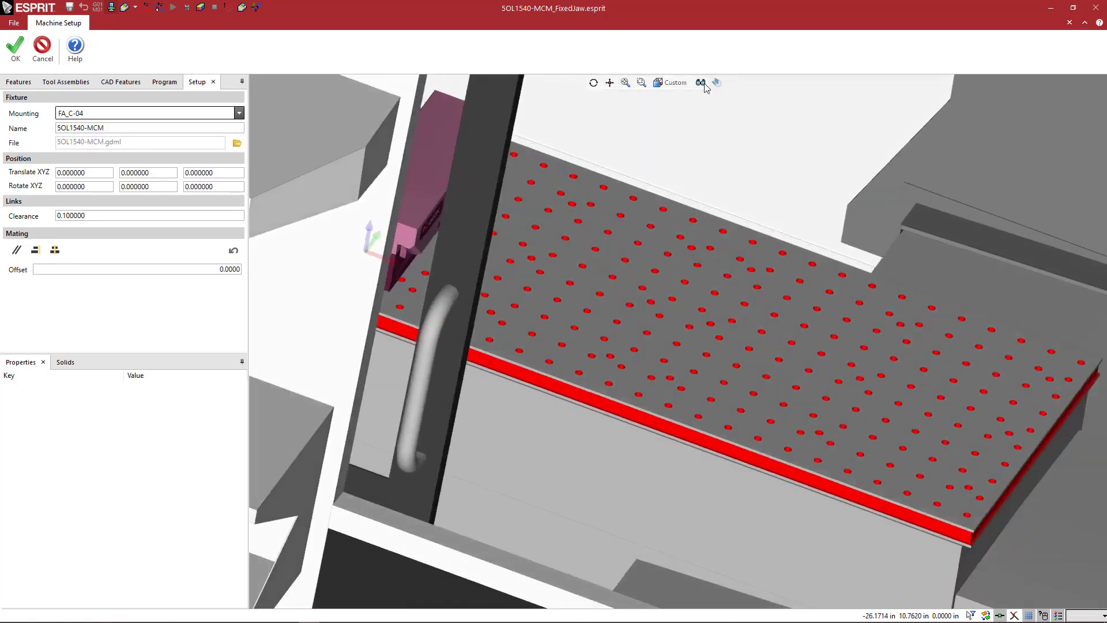
left_click(700, 82)
left_click(738, 225)
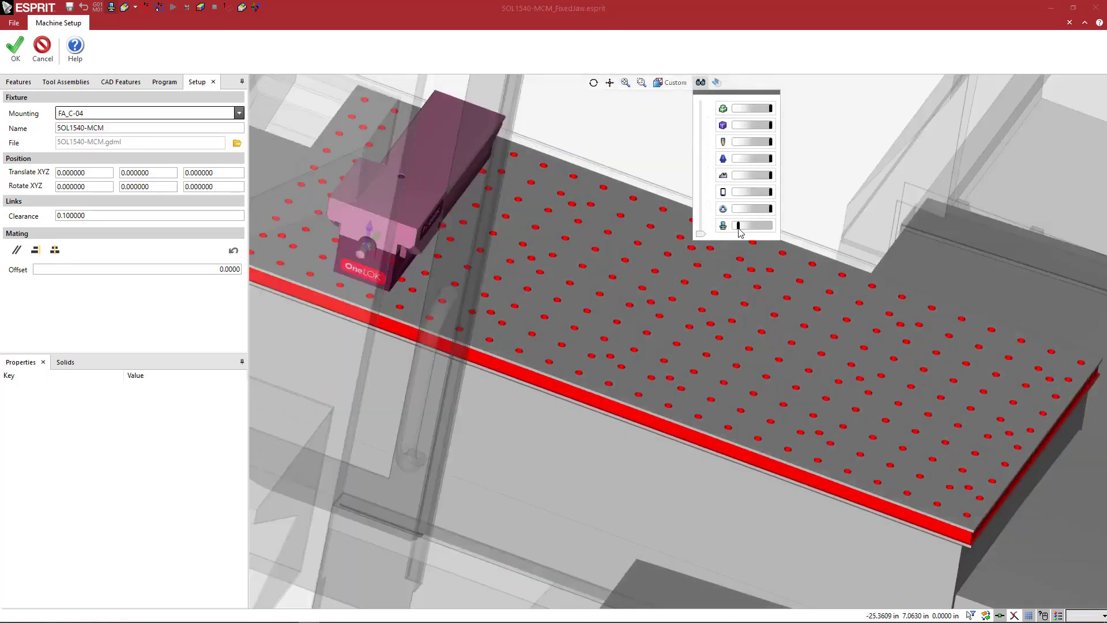
Mount the 5OL1540-MCM vise at location FA_C-13 on the foundation plate.
middle_click_drag(622, 282, 634, 287)
scroll(482, 306, "up", 5)
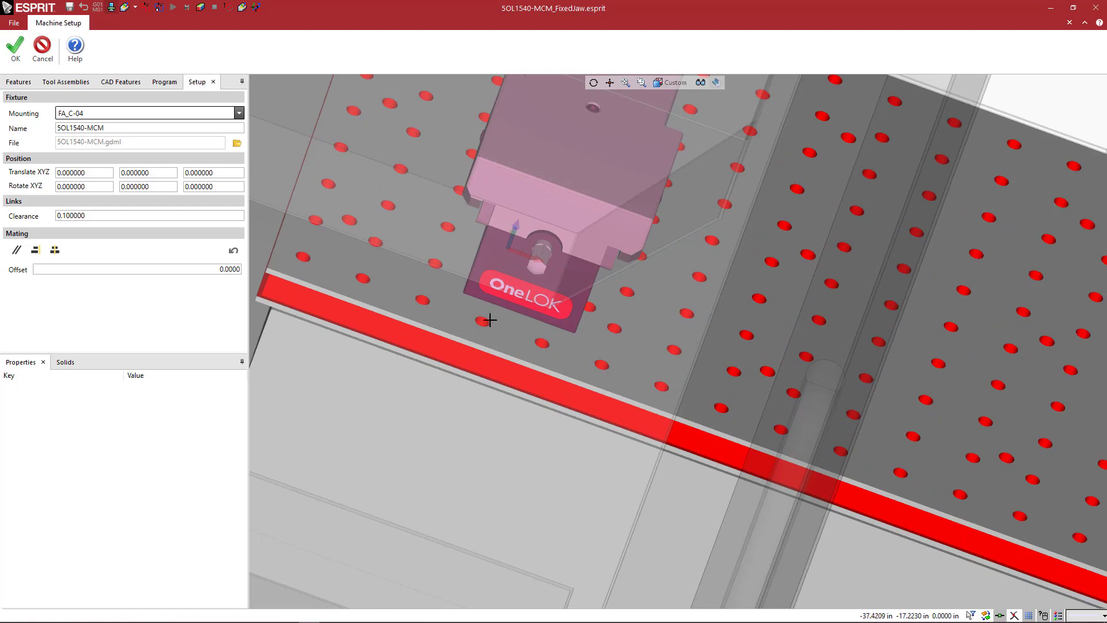
scroll(495, 287, "up", 3)
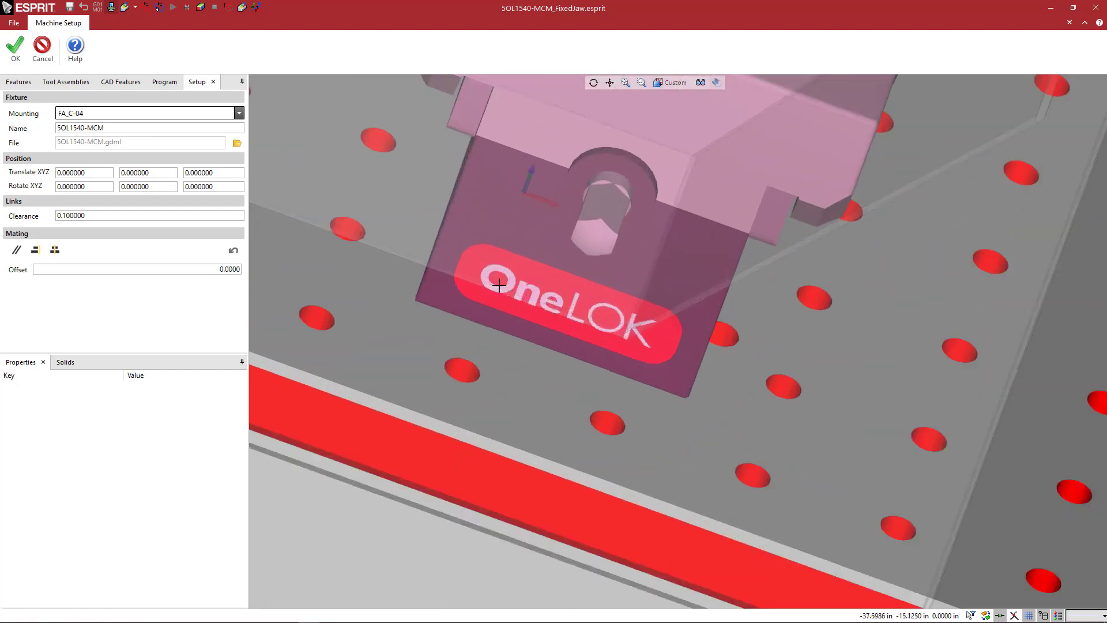
middle_click_drag(499, 285, 540, 291)
scroll(500, 267, "down", 1)
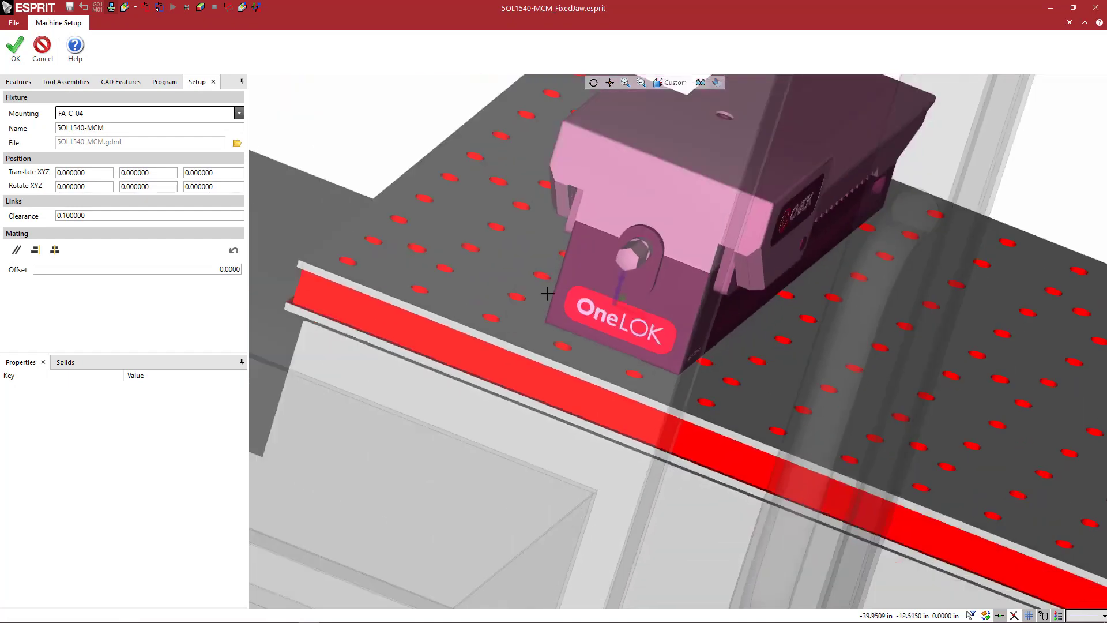
middle_click_drag(606, 306, 534, 284)
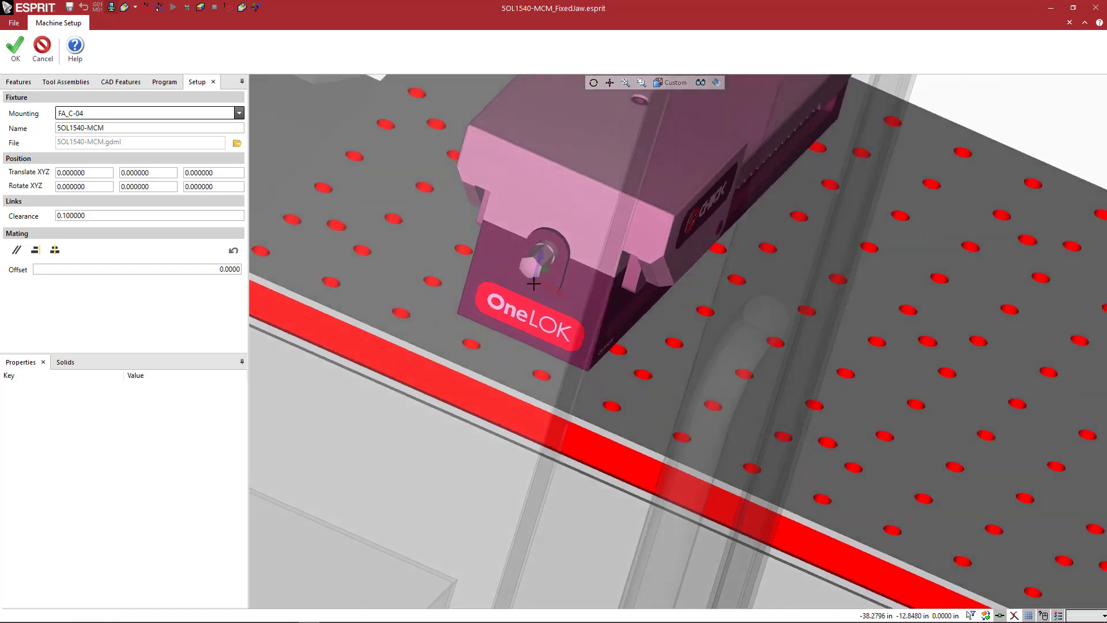
scroll(535, 281, "down", 3)
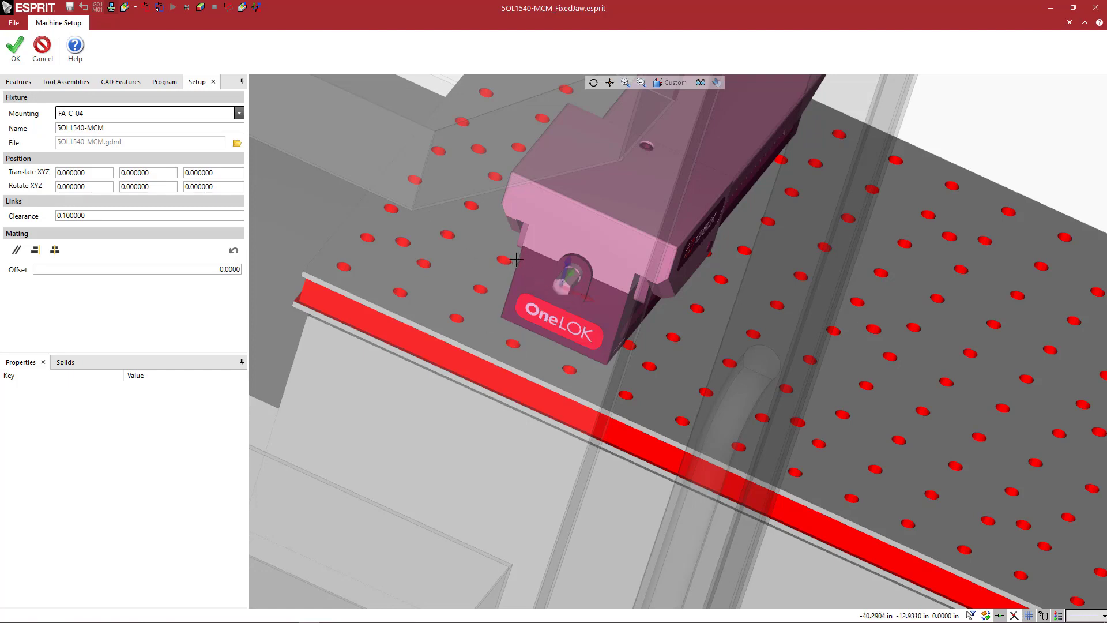
left_click(239, 114)
left_click(210, 155)
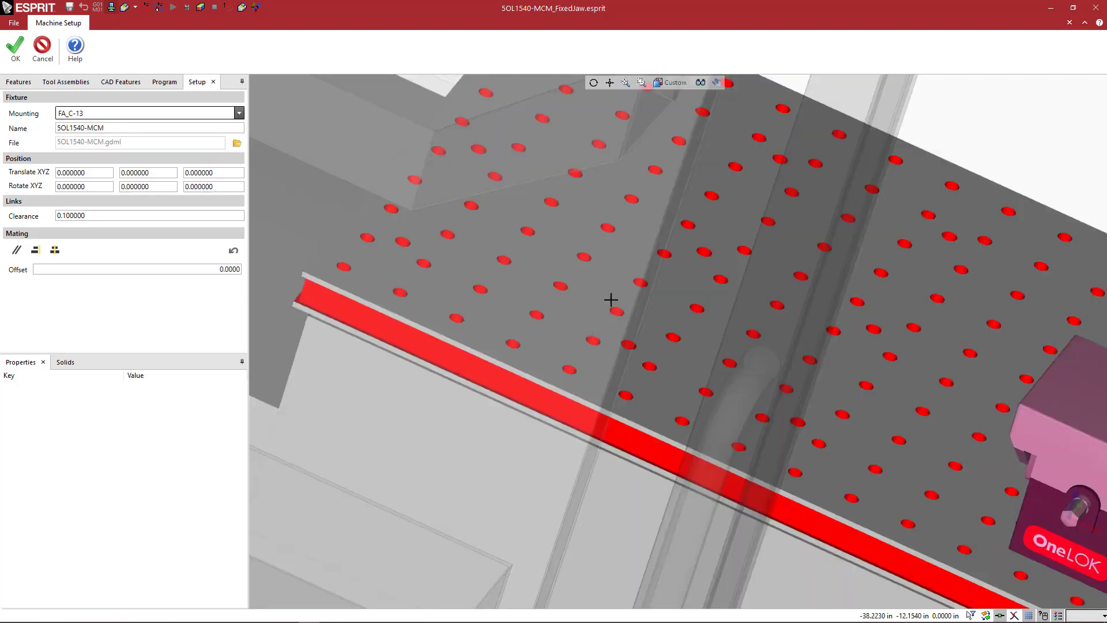
middle_click_drag(810, 362, 543, 291, "ctrl")
mouse_move(687, 344)
middle_mouse_down()
mouse_move(674, 342)
mouse_move(676, 329)
mouse_move(693, 359)
middle_mouse_up()
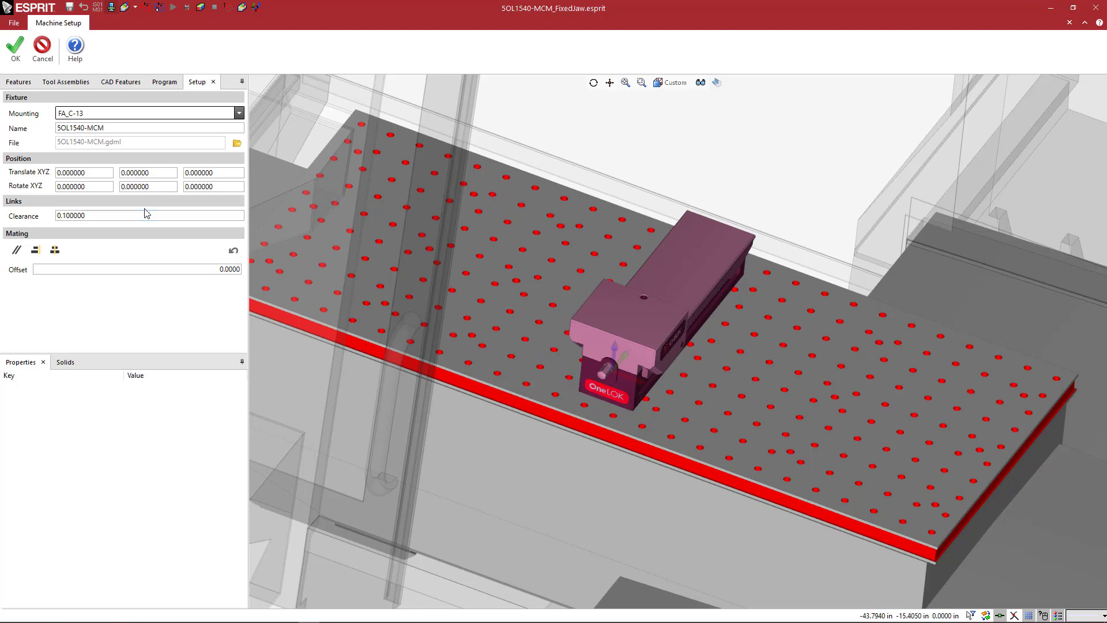
Offset the vise in X with the formula =-50/25.4 and accept the fixture placement.
left_click_drag(97, 168, 16, 169)
type("-50/25.4")
key("Tab")
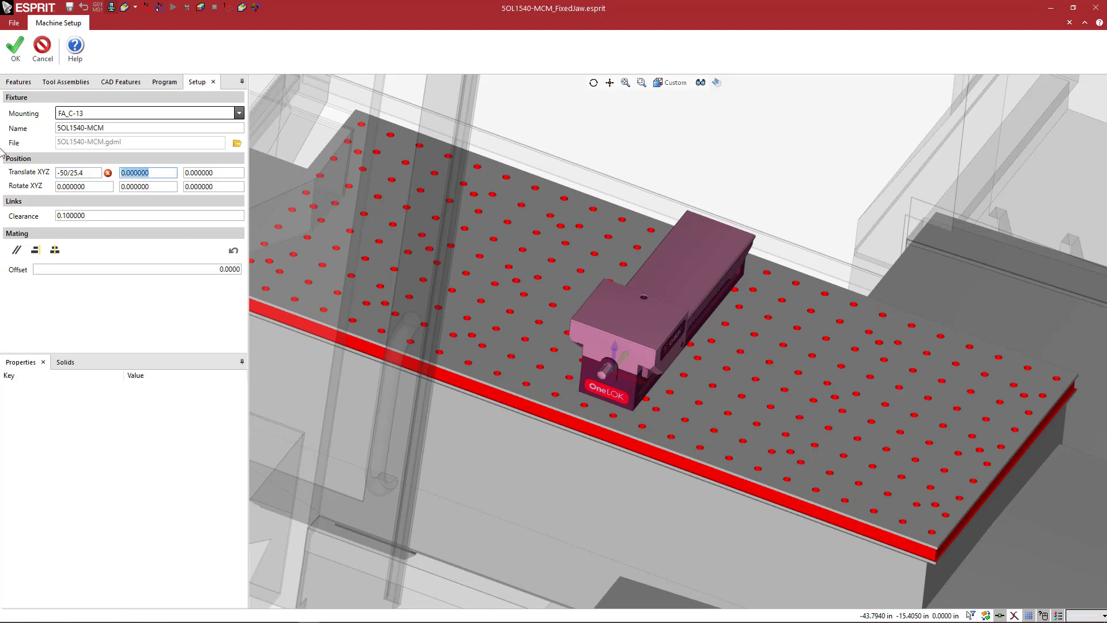
left_click(60, 173)
type("=")
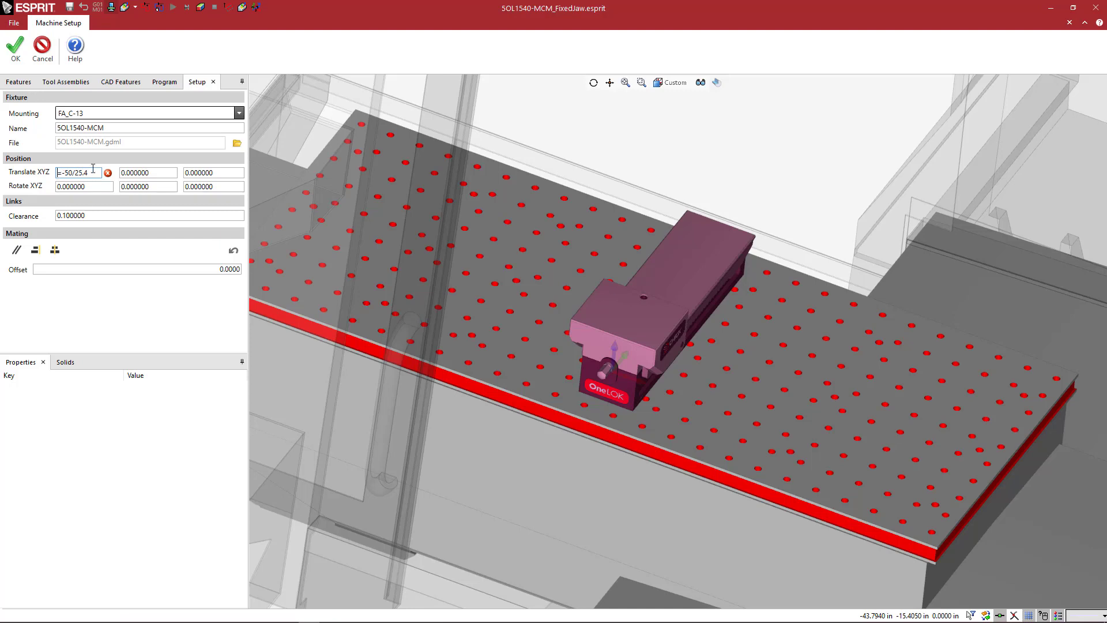
key("Tab")
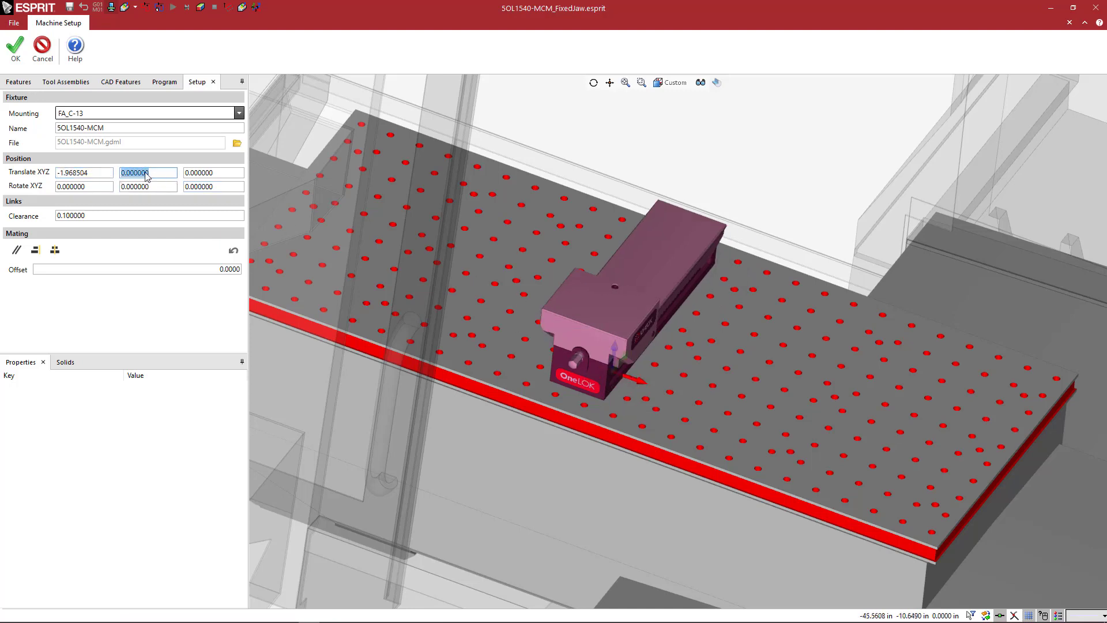
left_click_drag(100, 172, 52, 174)
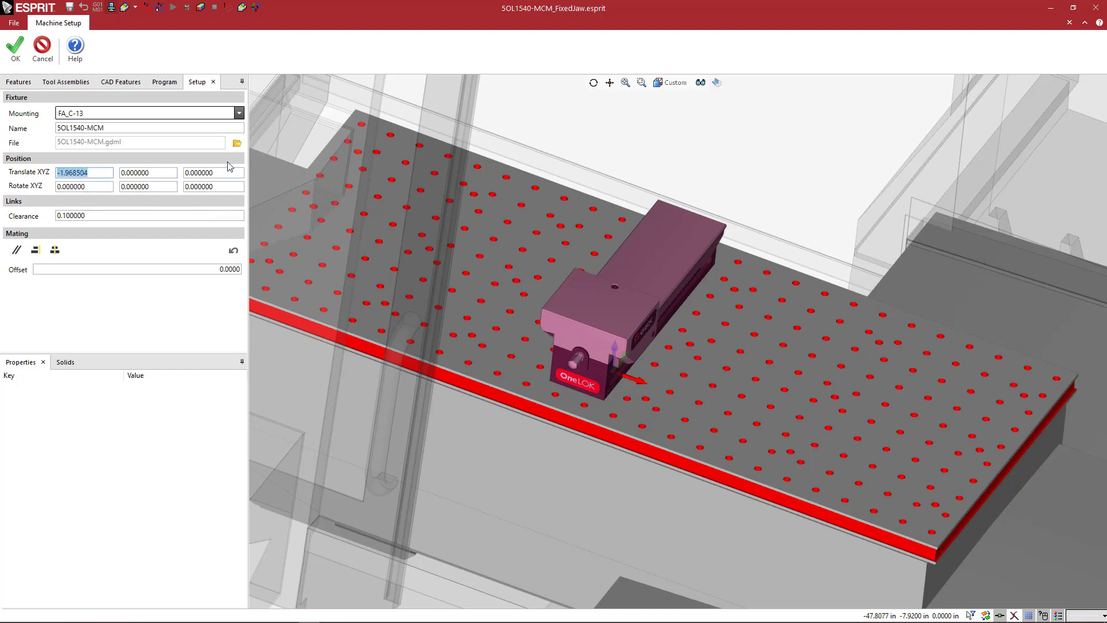
middle_click_drag(518, 298, 502, 290)
key("Return")
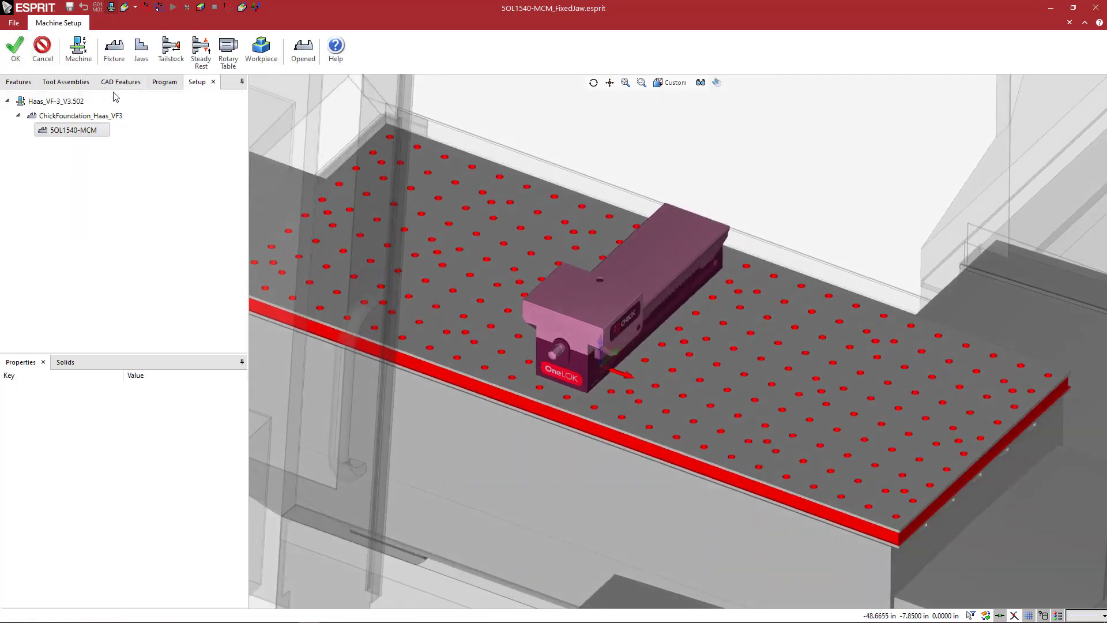
Add 5OL1540-MCM_FixedJaw_1.5x0.75.gdml as a fixture on the vise, mounted at FA_1_FixedJaw, and accept it.
left_click(115, 58)
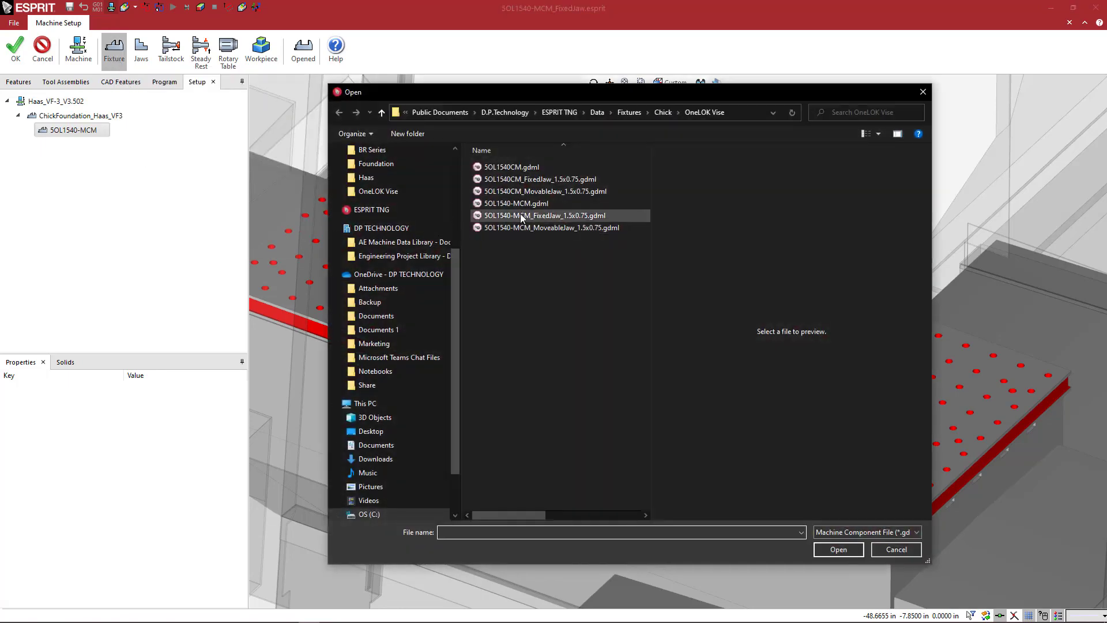
left_click(524, 217)
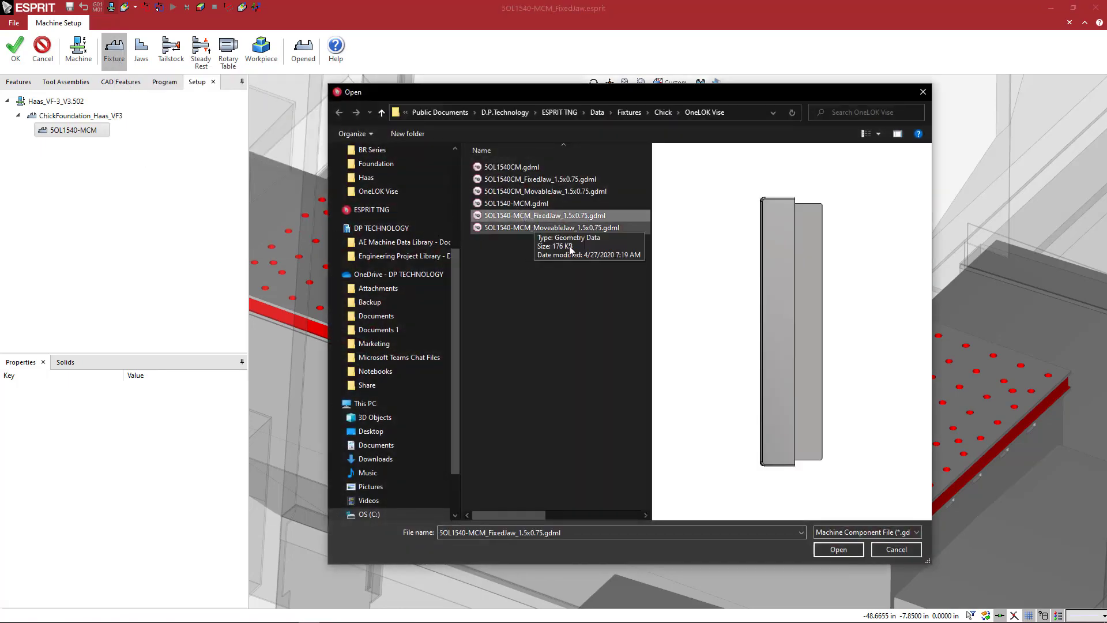
left_click(838, 549)
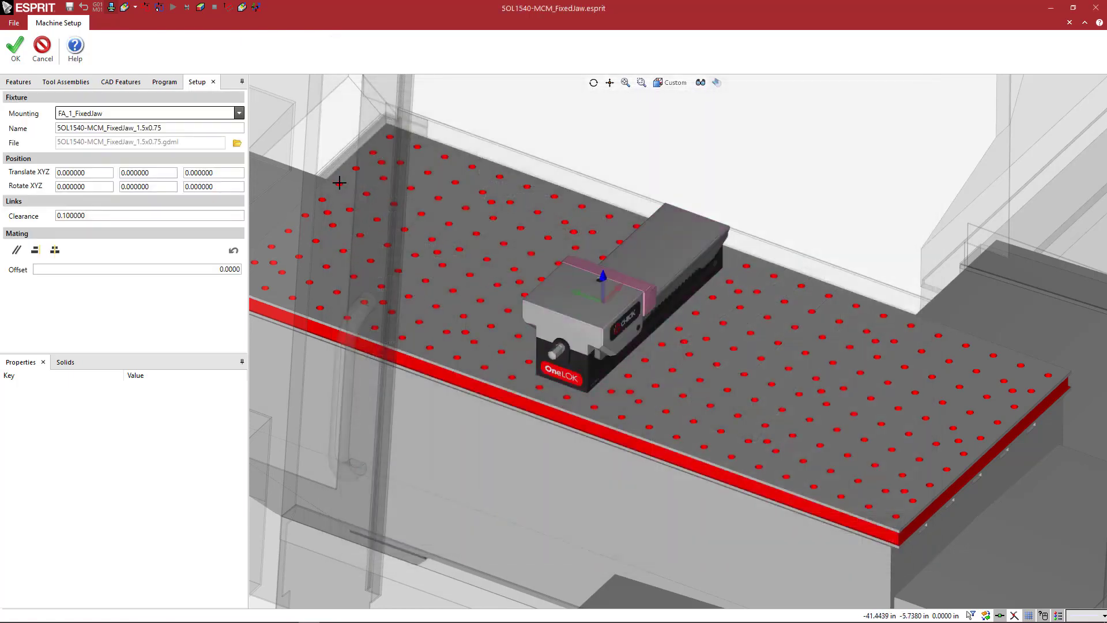
left_click(172, 116)
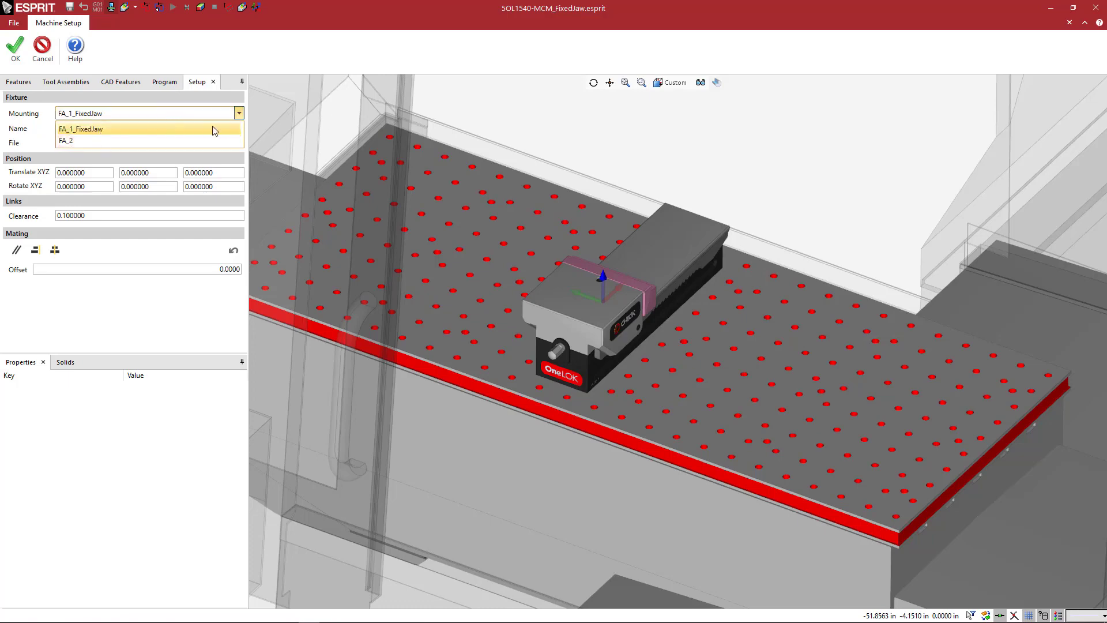
left_click(170, 129)
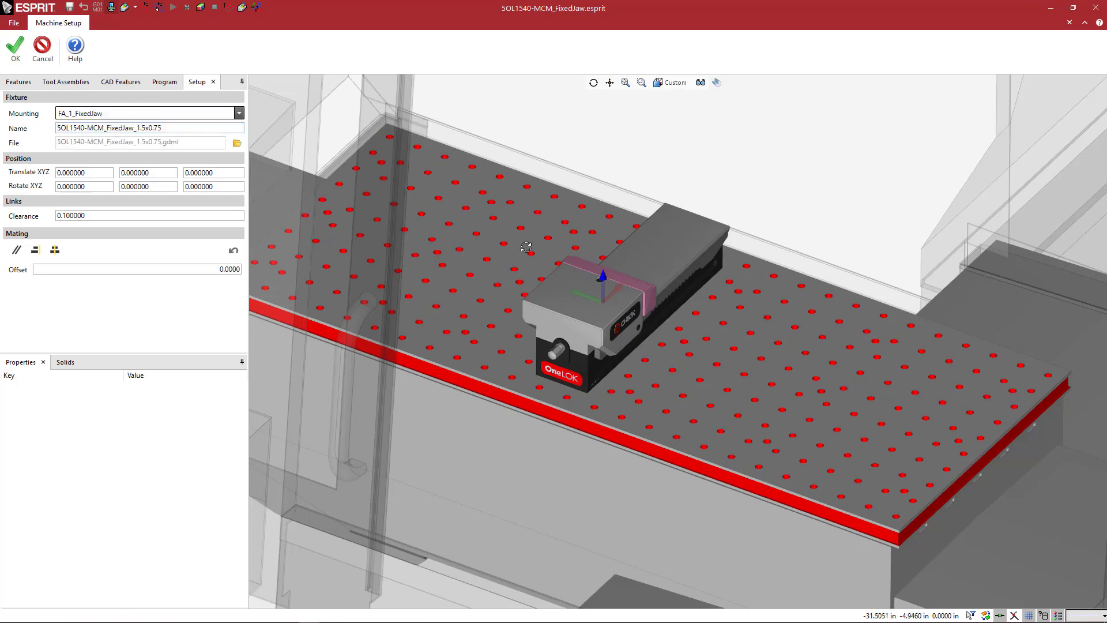
middle_click_drag(526, 247, 566, 281)
scroll(559, 282, "up", 6)
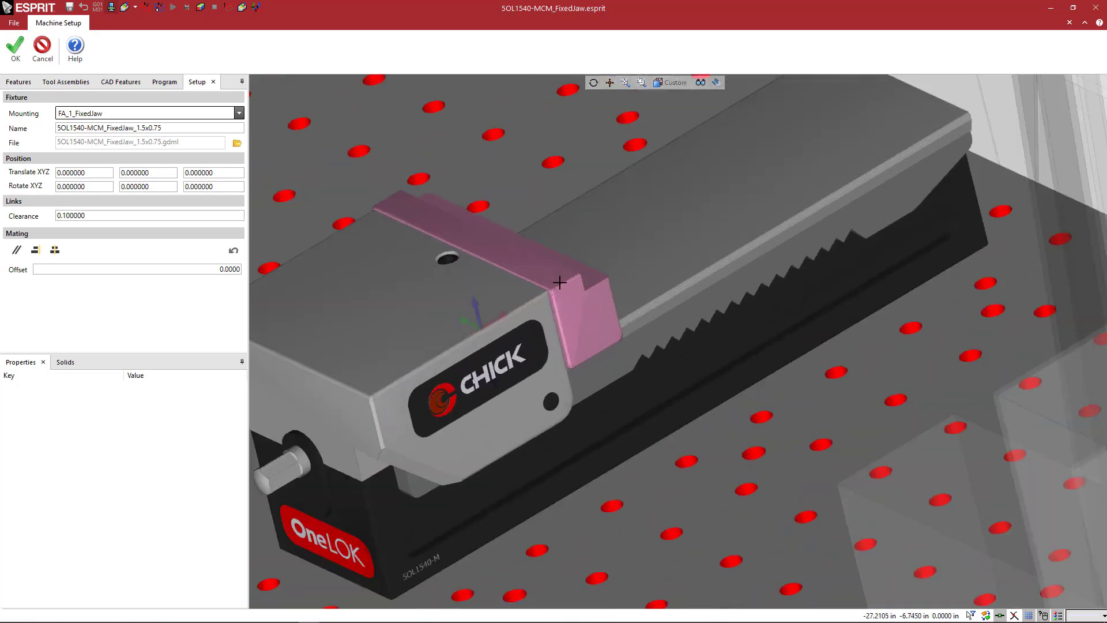
scroll(559, 282, "down", 6)
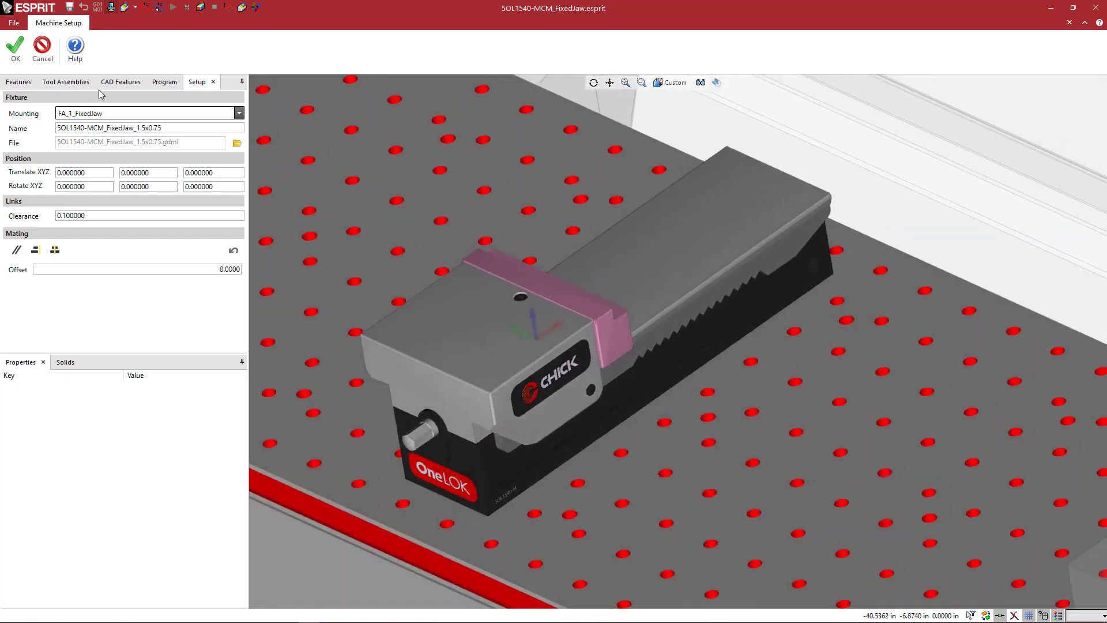
left_click(16, 49)
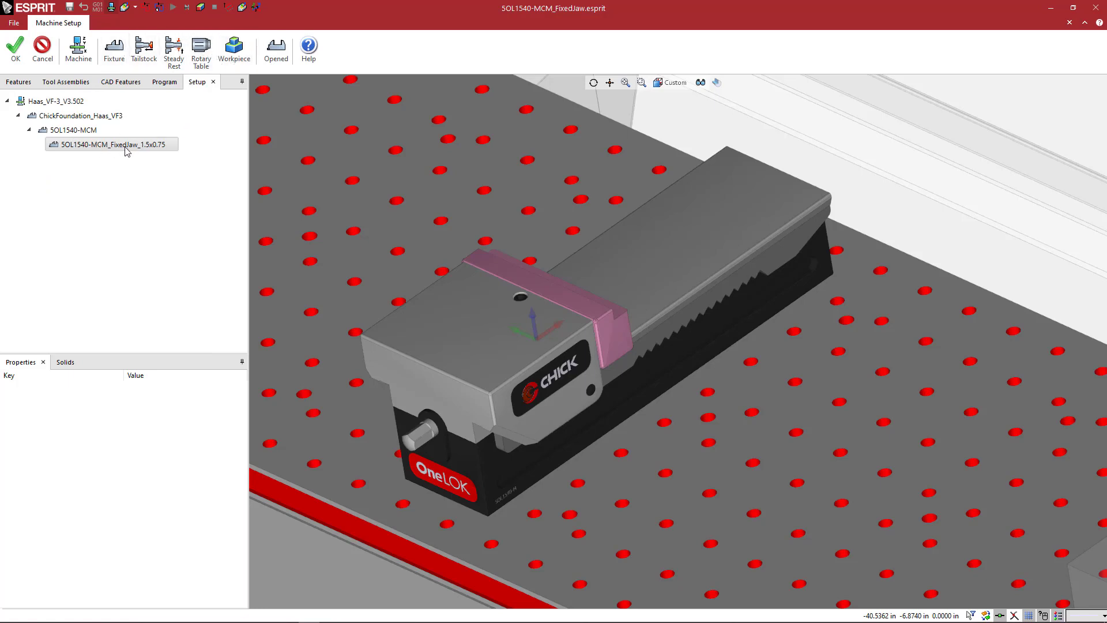
Load 5OL1540-MCM_MoveableJaw_1.5x0.75.gdml as the jaw of the 5OL1540-MCM vise.
left_click(90, 131)
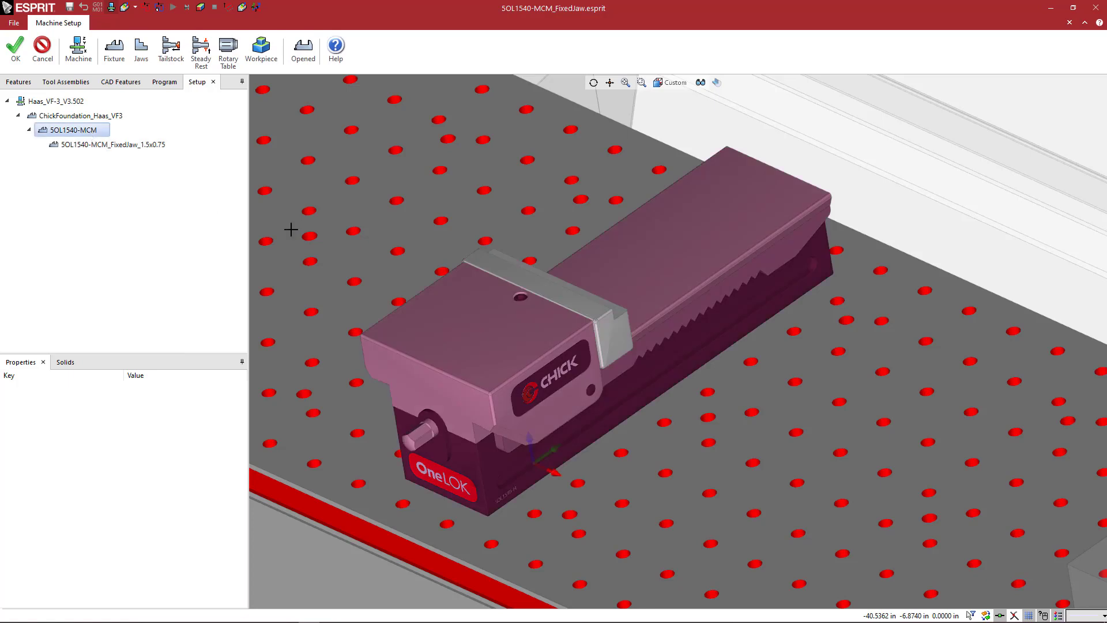
left_click(141, 53)
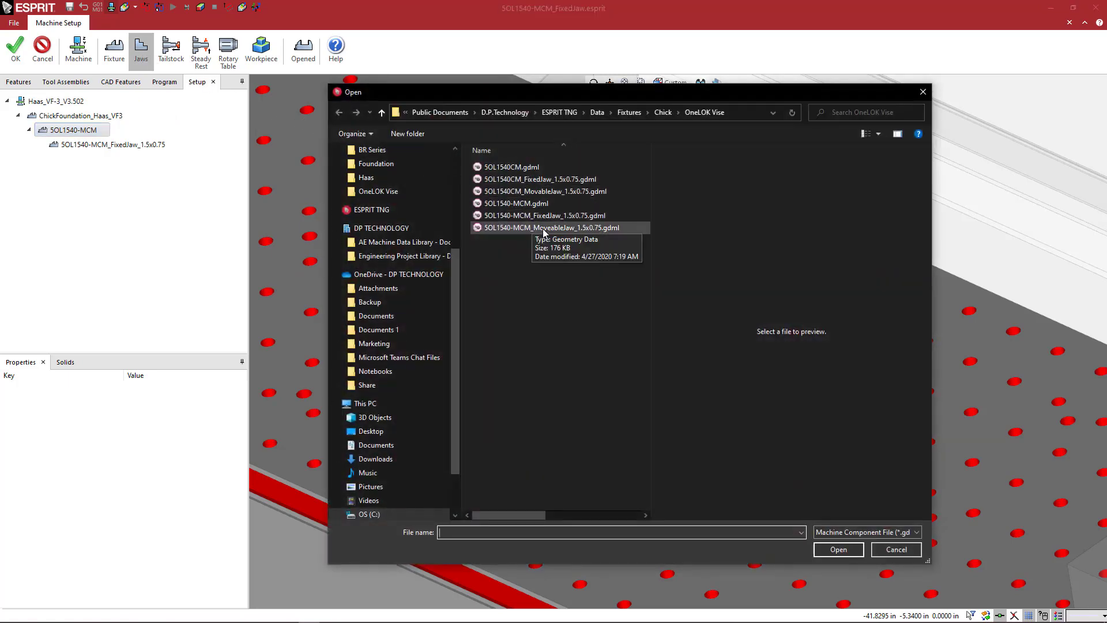
left_click(524, 230)
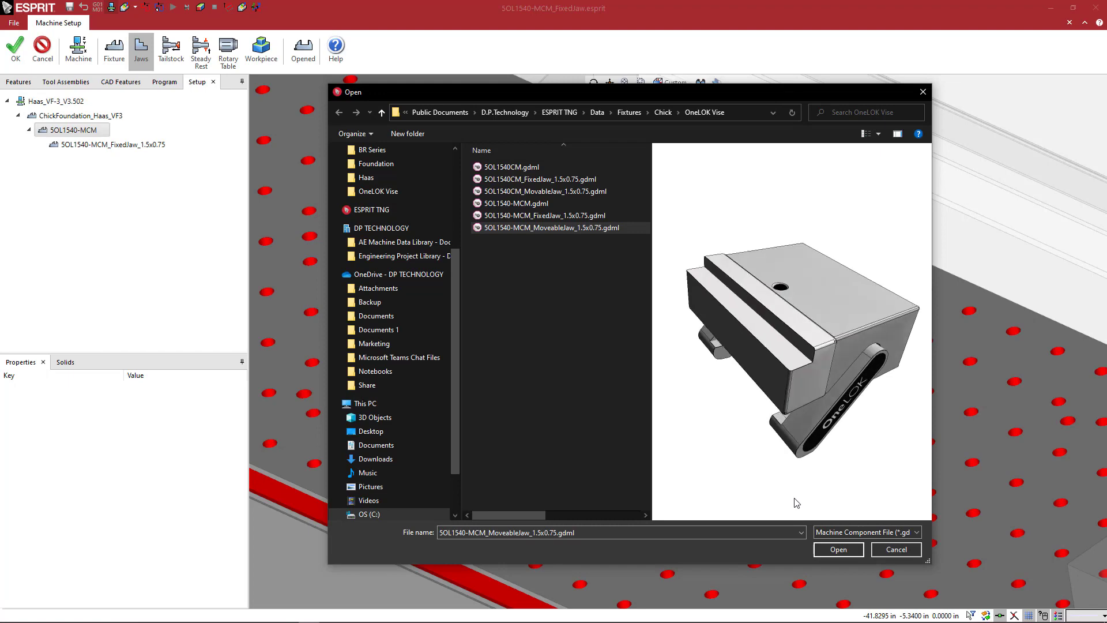
left_click(831, 549)
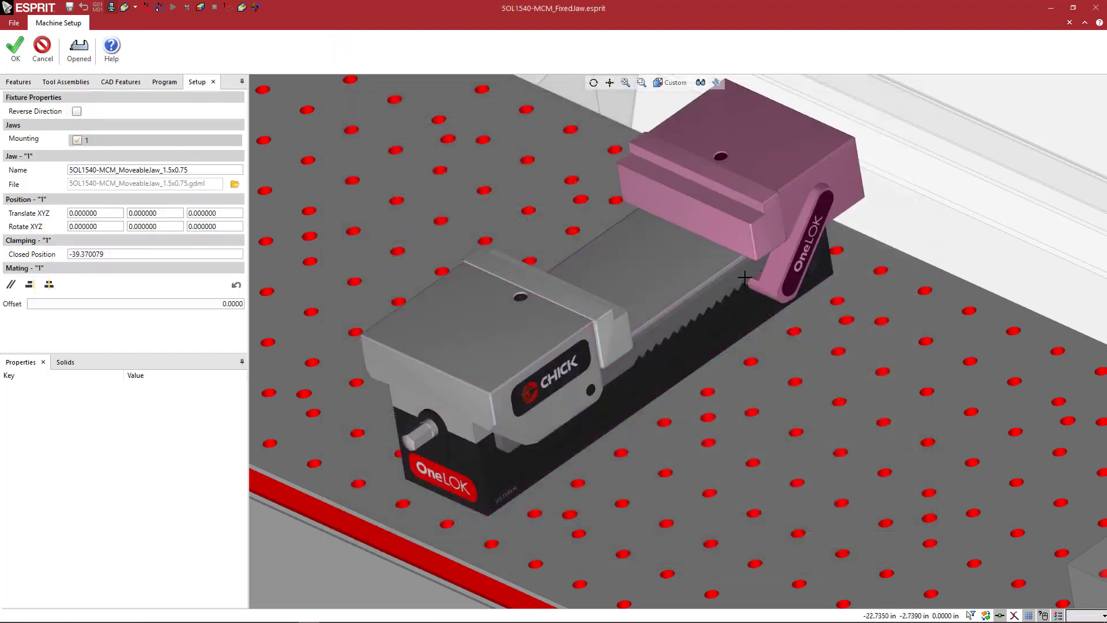
Toggle the vise repeatedly between its closed and opened positions to check the movable jaw's travel.
left_click(79, 49)
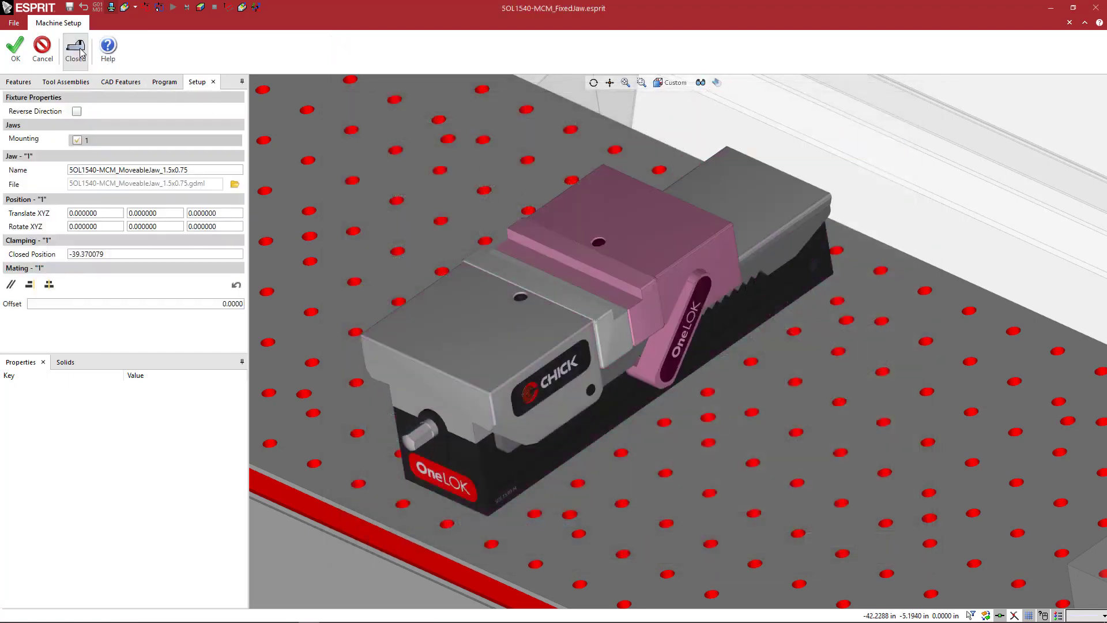
left_click(79, 49)
left_click(80, 49)
left_click(79, 49)
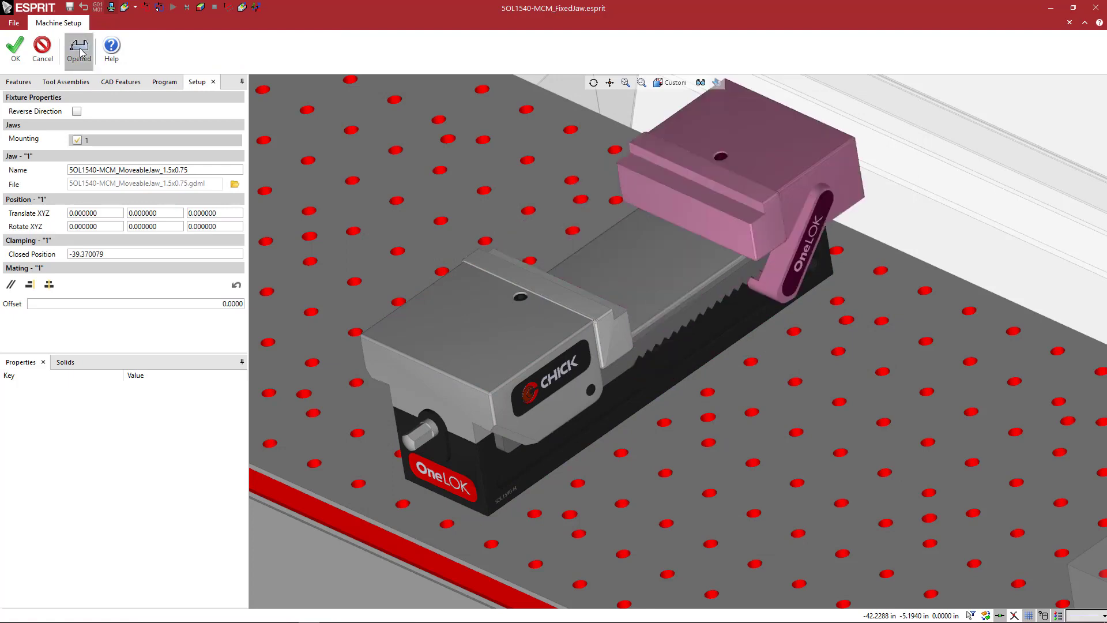
left_click(79, 49)
left_click(79, 49)
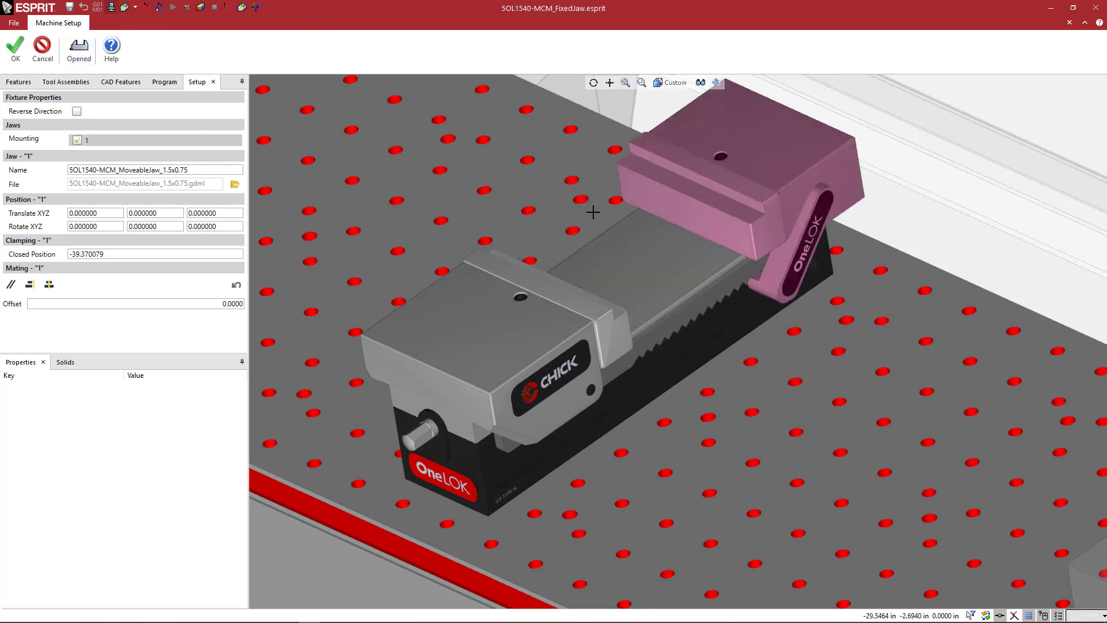
scroll(593, 212, "down", 5)
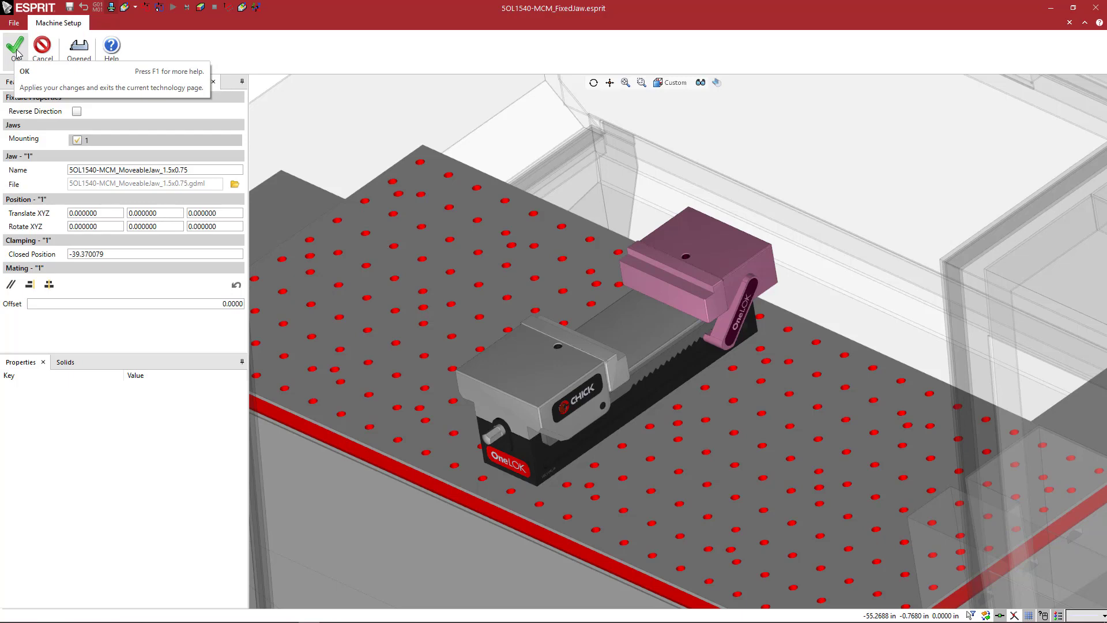
middle_click_drag(641, 315, 655, 309)
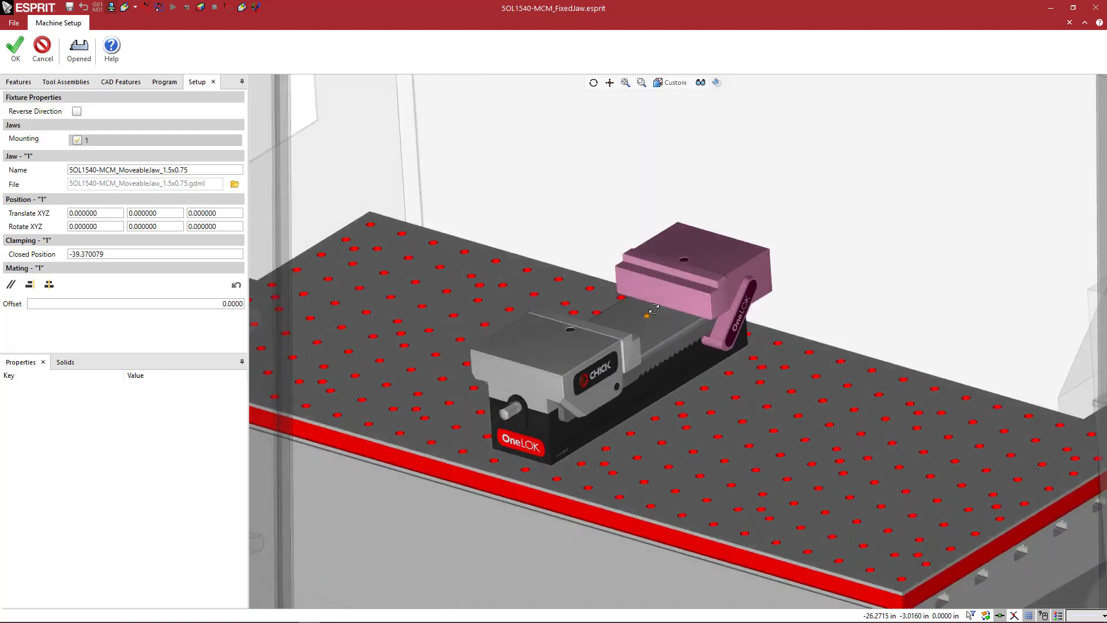
scroll(653, 311, "up", 1)
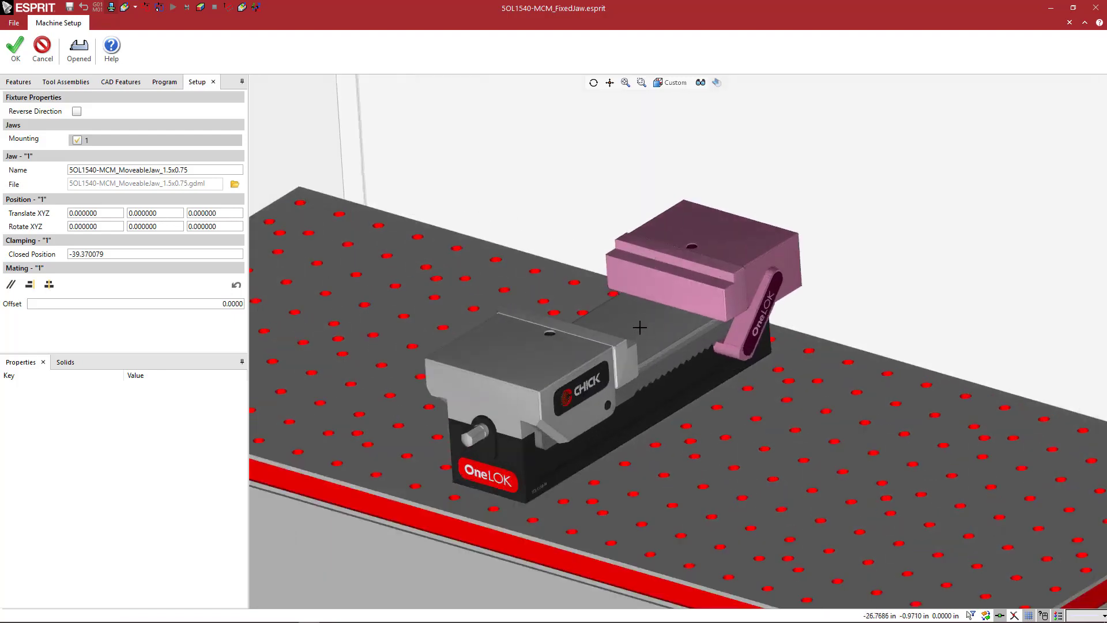
scroll(634, 330, "down", 1)
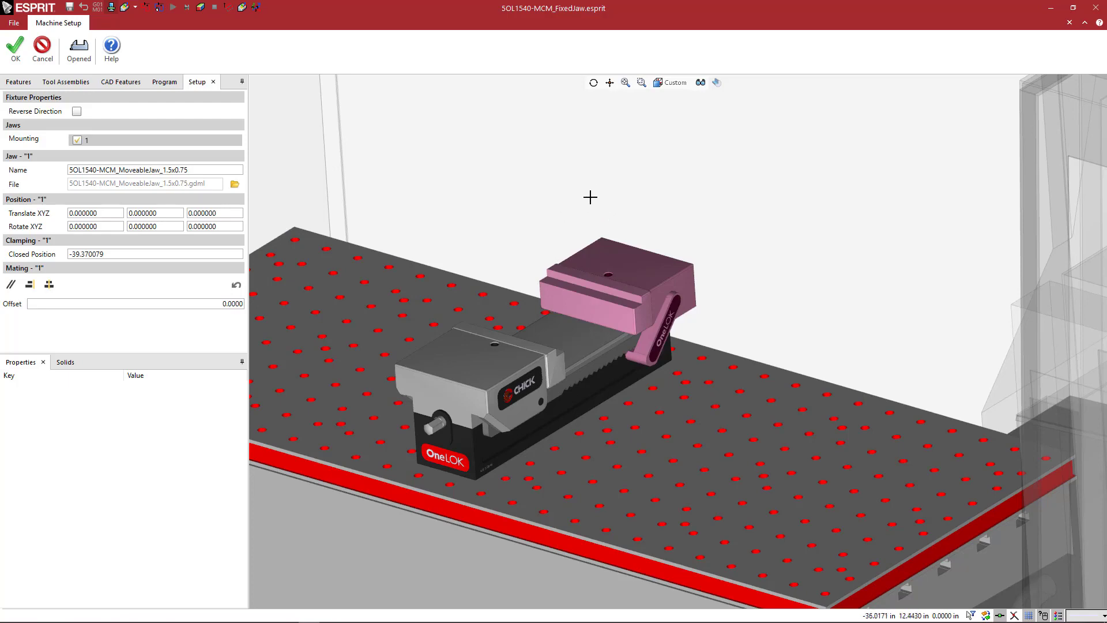
scroll(589, 196, "down", 2)
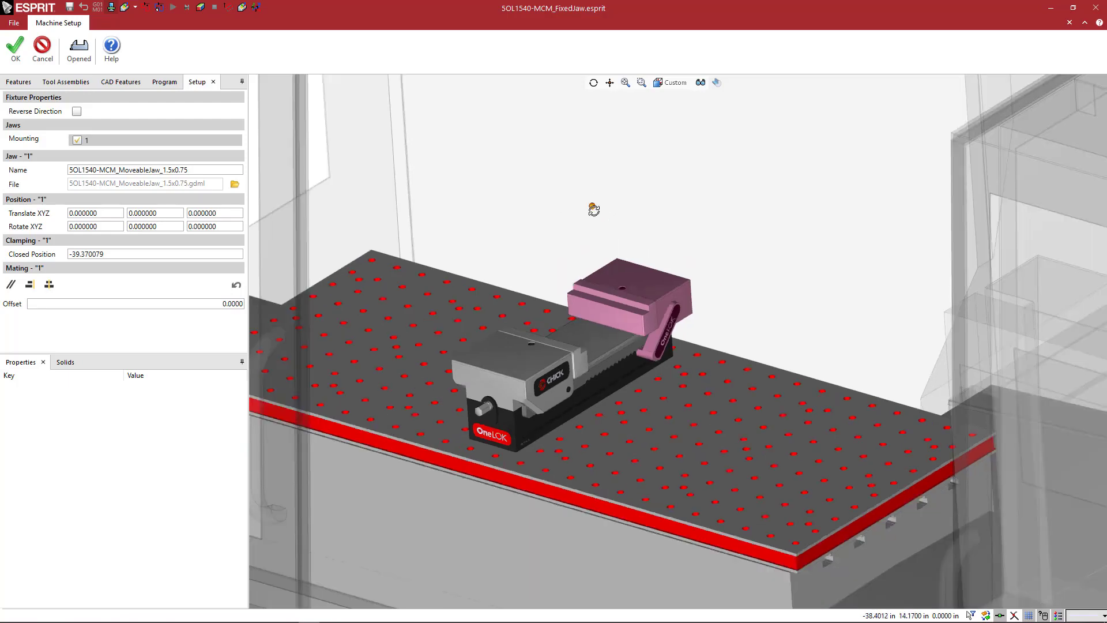
scroll(594, 211, "up", 2)
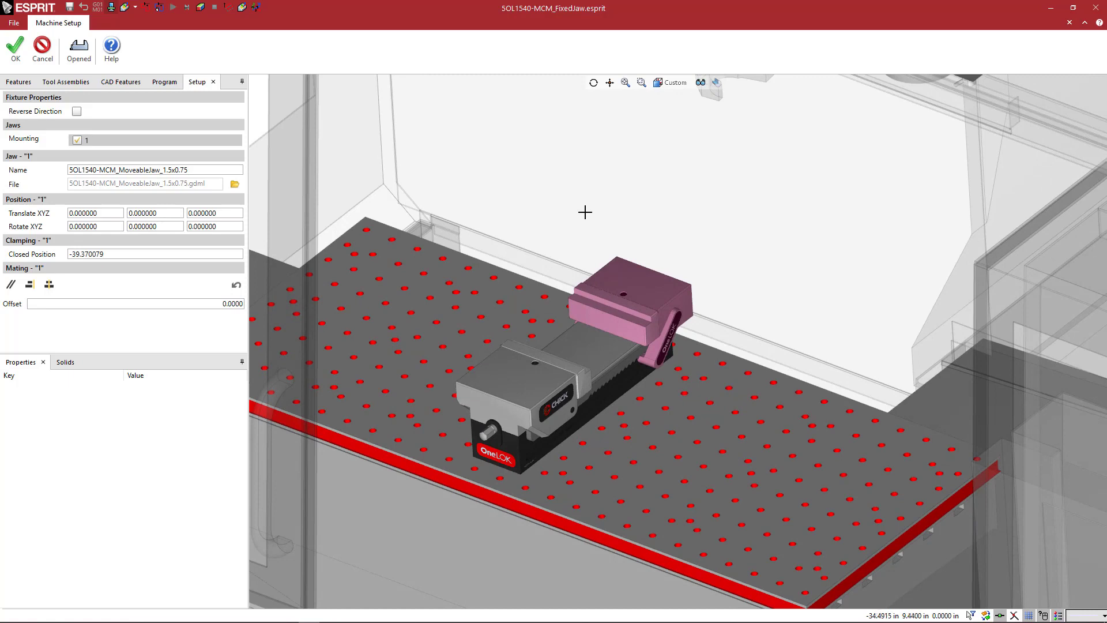